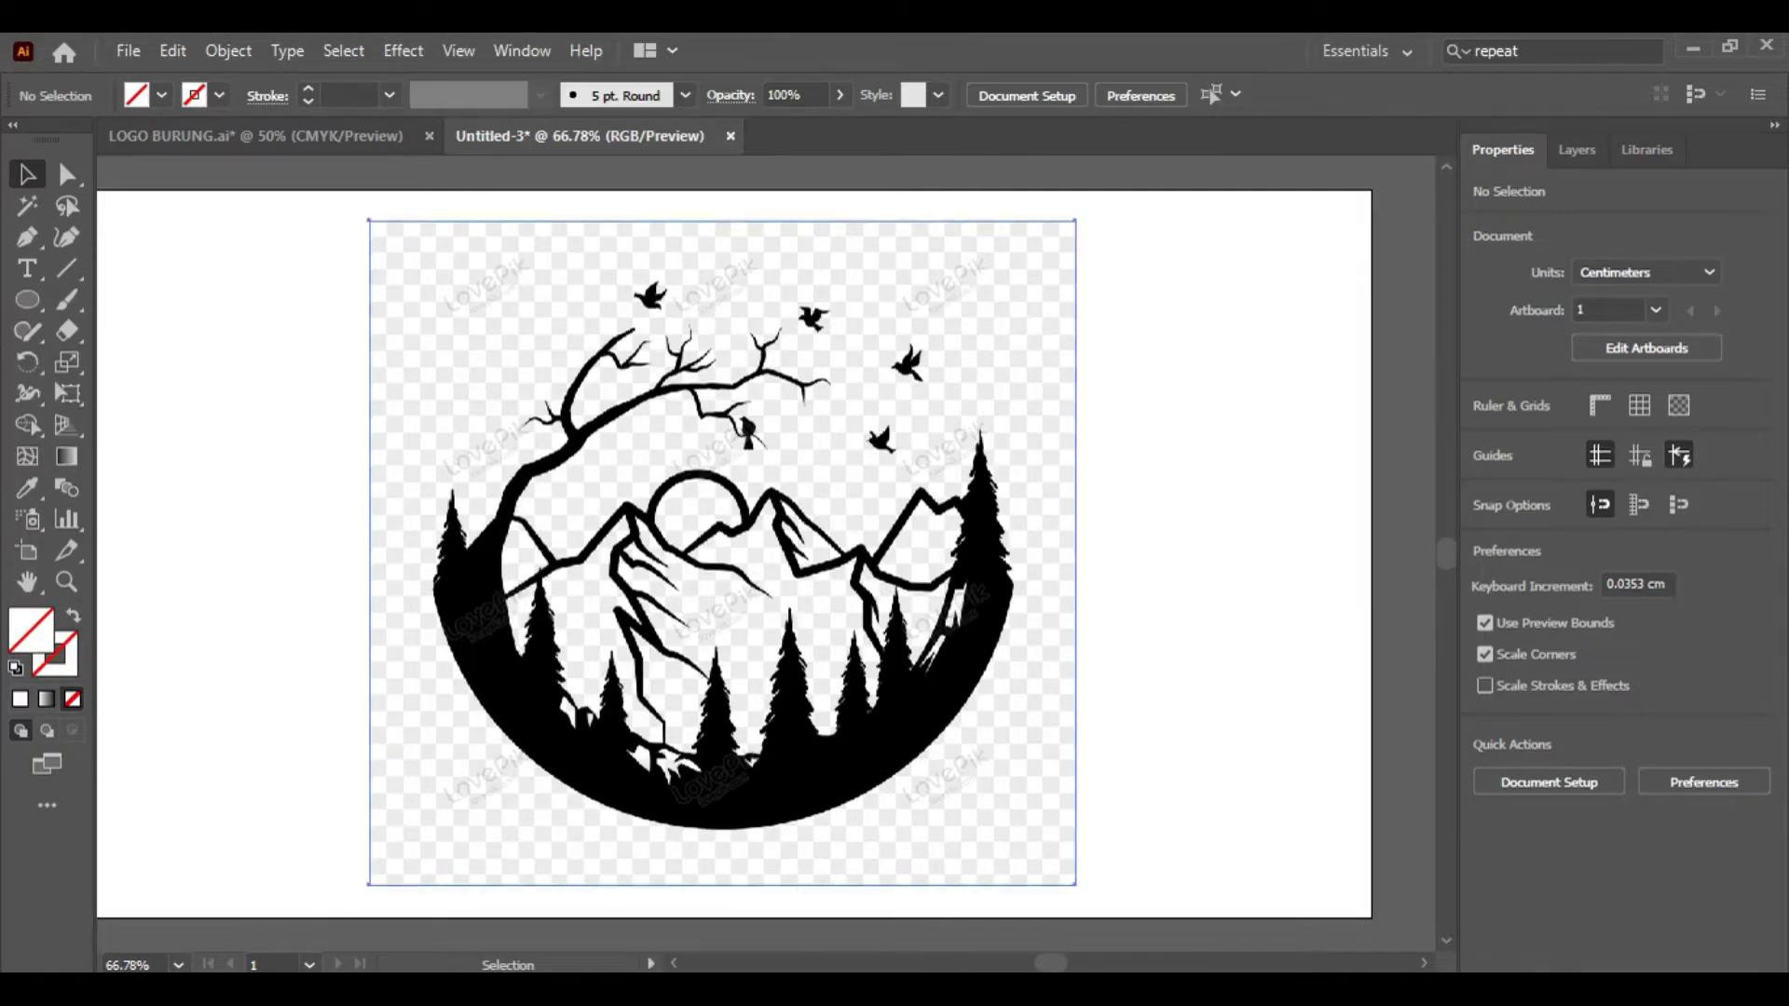
# Step: Image Trace the placed picture into black vector shapes and expand the tracing
pyautogui.click(722, 550)
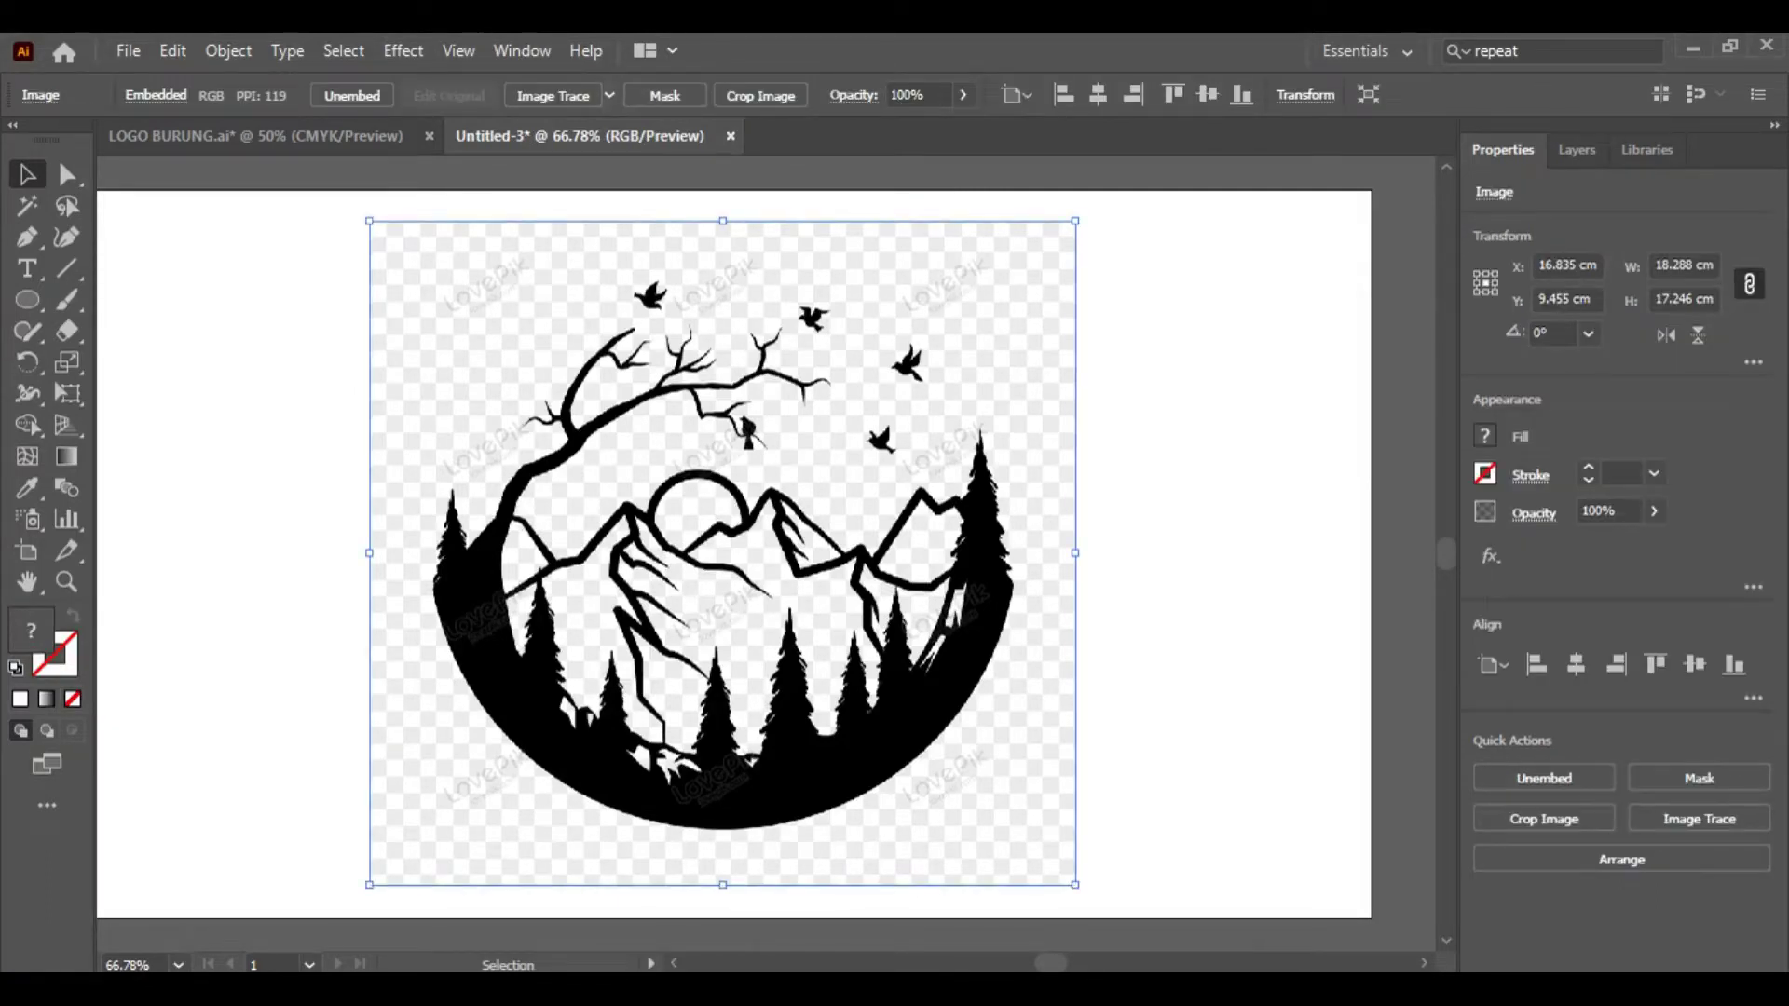
pyautogui.click(553, 95)
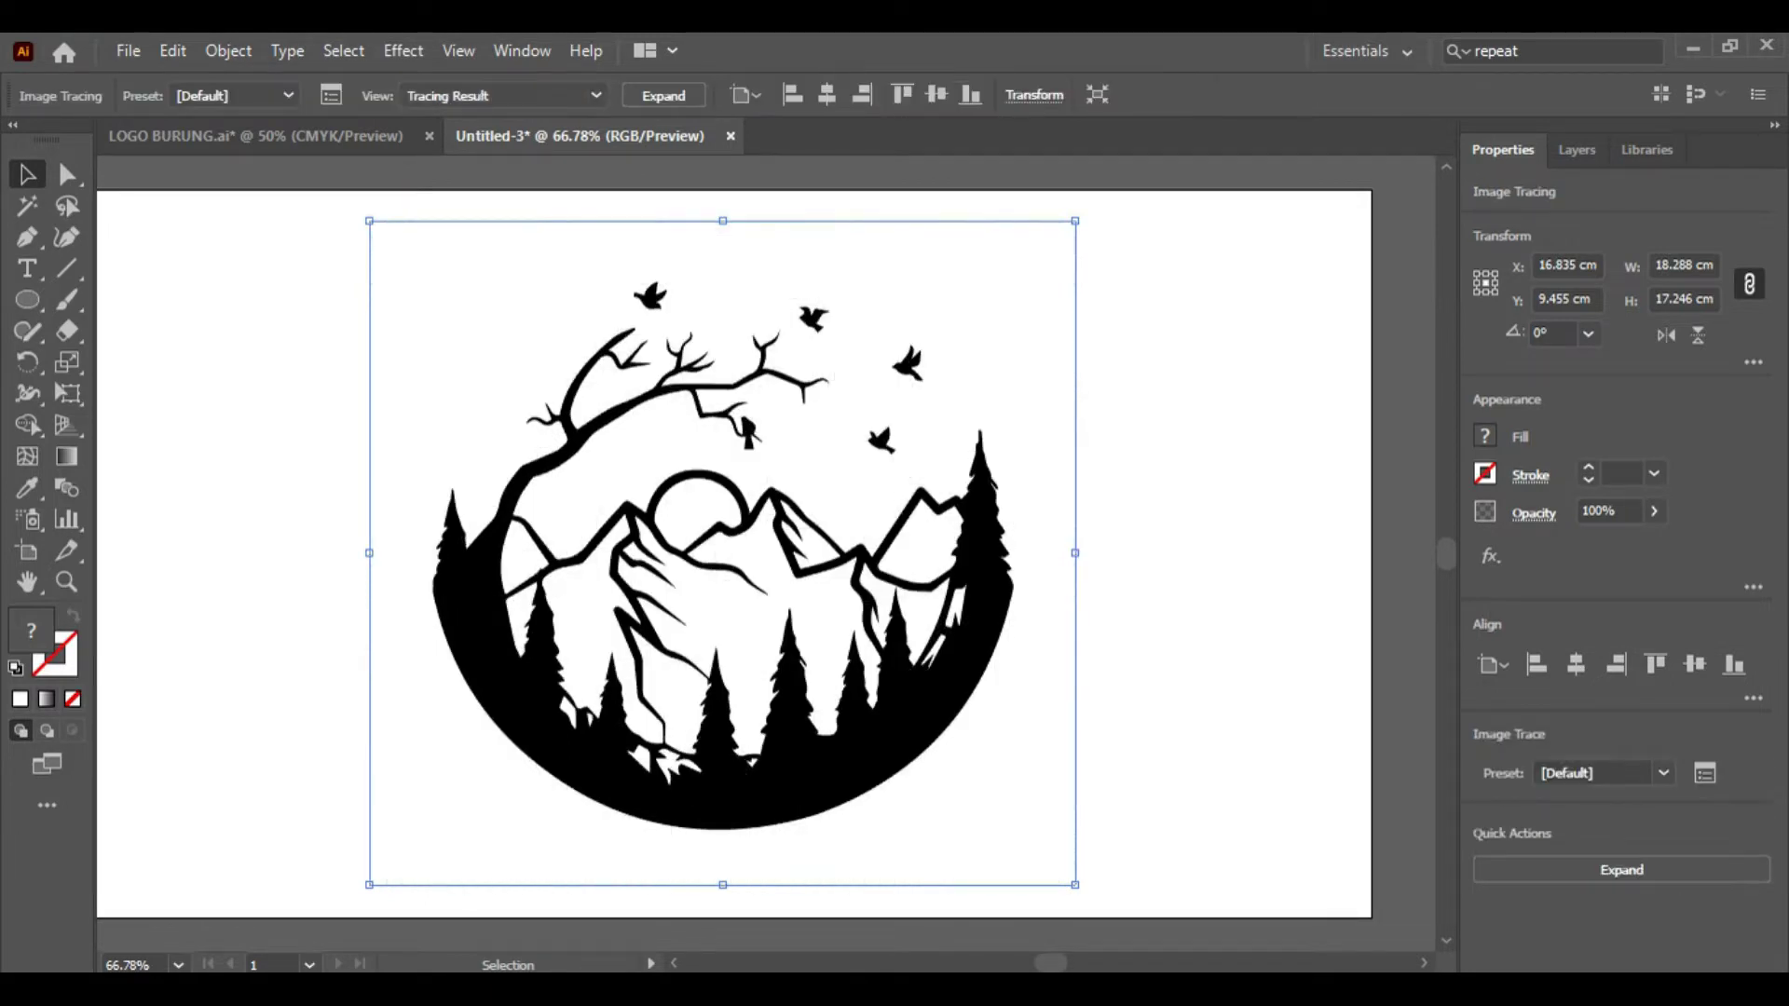
pyautogui.click(1622, 870)
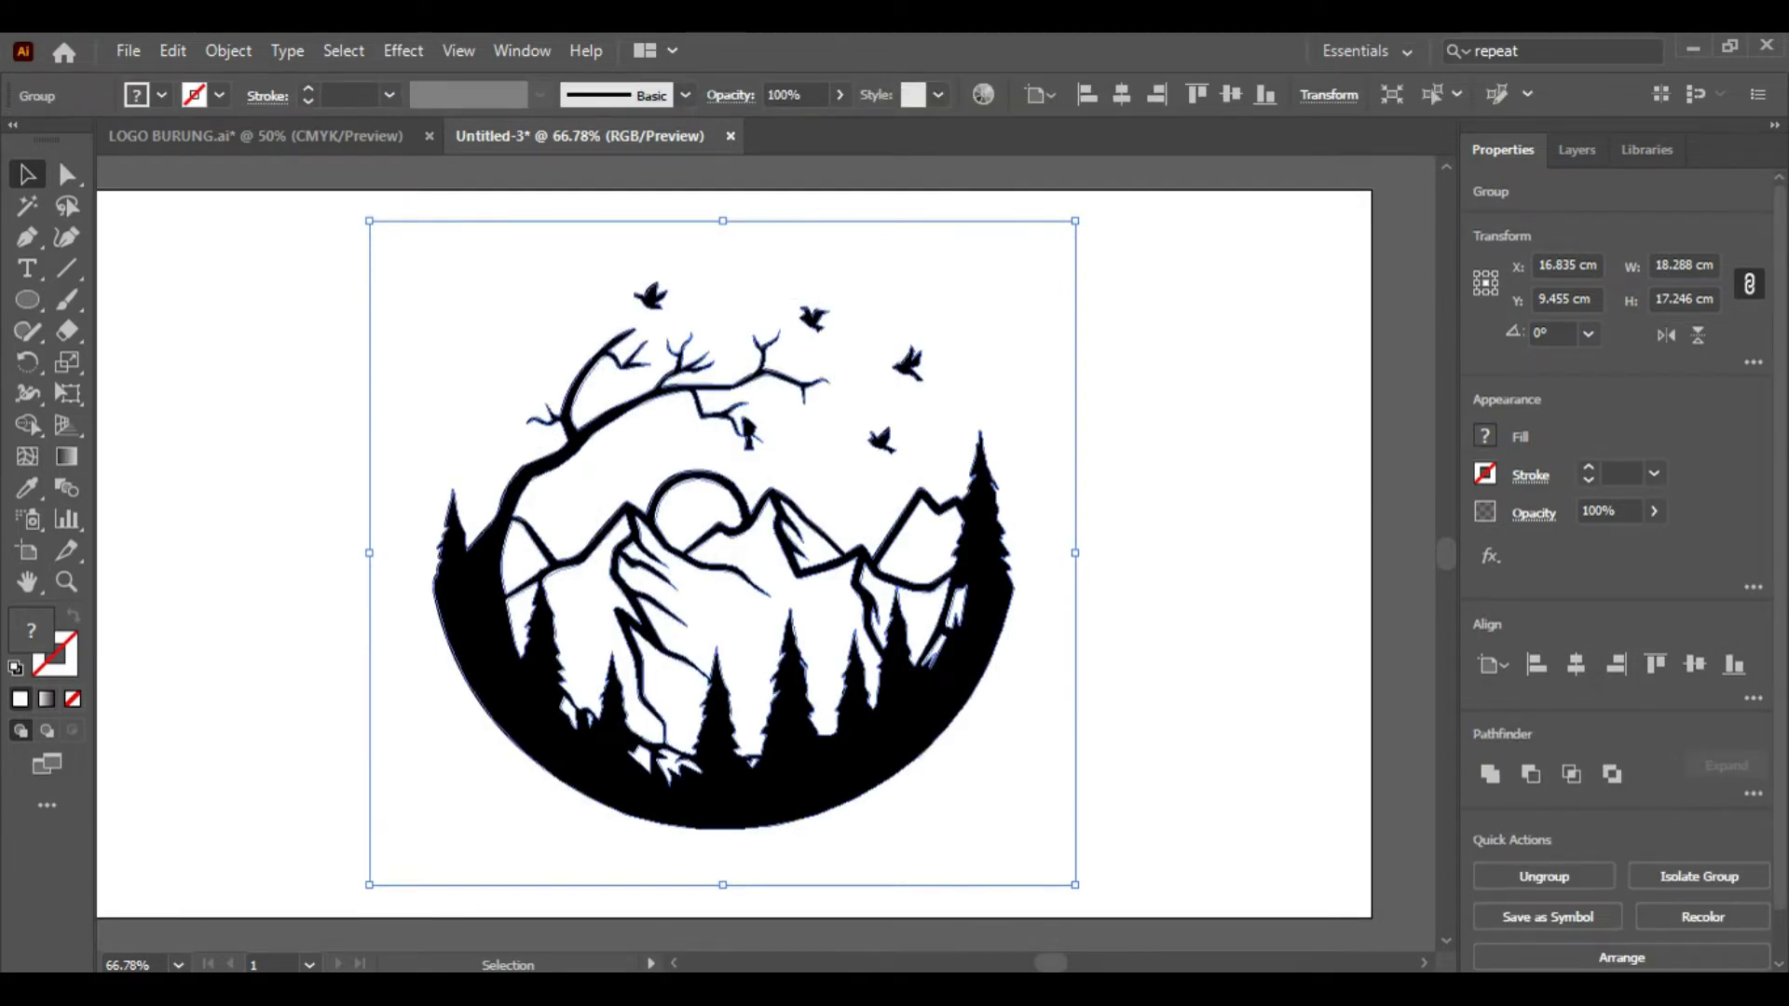
# Step: Move the expanded artwork right, then back left toward the artboard centre
pyautogui.hotkey('ctrl', 'shift', 'a')
pyautogui.moveTo(969, 611); pyautogui.dragTo(1202, 584)
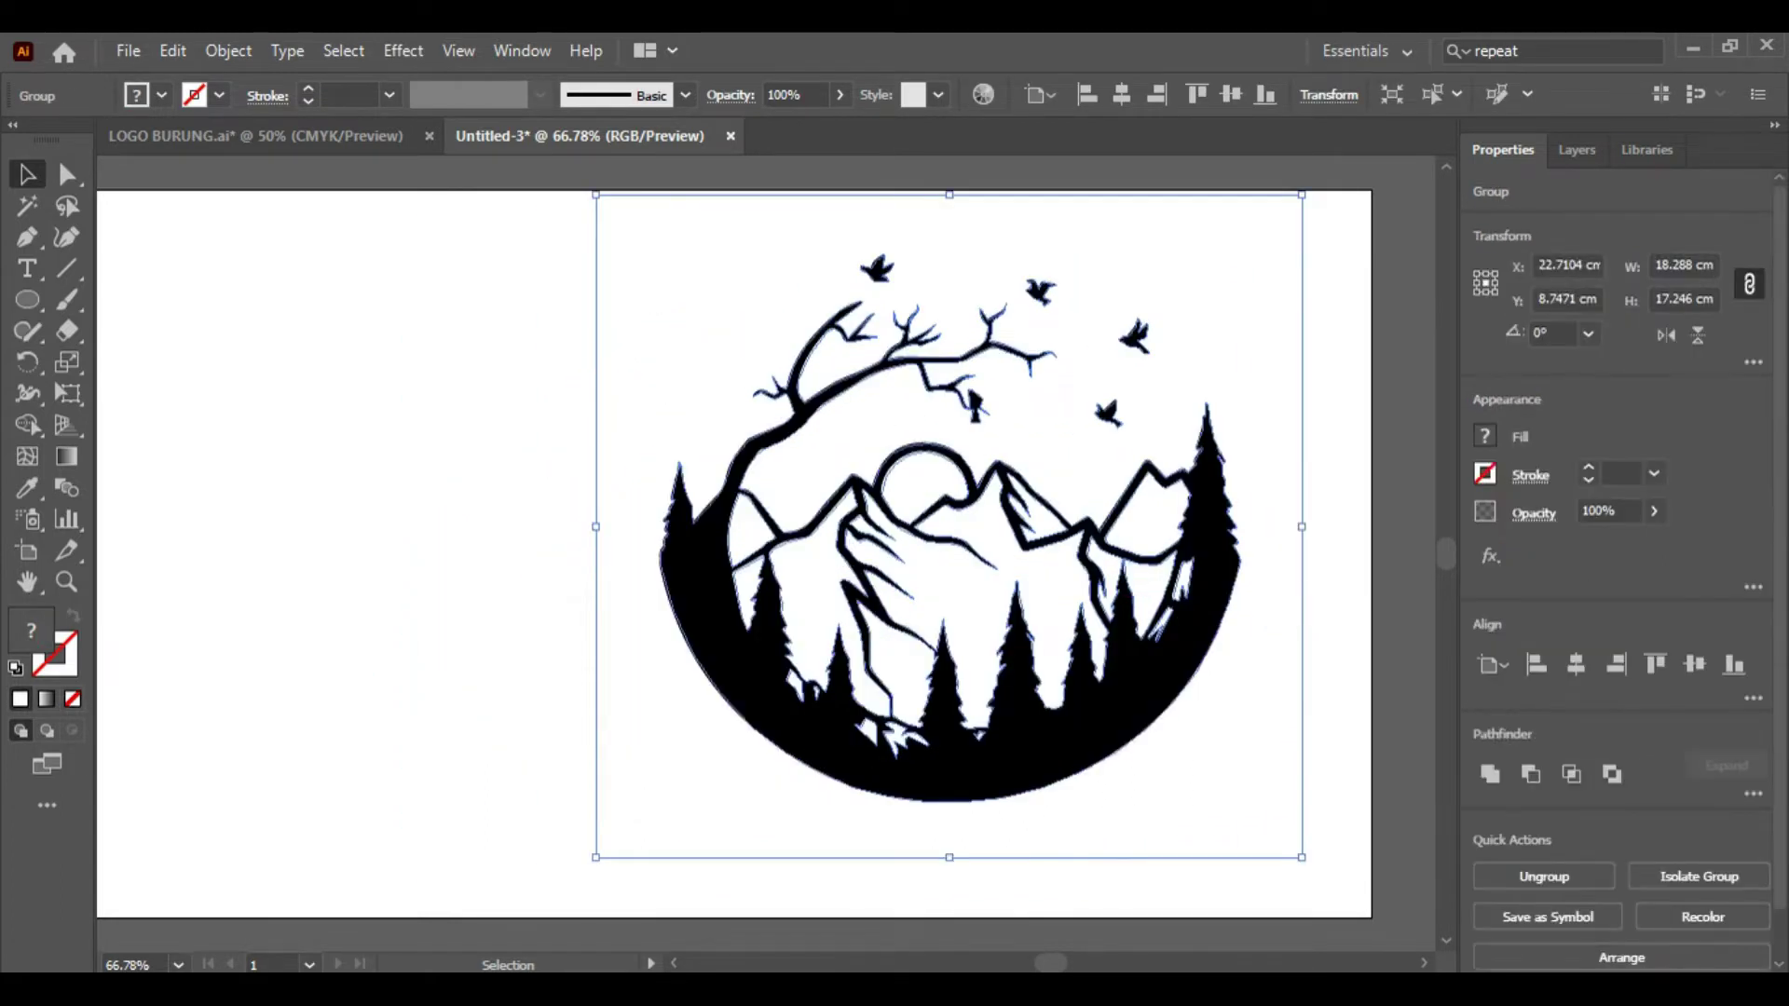
pyautogui.hotkey('ctrl', 'shift', 'a')
pyautogui.moveTo(714, 543); pyautogui.dragTo(572, 541)
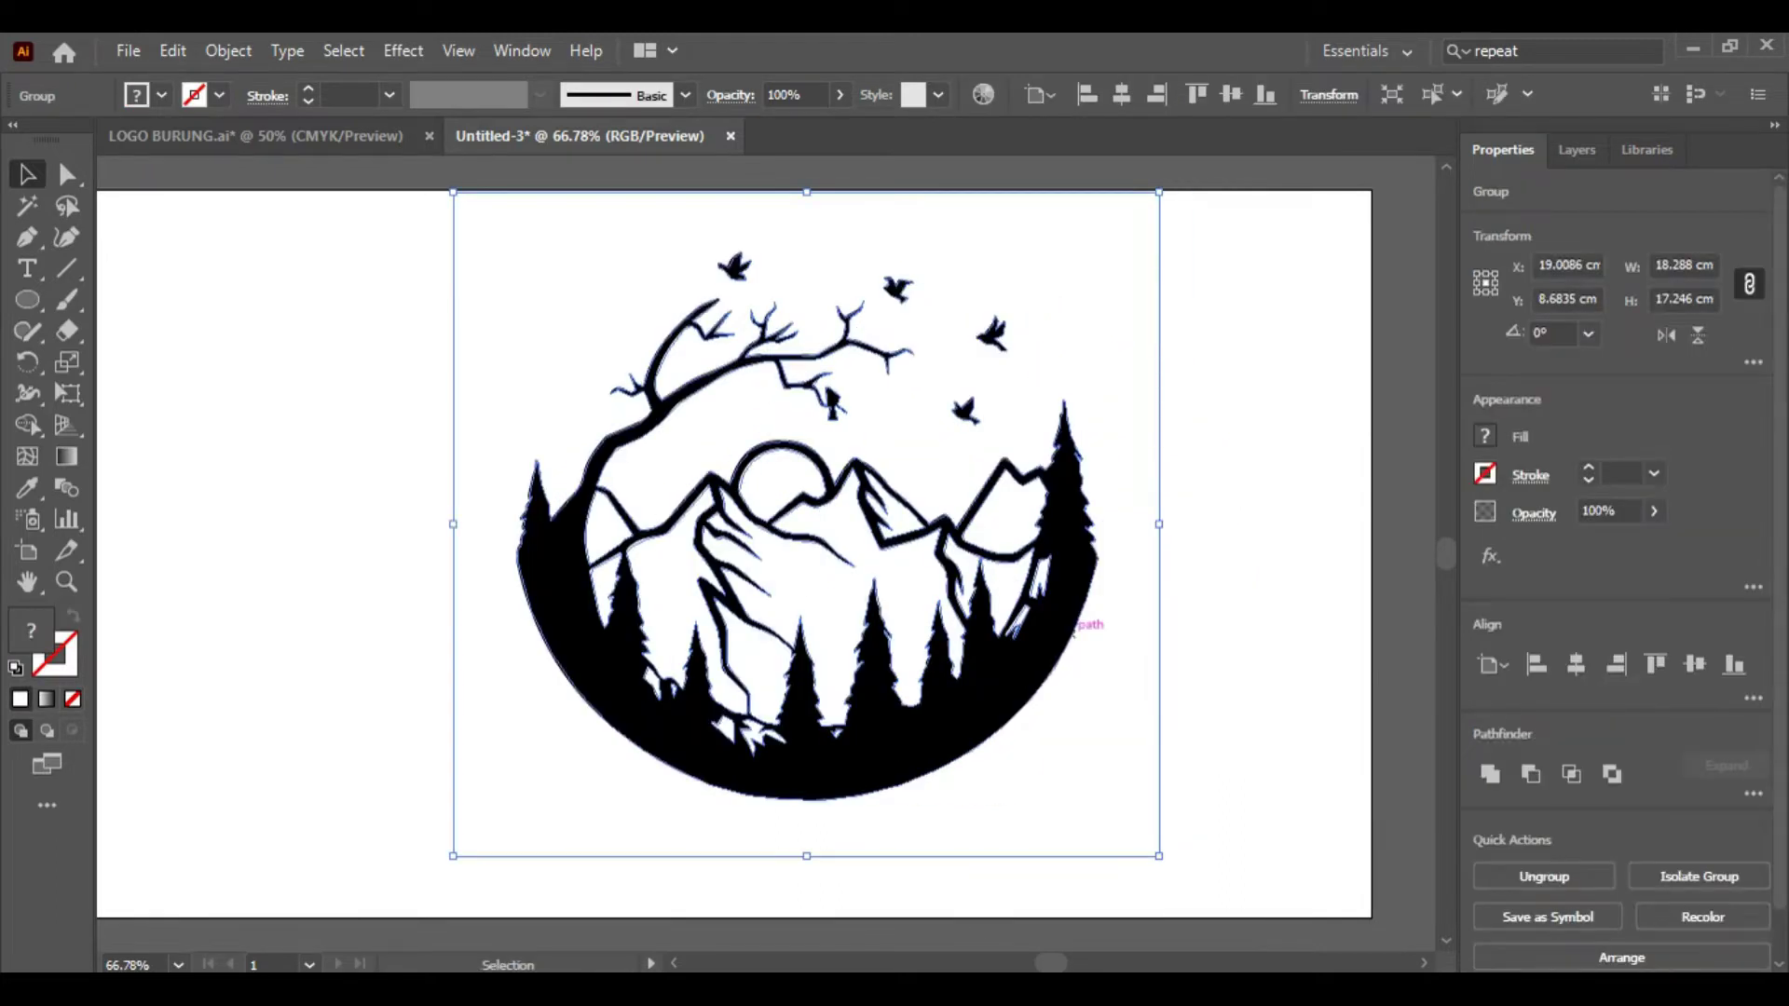
# Step: Ungroup the traced artwork and delete its white background shape
pyautogui.click(1544, 876)
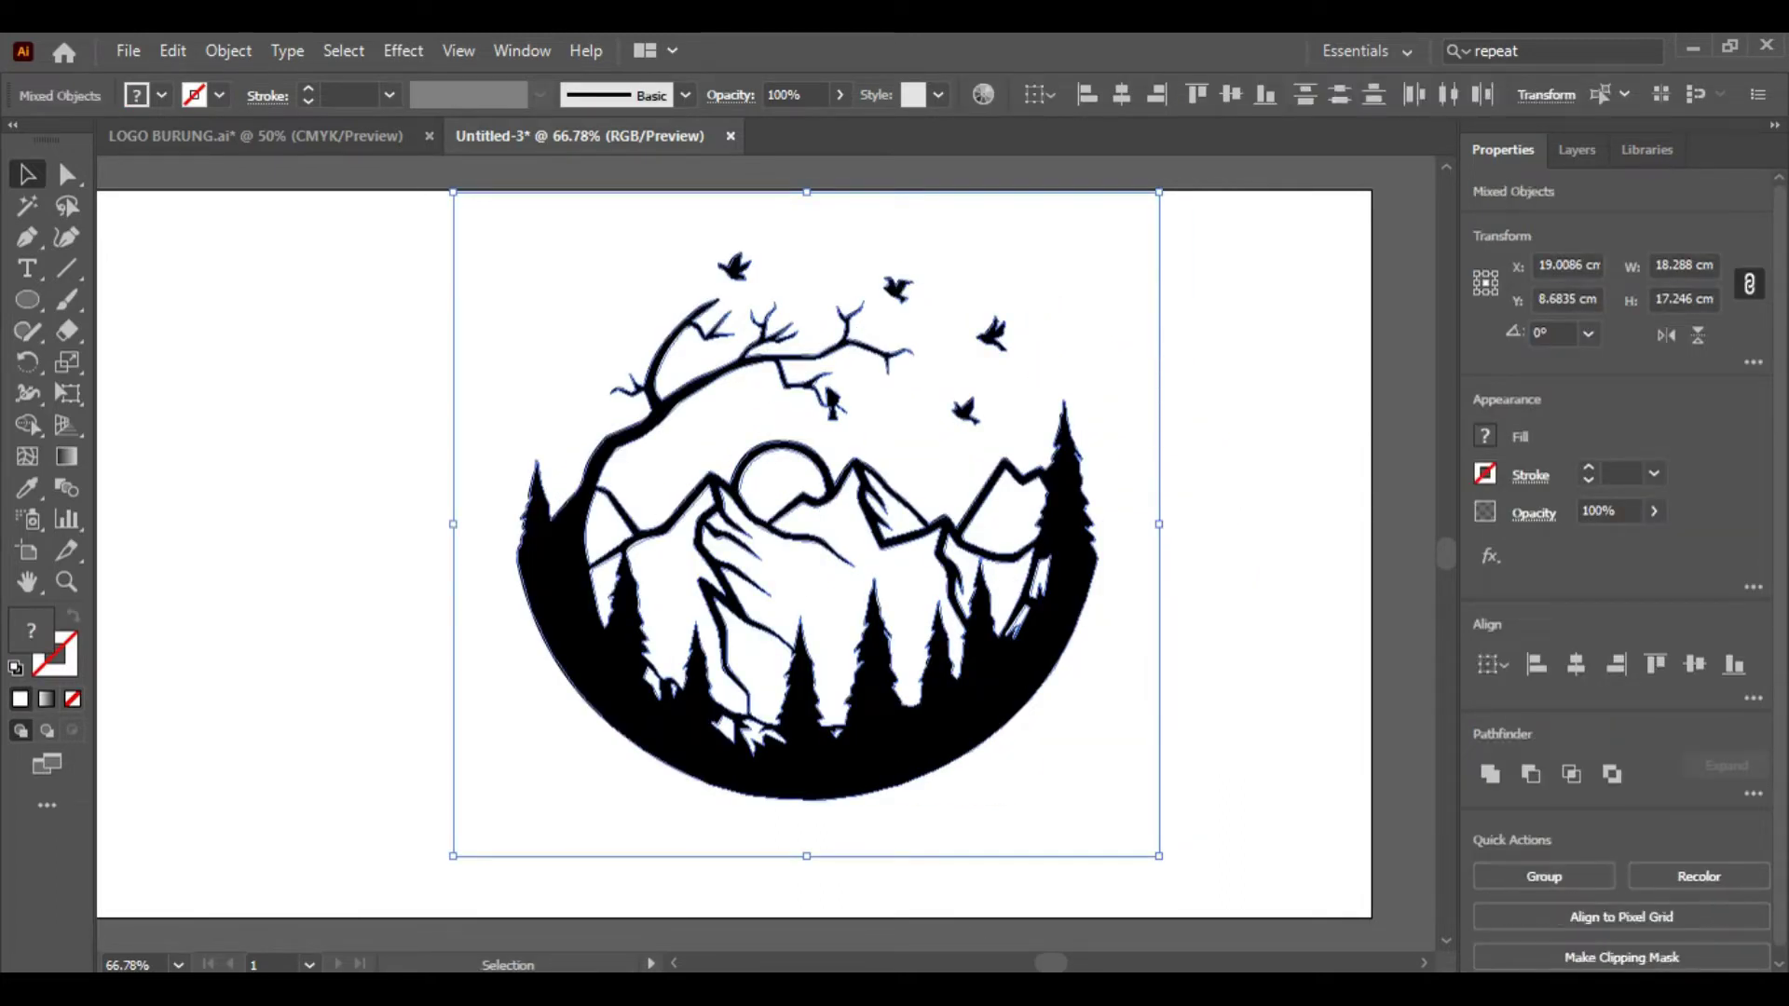
pyautogui.hotkey('ctrl', 'shift', 'a')
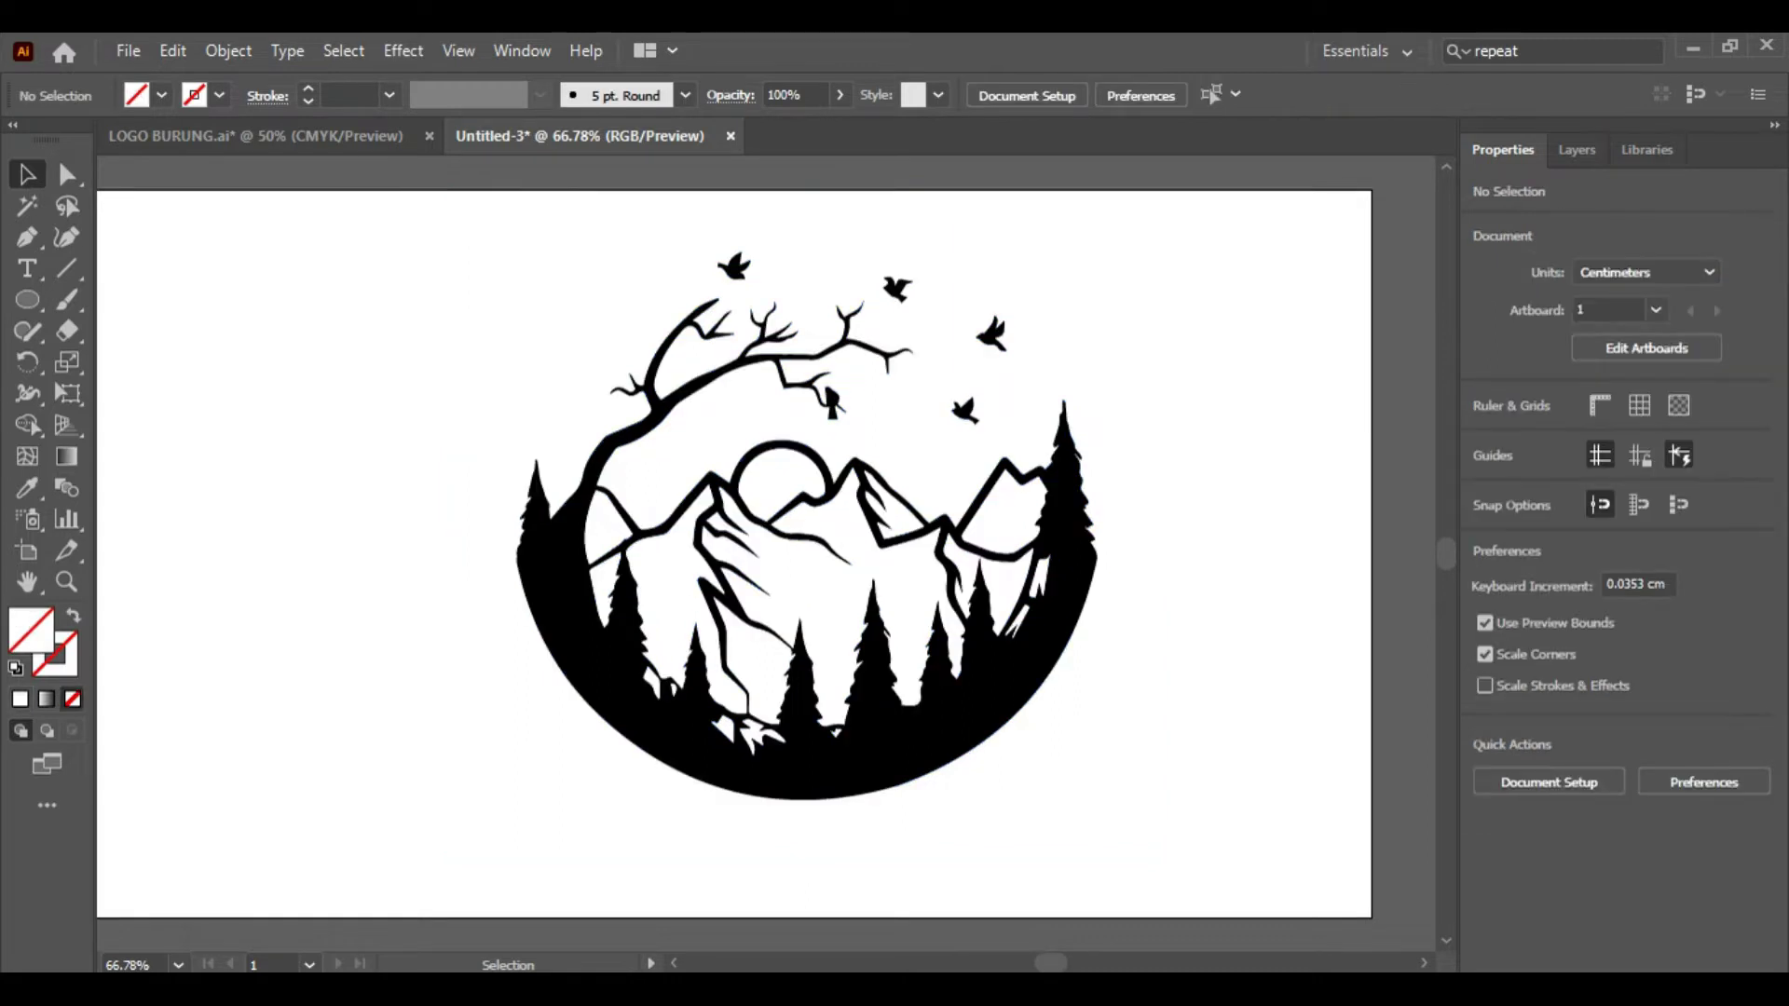
pyautogui.hotkey('ctrl', 'a')
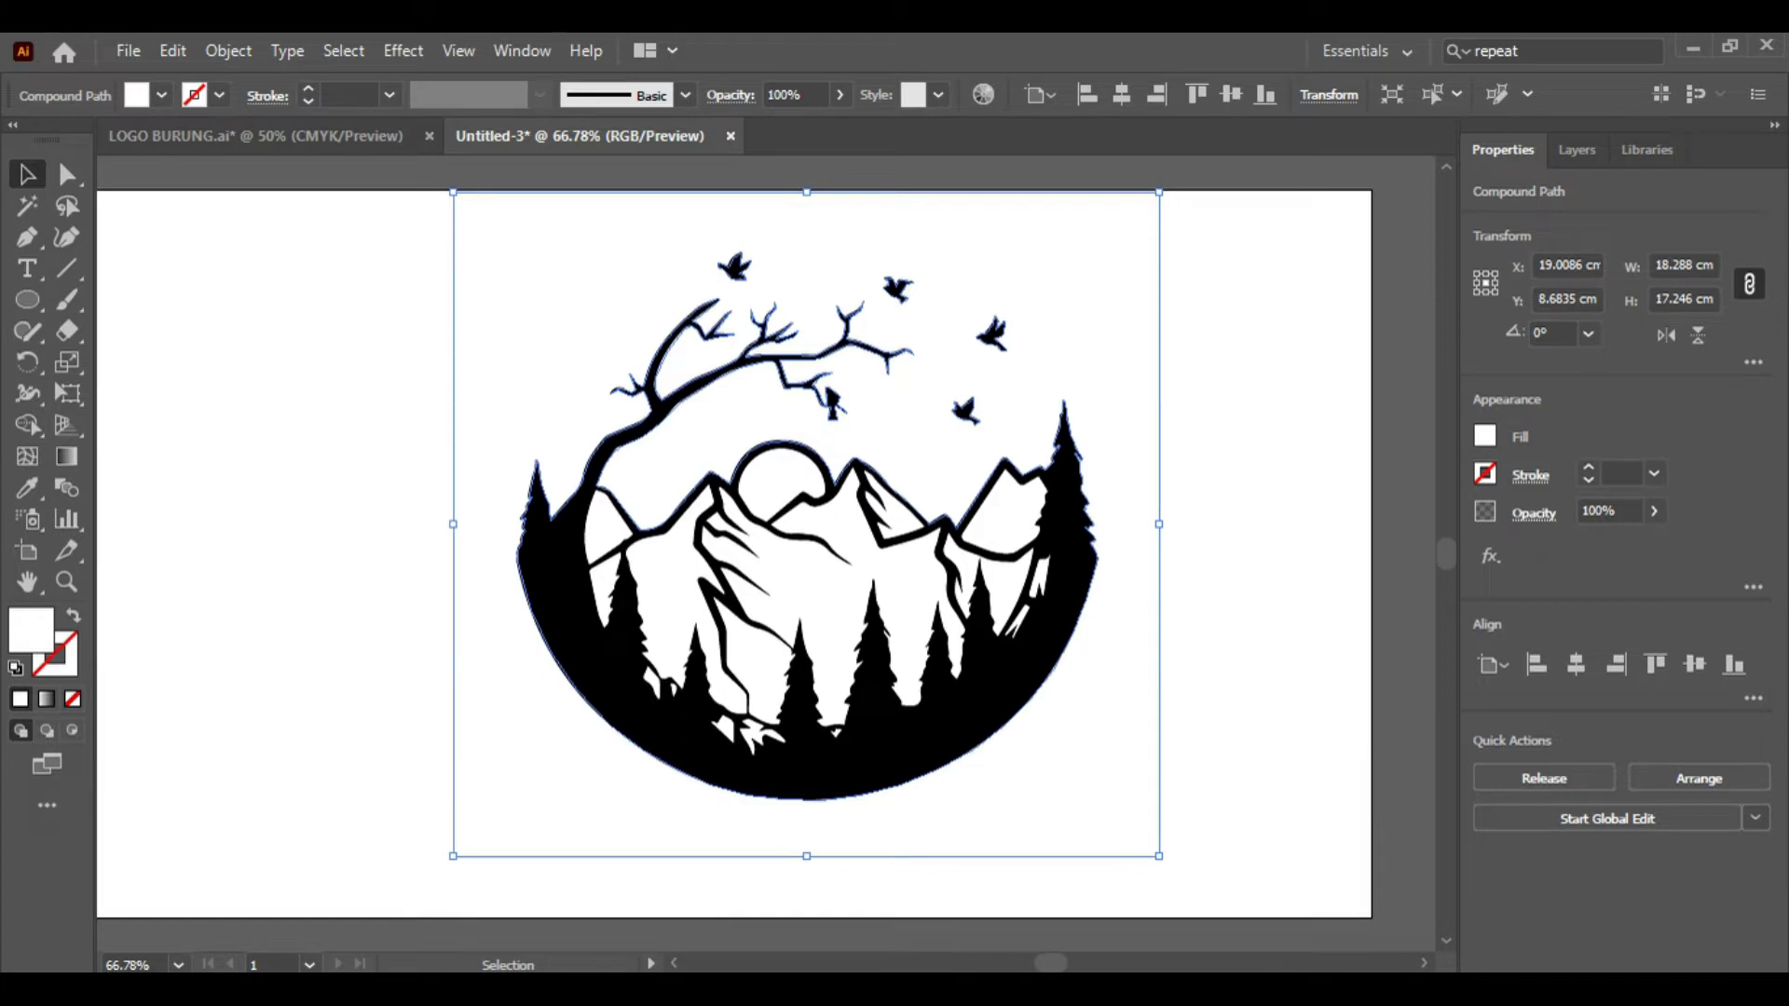
pyautogui.hotkey('ctrl', 'shift', 'a')
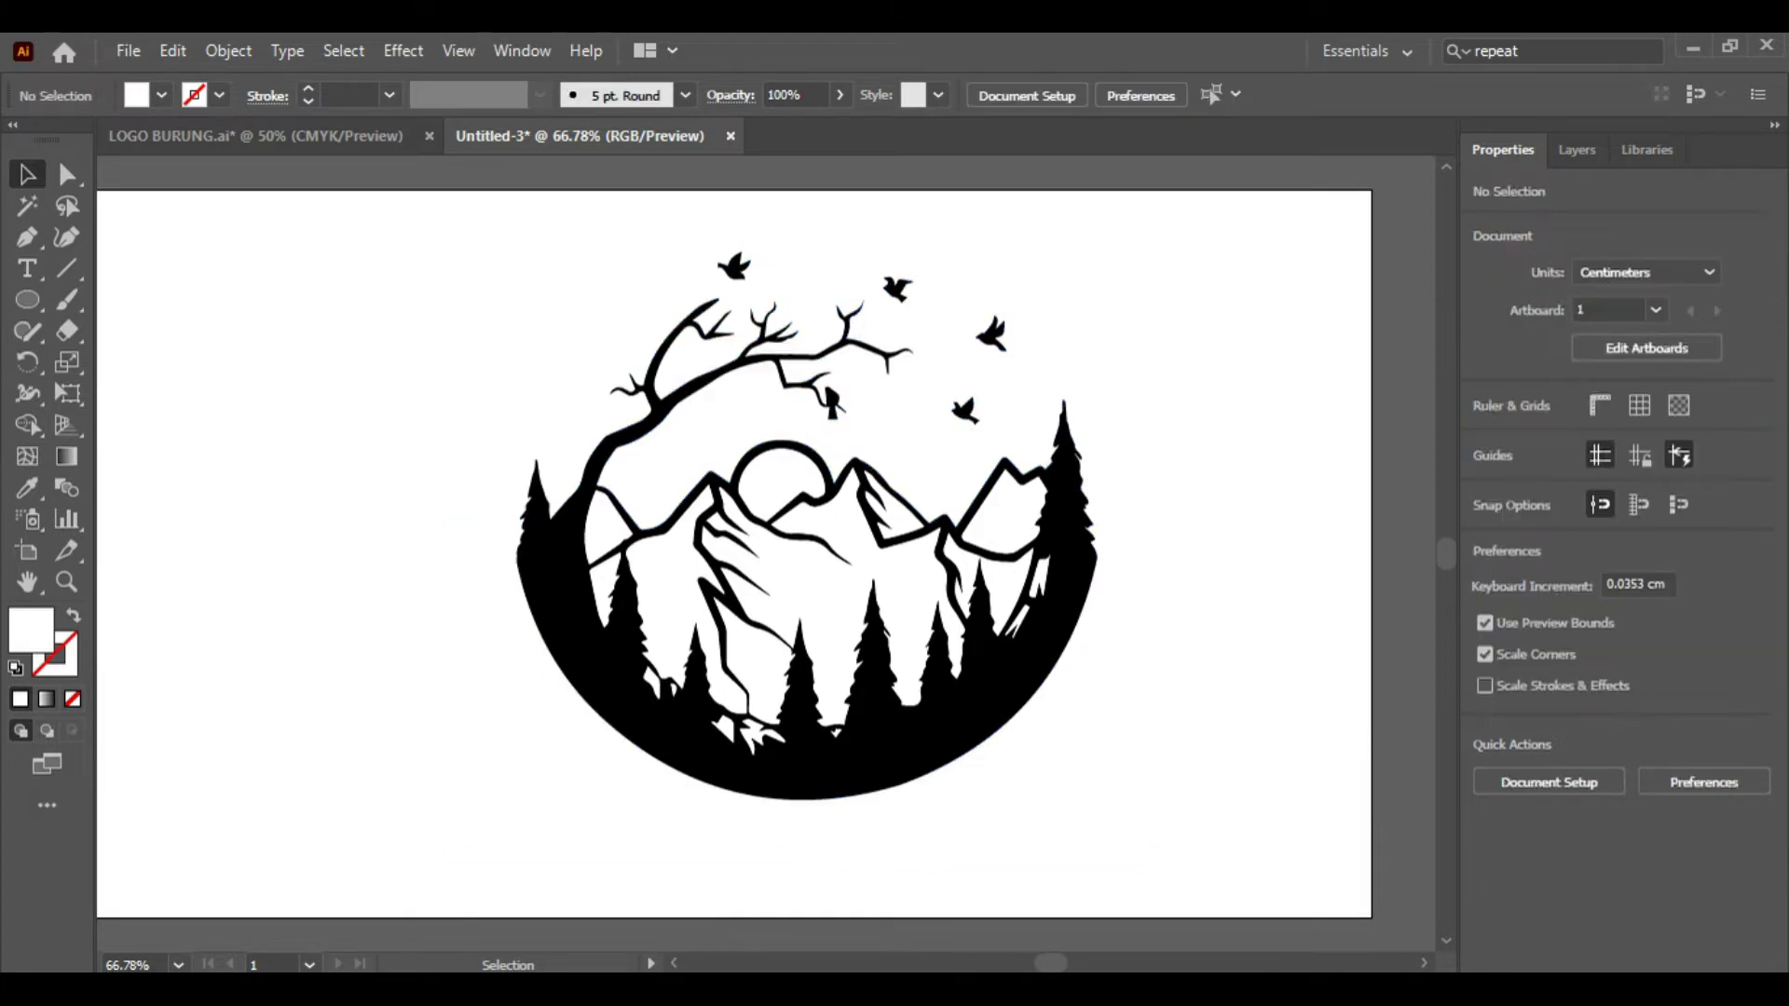
pyautogui.hotkey('ctrl', 'a')
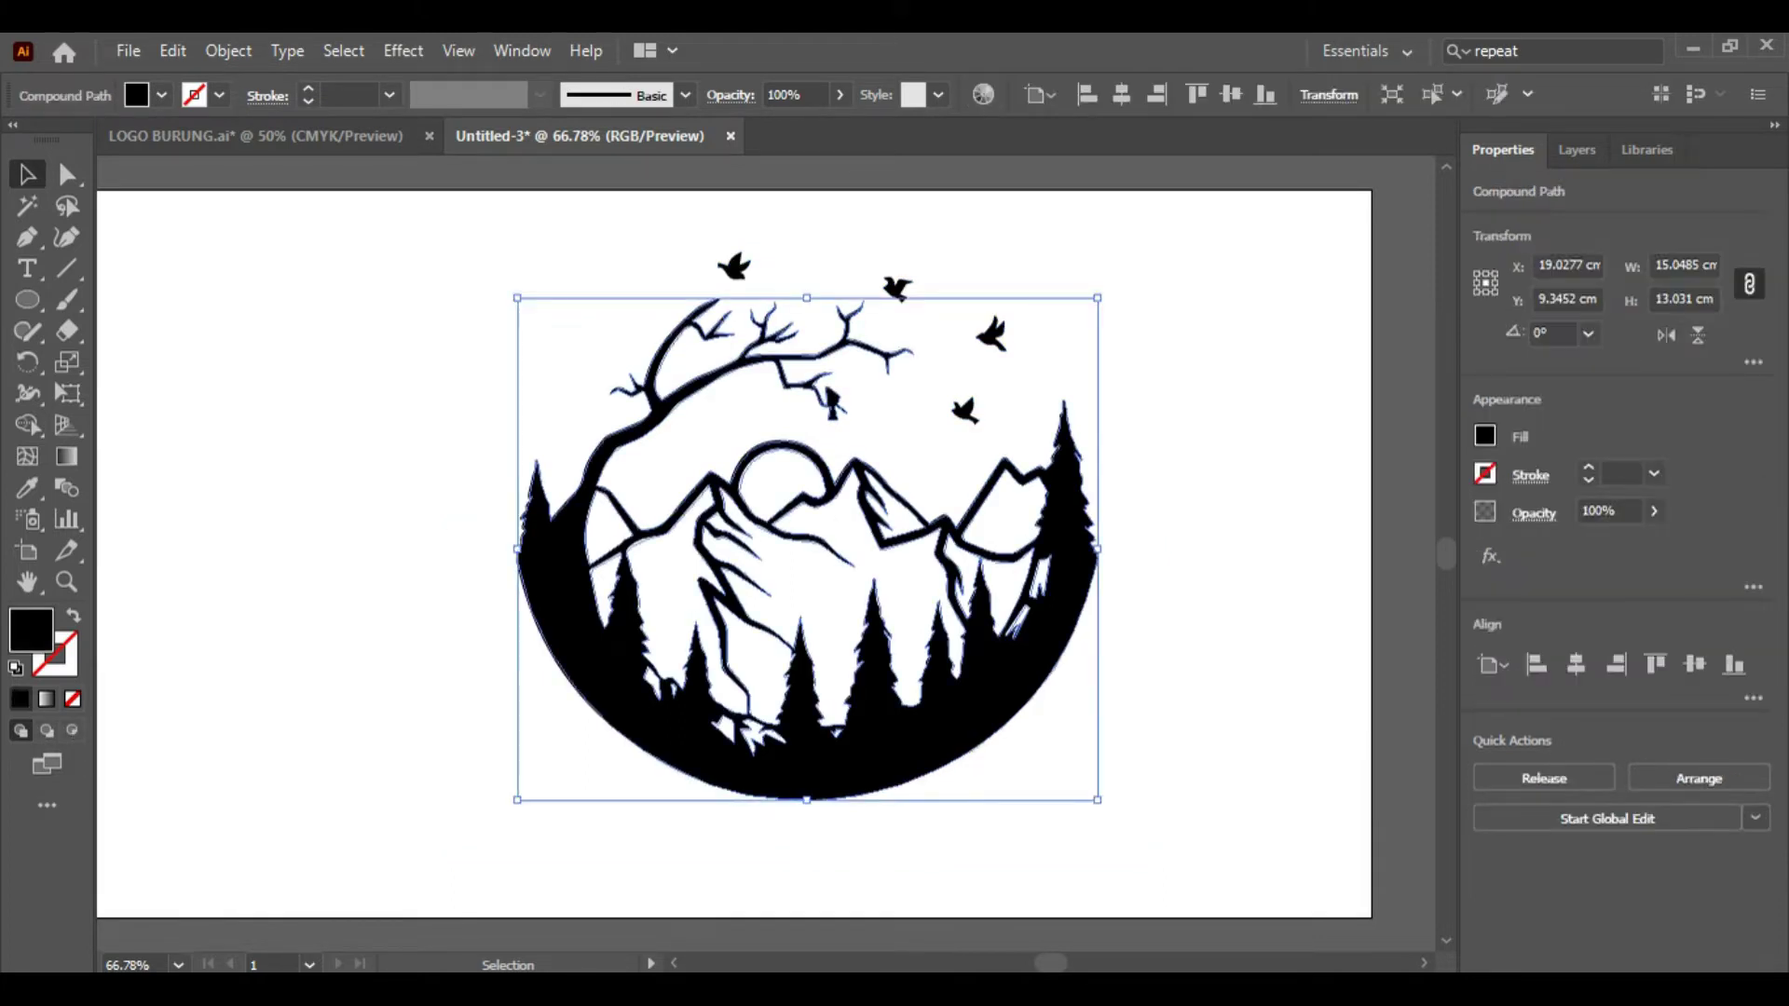
# Step: Group all the black mountain pieces and birds, then nudge the group down-left
pyautogui.click(734, 268)
pyautogui.click(896, 289)
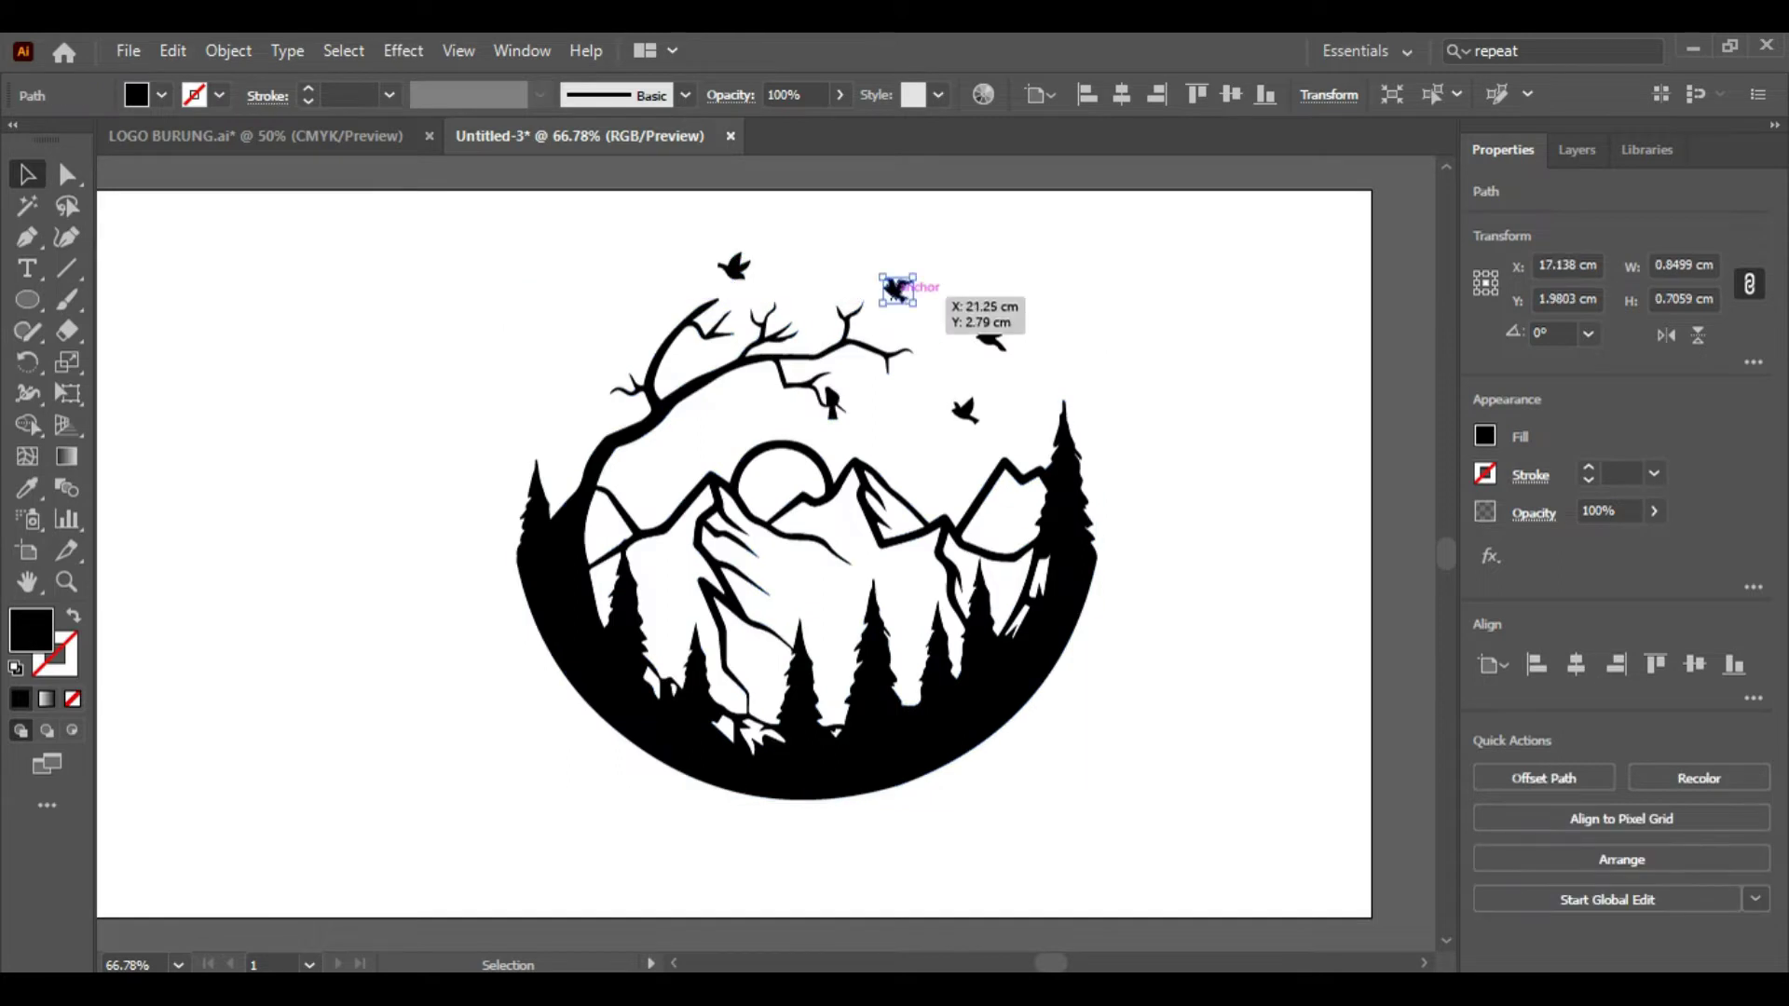
pyautogui.click(990, 333)
pyautogui.click(965, 410)
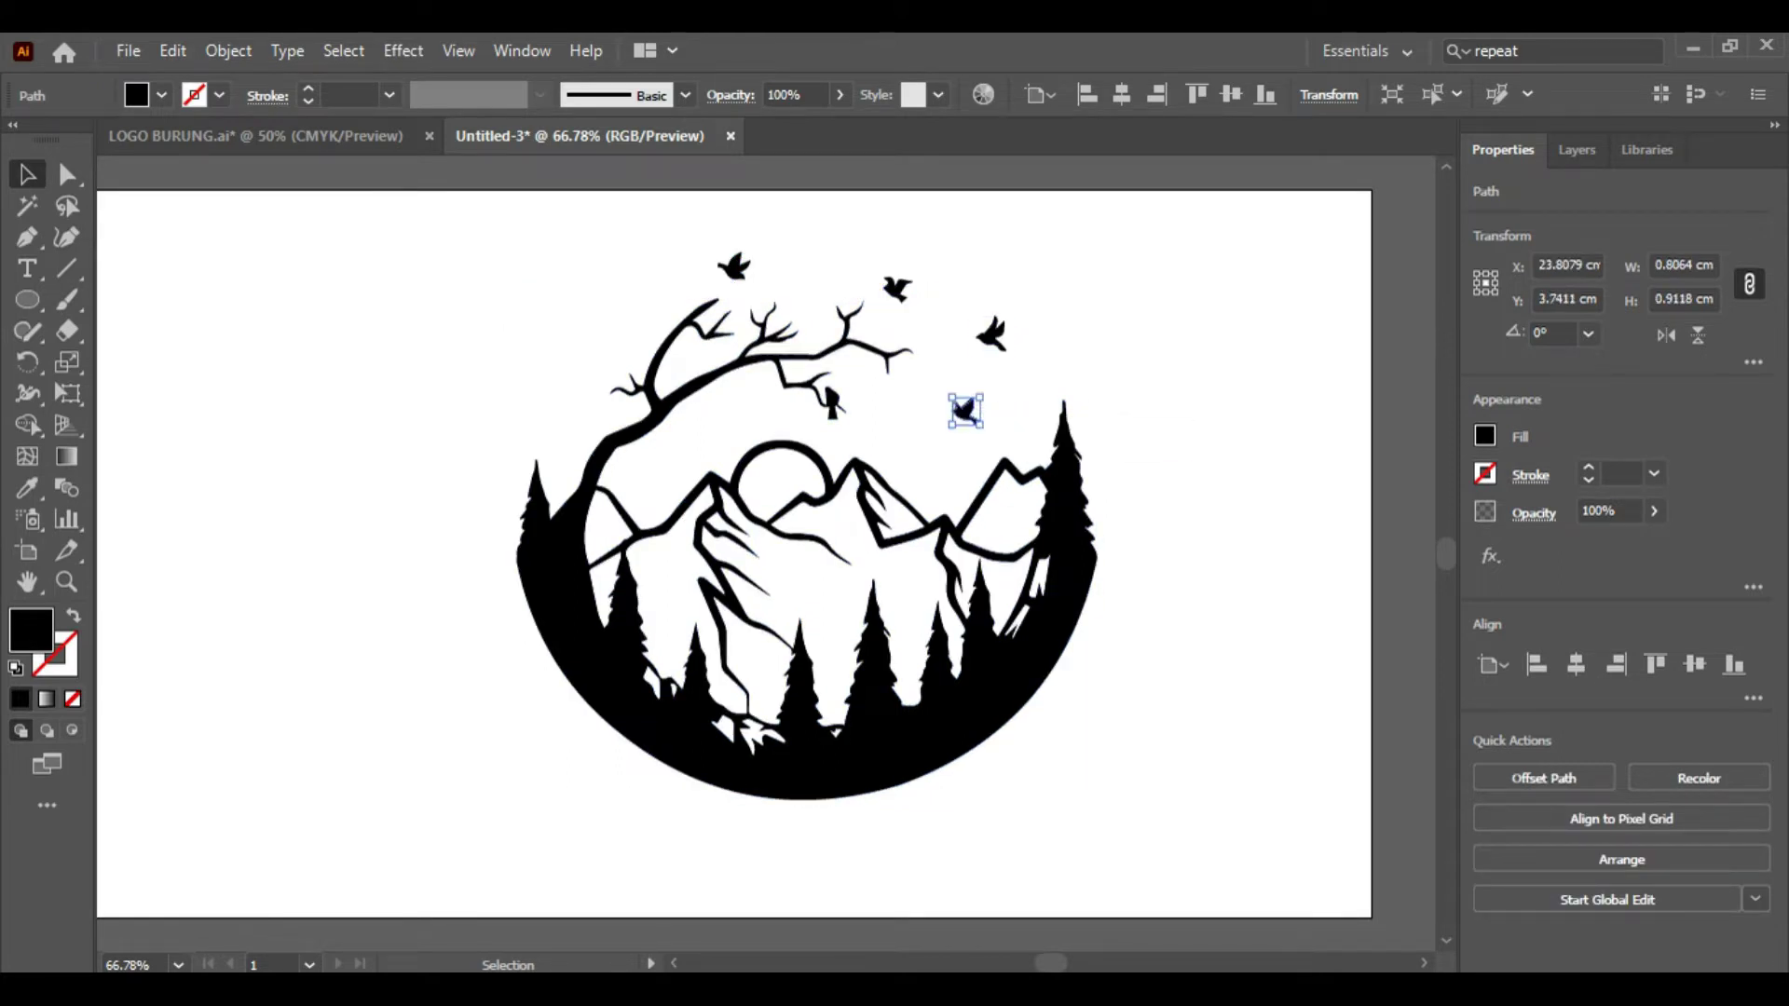
pyautogui.moveTo(1224, 248); pyautogui.dragTo(399, 834)
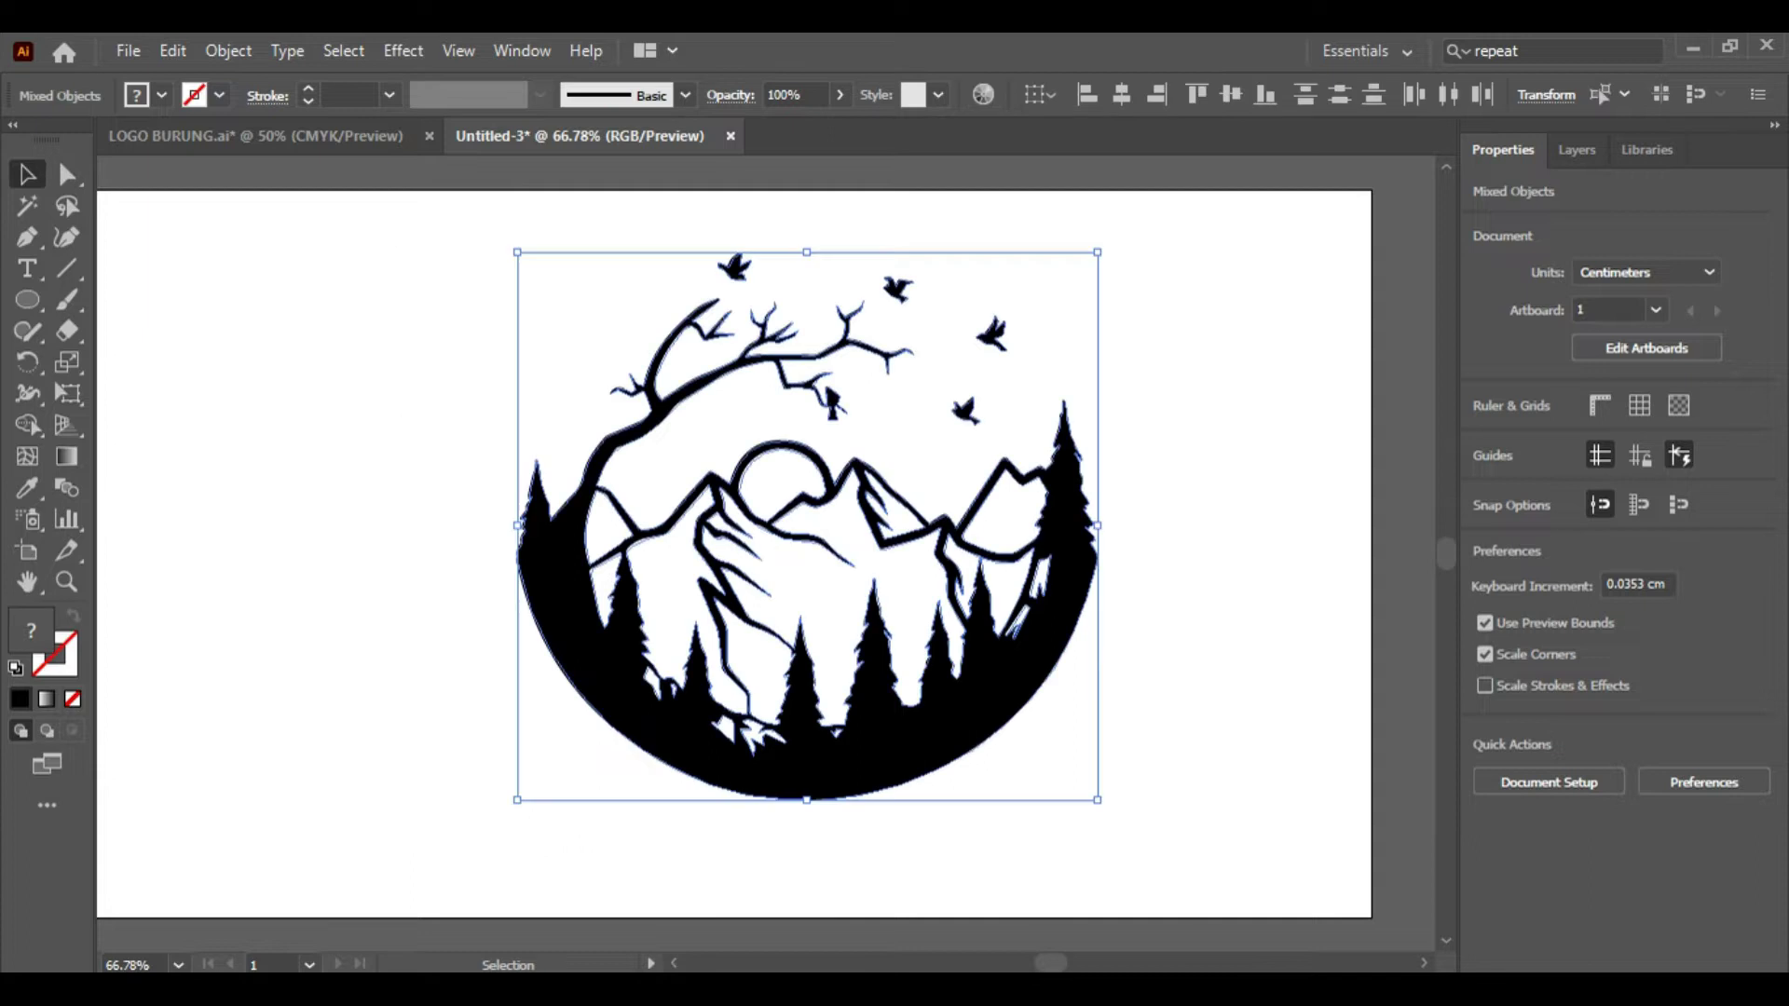
pyautogui.press('a')
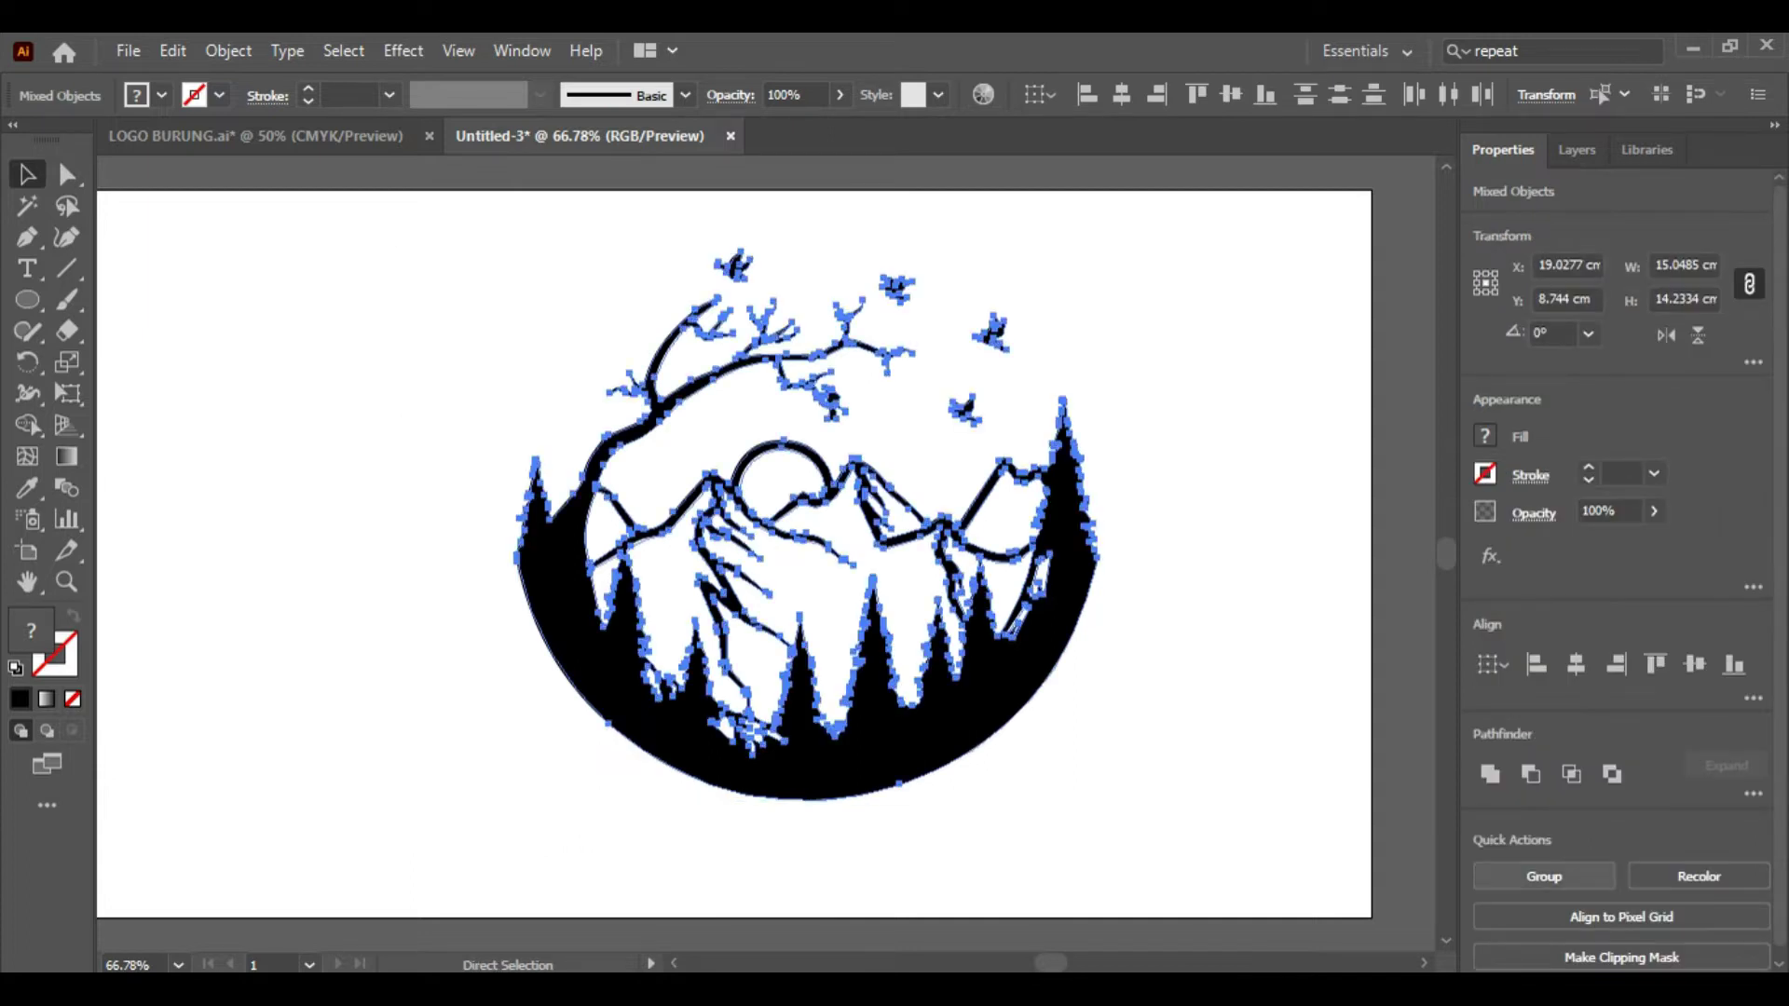
pyautogui.click(1544, 876)
pyautogui.moveTo(1072, 615); pyautogui.dragTo(1045, 643)
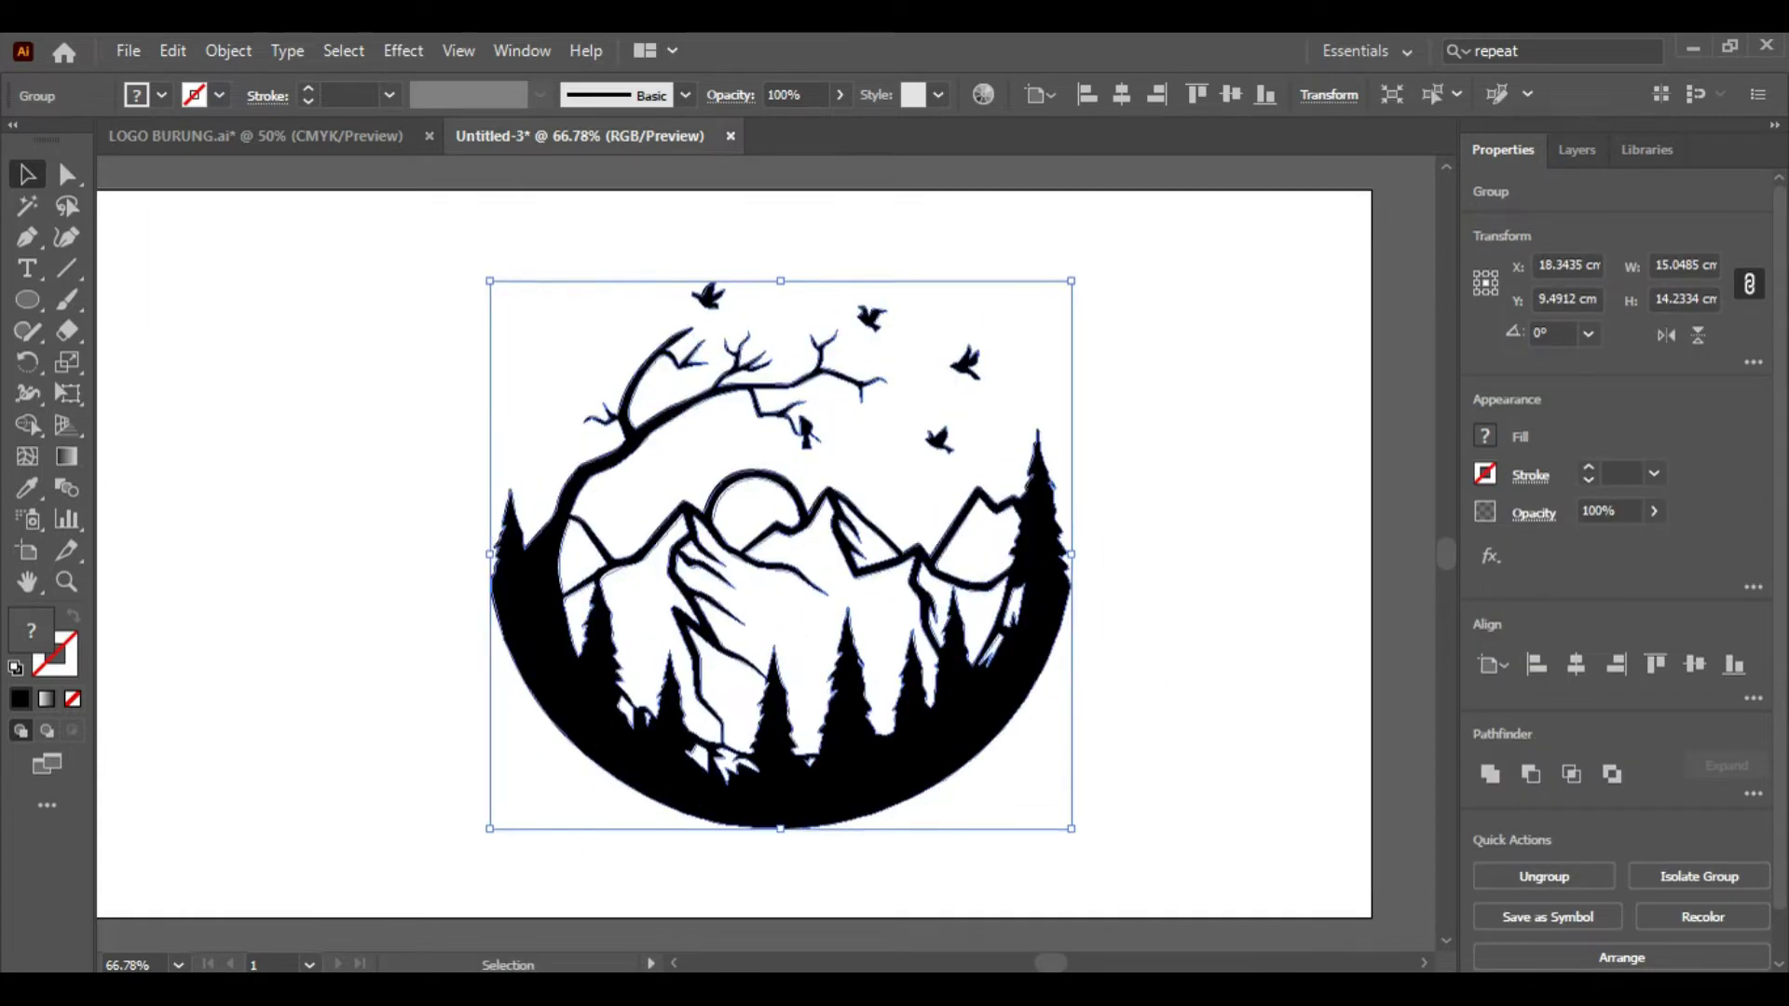
pyautogui.click(438, 541)
# Step: Draw a black-outlined circle about 15.3 cm across, fitted to the artwork's rounded edge
pyautogui.press('l')
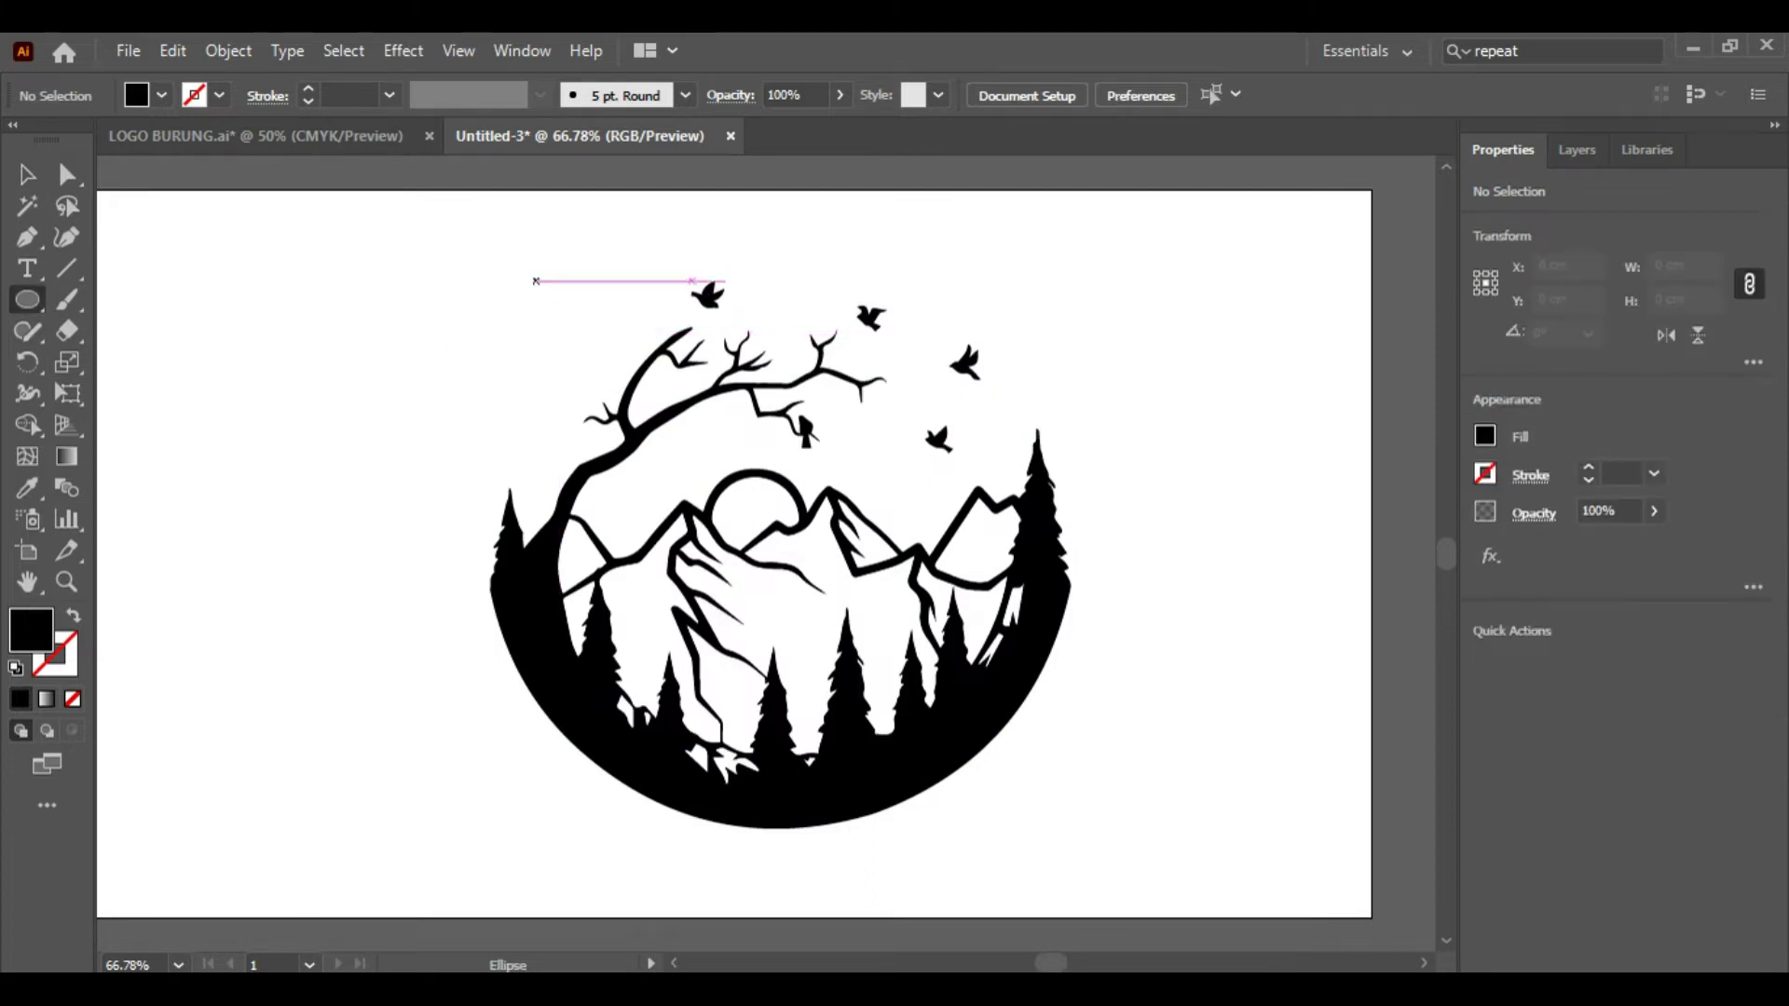
pyautogui.moveTo(480, 201)
pyautogui.mouseDown()
pyautogui.moveTo(708, 583)
pyautogui.moveTo(1077, 785)
pyautogui.mouseUp()
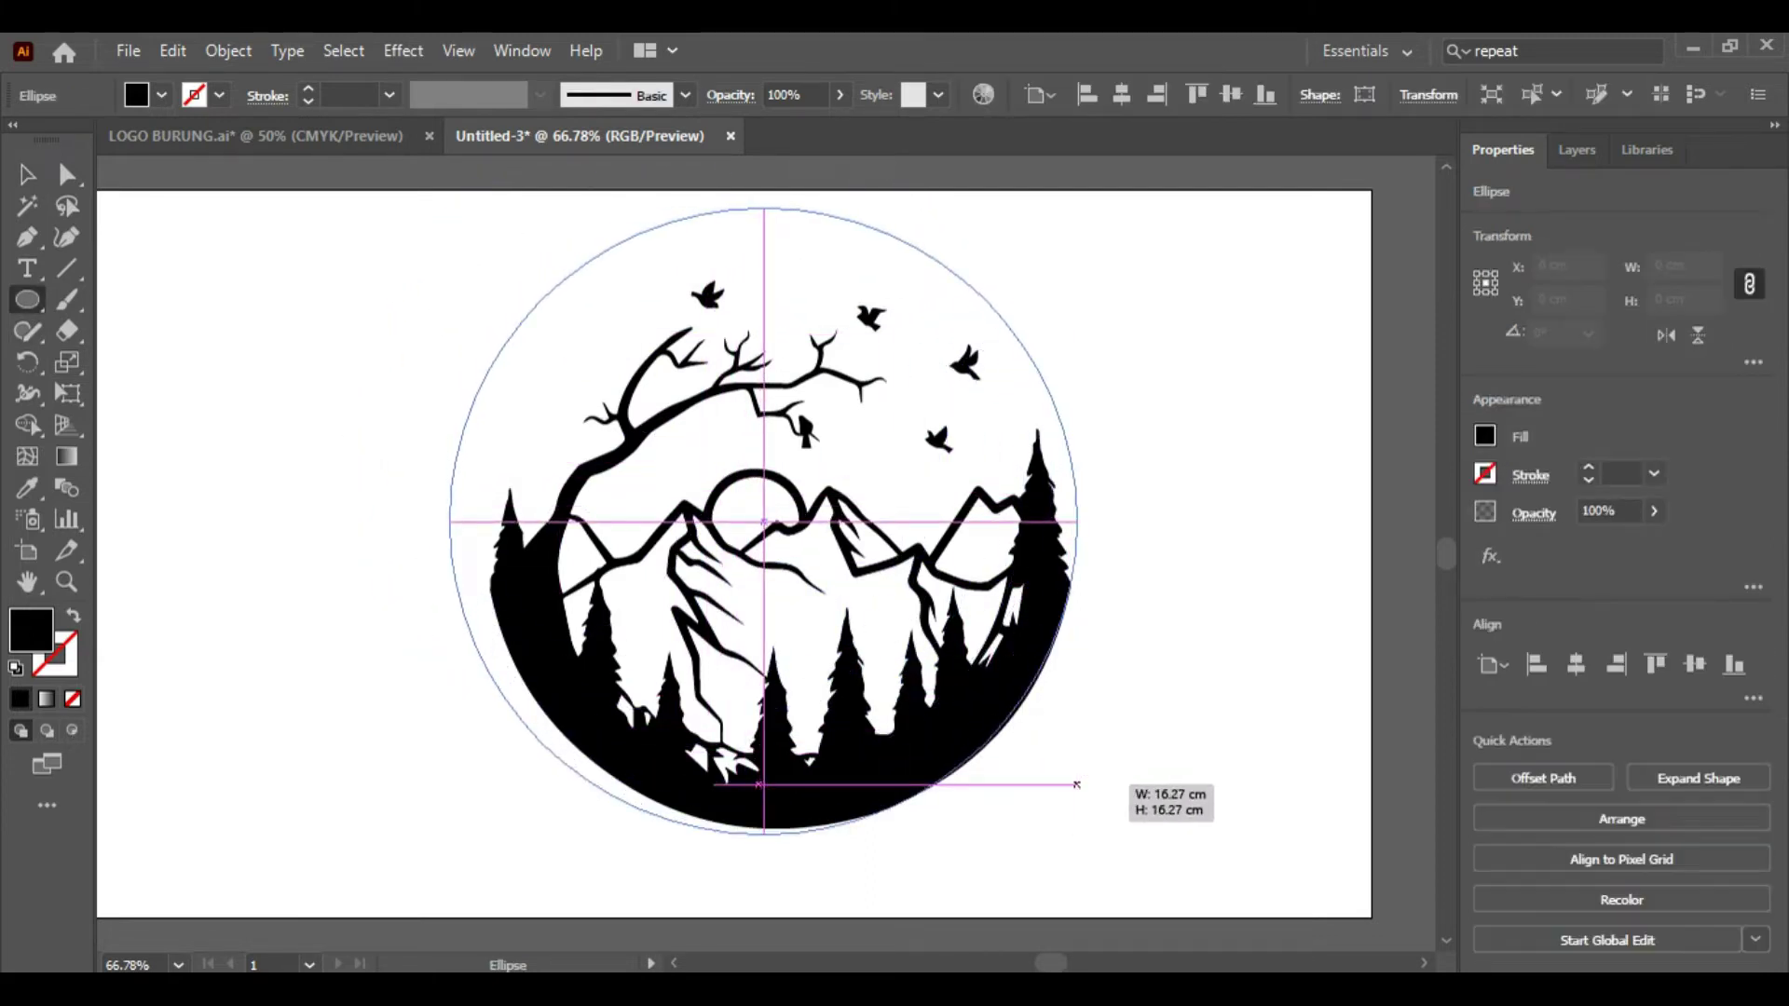
pyautogui.hotkey('shift', 'x')
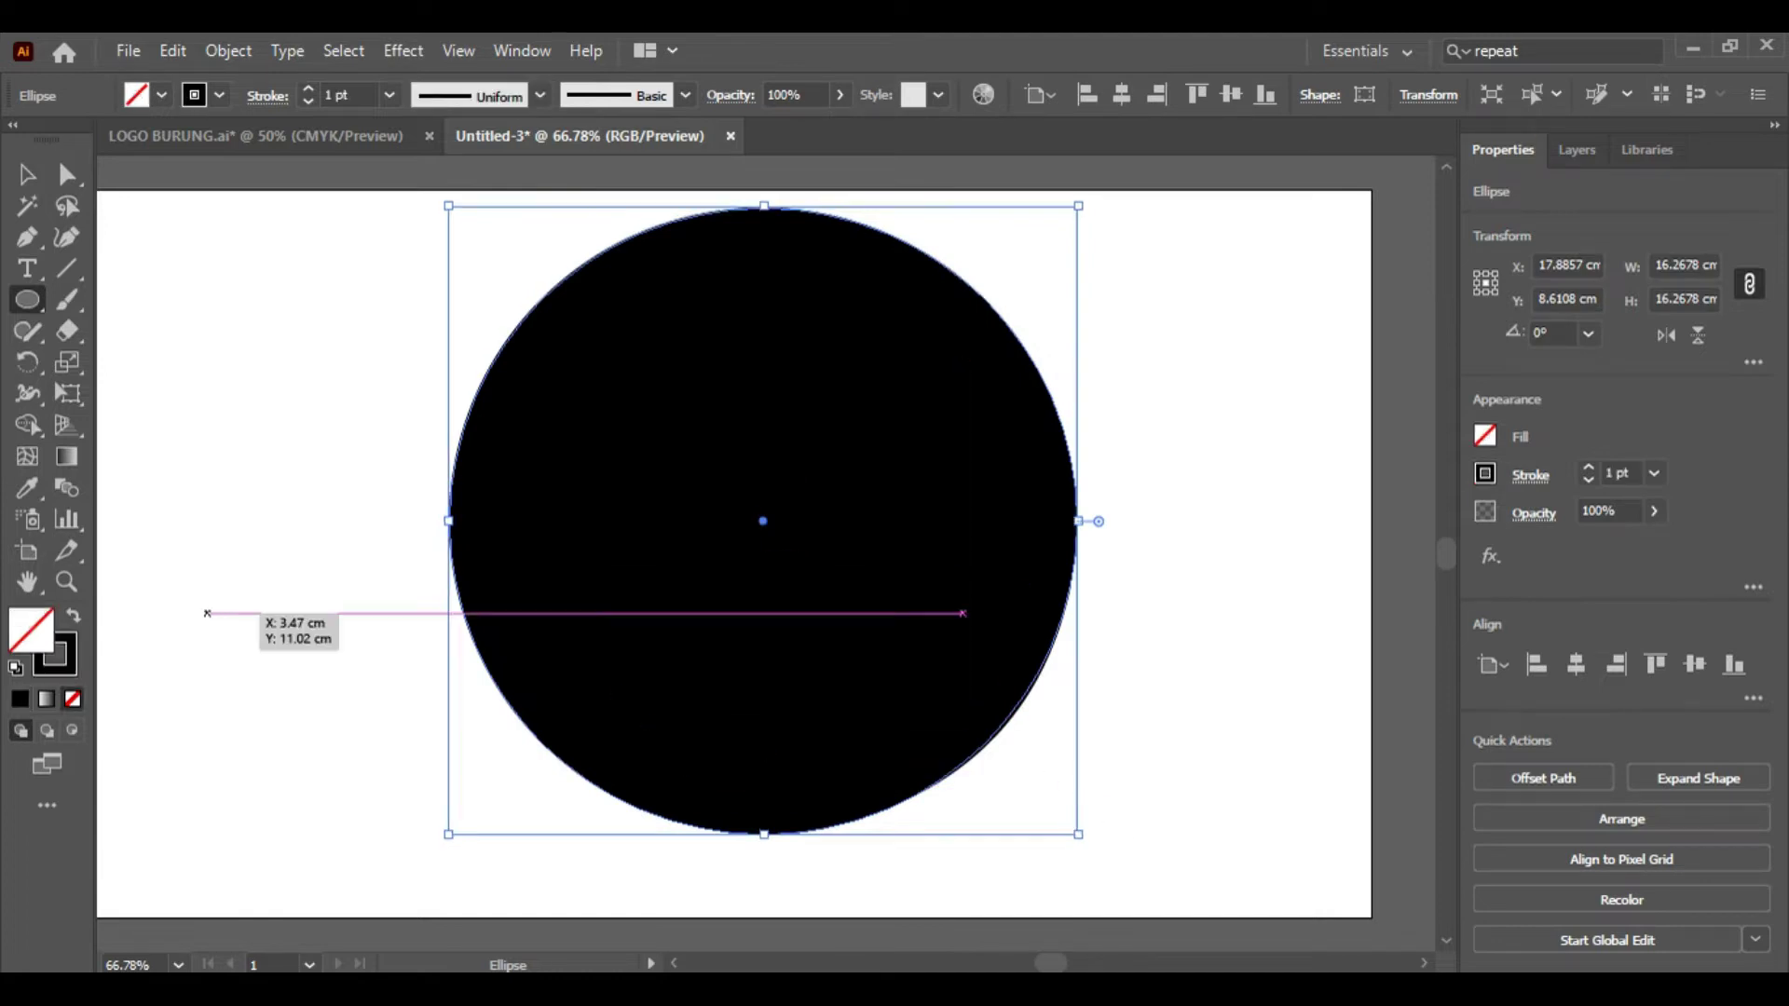
pyautogui.moveTo(450, 206); pyautogui.dragTo(480, 239)
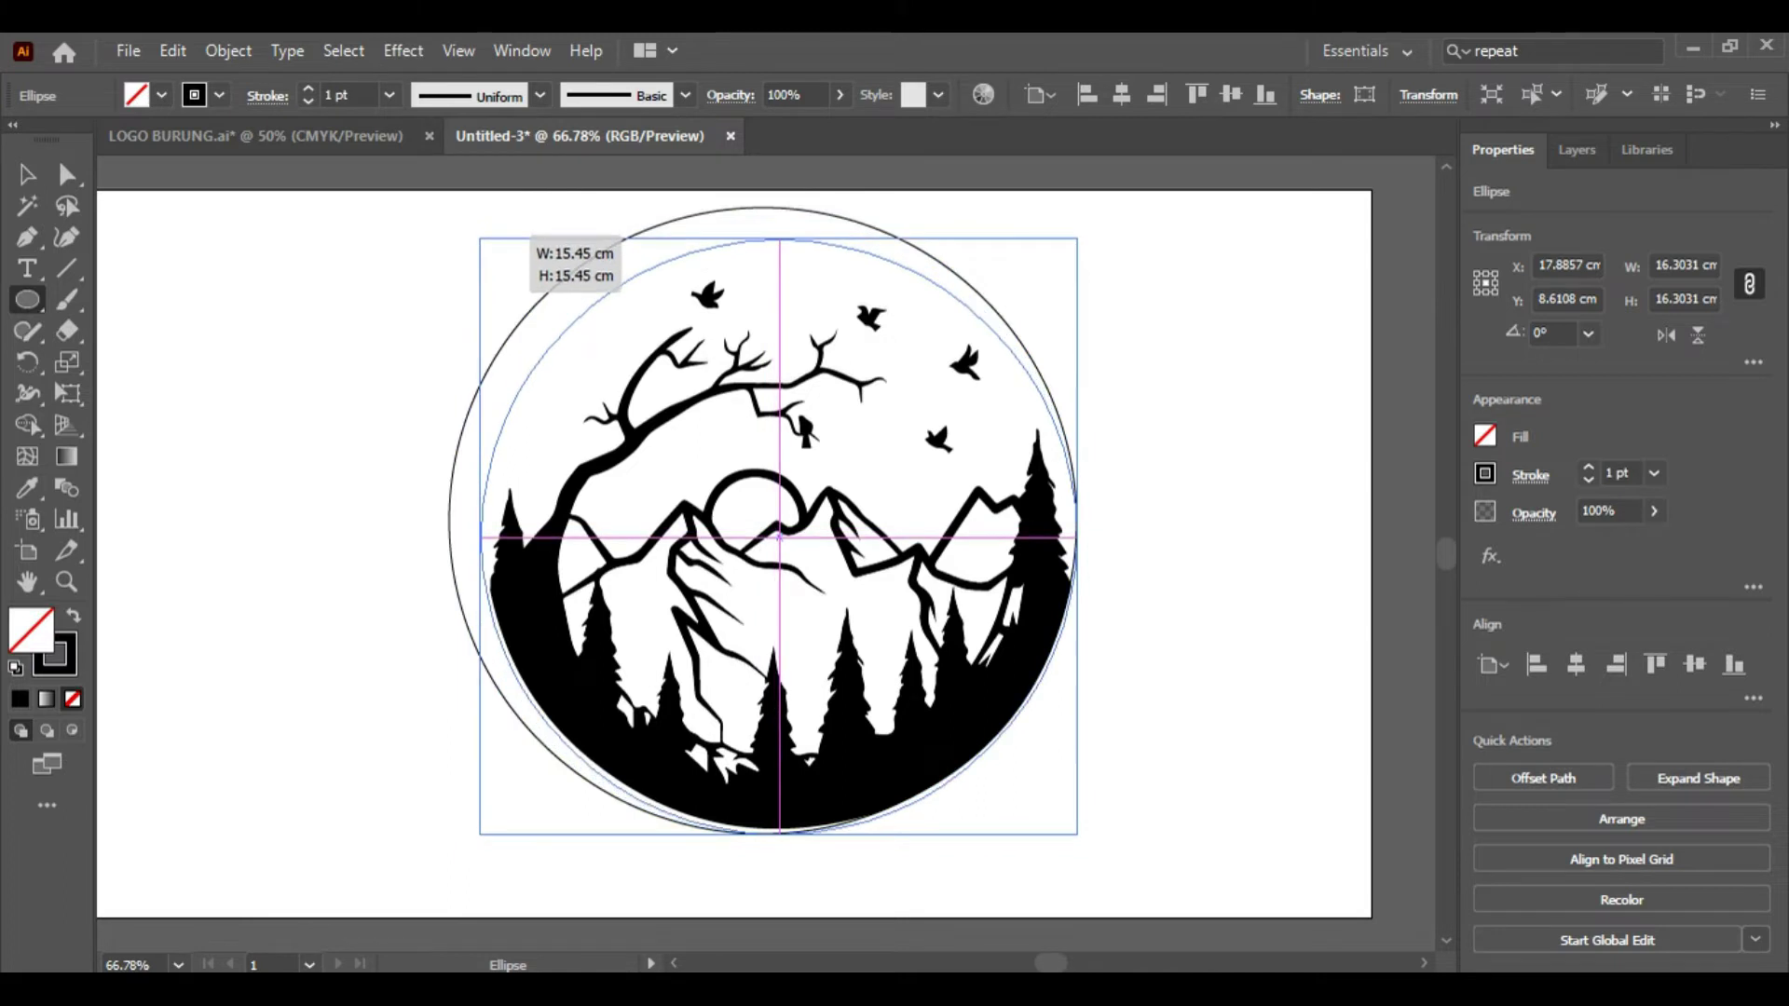
pyautogui.moveTo(479, 238); pyautogui.dragTo(486, 244)
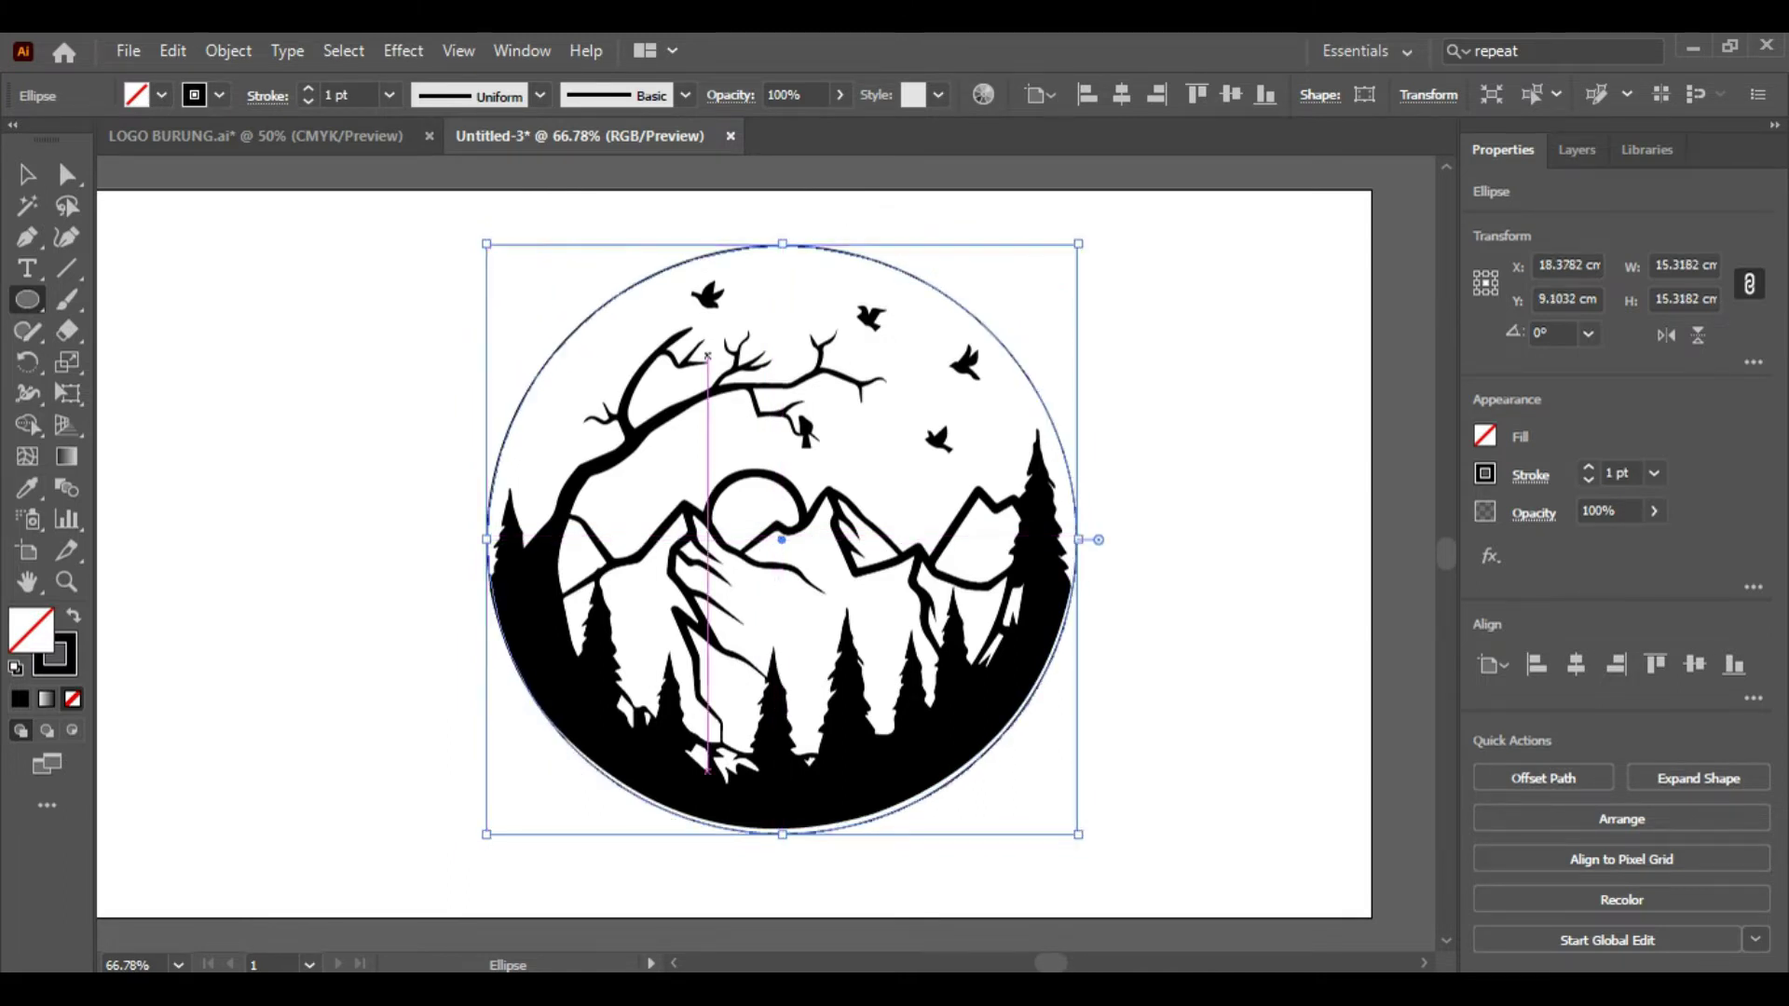
pyautogui.press('Up')
pyautogui.press('Up')
pyautogui.press('Up')
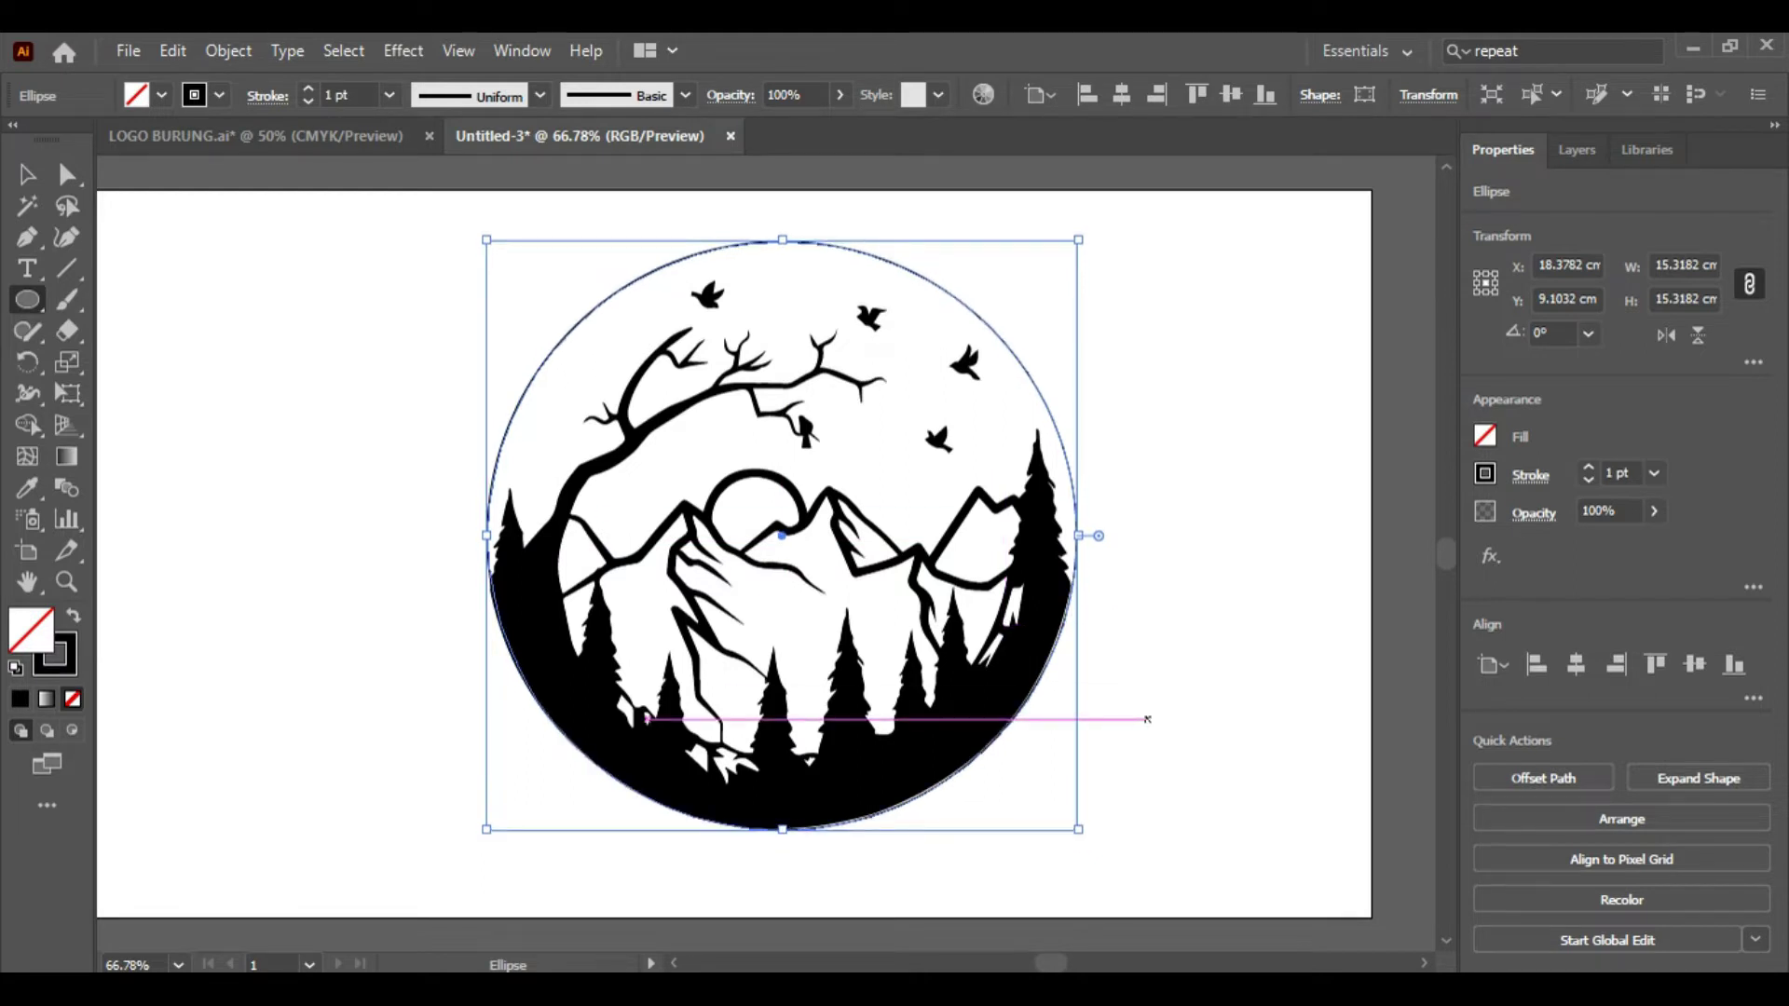
pyautogui.click(1279, 551)
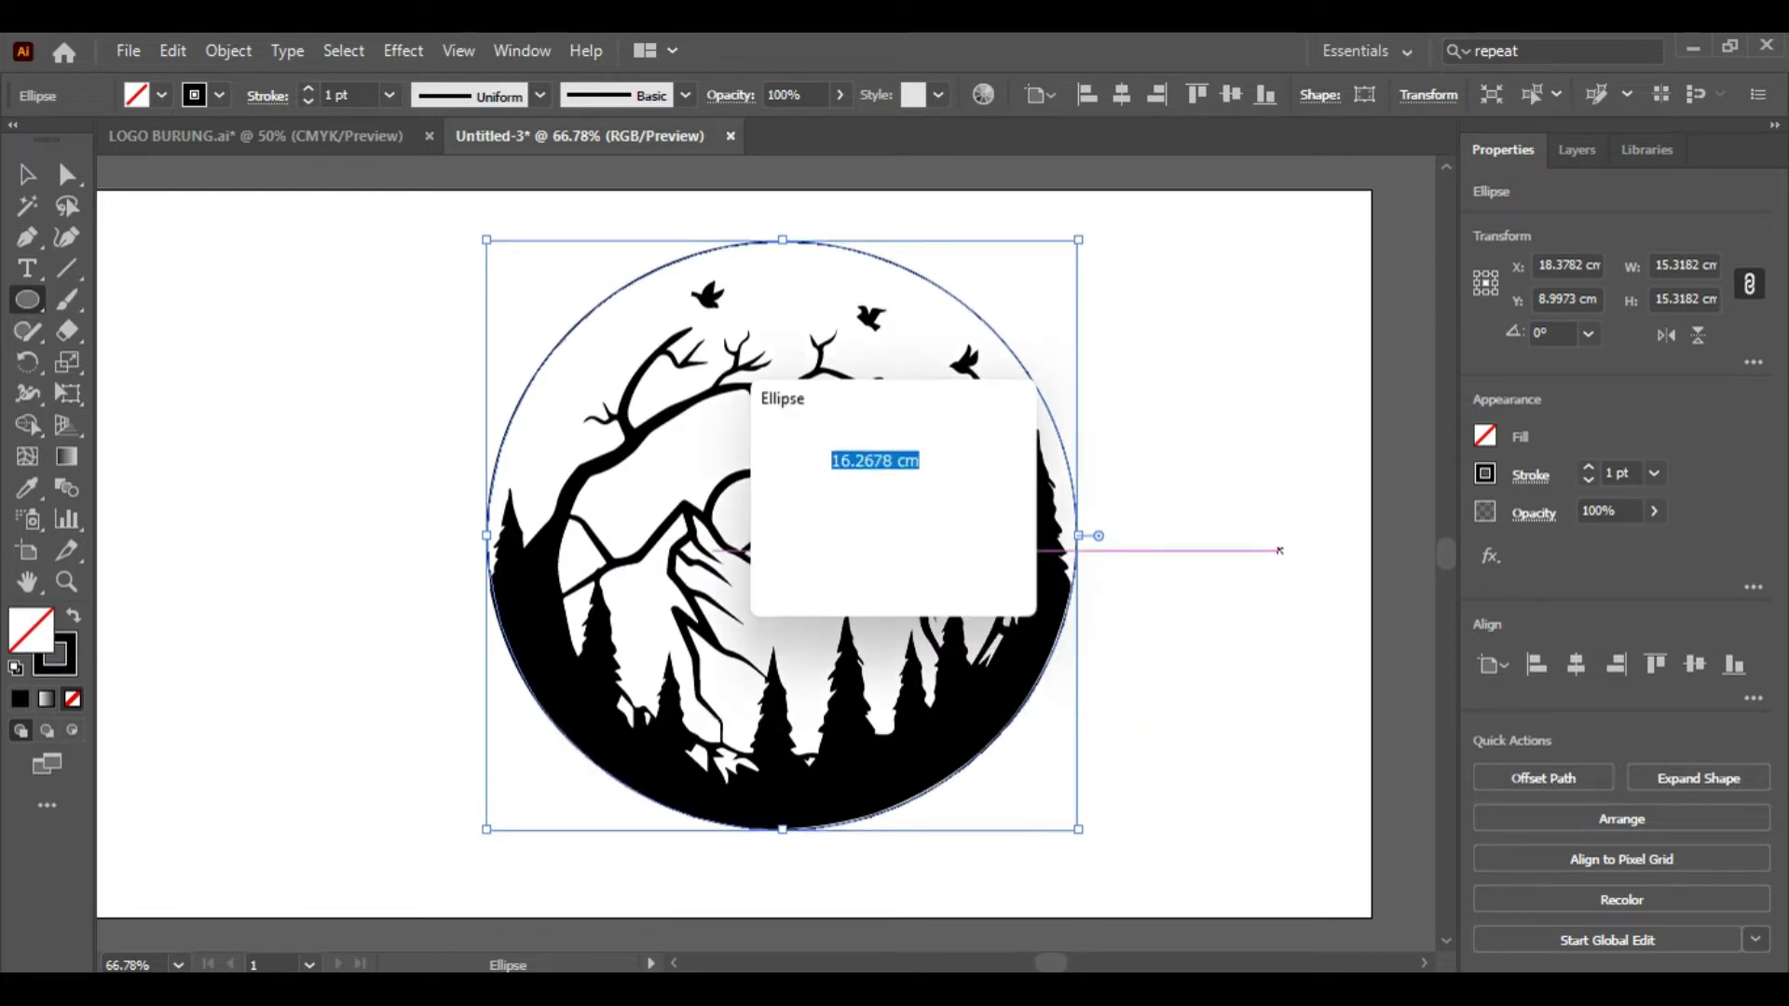
pyautogui.press('Escape')
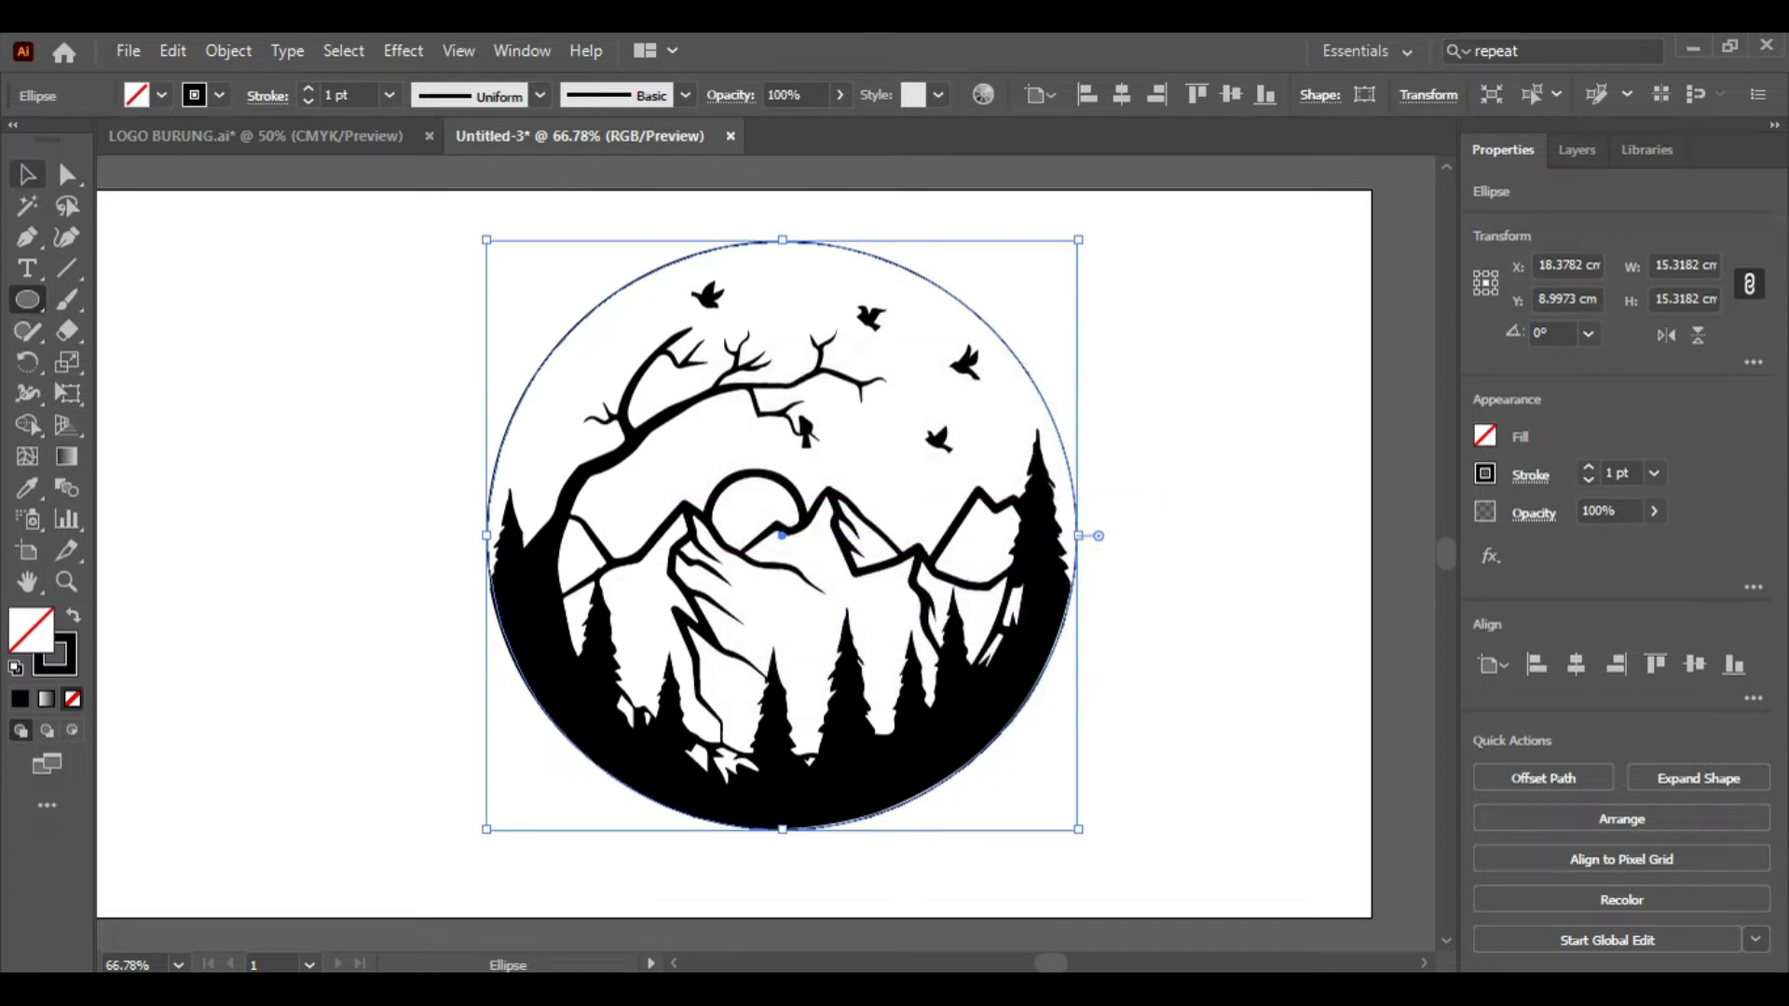
# Step: Select the circle outline, undoing an accidental move
pyautogui.click(27, 174)
pyautogui.click(653, 391)
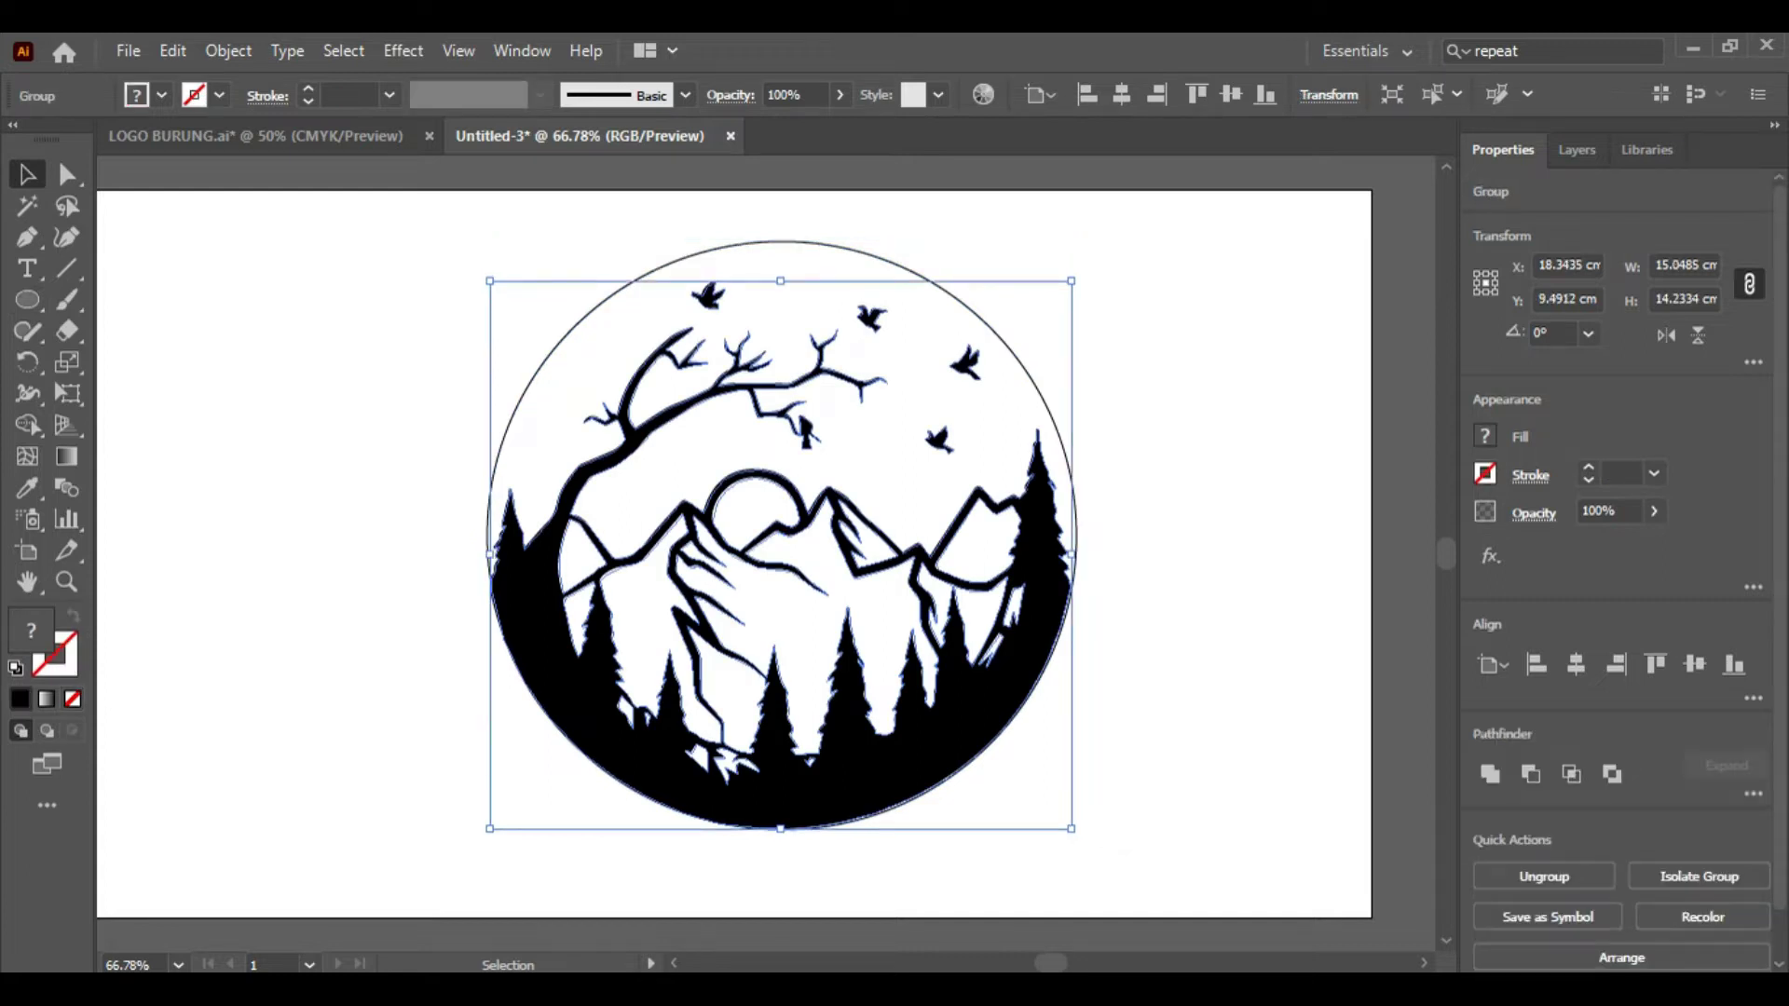
pyautogui.hotkey('ctrl', 'shift', 'a')
pyautogui.click(917, 273)
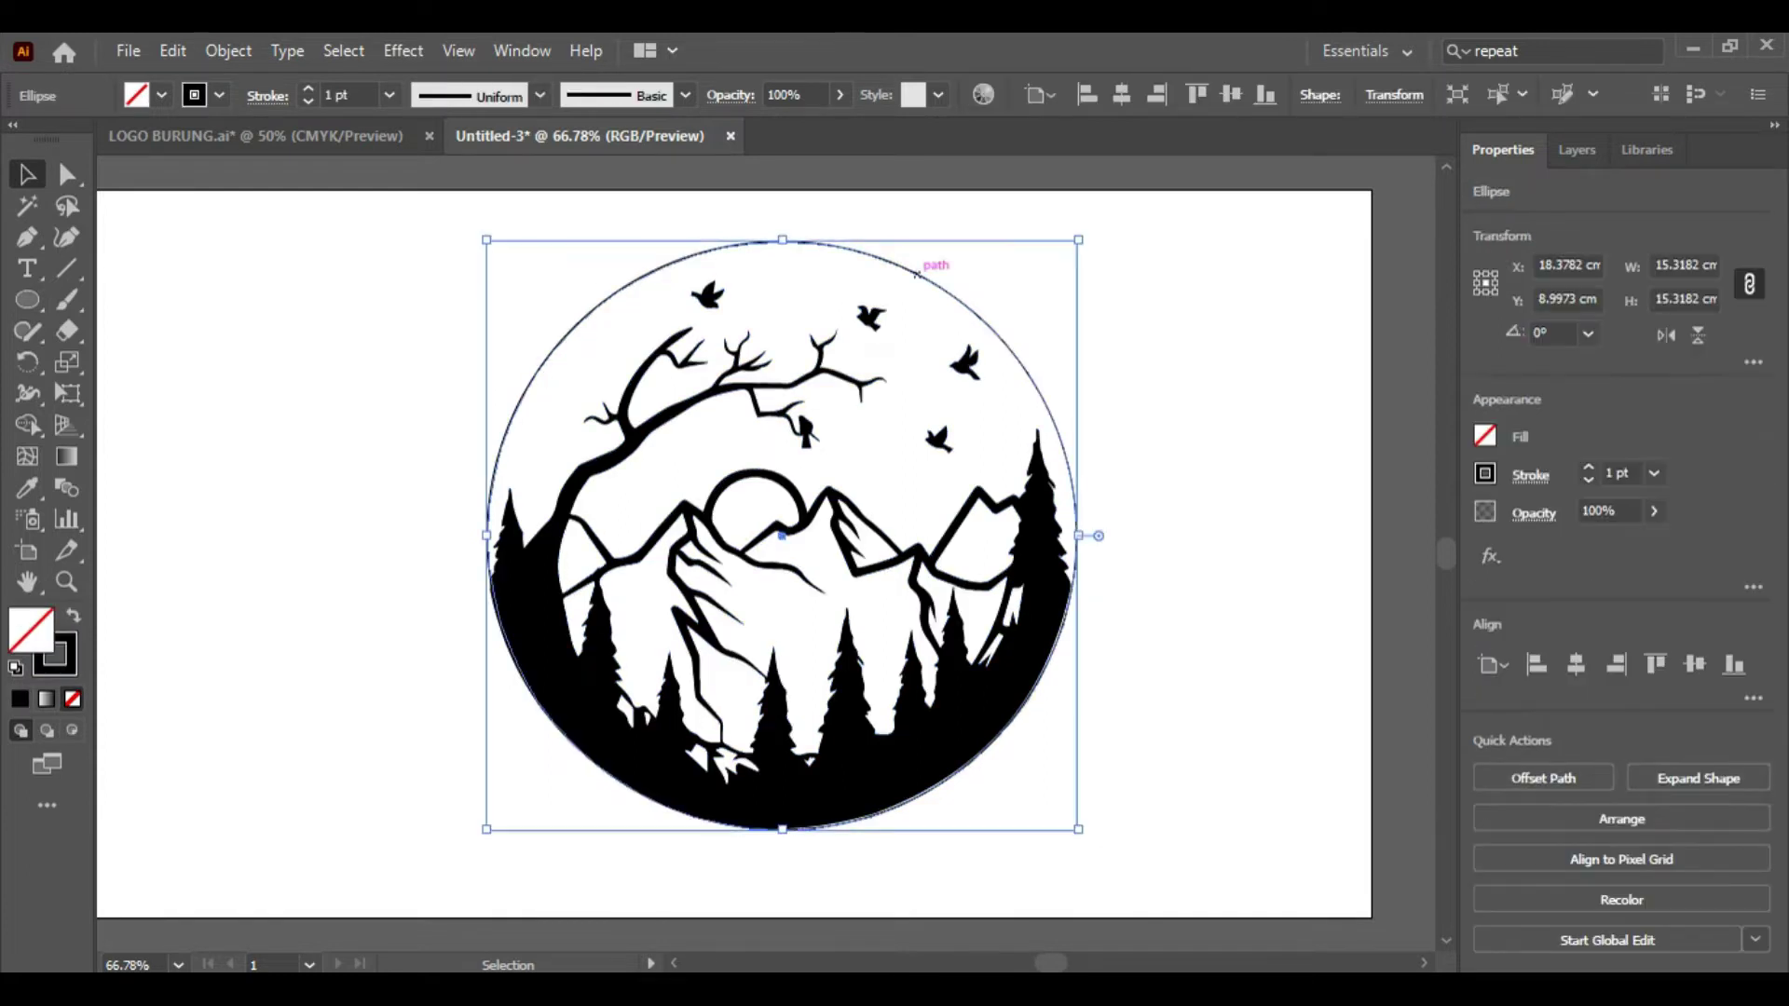
pyautogui.moveTo(917, 273); pyautogui.dragTo(1061, 265)
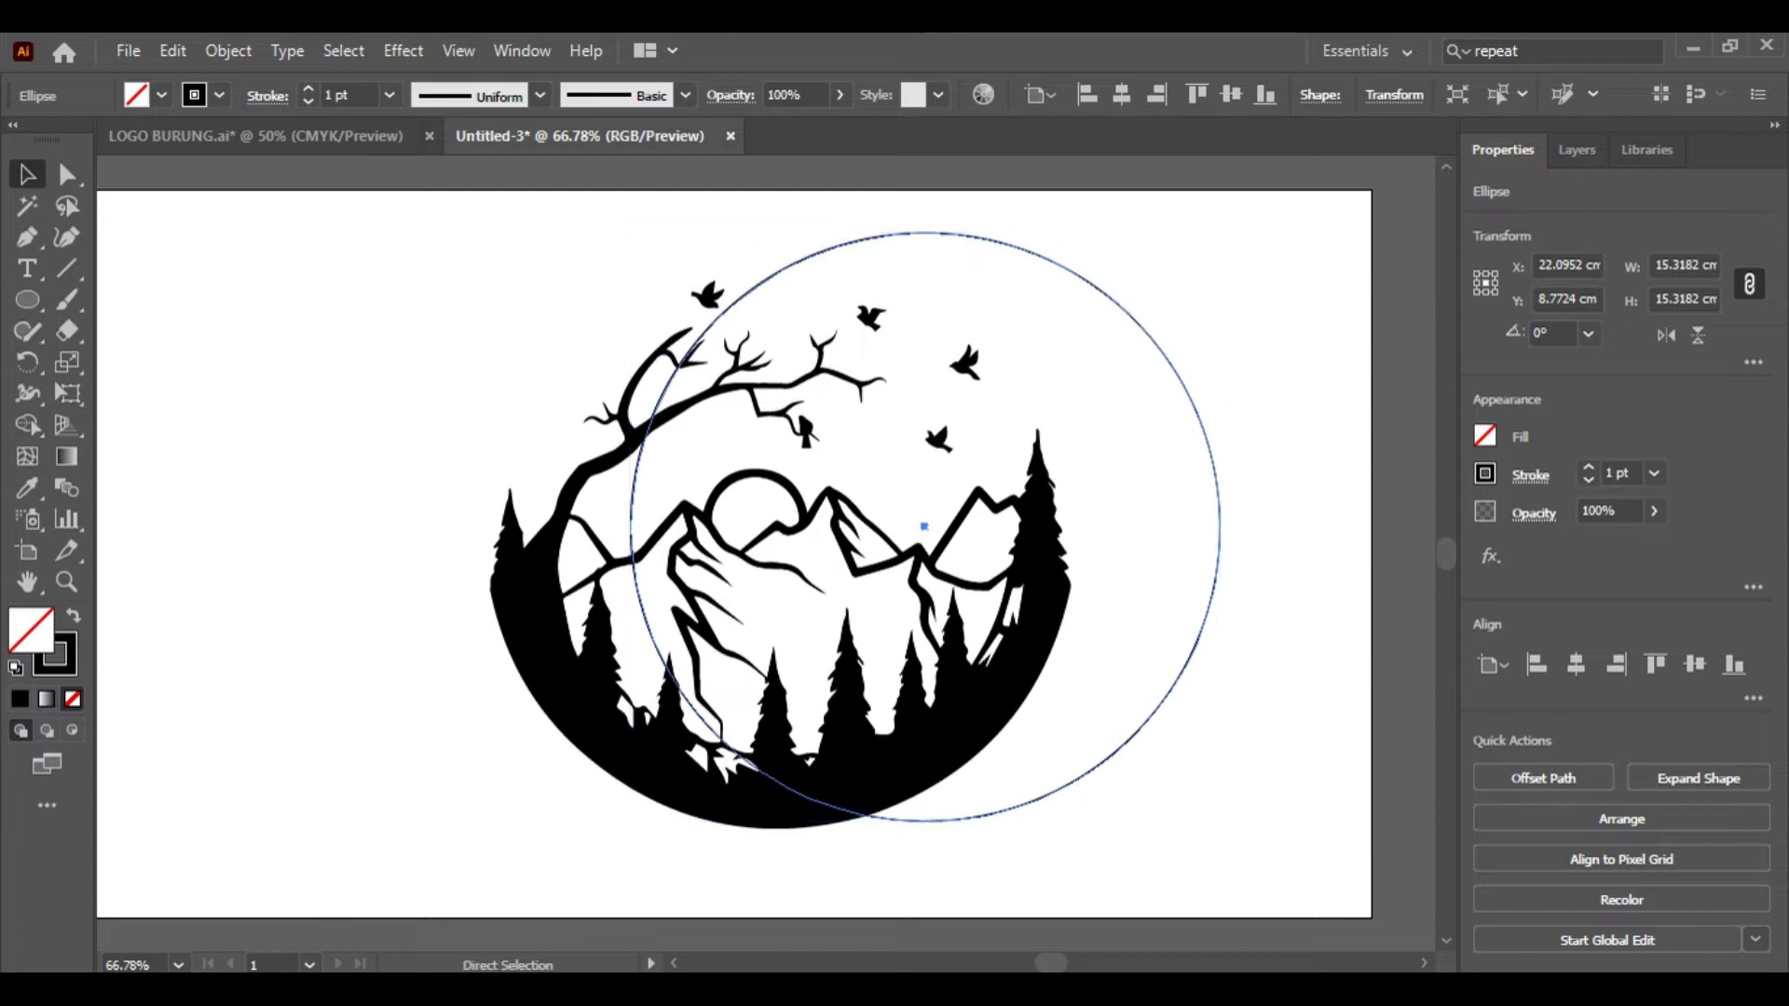
pyautogui.hotkey('ctrl', 'z')
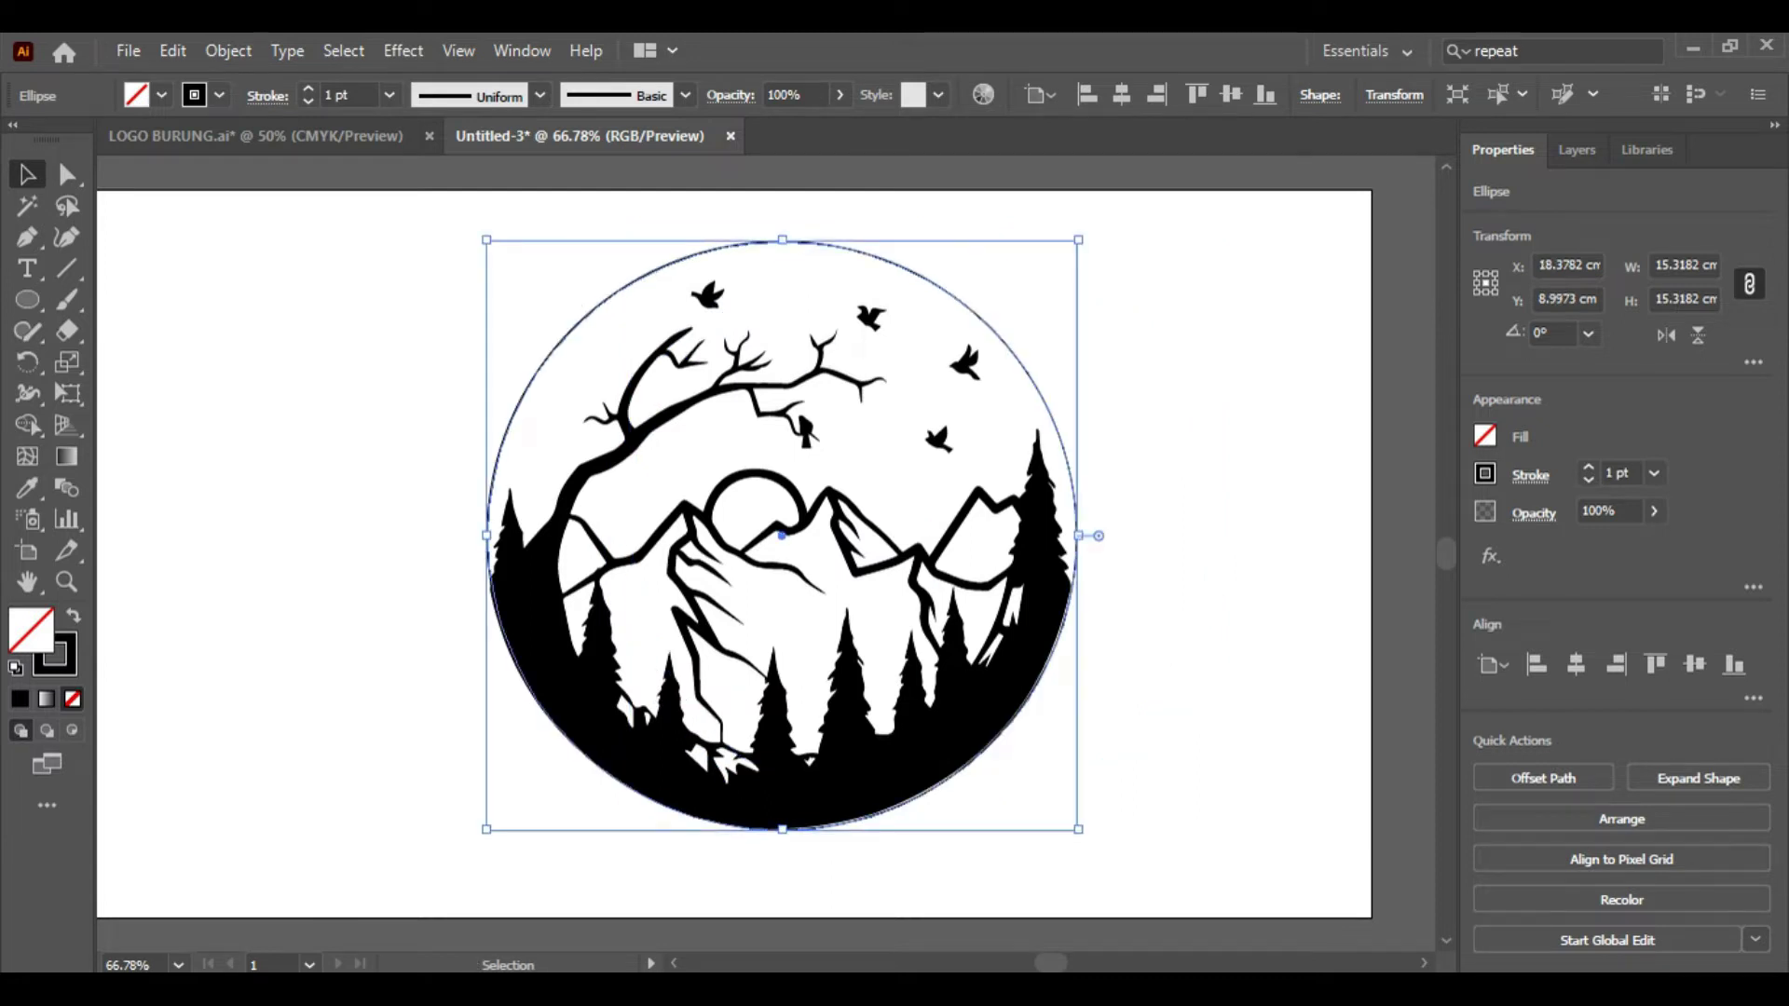
# Step: Give the circle a red stroke at 2 pt weight
pyautogui.press('x')
pyautogui.press('F6')
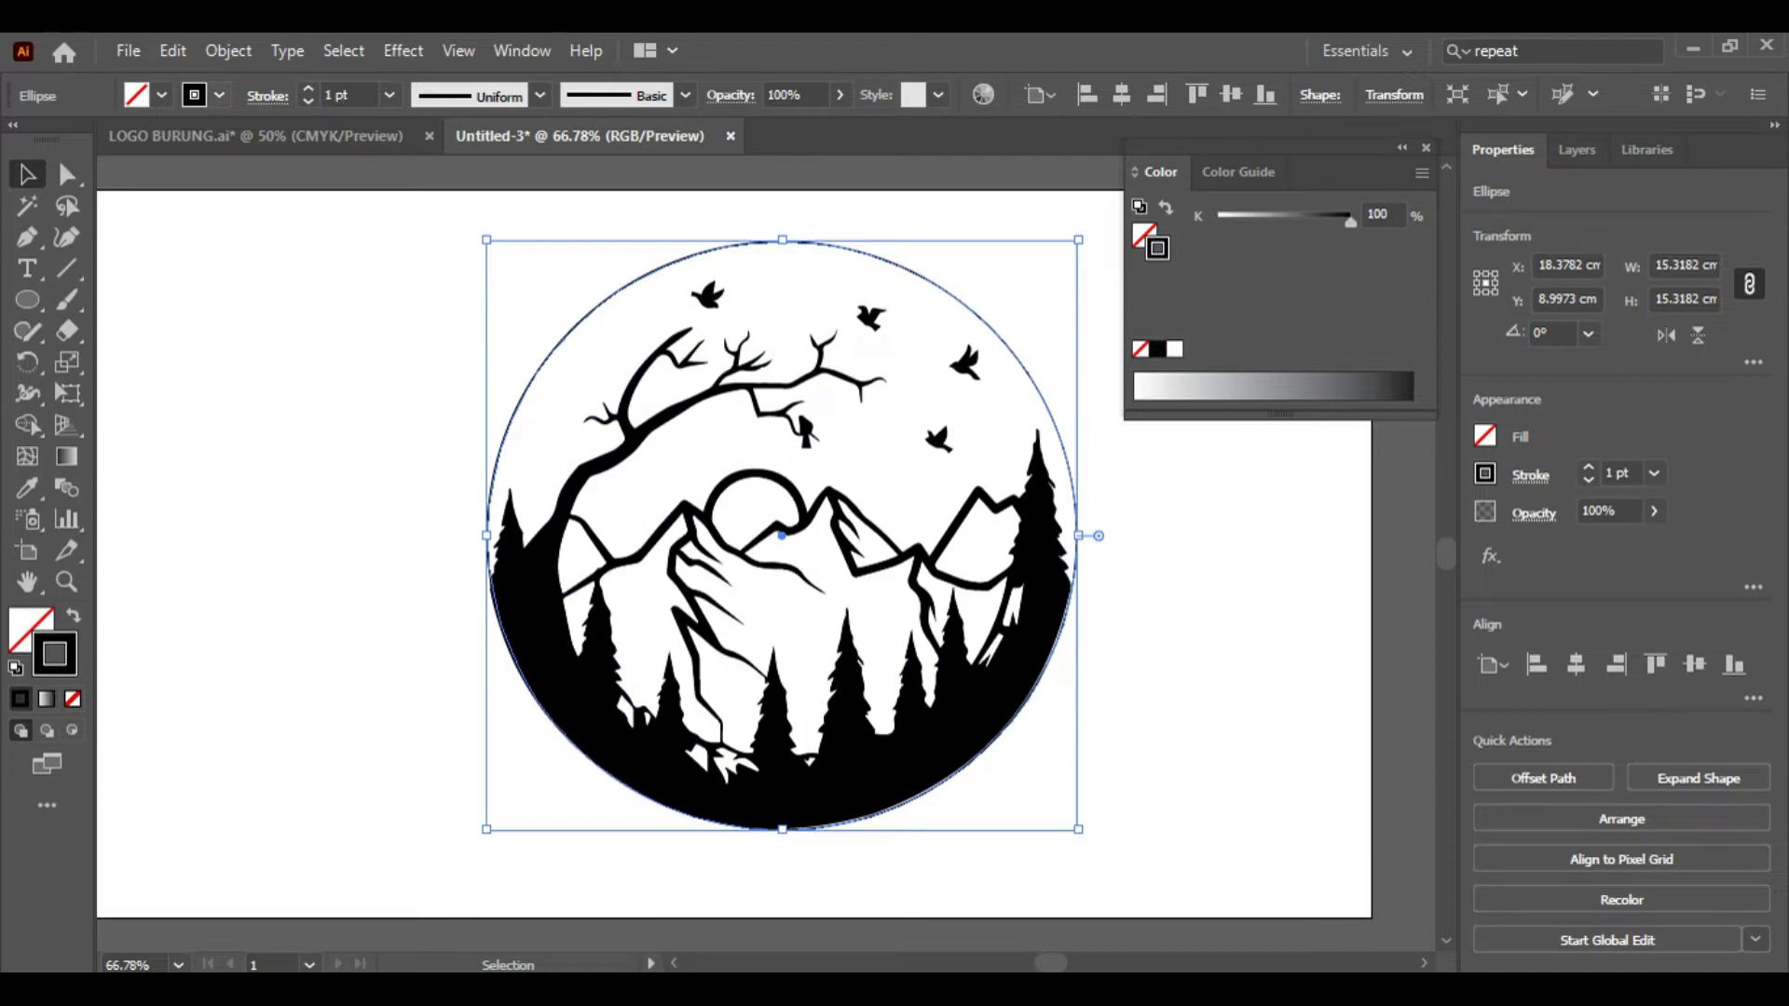
pyautogui.click(219, 94)
pyautogui.click(219, 139)
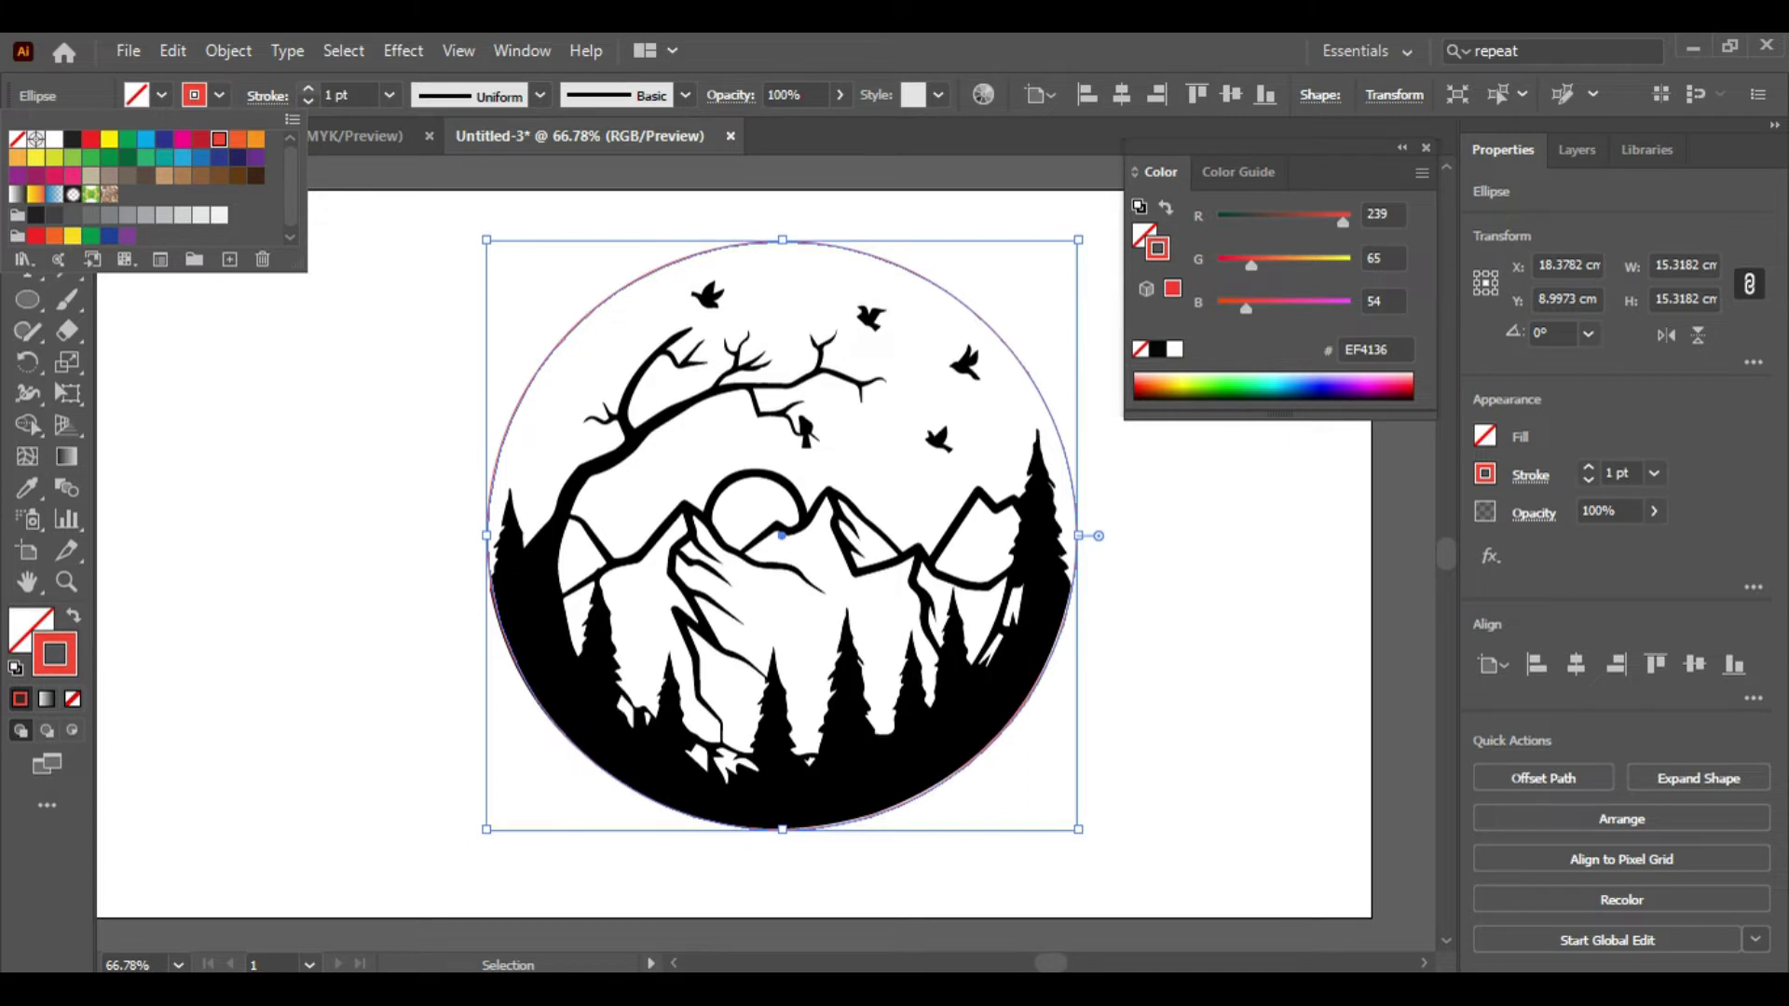
pyautogui.click(307, 87)
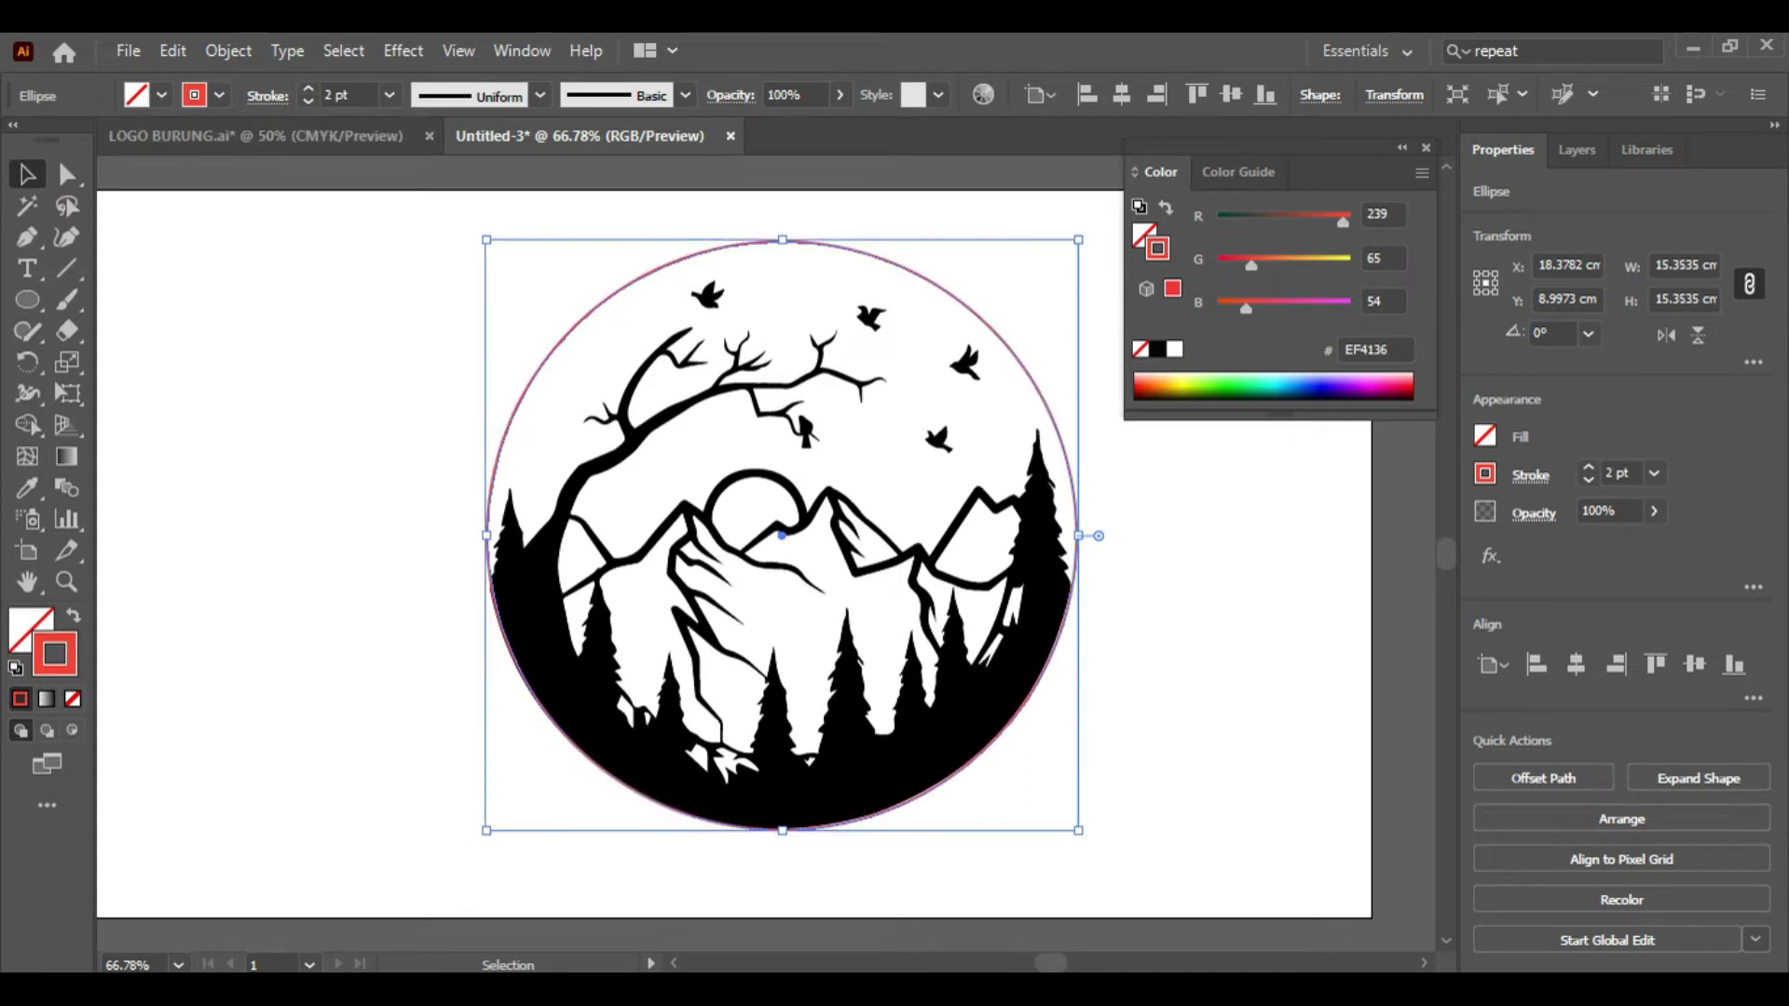
pyautogui.hotkey('ctrl', 'shift', 'a')
# Step: Clip the circle and mountain artwork together with Object > Clipping Mask > Make
pyautogui.moveTo(1180, 540); pyautogui.dragTo(788, 760)
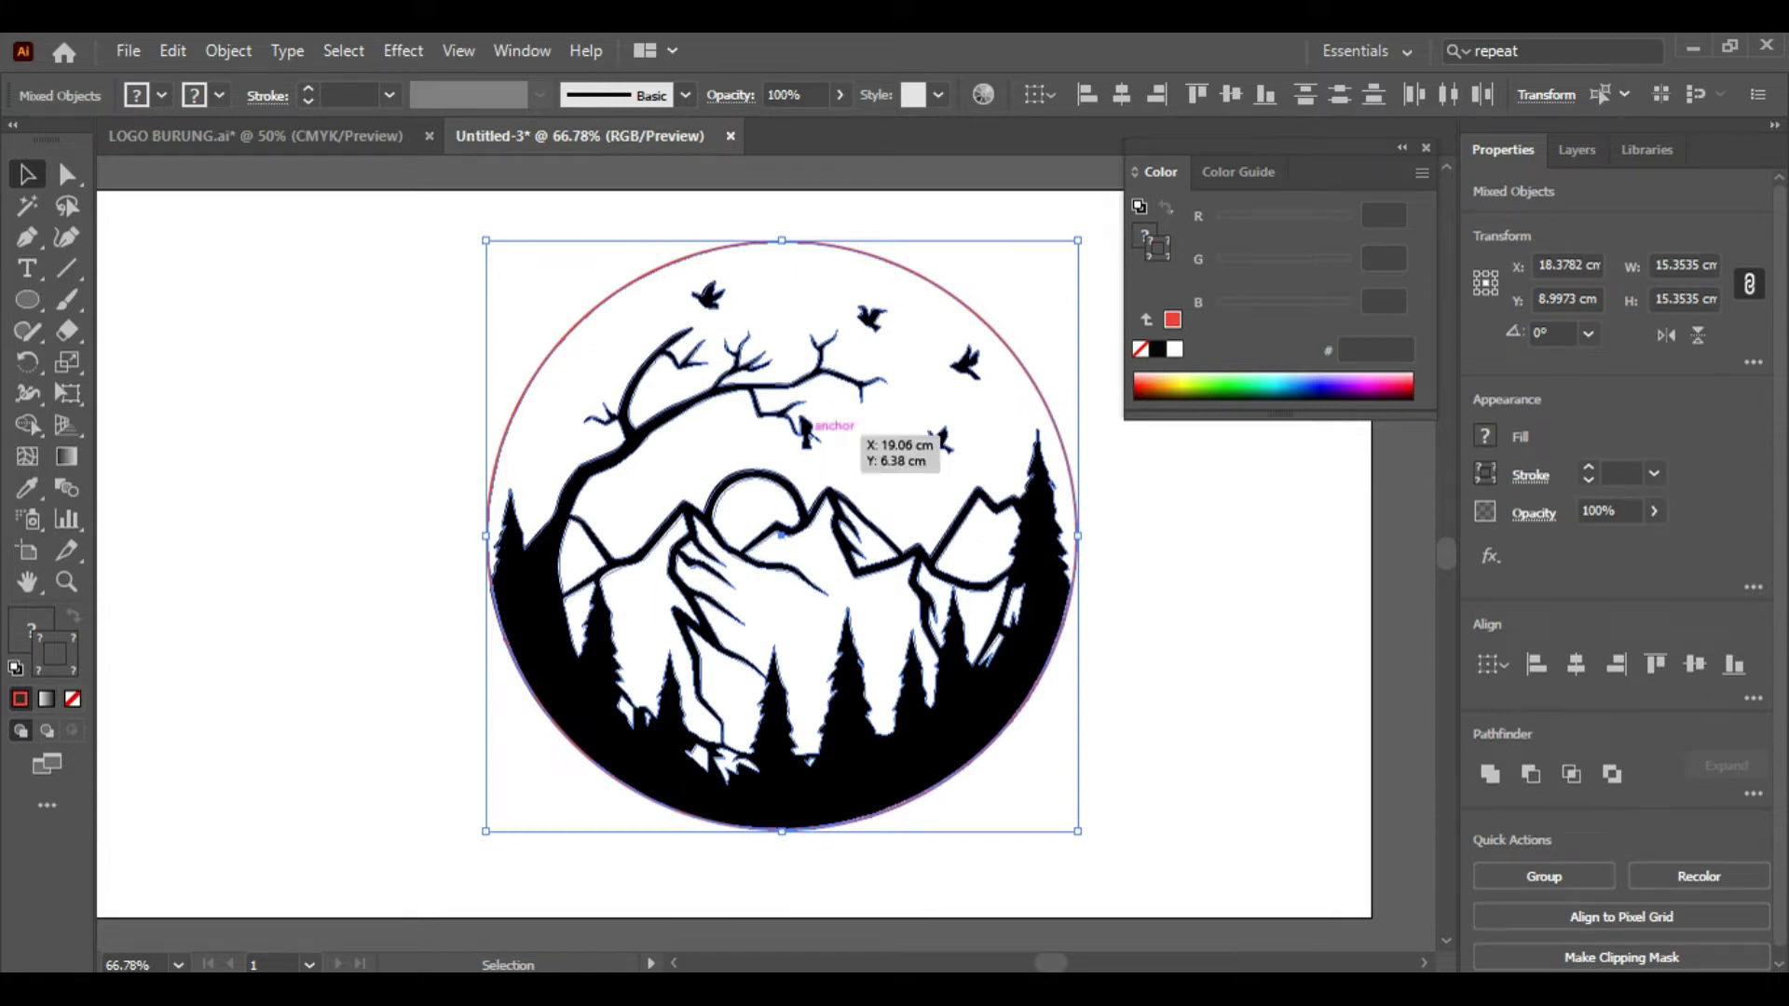
pyautogui.hotkey('alt', 'o')
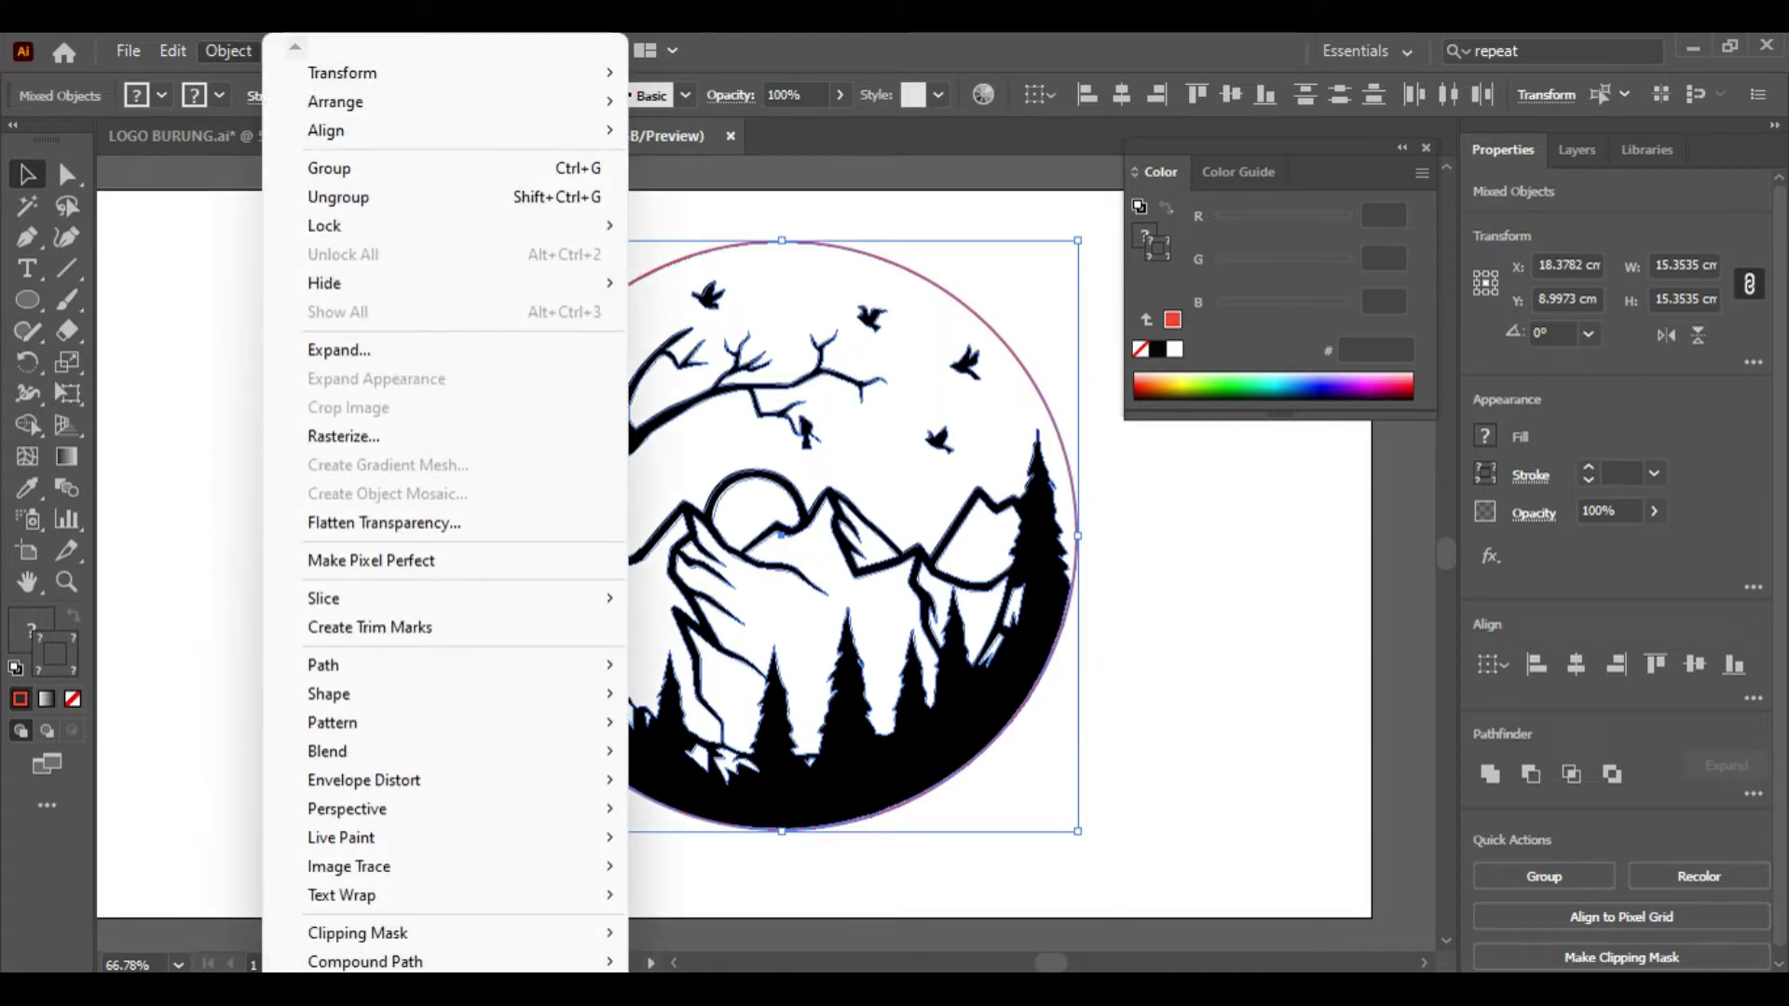
pyautogui.press('Down')
pyautogui.press('Down')
pyautogui.press('Right')
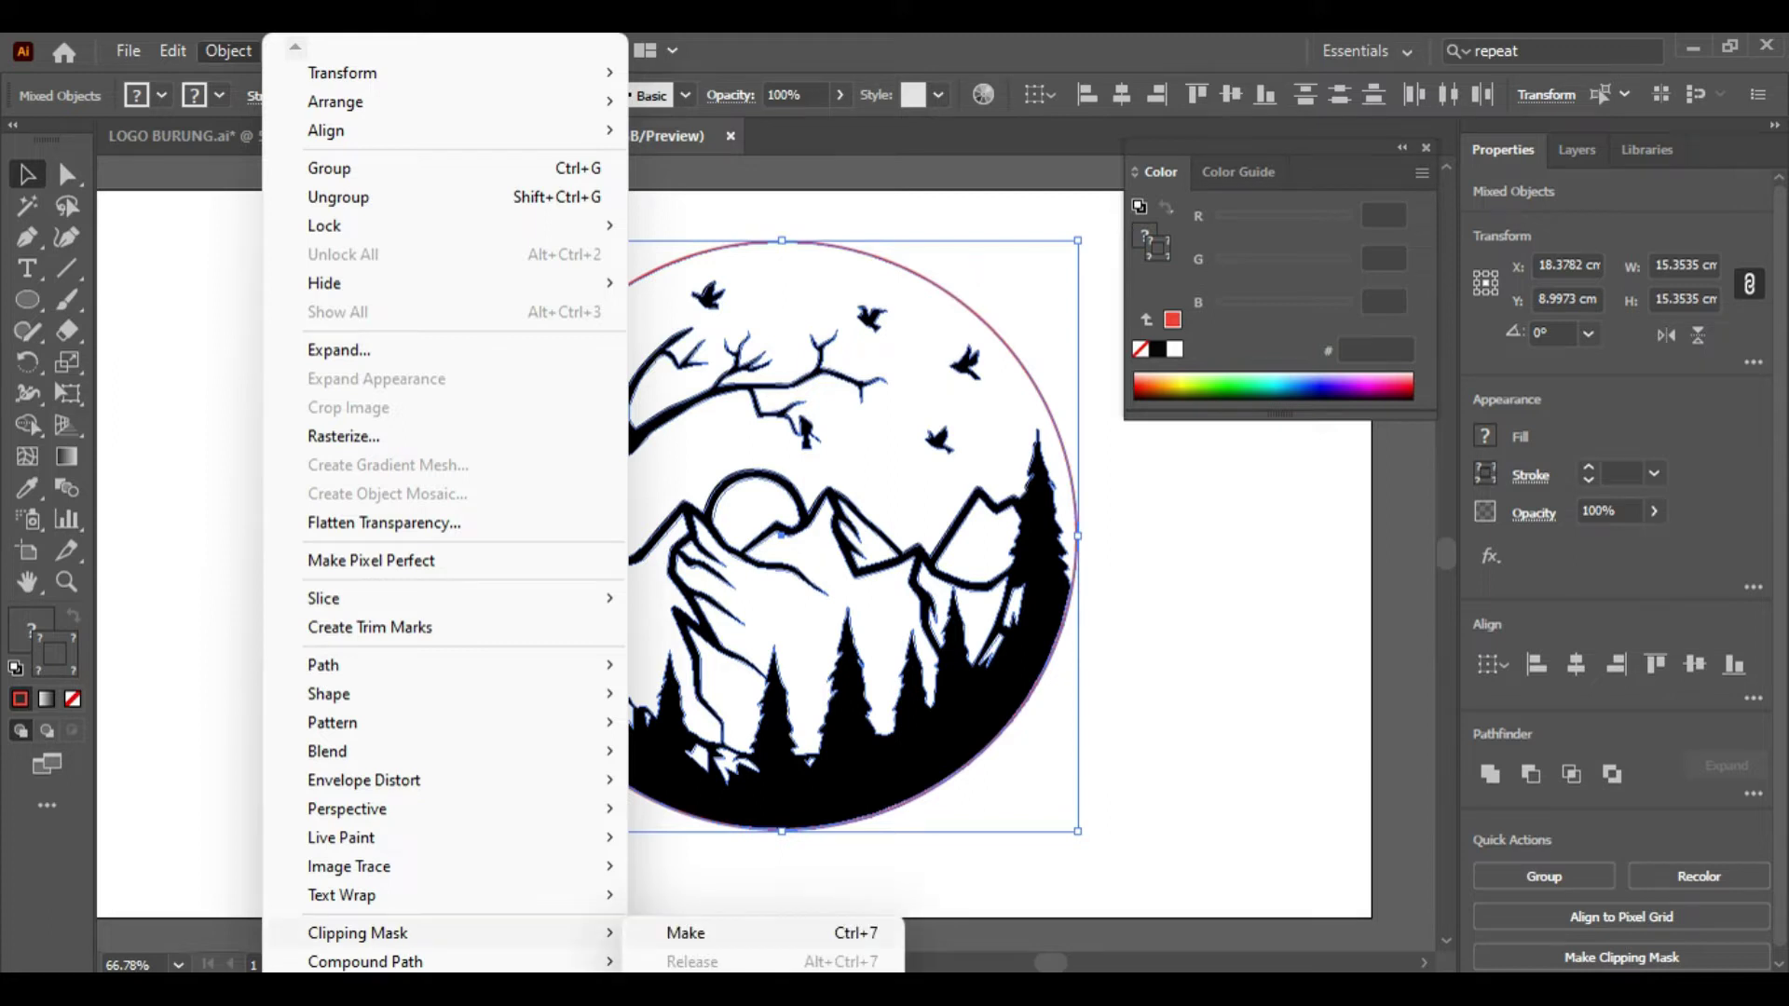
pyautogui.press('Return')
# Step: Nudge the clip group slightly left and up, then enter it for editing
pyautogui.hotkey('ctrl', 'shift', 'a')
pyautogui.hotkey('ctrl', 'a')
pyautogui.moveTo(1073, 558); pyautogui.dragTo(1025, 549)
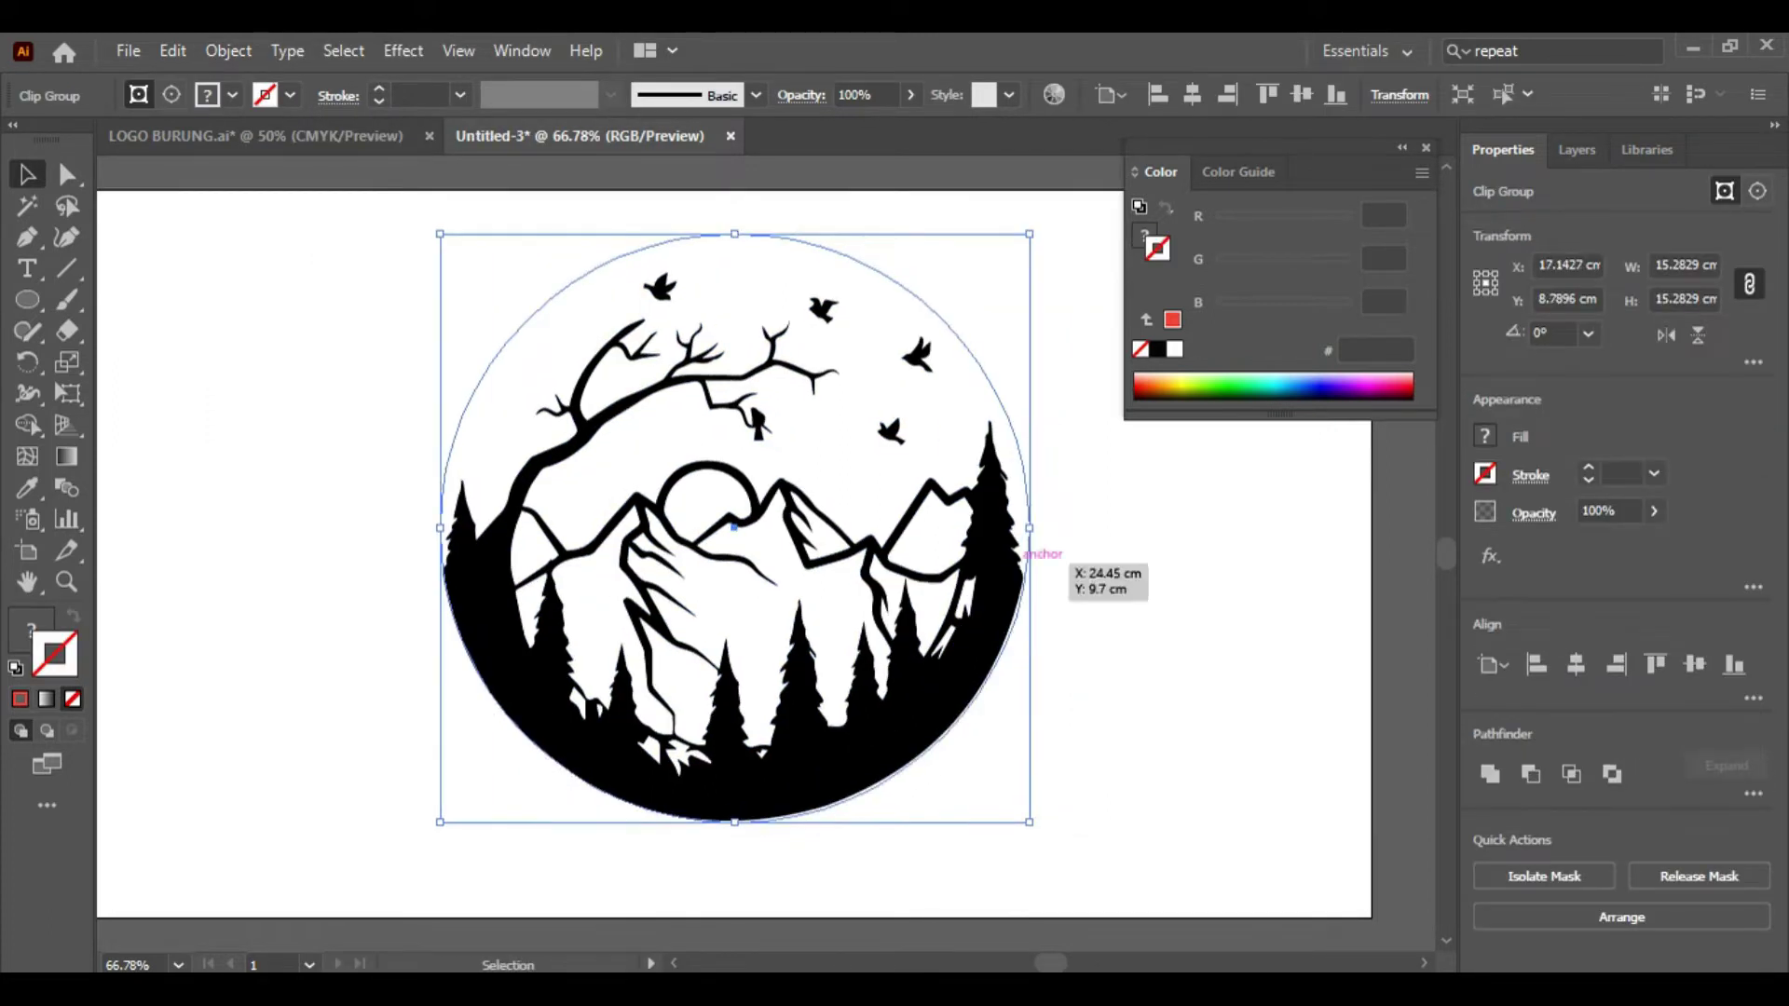
pyautogui.click(1544, 876)
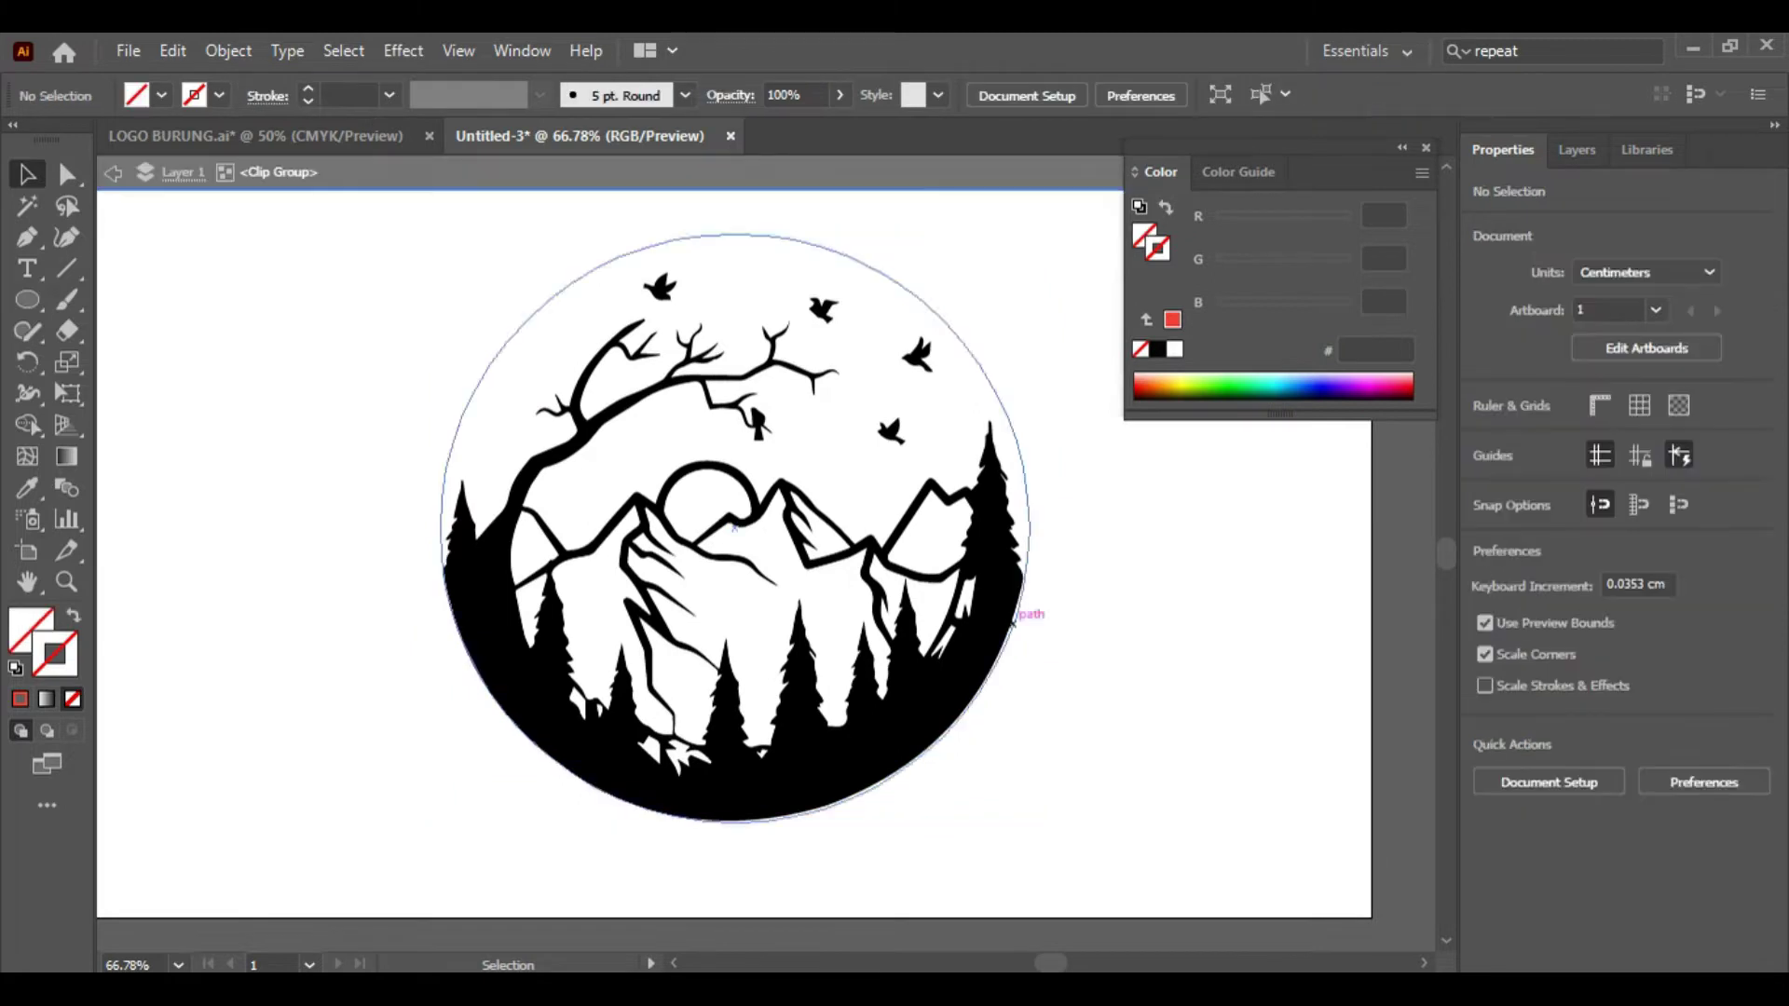
# Step: Inside the clip group, create a 16.2678 cm circle by entering its exact size
pyautogui.click(652, 484)
pyautogui.hotkey('ctrl', 'shift', 'a')
pyautogui.press('l')
pyautogui.click(734, 540)
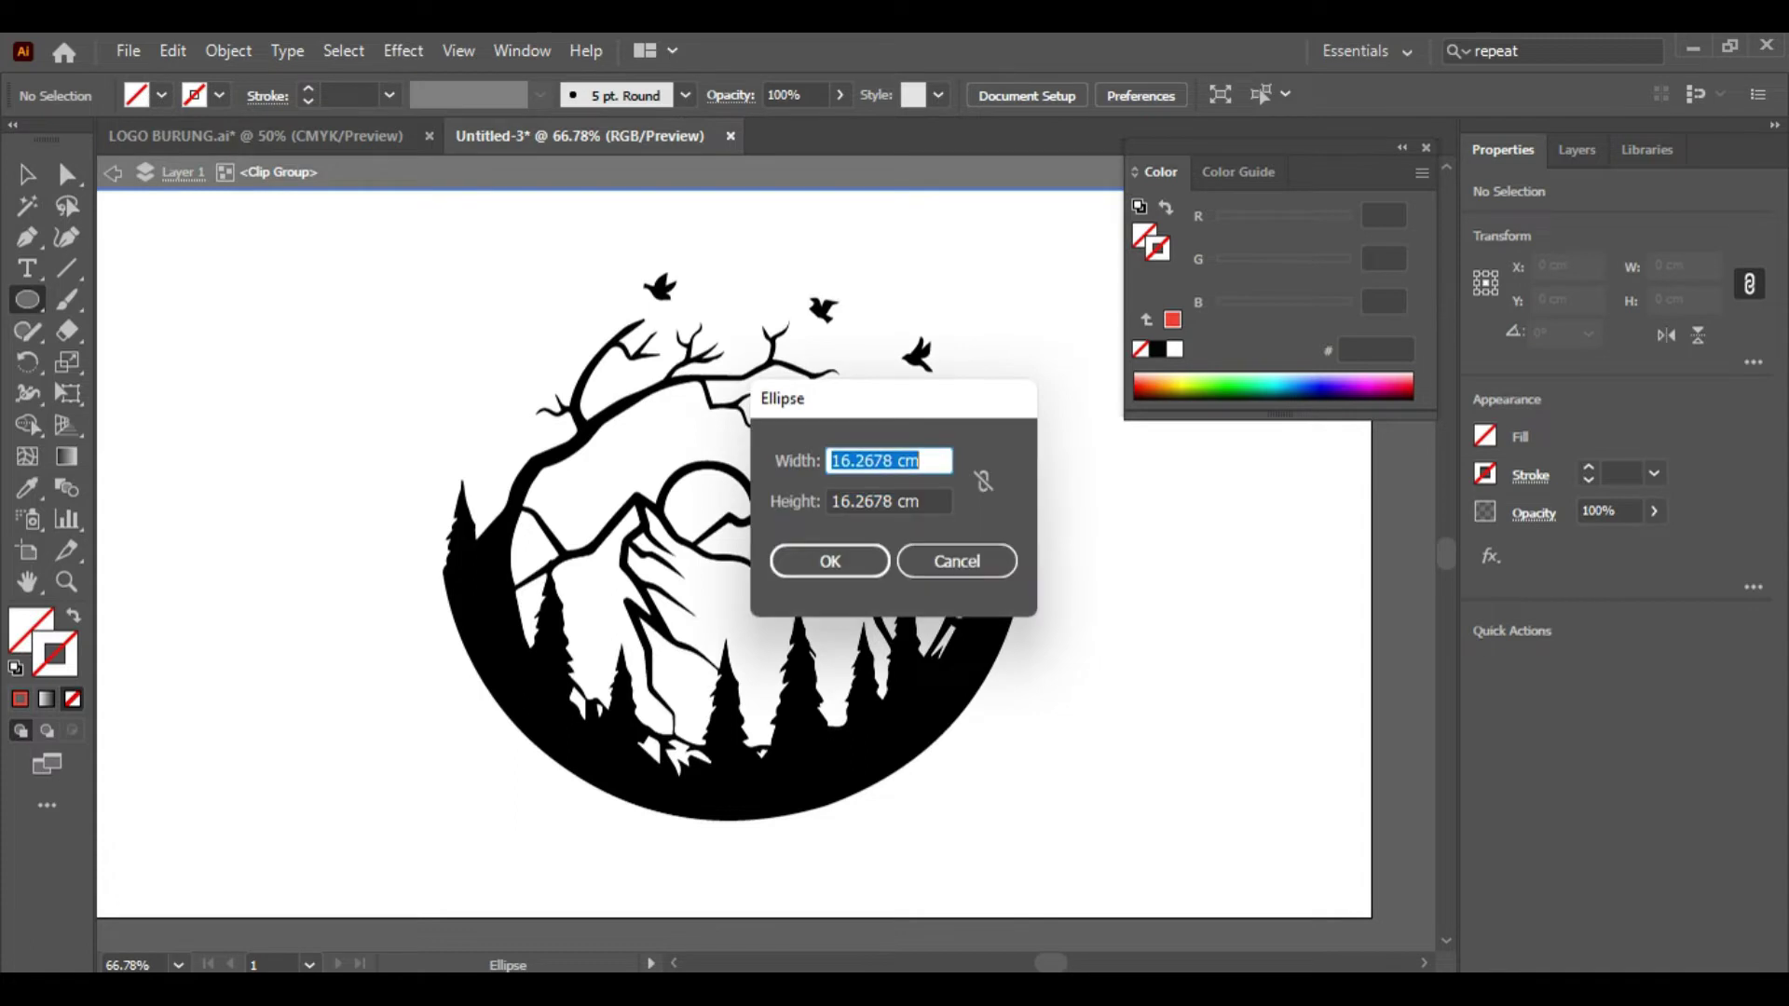
pyautogui.press('Return')
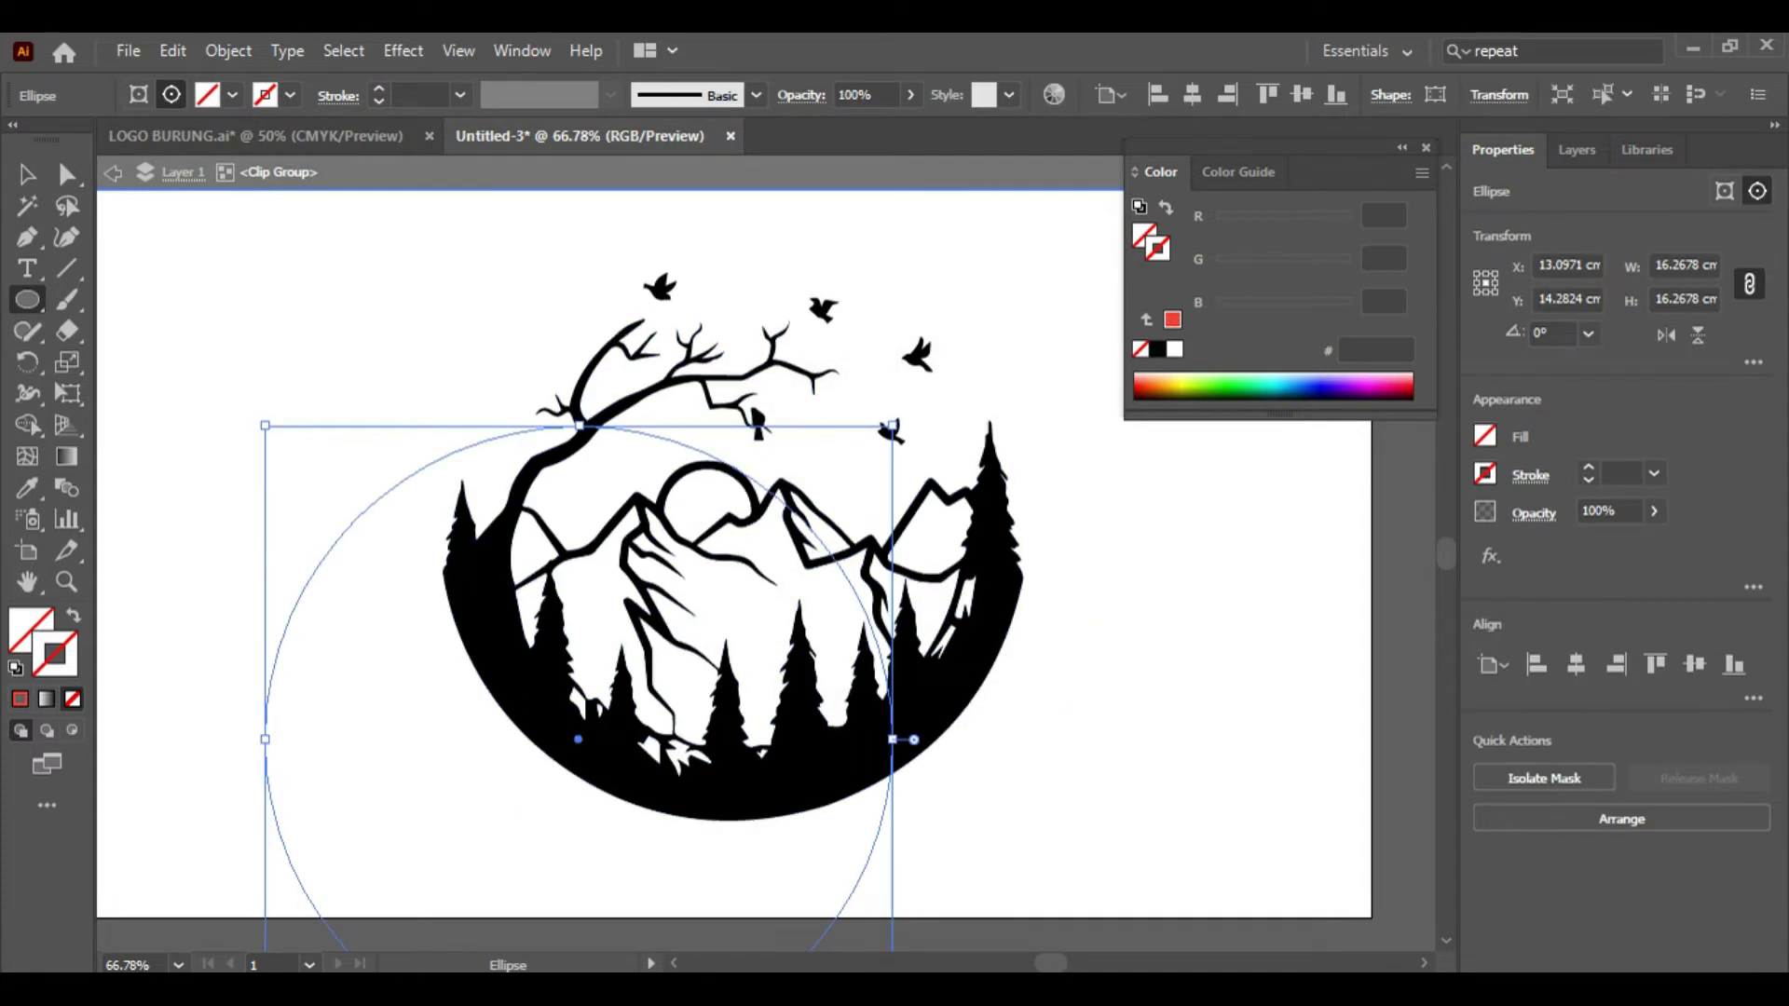
# Step: Give the new circle an orange F7941D outline and move it around the artwork
pyautogui.click(291, 94)
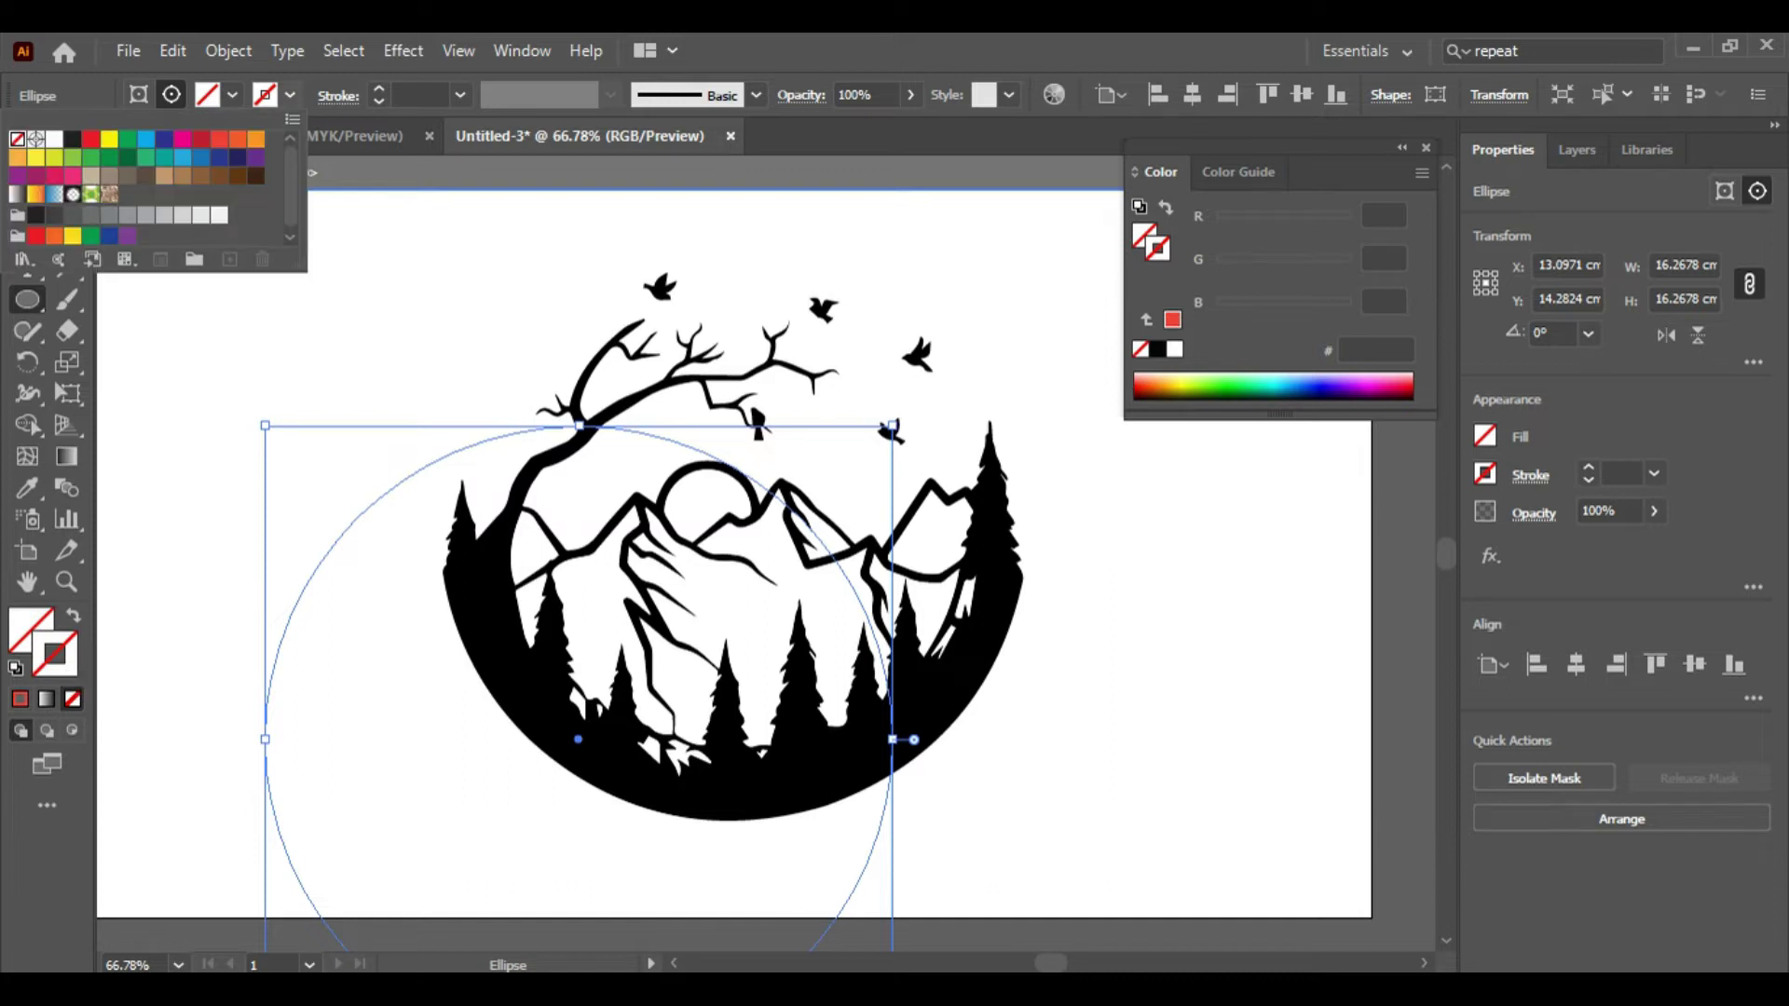
pyautogui.click(256, 139)
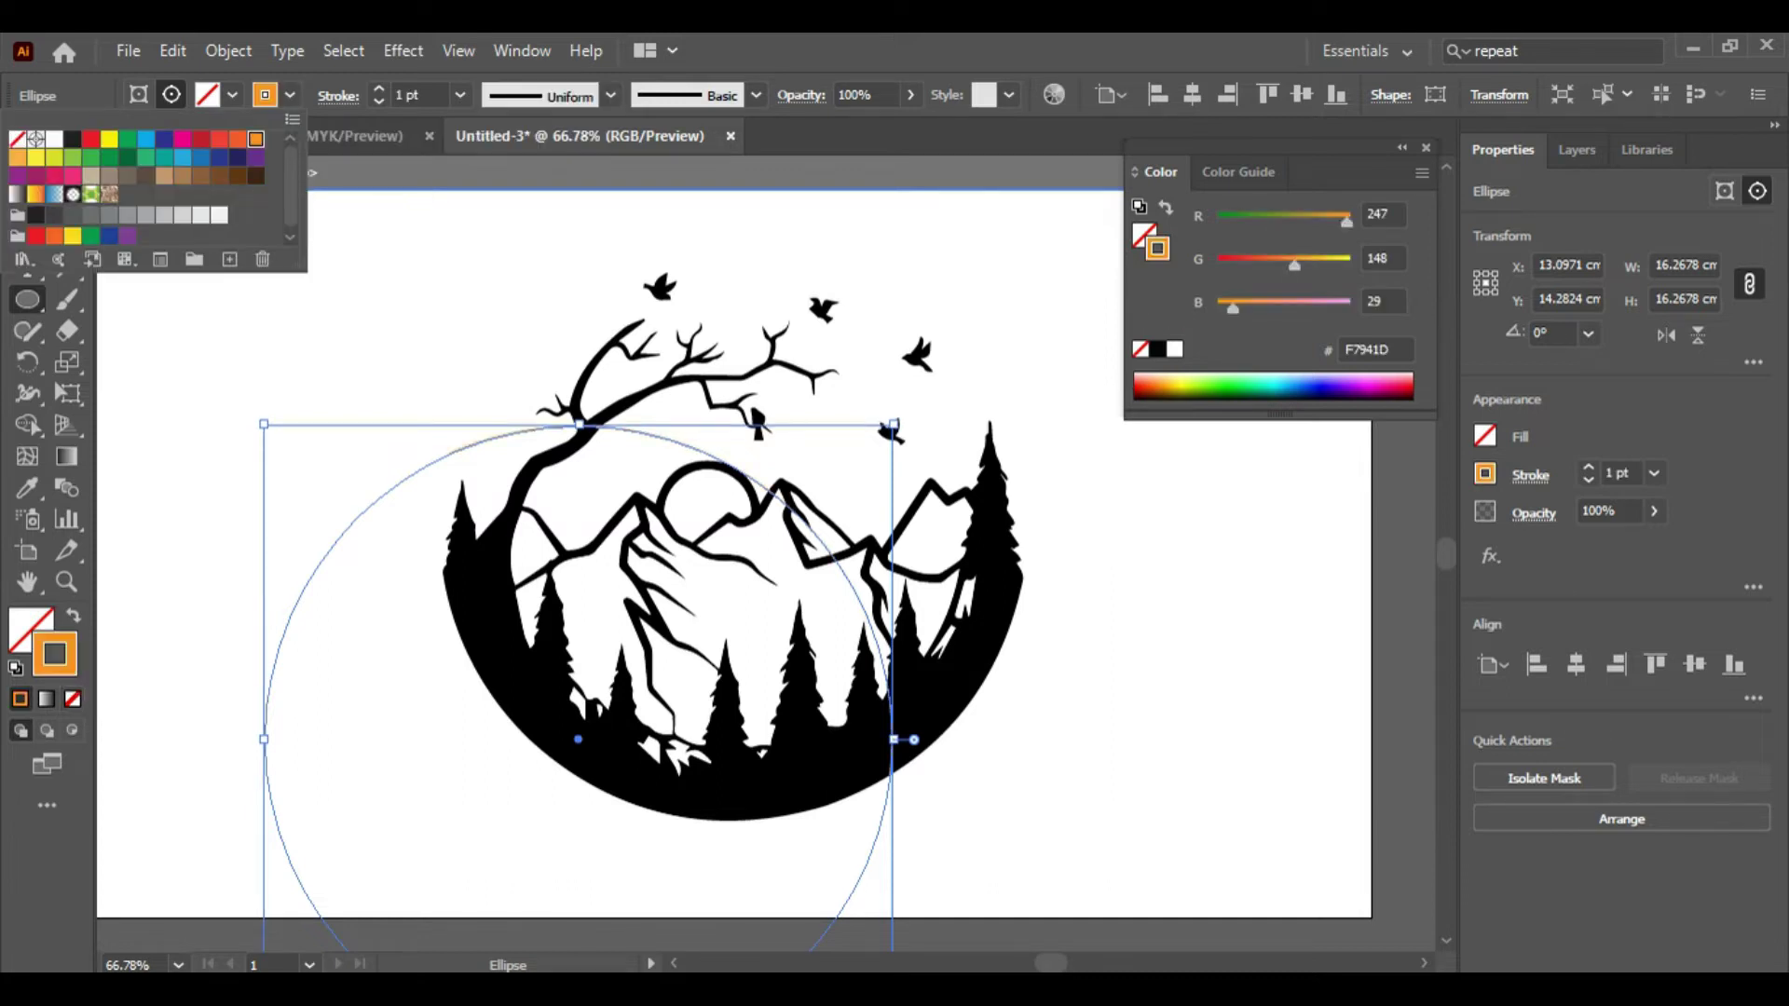
pyautogui.press('Escape')
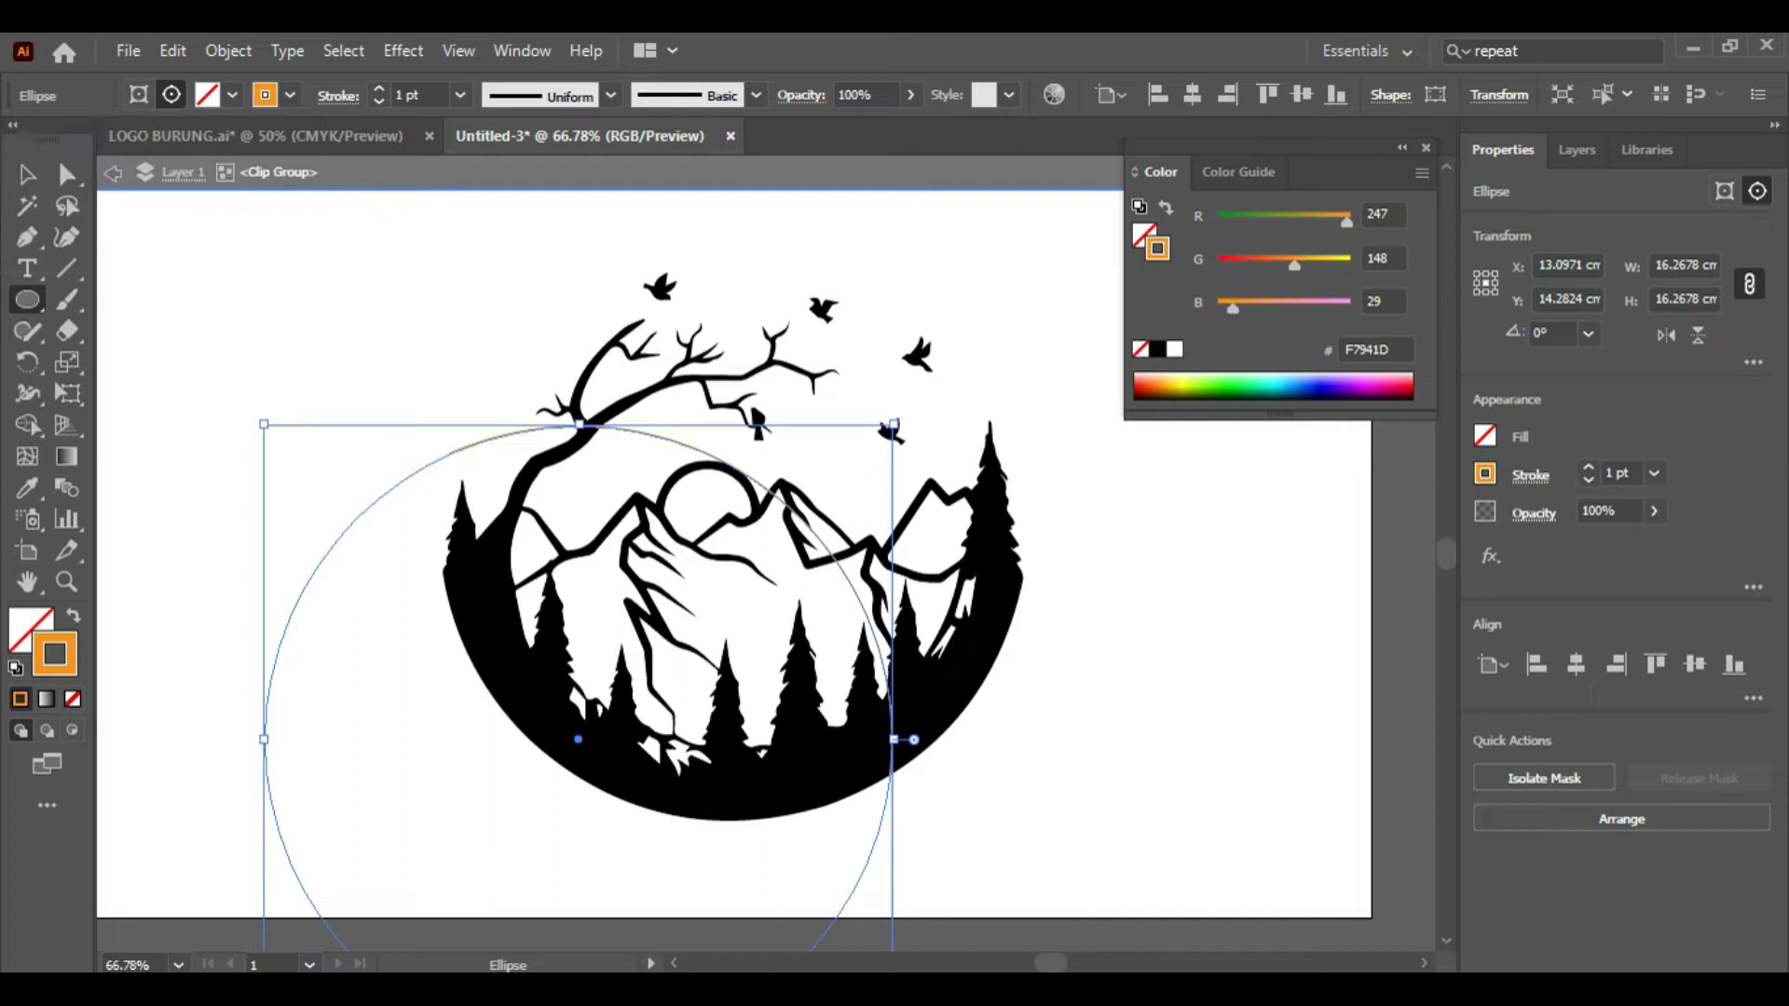
pyautogui.press('v')
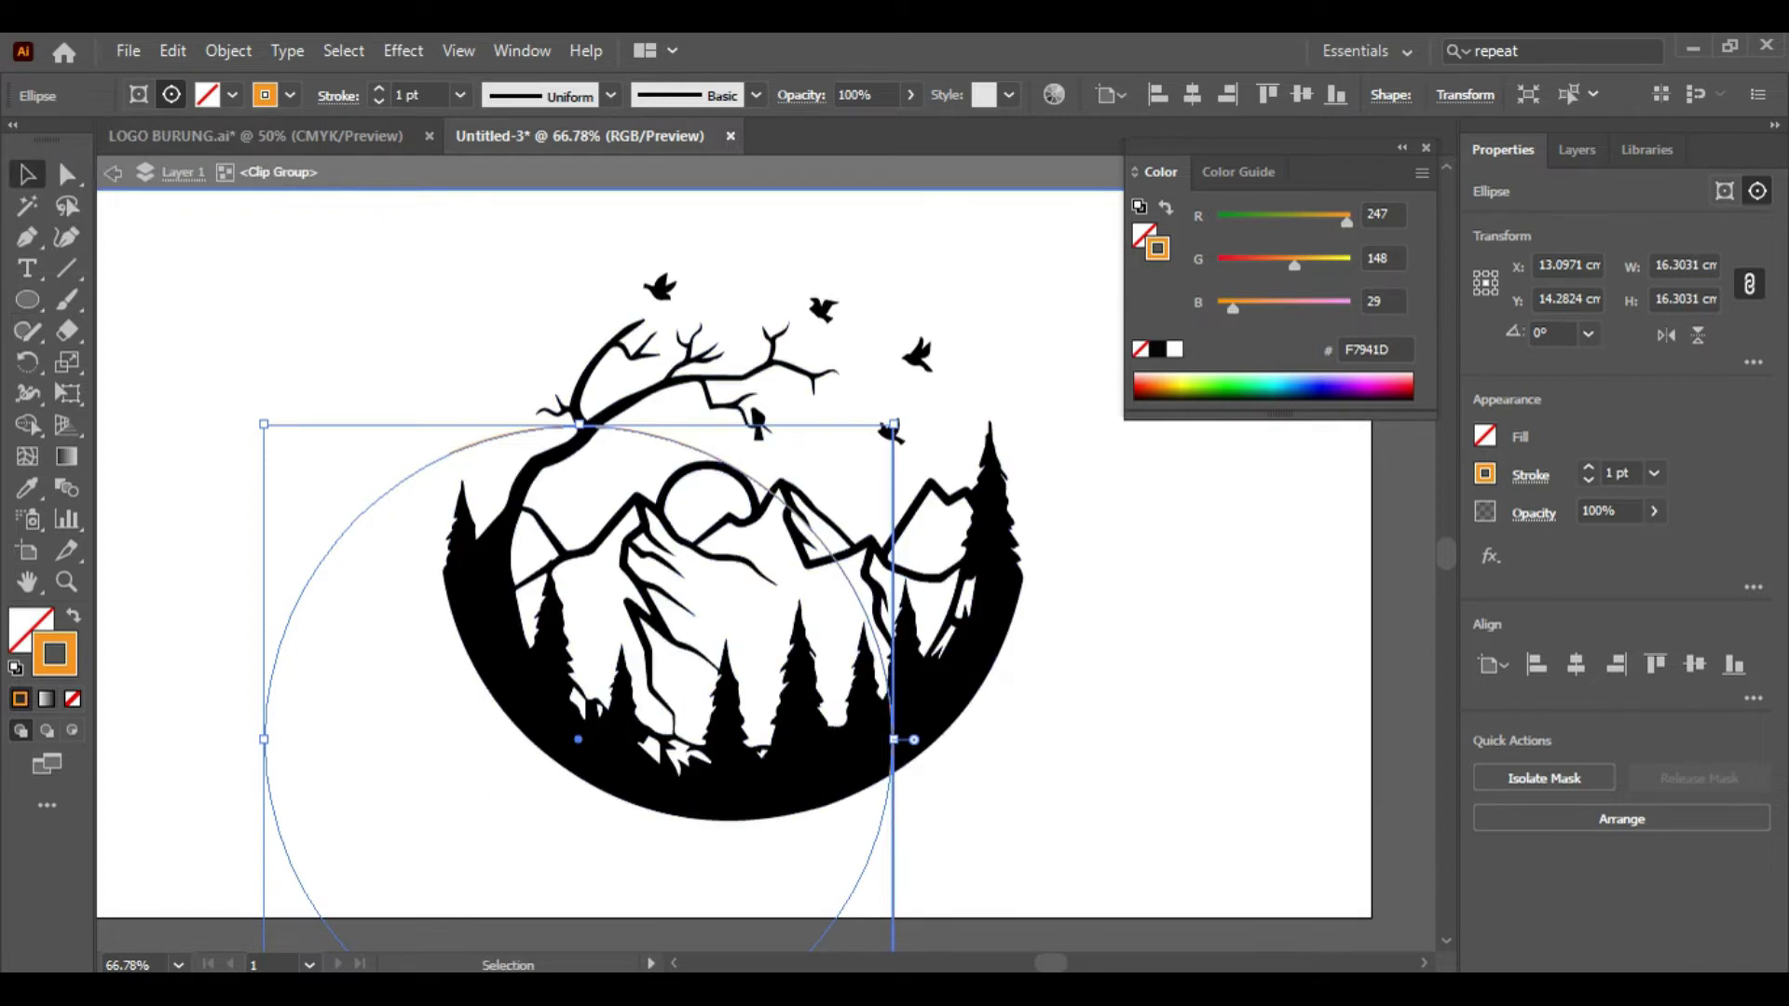
pyautogui.moveTo(882, 827)
pyautogui.mouseDown()
pyautogui.moveTo(1030, 580)
pyautogui.moveTo(1030, 604)
pyautogui.mouseUp()
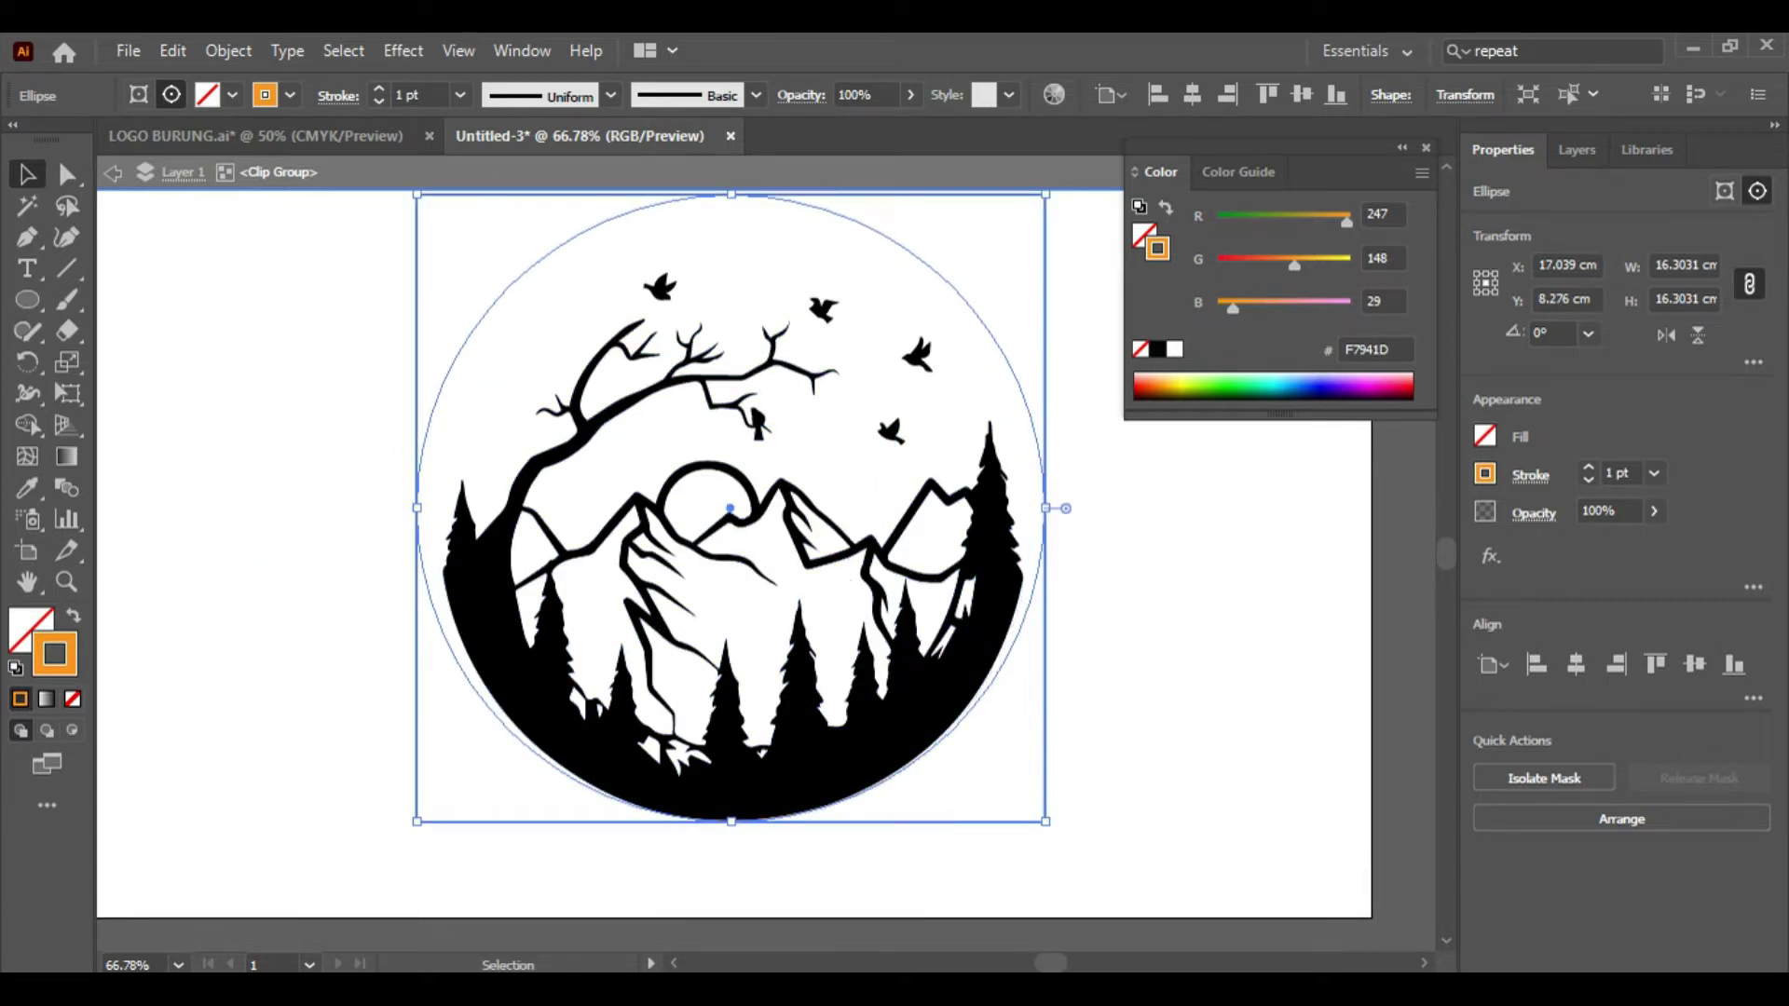
pyautogui.hotkey('ctrl', 'shift', 'a')
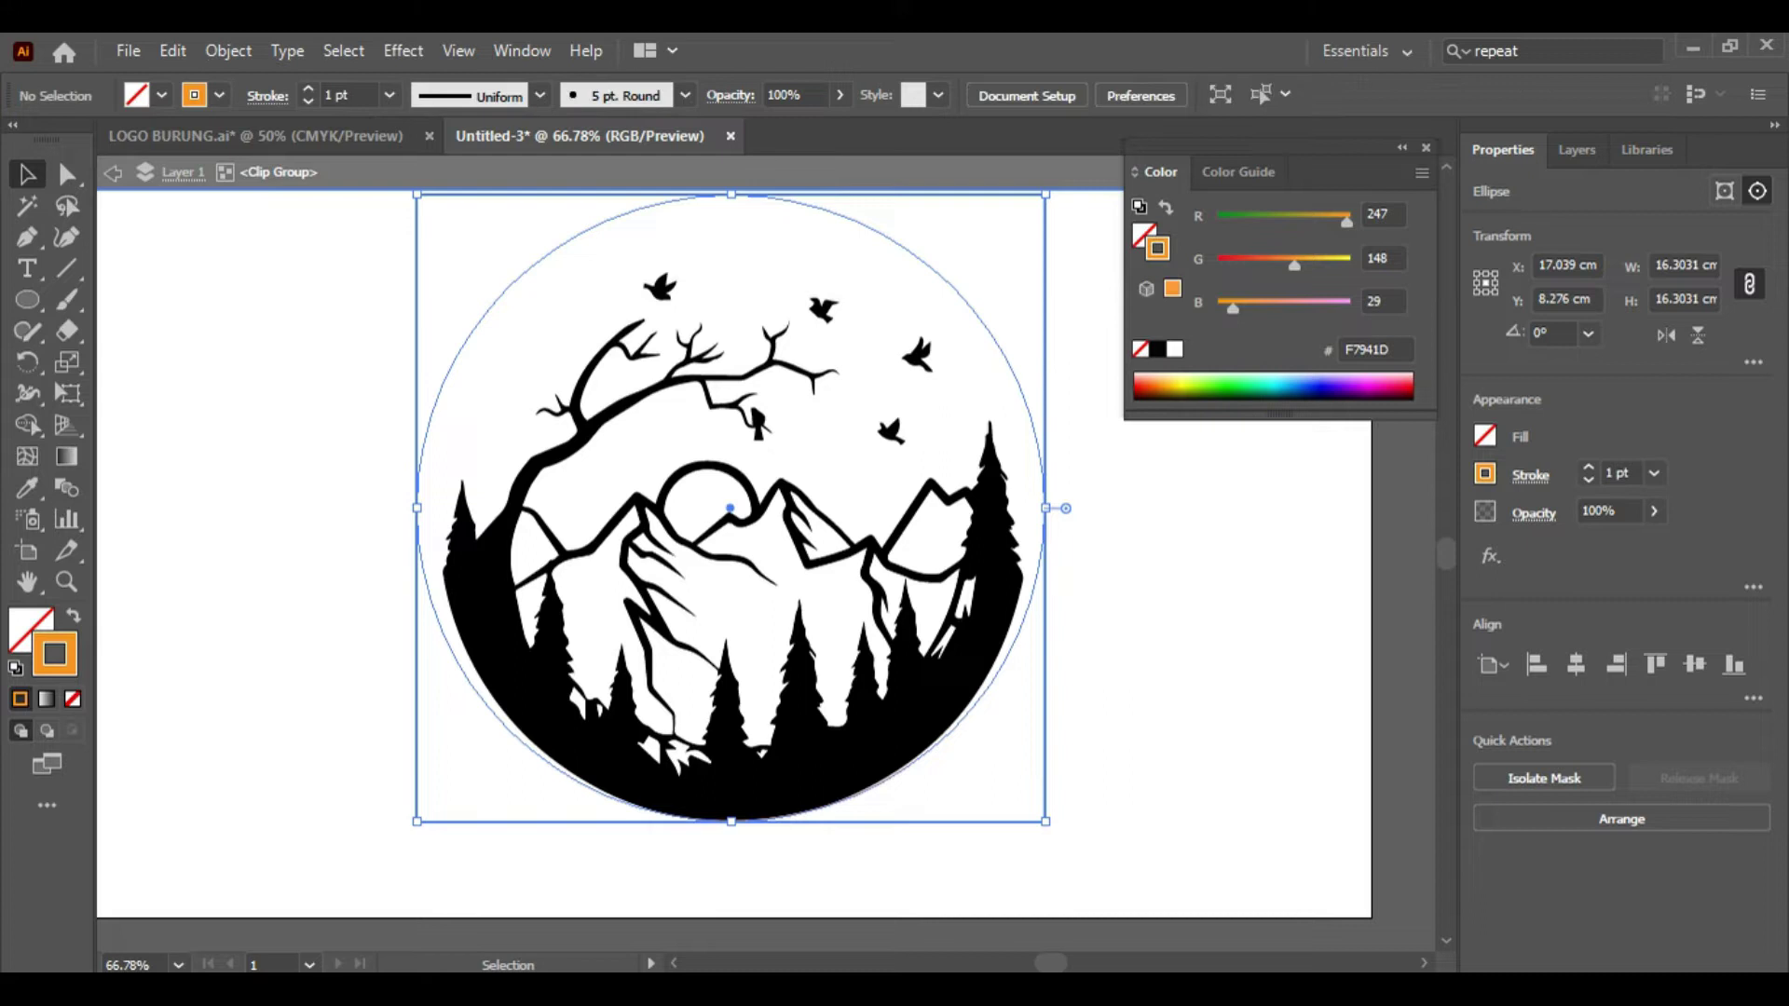
pyautogui.click(1042, 542)
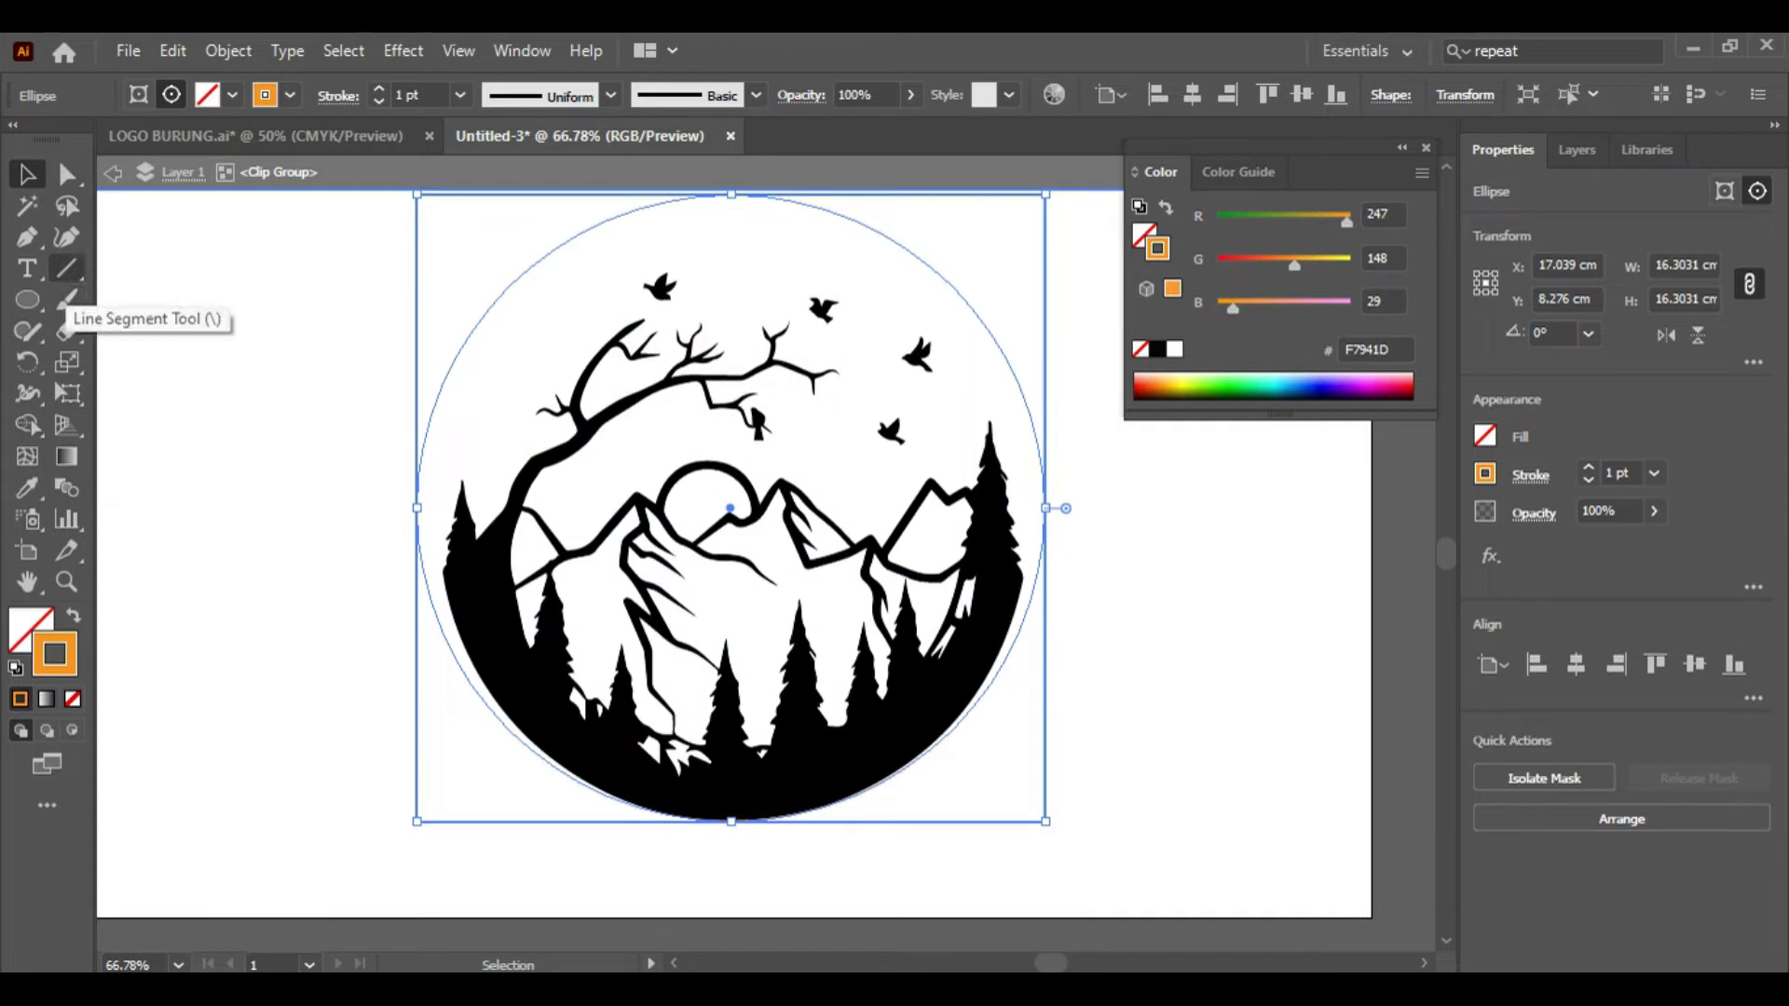
# Step: Browse the Line Segment, Pen and Width tools, then choose the Paintbrush tool
pyautogui.click(66, 268)
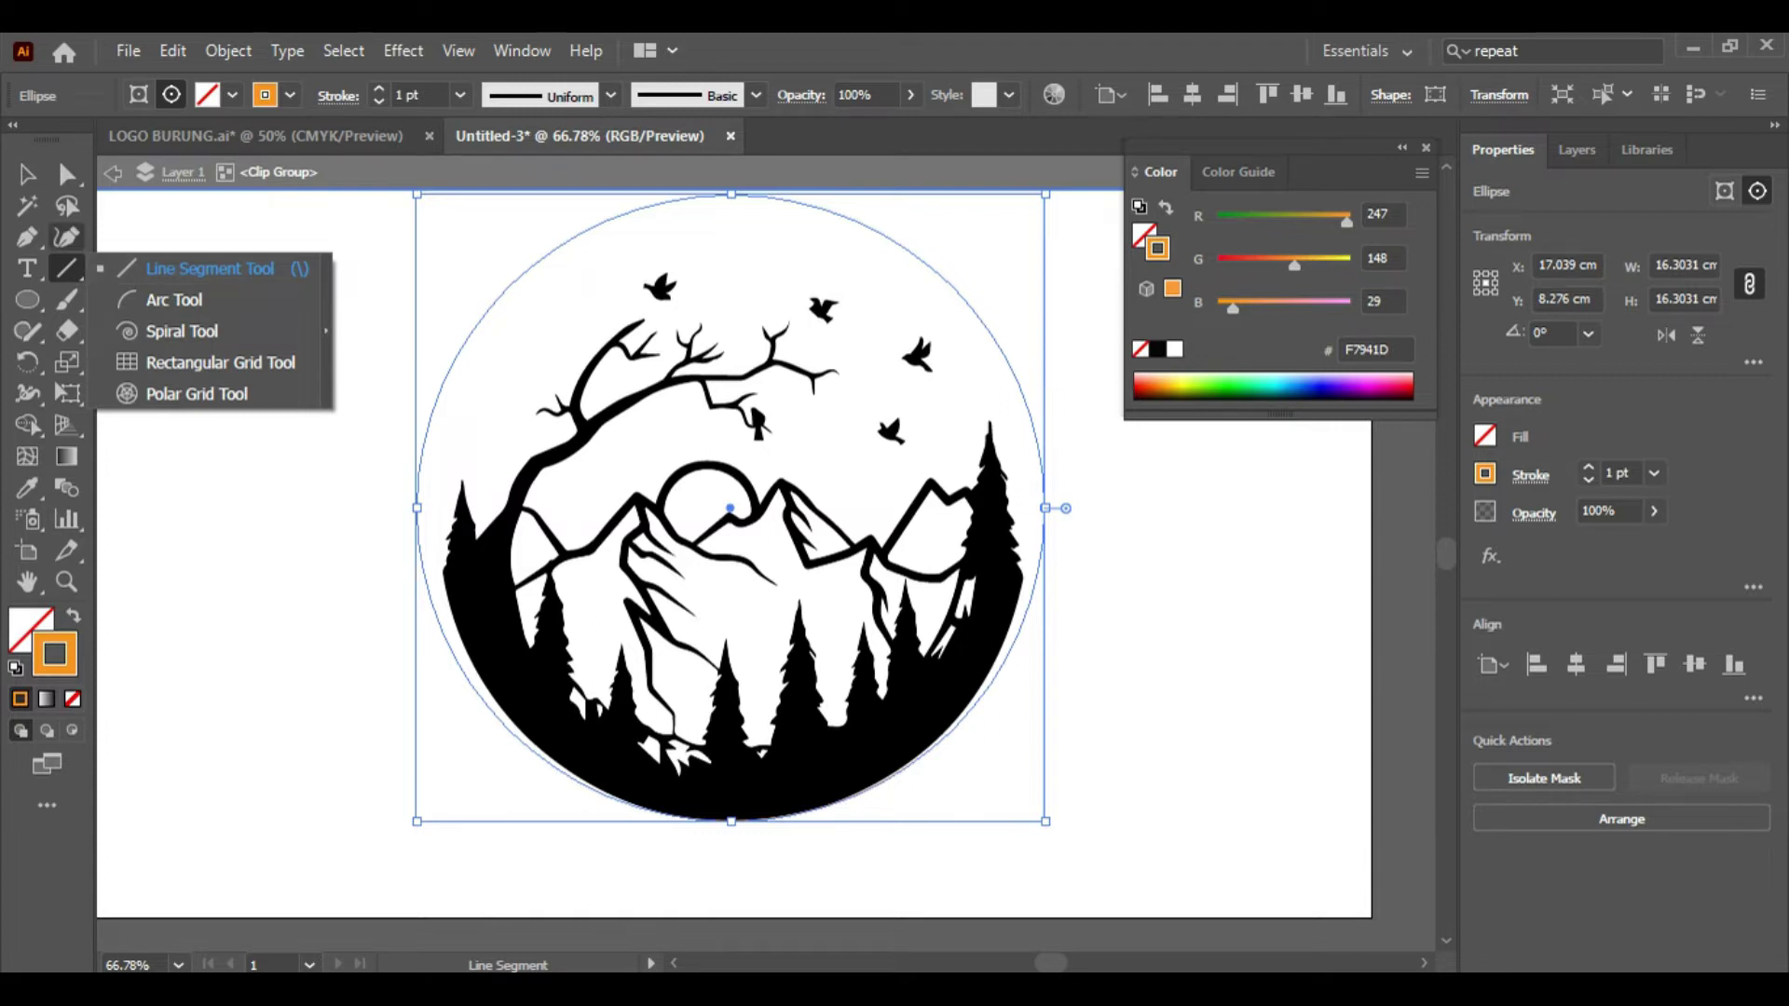
pyautogui.click(27, 236)
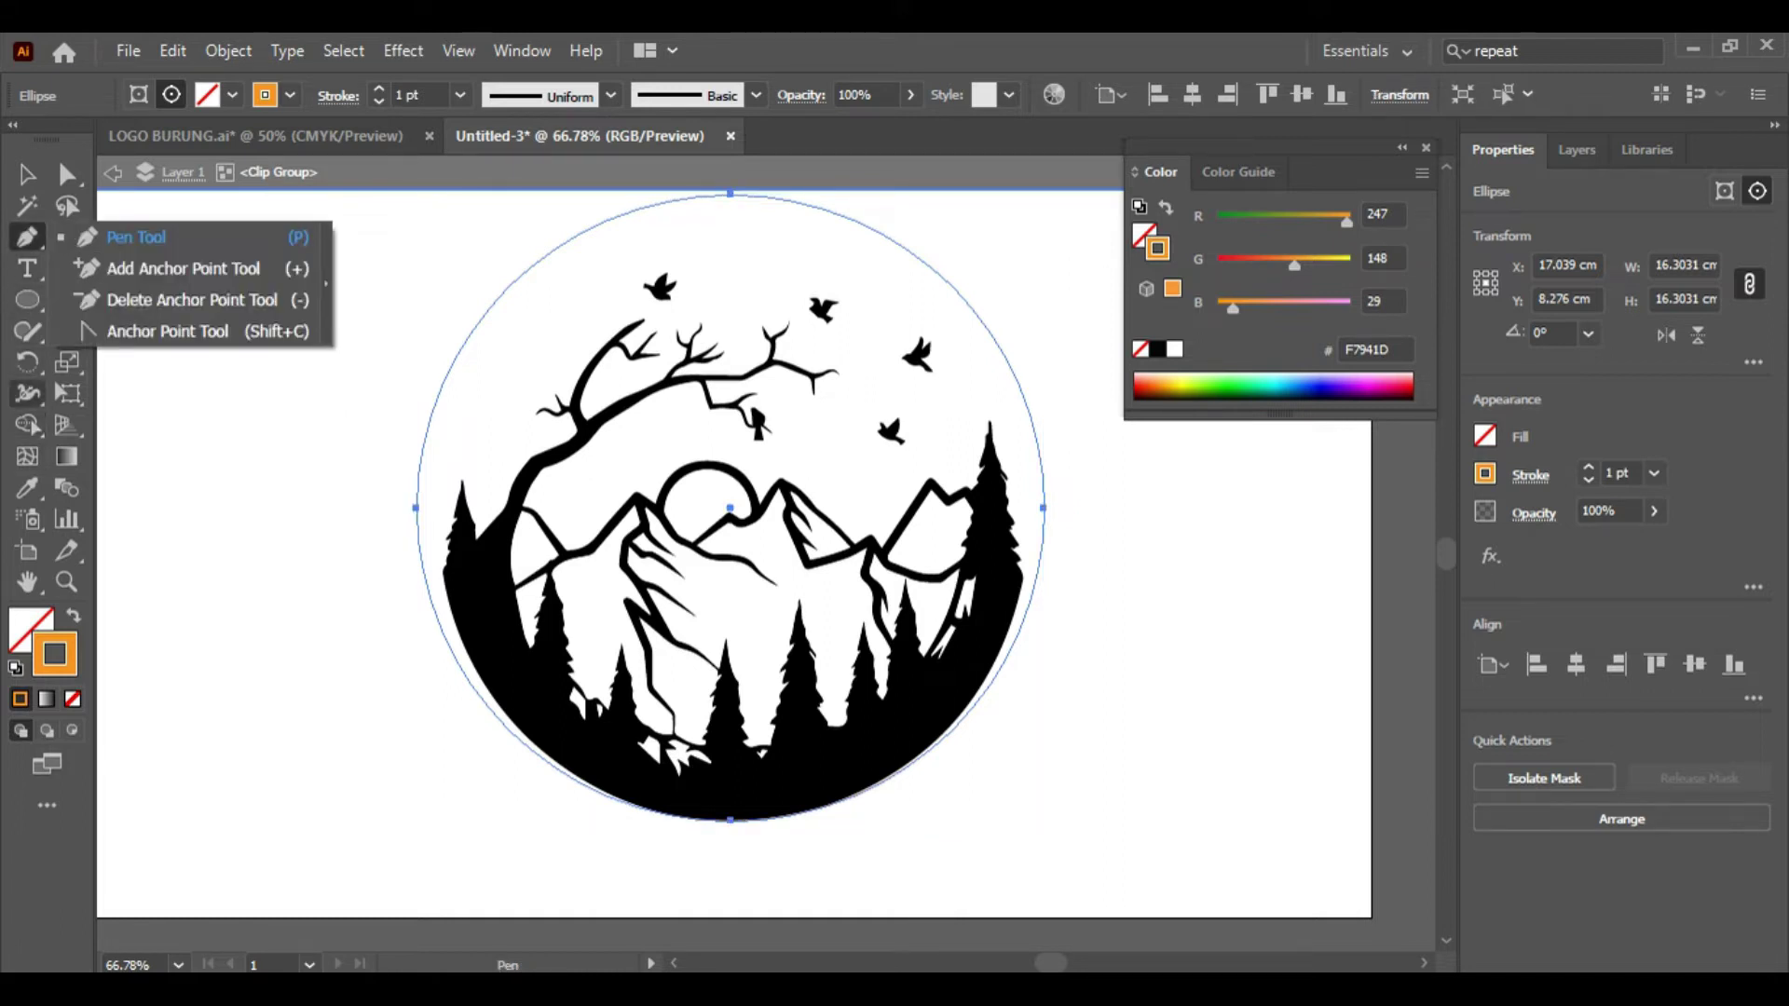
pyautogui.click(27, 392)
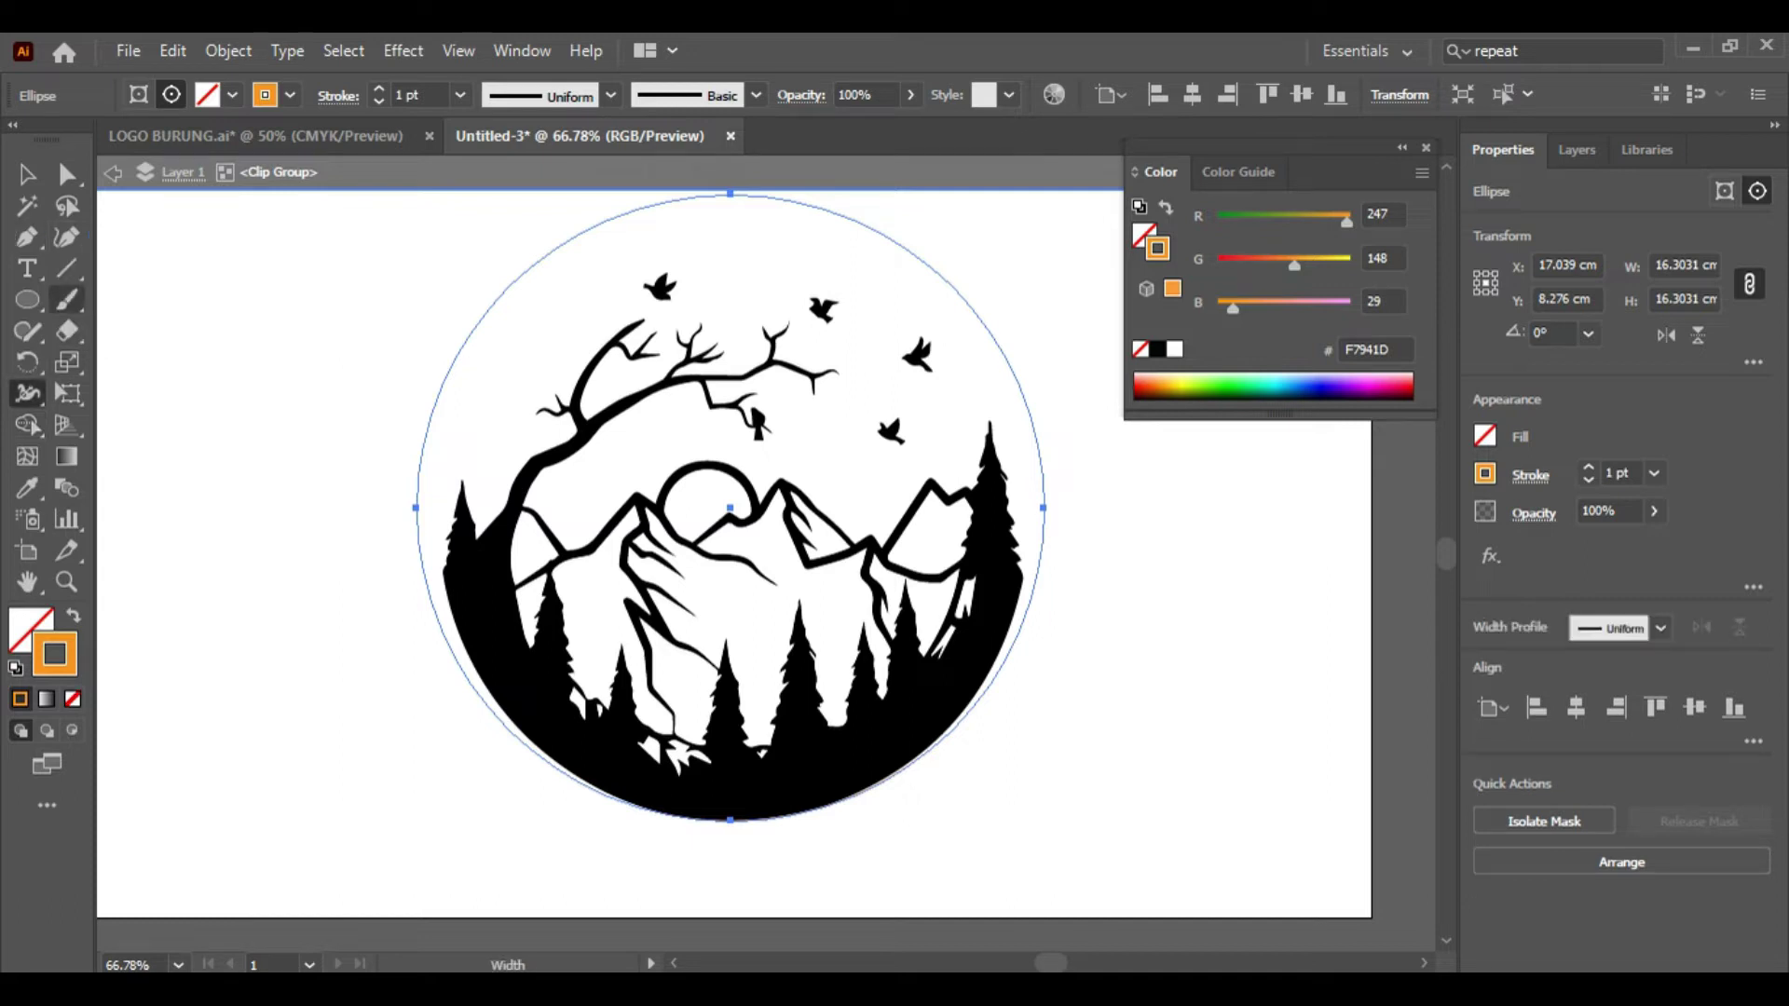
pyautogui.rightClick(66, 300)
pyautogui.click(167, 298)
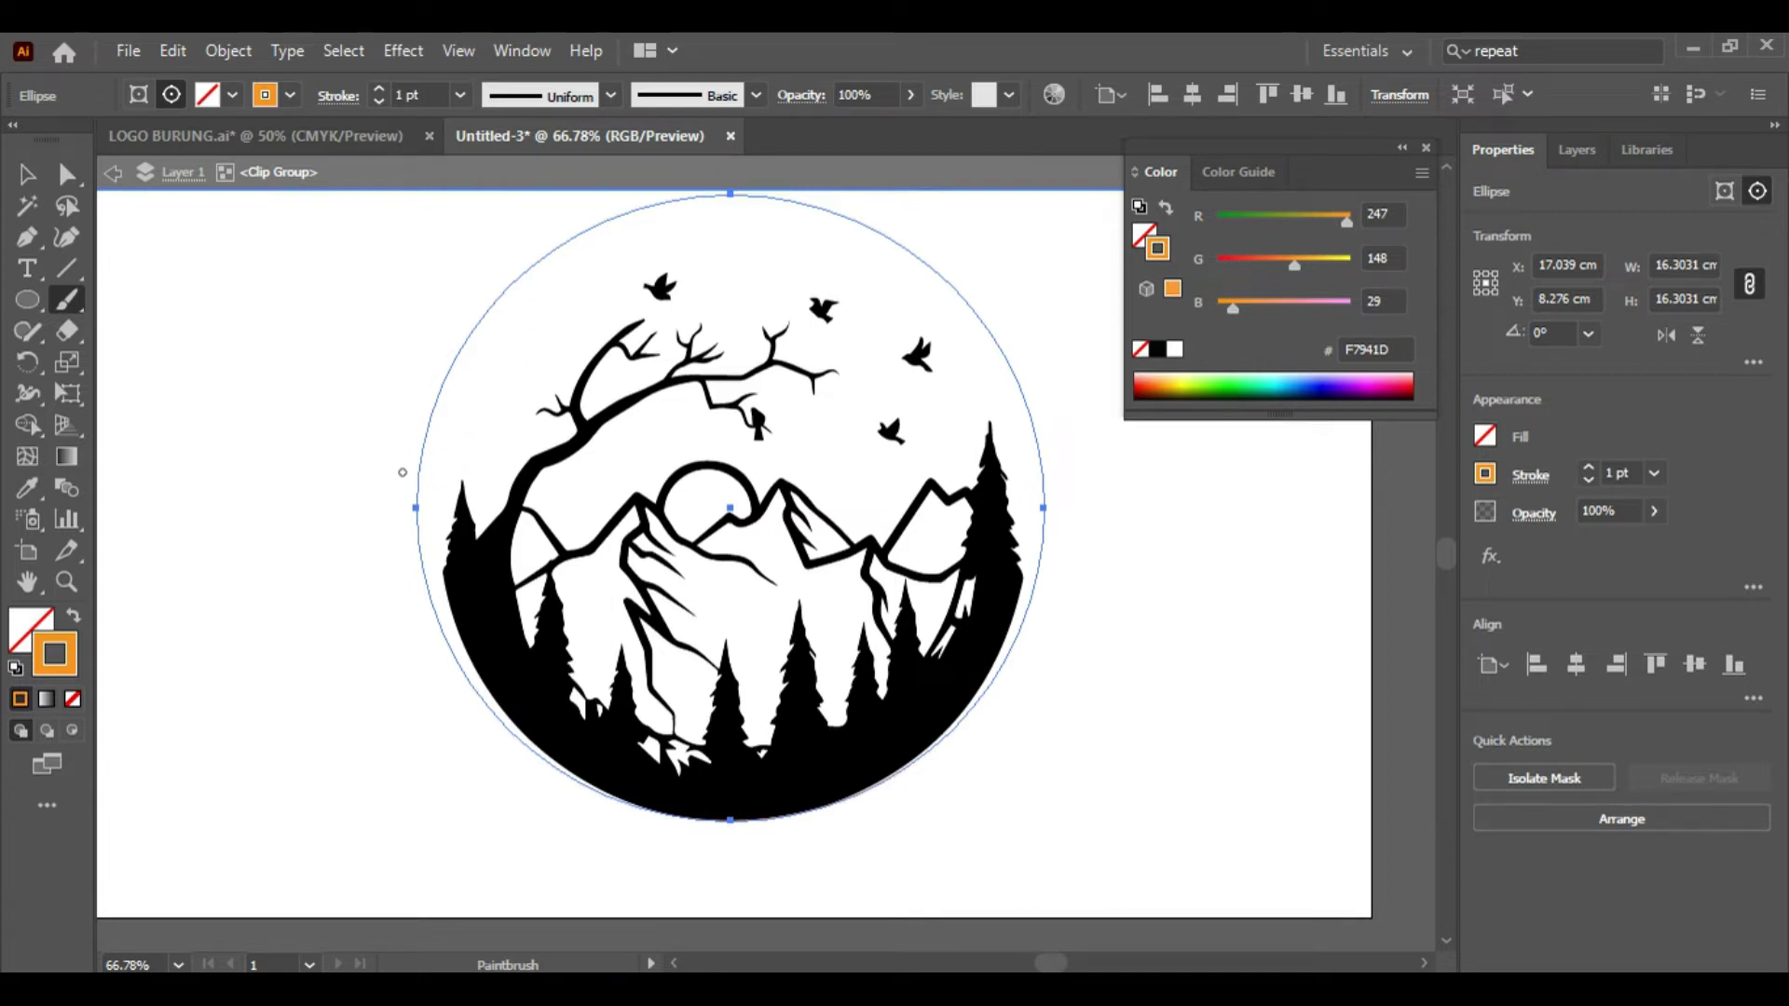
# Step: Paint wavy streaks above the mountains, through the branches, and near the top
pyautogui.moveTo(403, 473); pyautogui.dragTo(1173, 449)
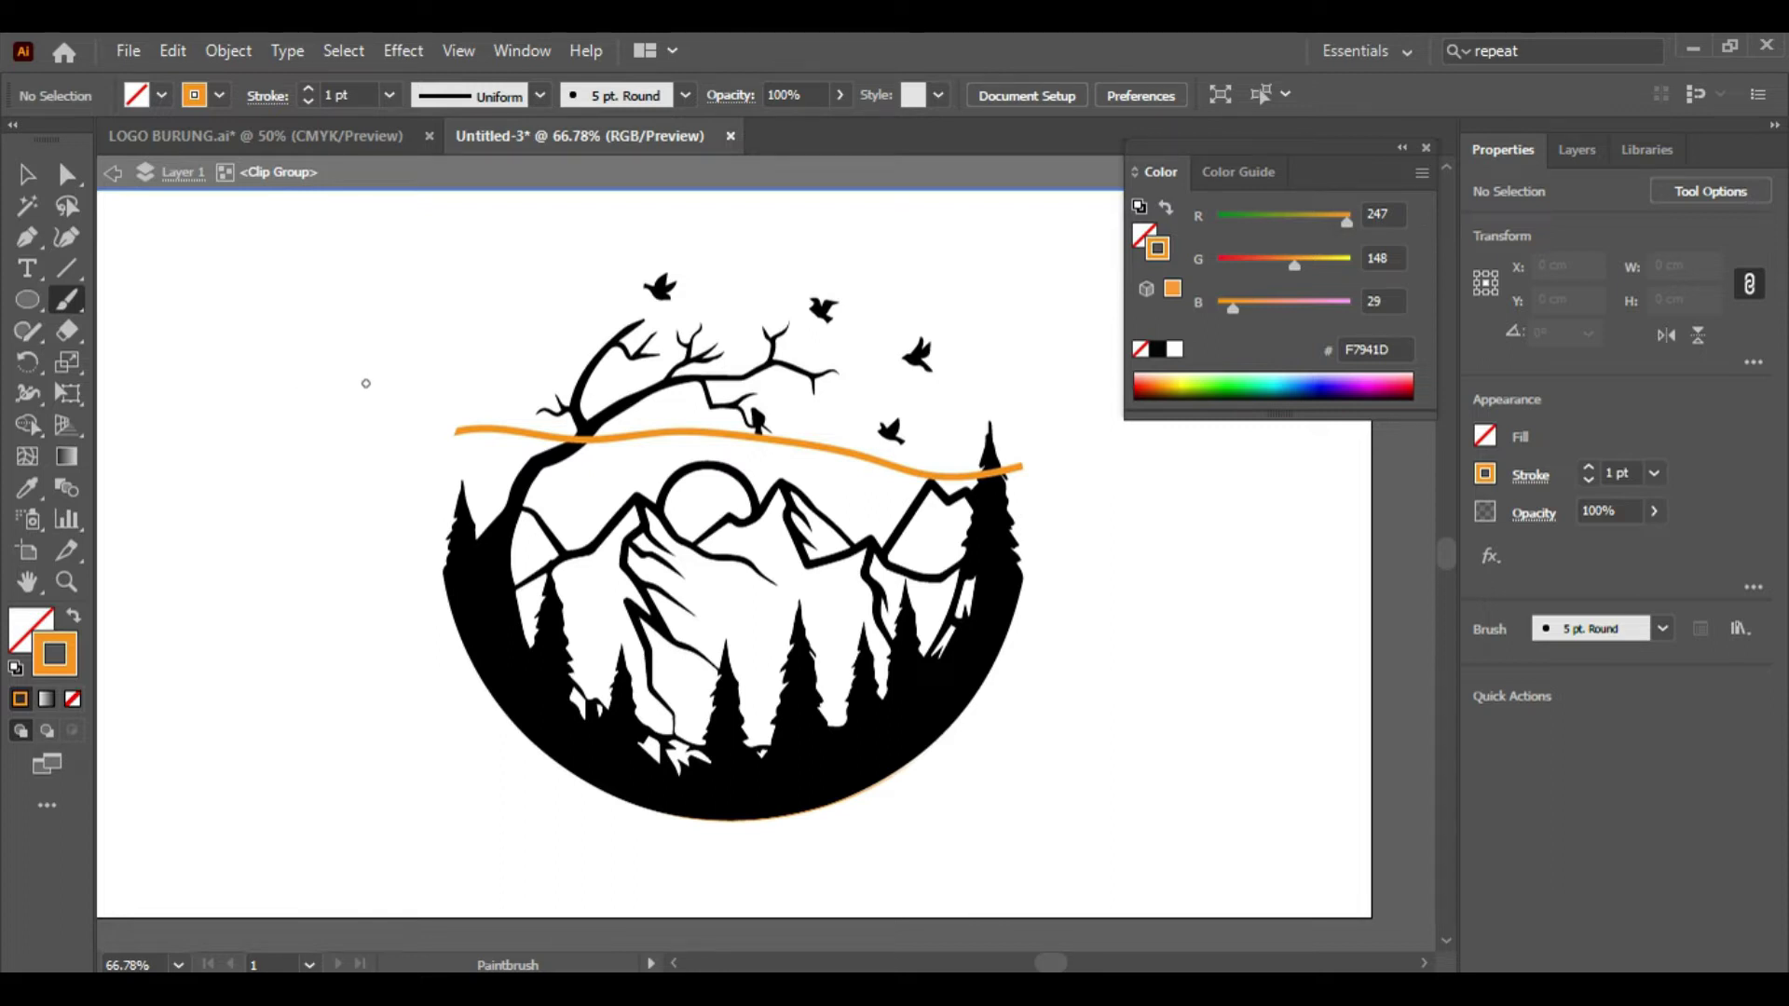
pyautogui.moveTo(510, 333); pyautogui.dragTo(1044, 335)
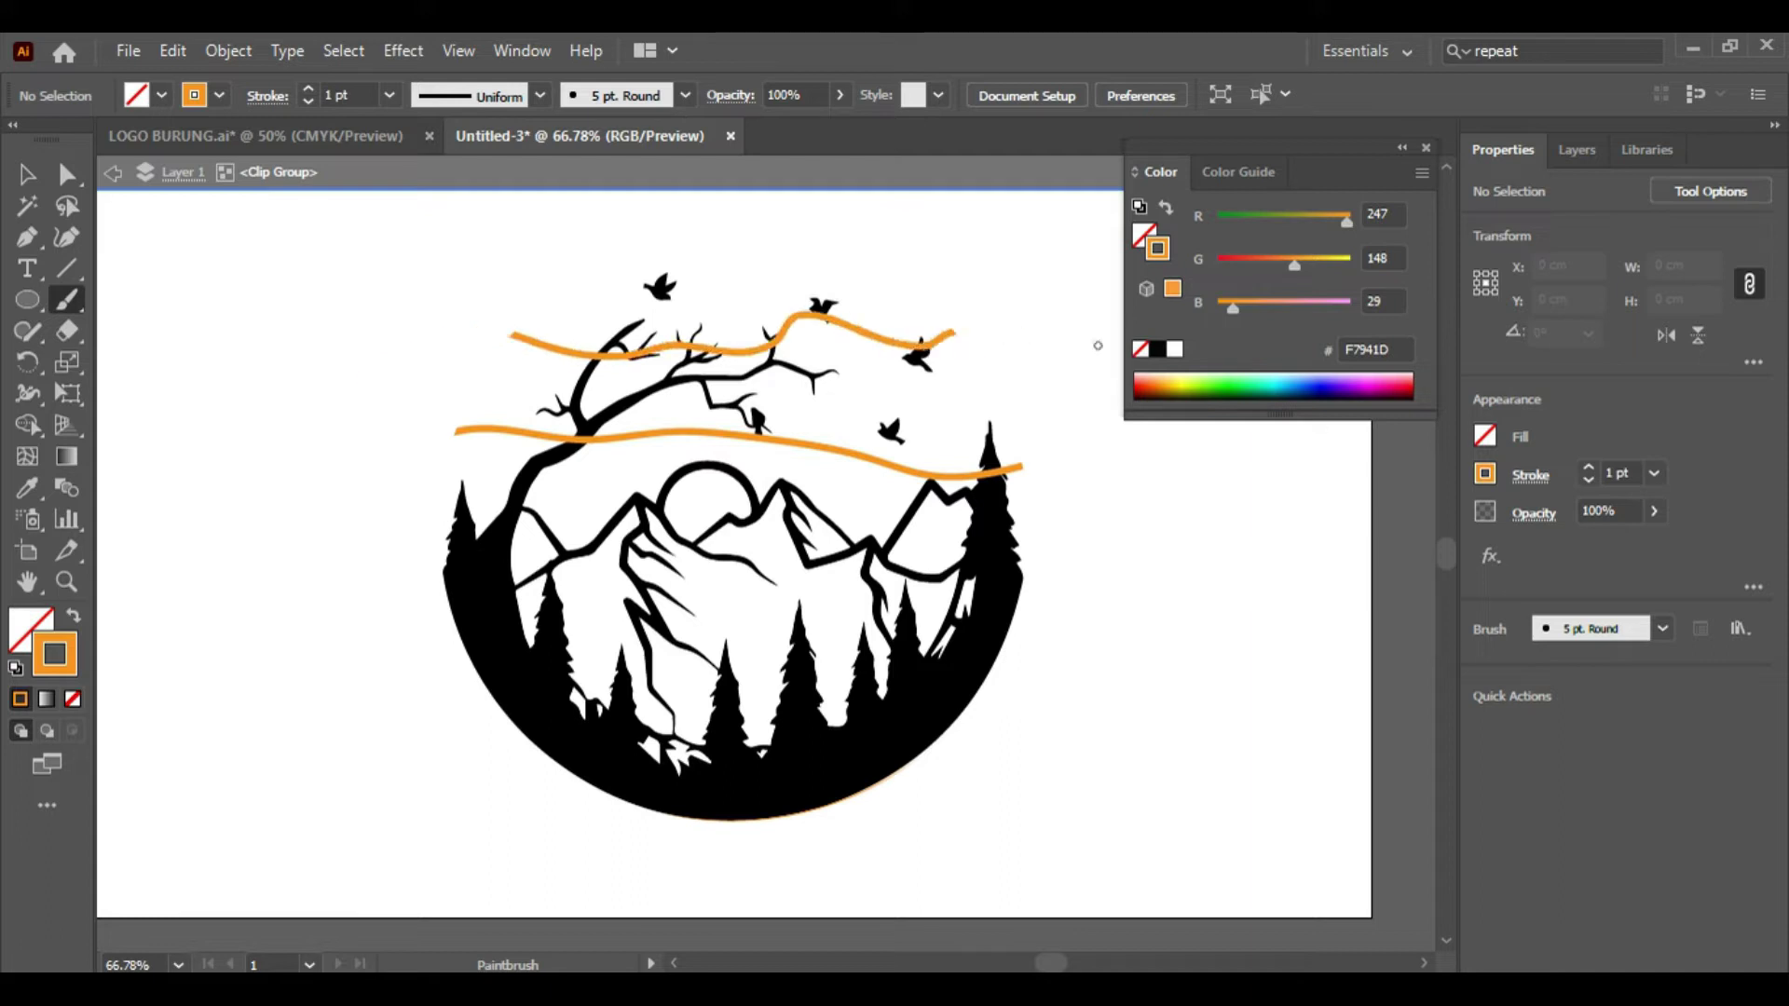
pyautogui.moveTo(461, 254); pyautogui.dragTo(1010, 278)
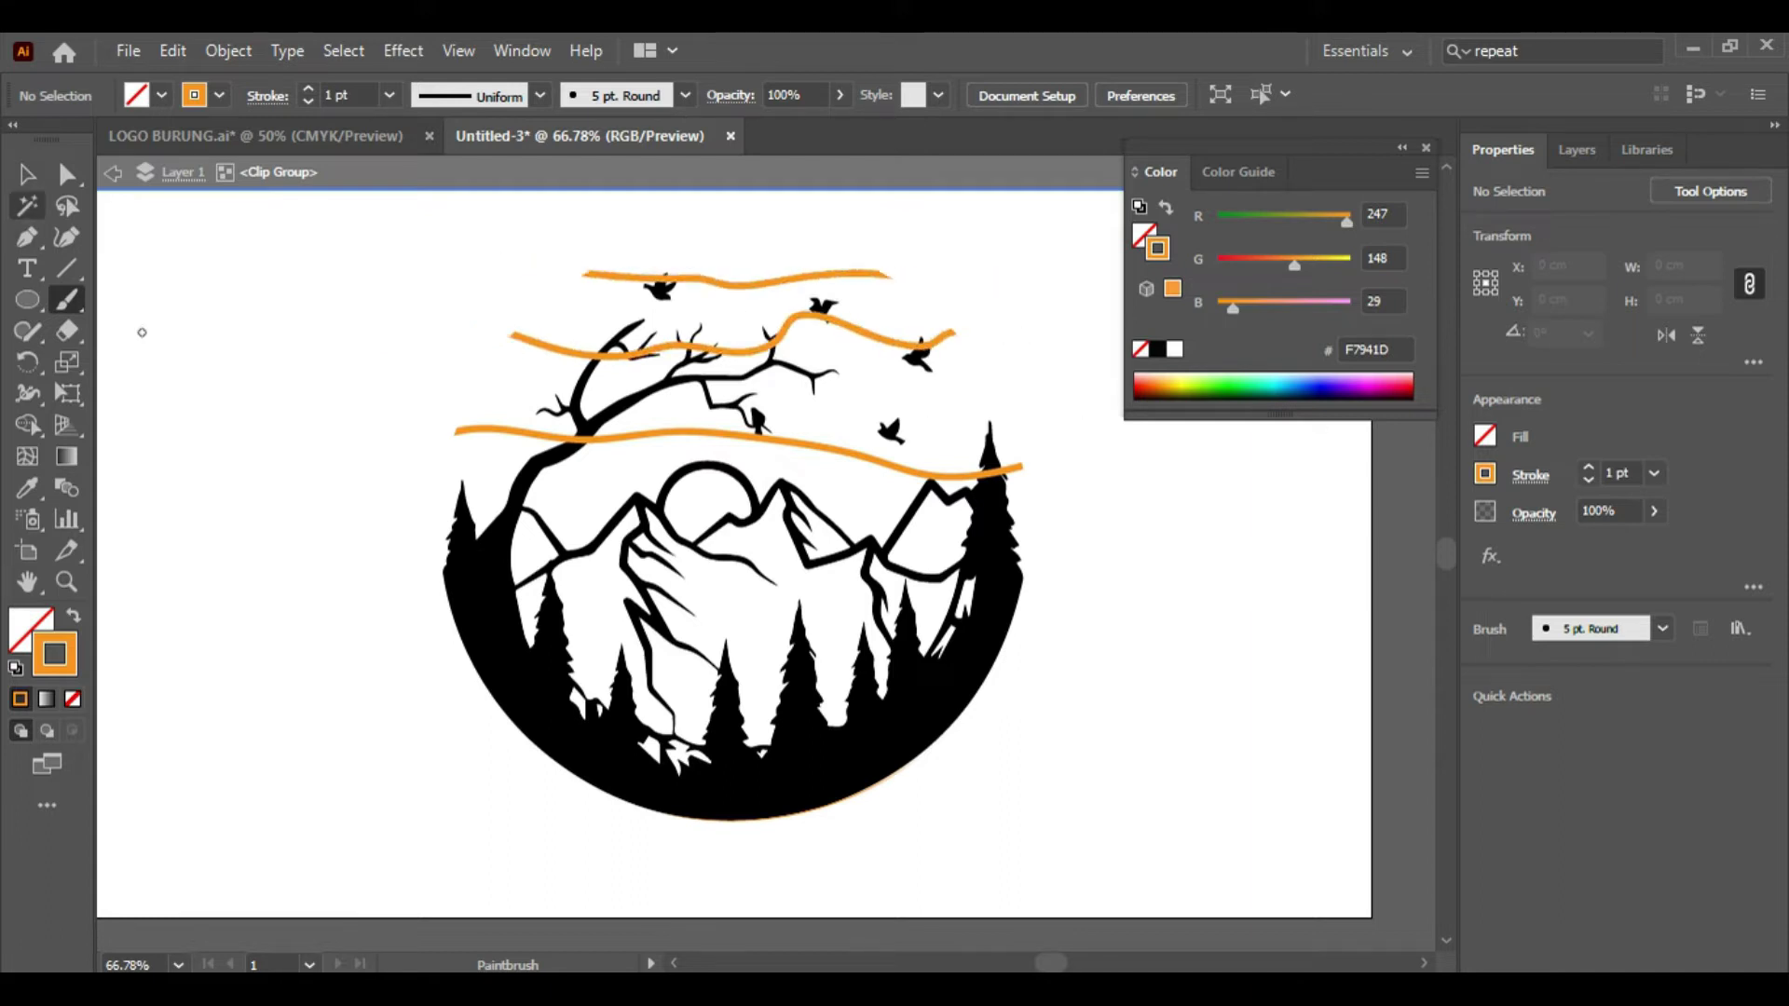
# Step: With the Selection tool, select the top orange streak
pyautogui.press('v')
pyautogui.click(596, 351)
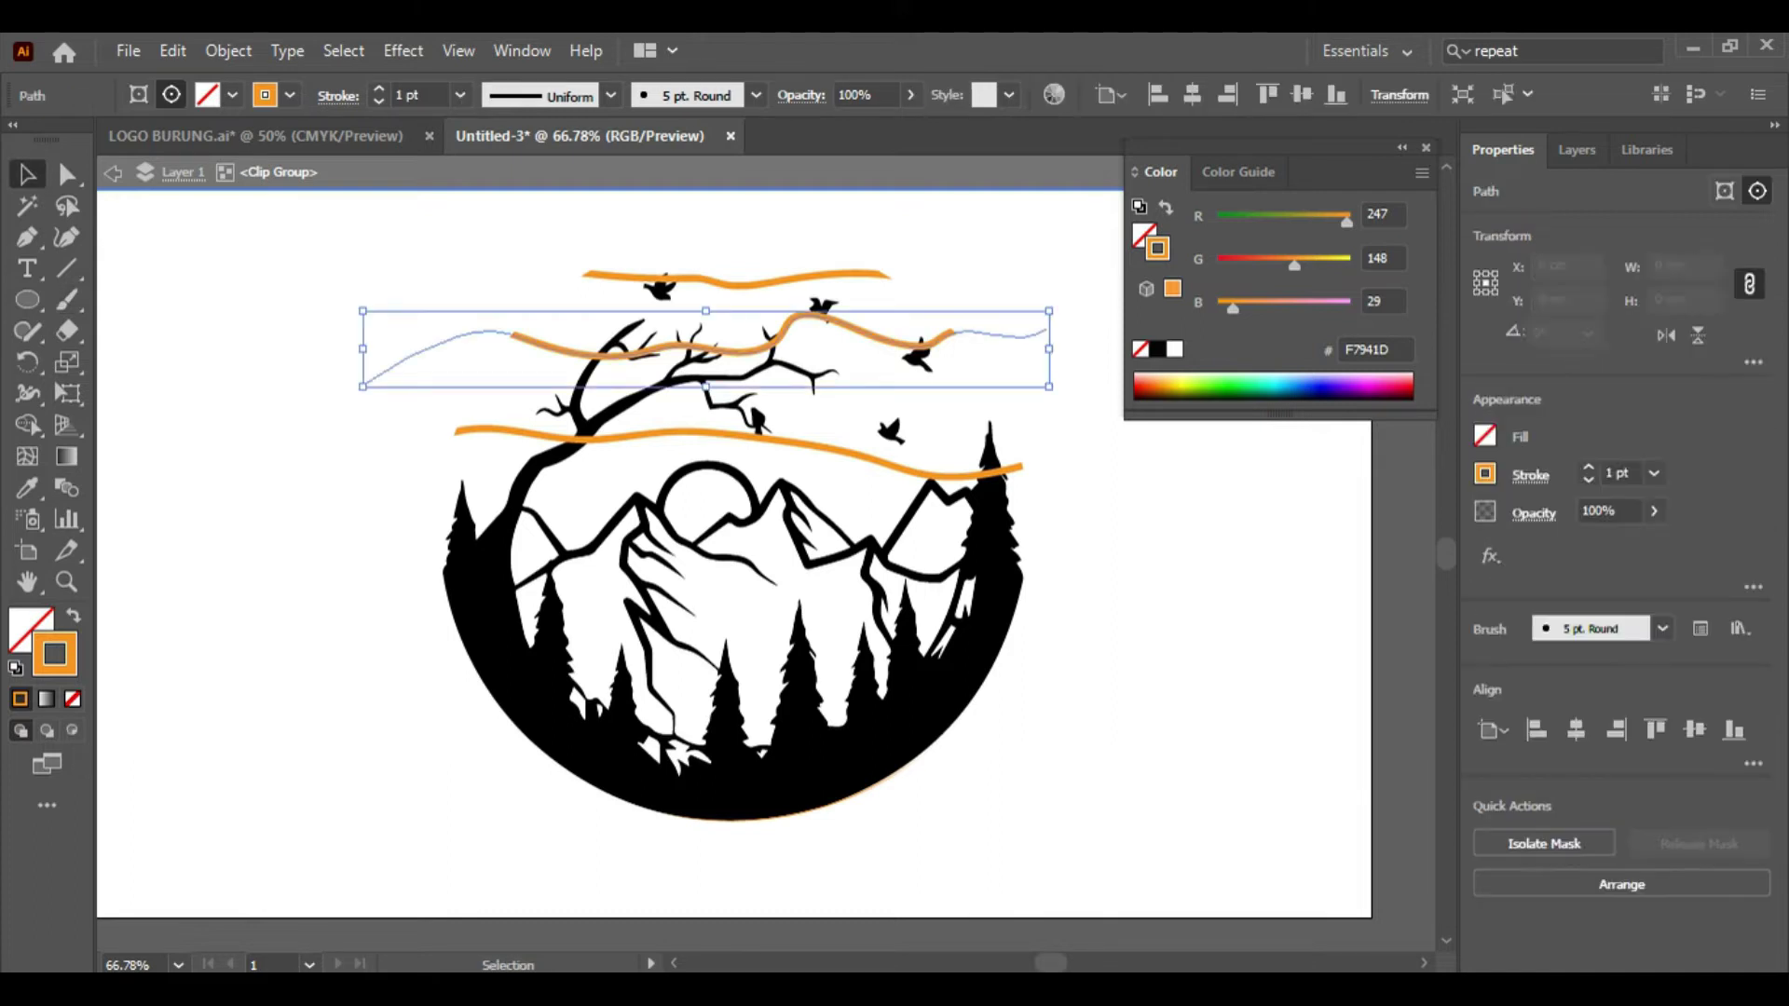
pyautogui.click(708, 298)
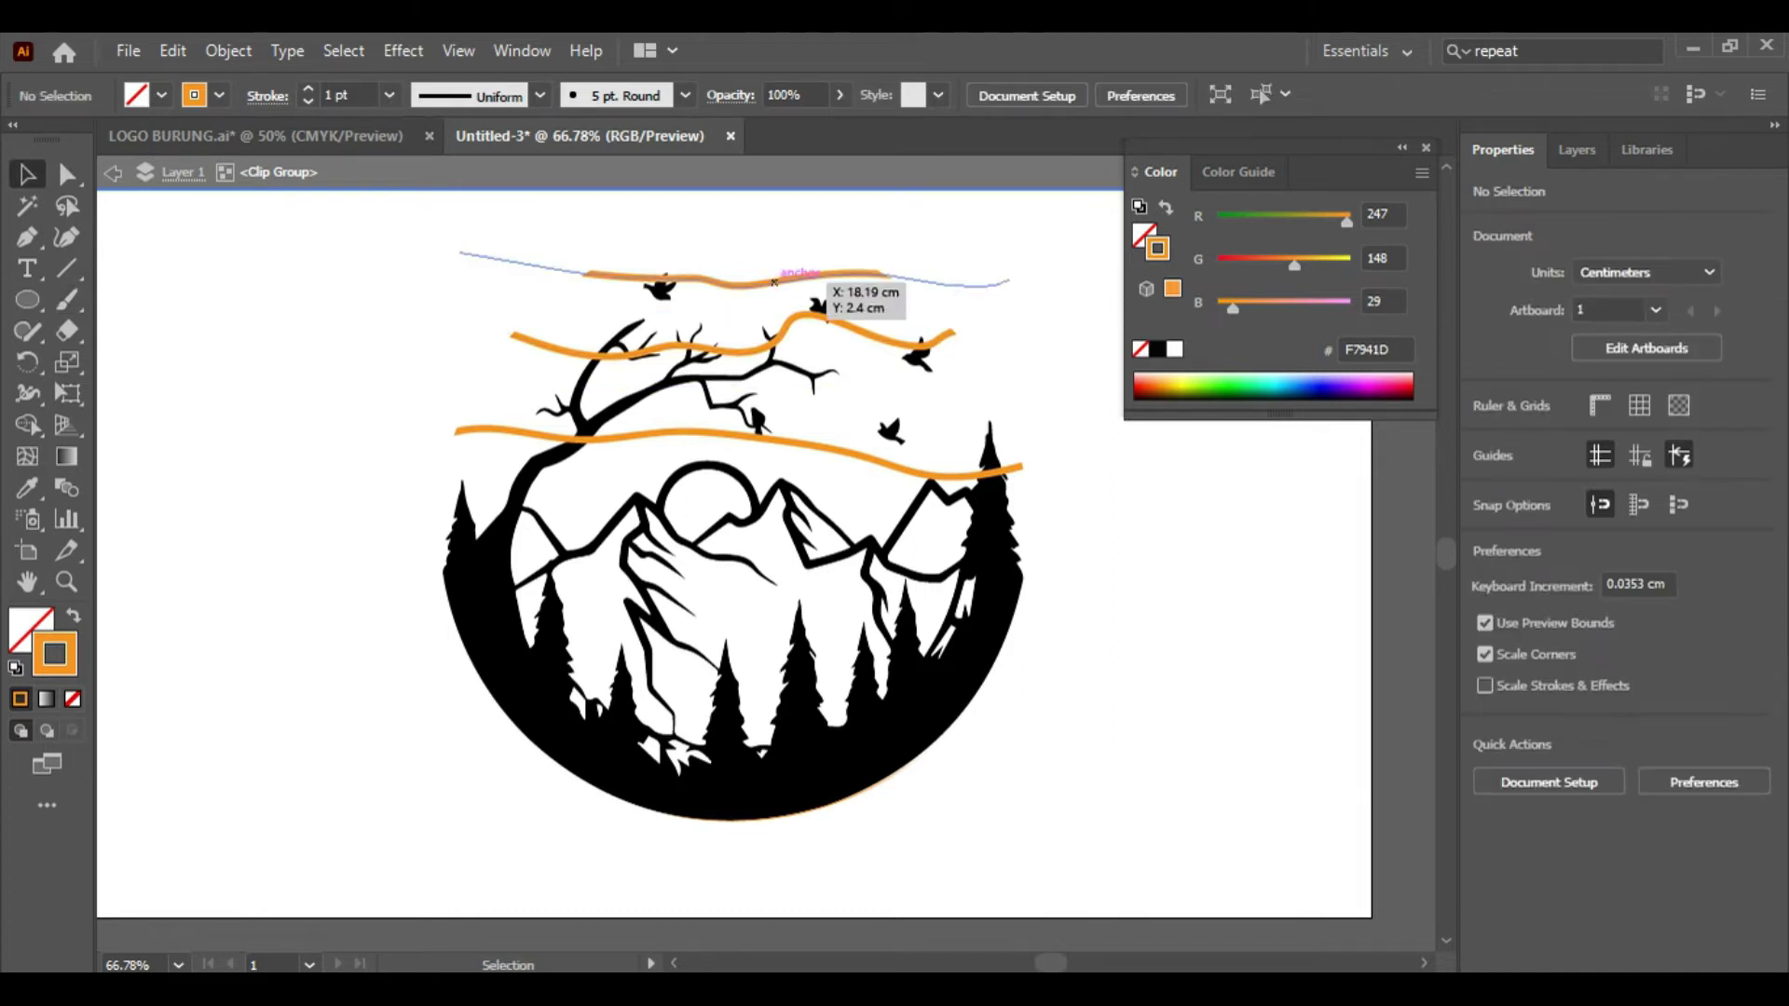
pyautogui.click(801, 277)
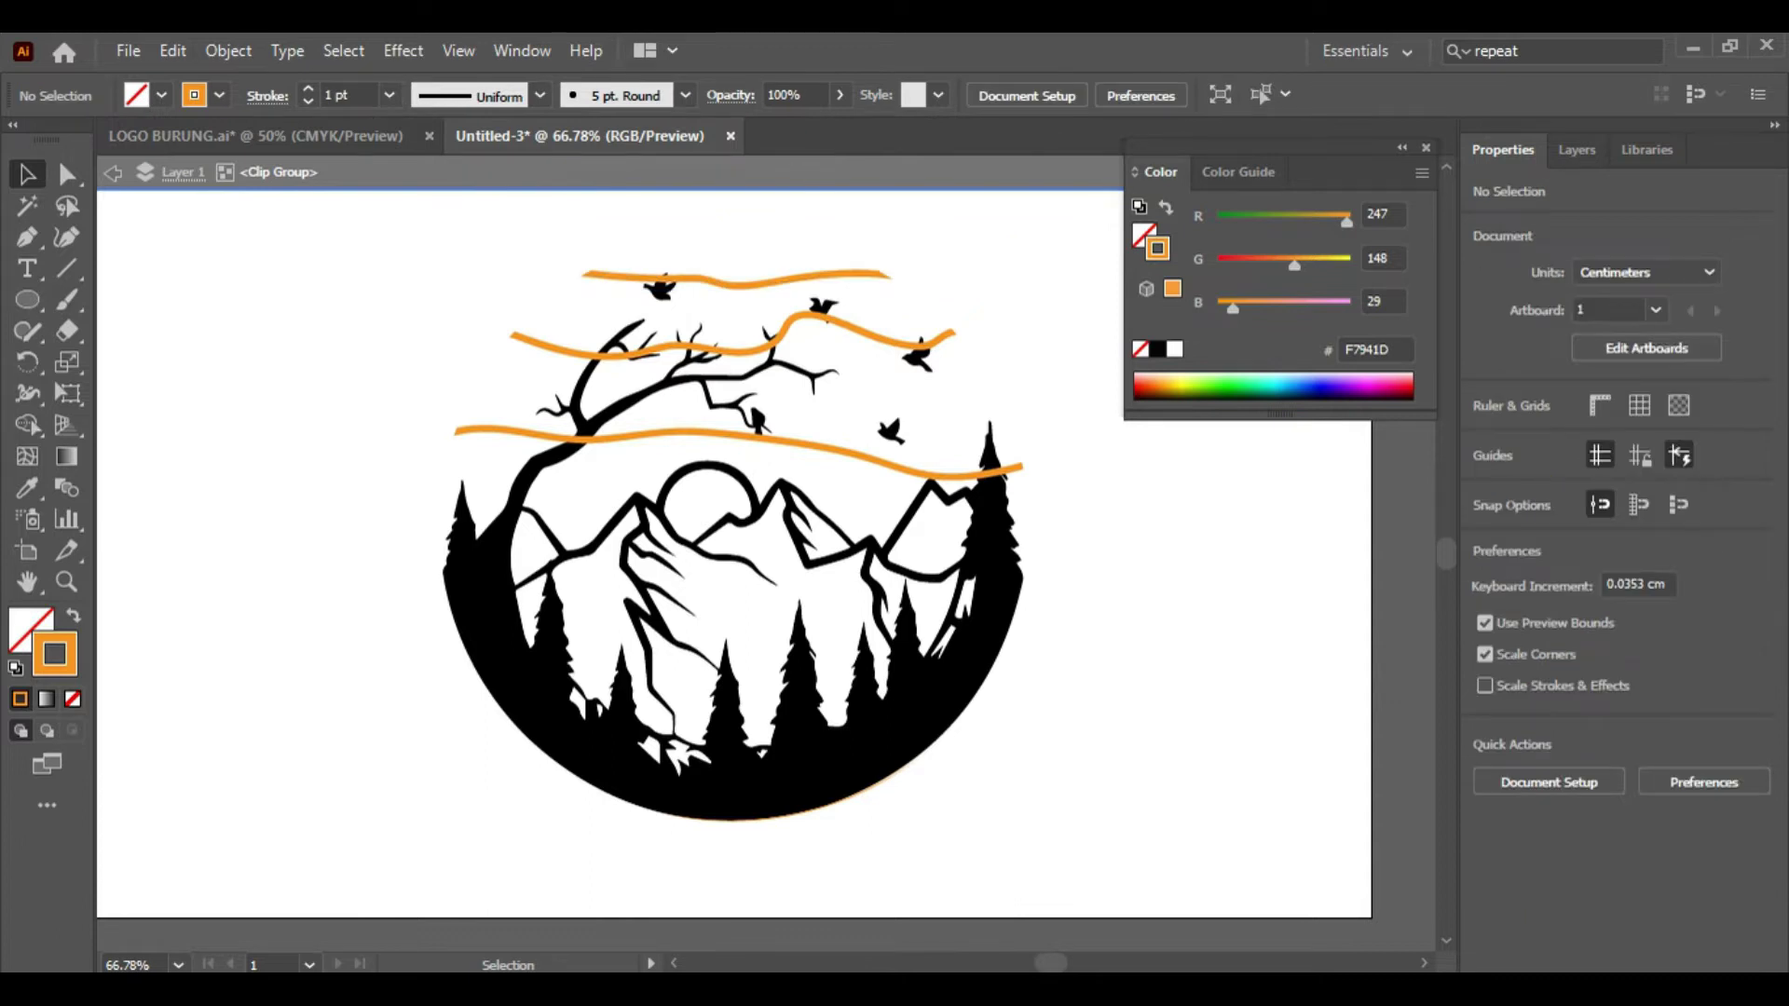
# Step: Fill the clipping circle's background with red
pyautogui.click(736, 796)
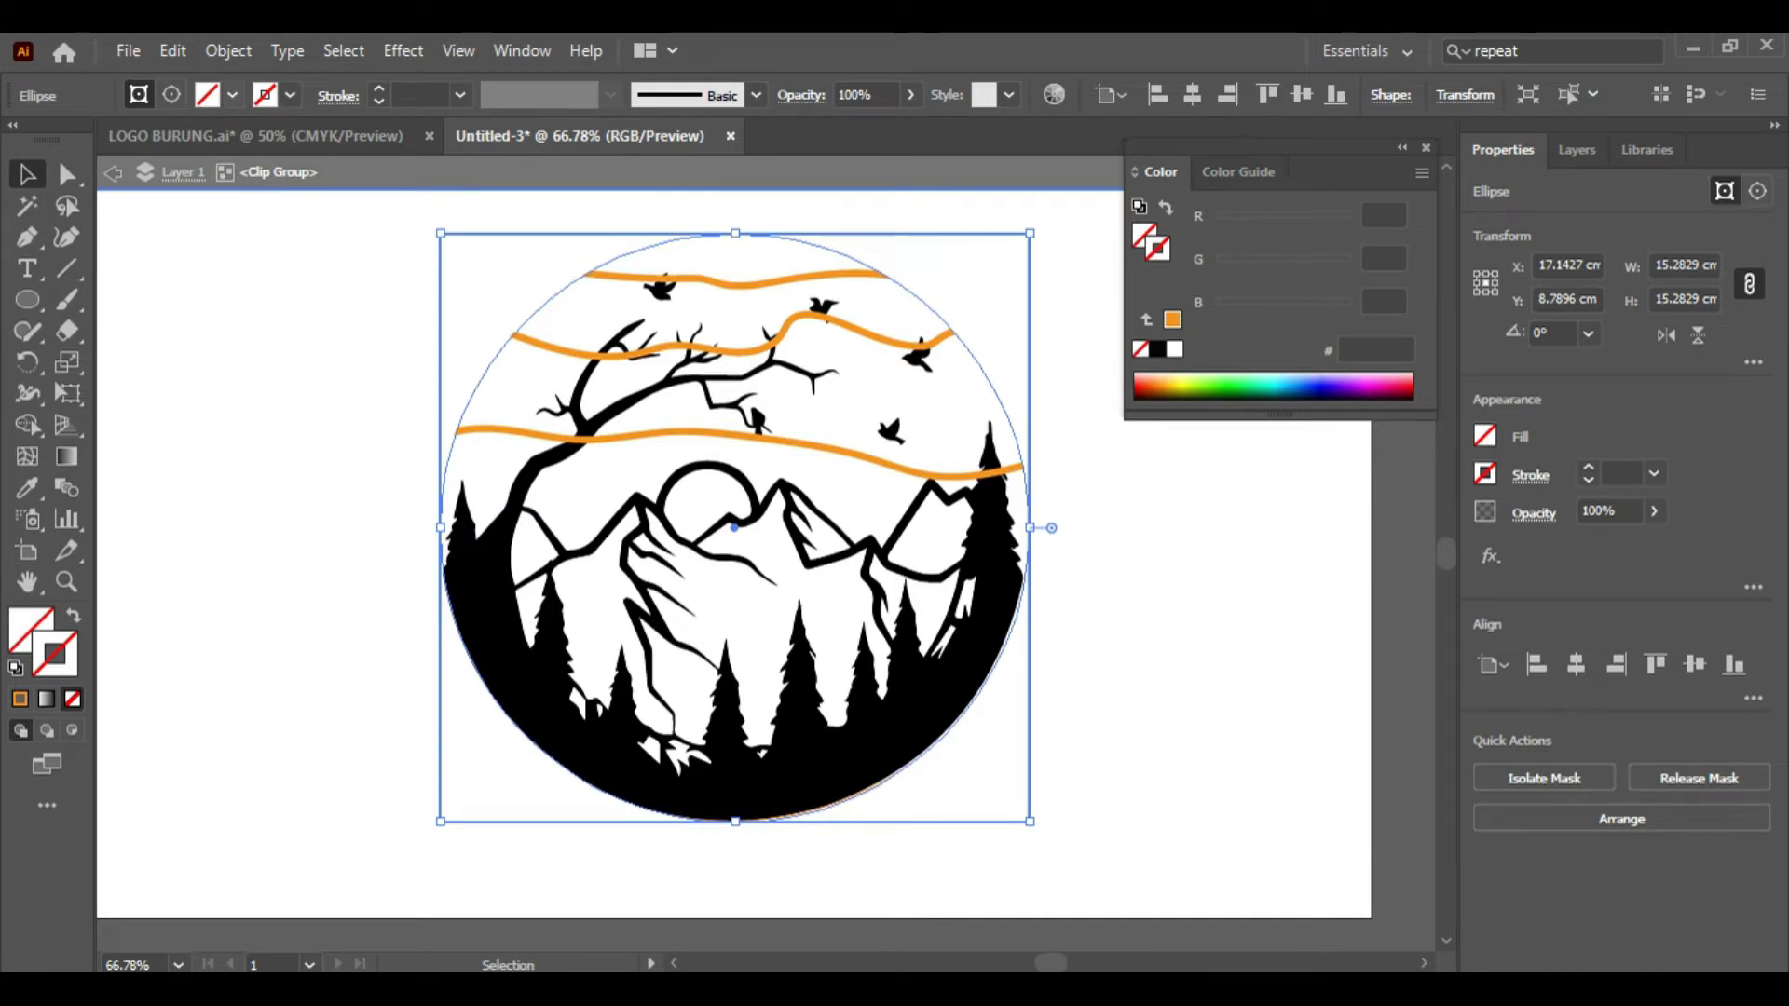
pyautogui.click(232, 95)
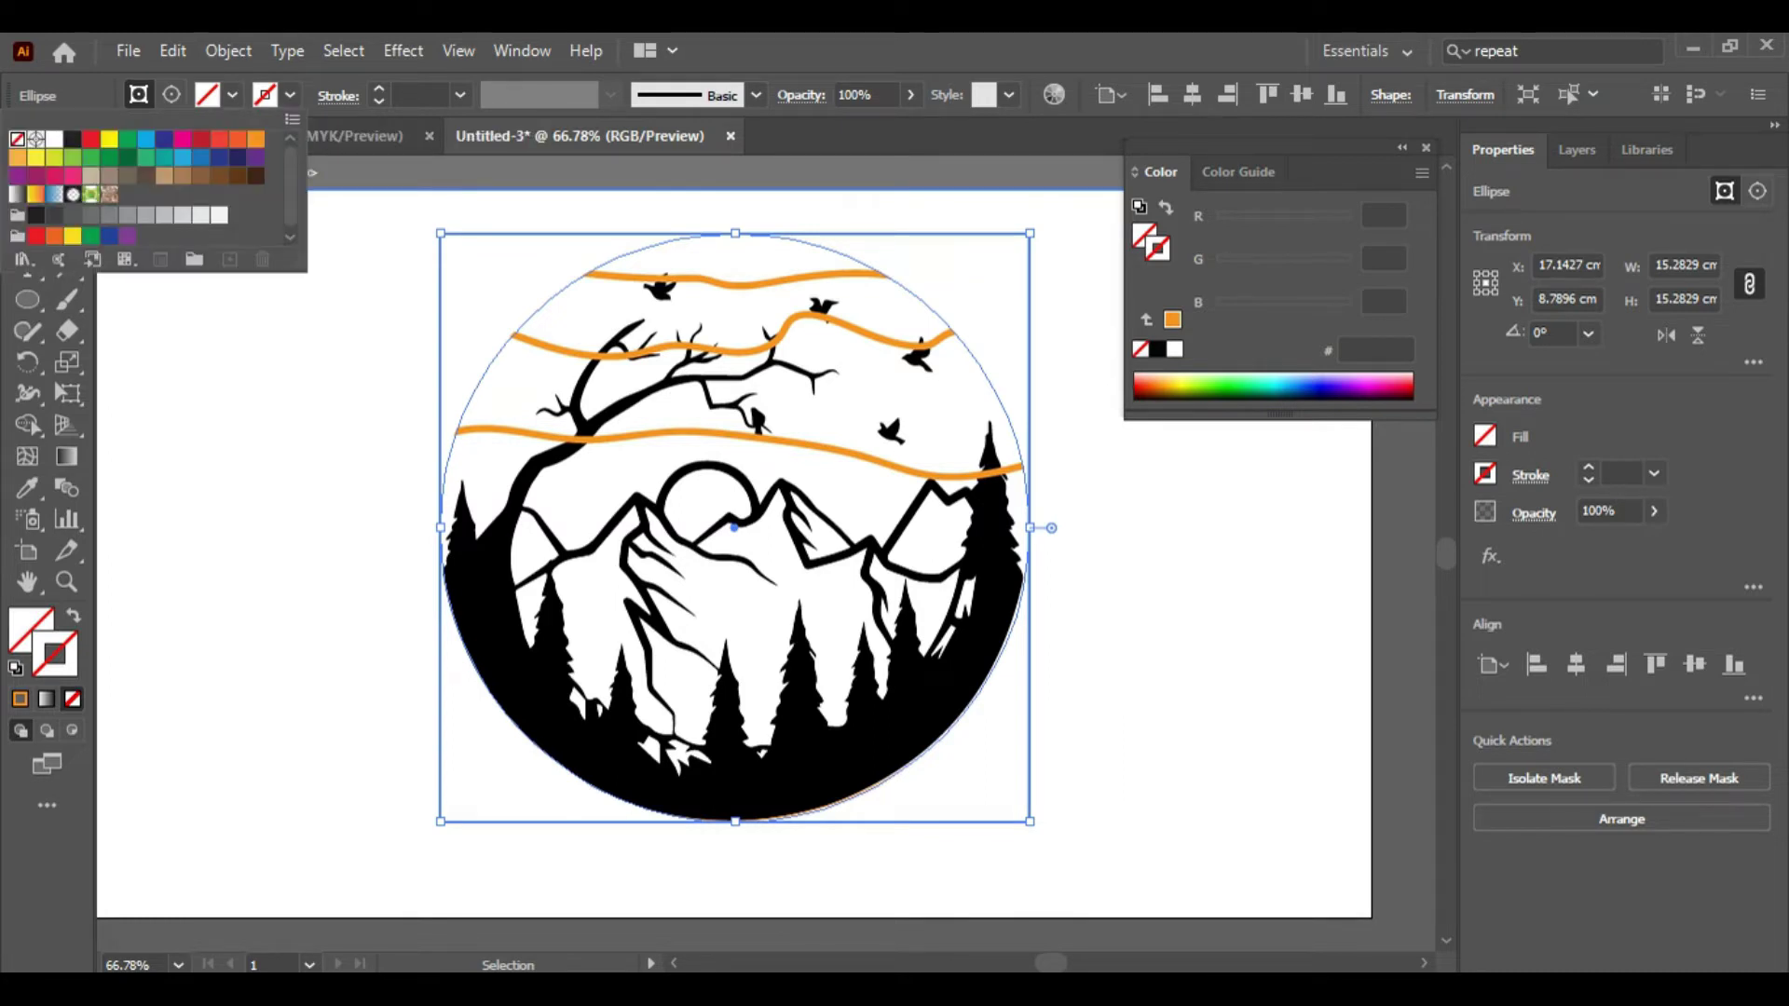
pyautogui.click(91, 138)
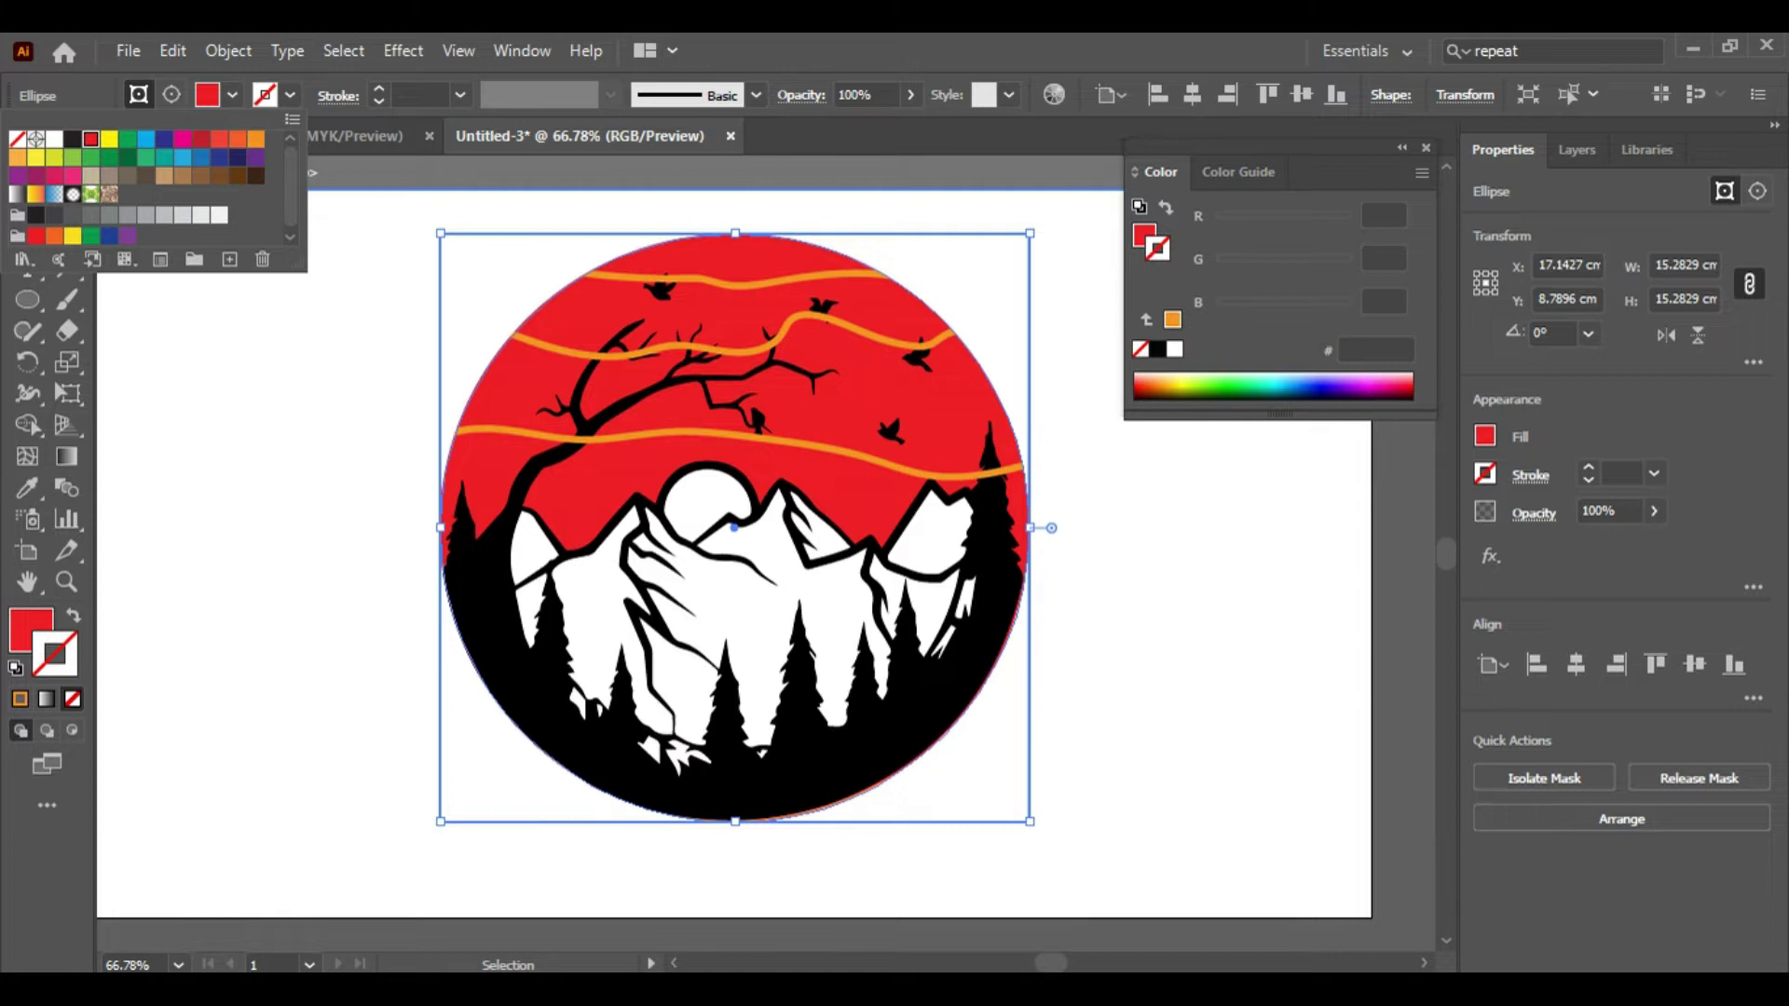
pyautogui.press('Escape')
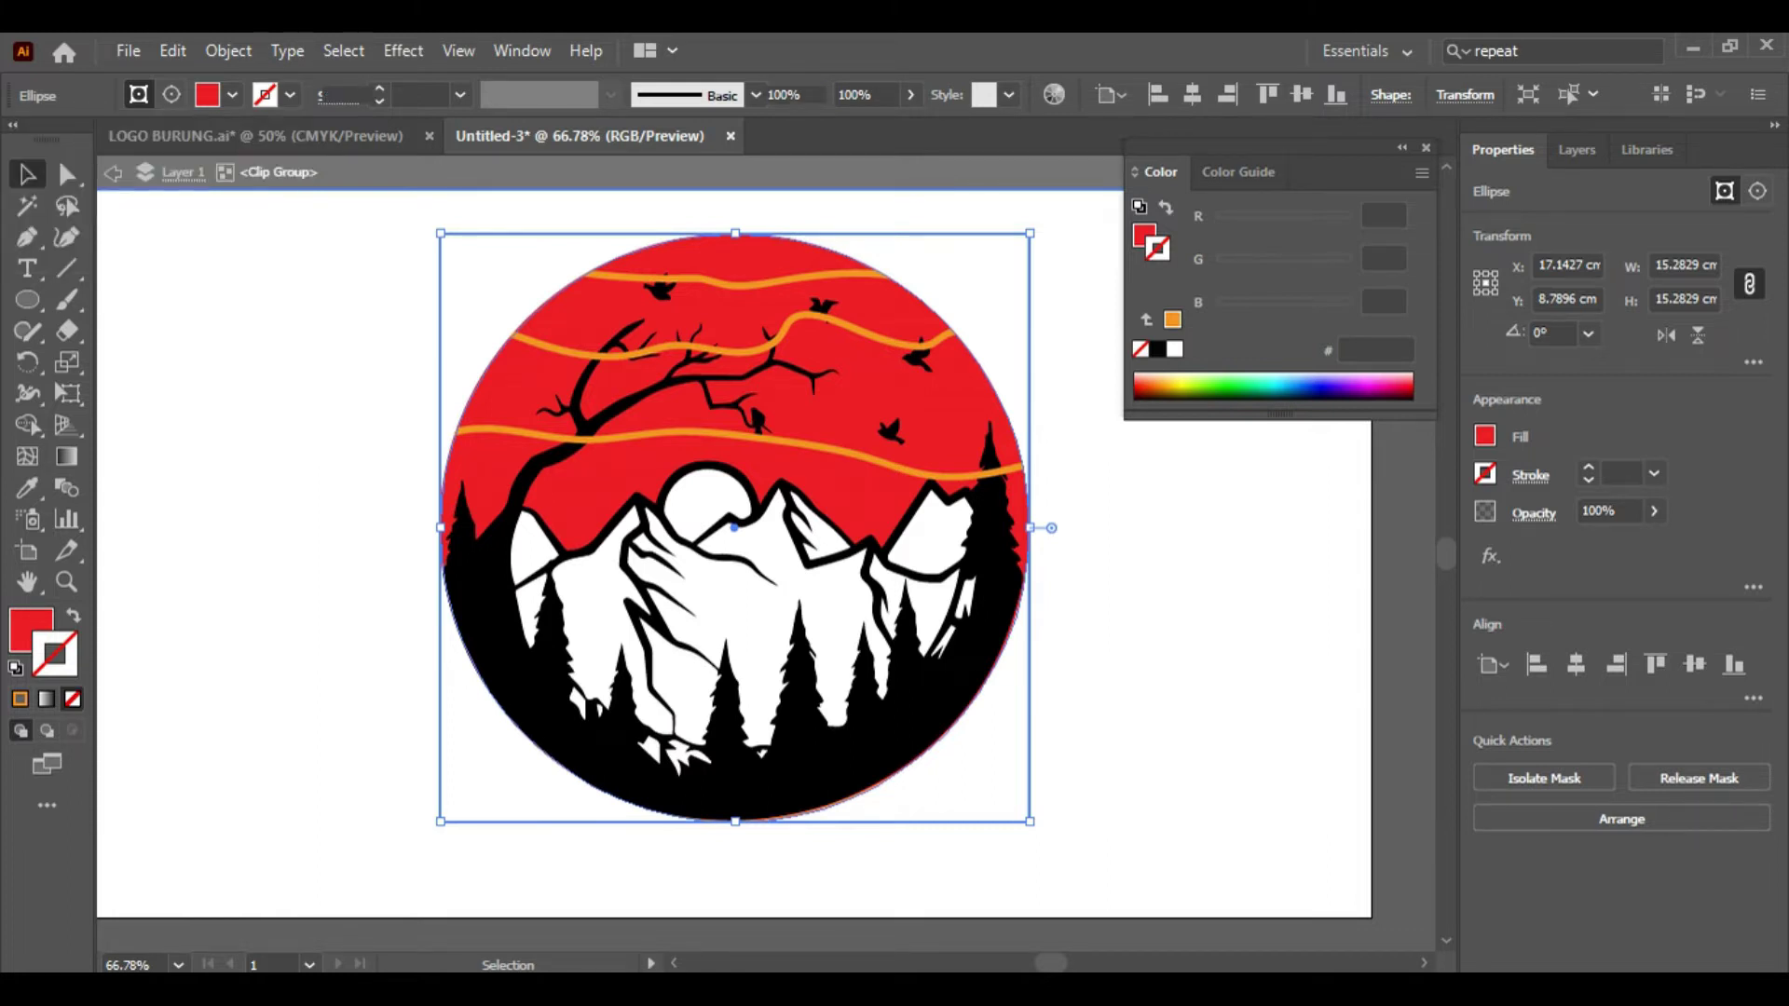
pyautogui.hotkey('ctrl', 'shift', 'a')
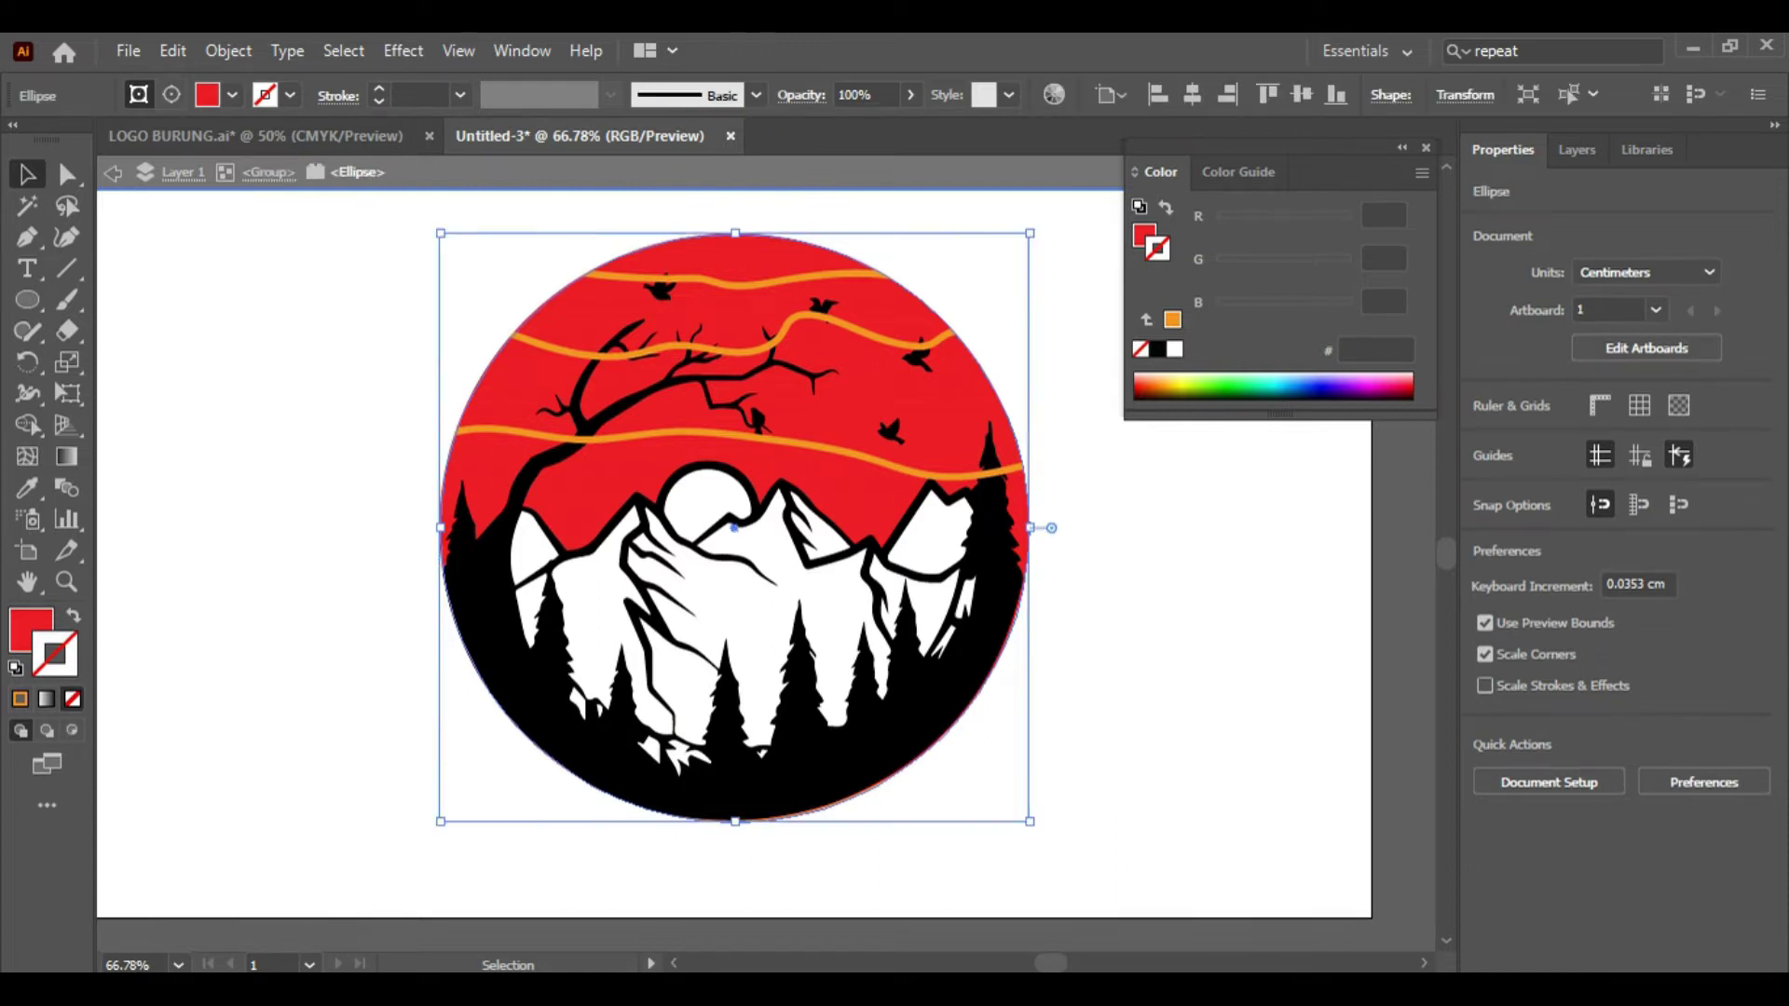
# Step: Isolate the red covering circle, move it down and undo, then remove it
pyautogui.doubleClick(733, 527)
pyautogui.hotkey('ctrl', 'shift', 'a')
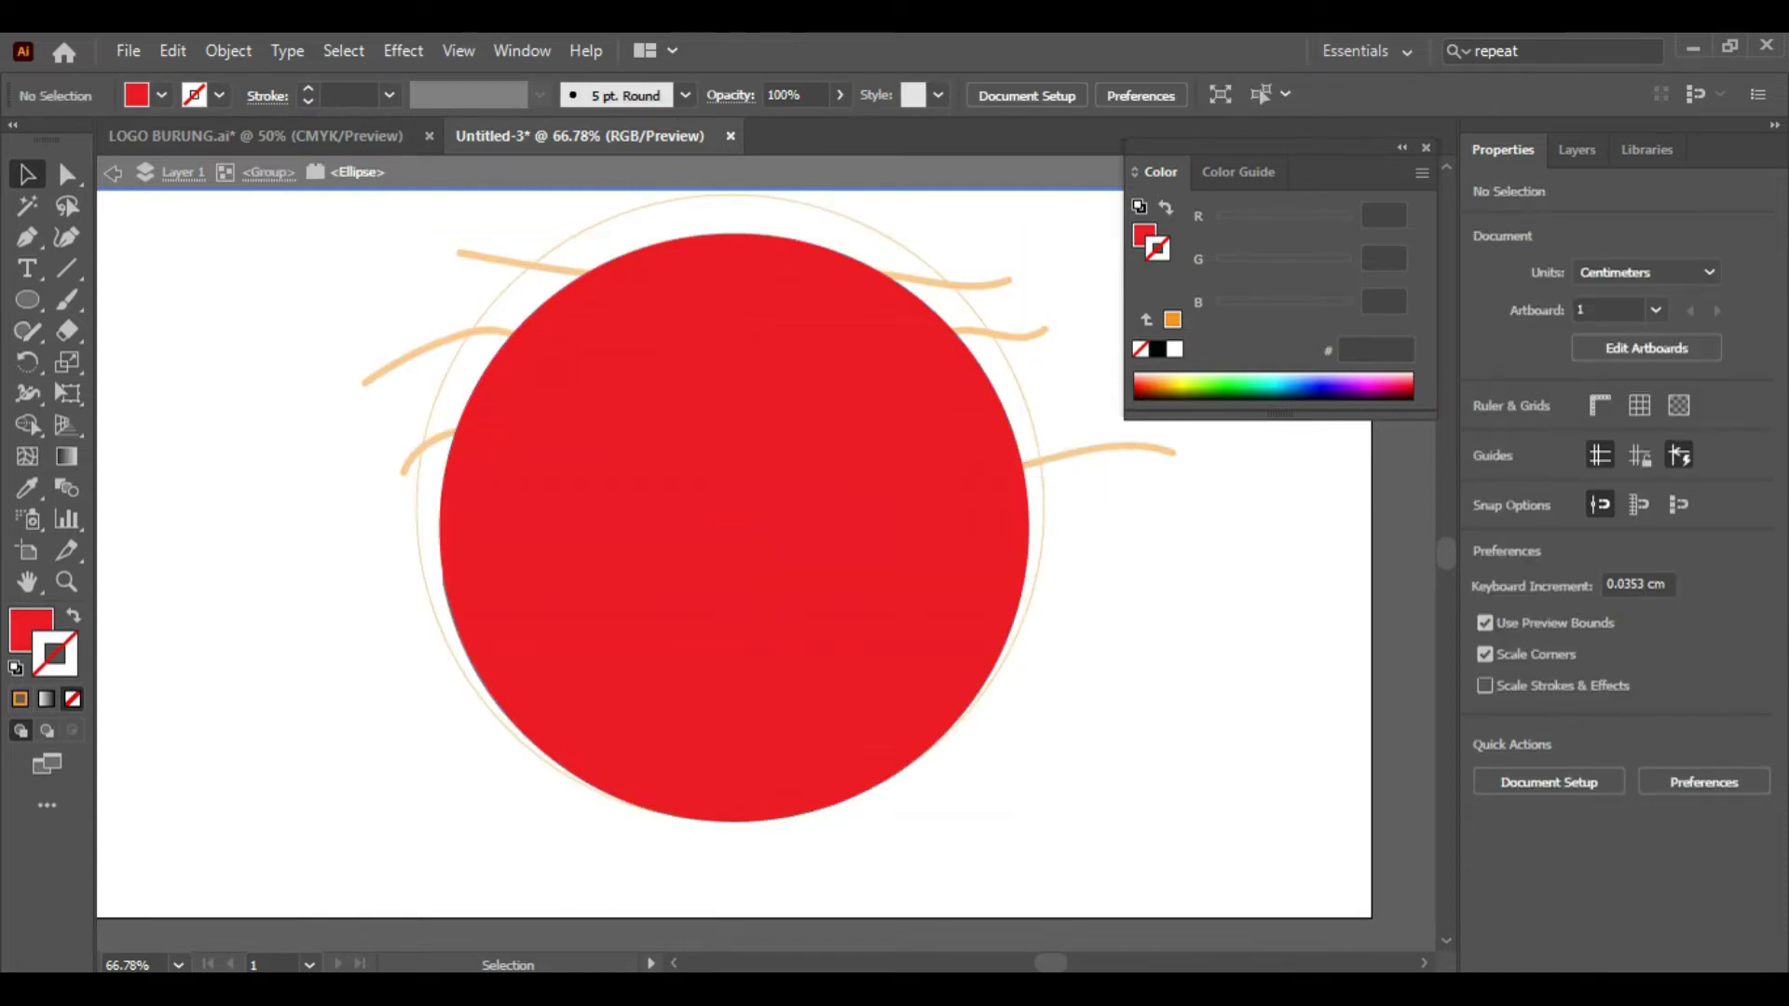
pyautogui.click(1020, 507)
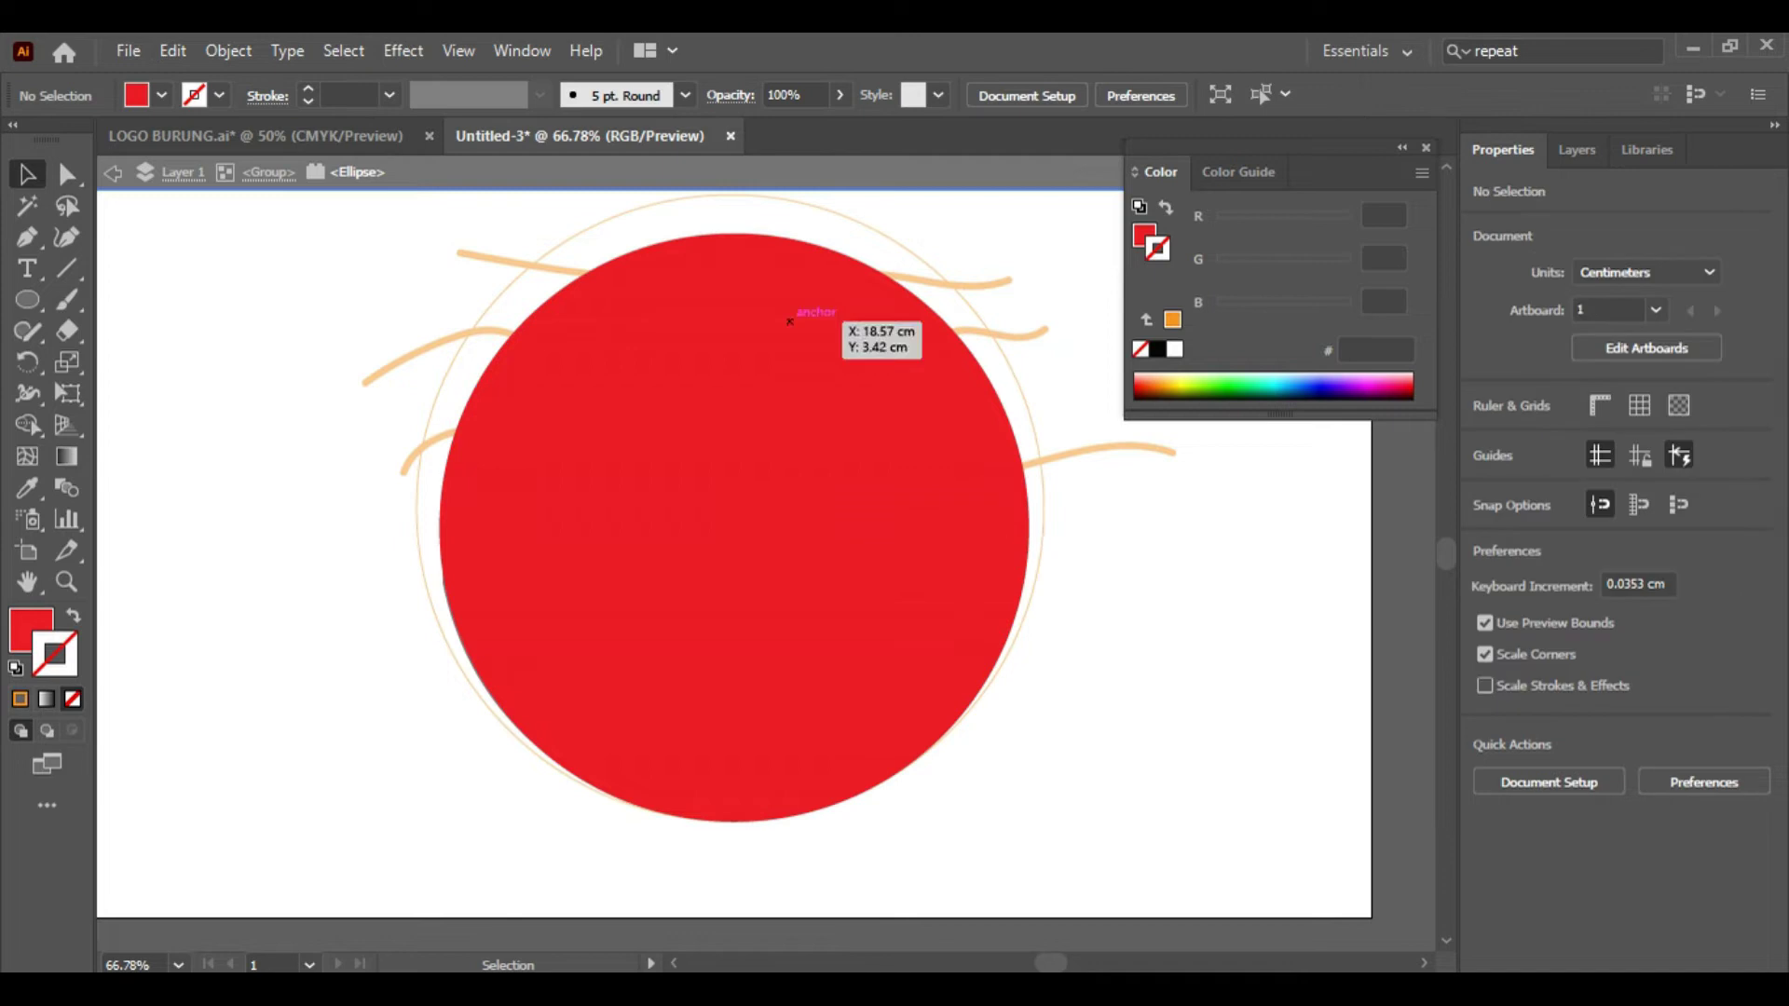
pyautogui.moveTo(766, 273); pyautogui.dragTo(770, 349)
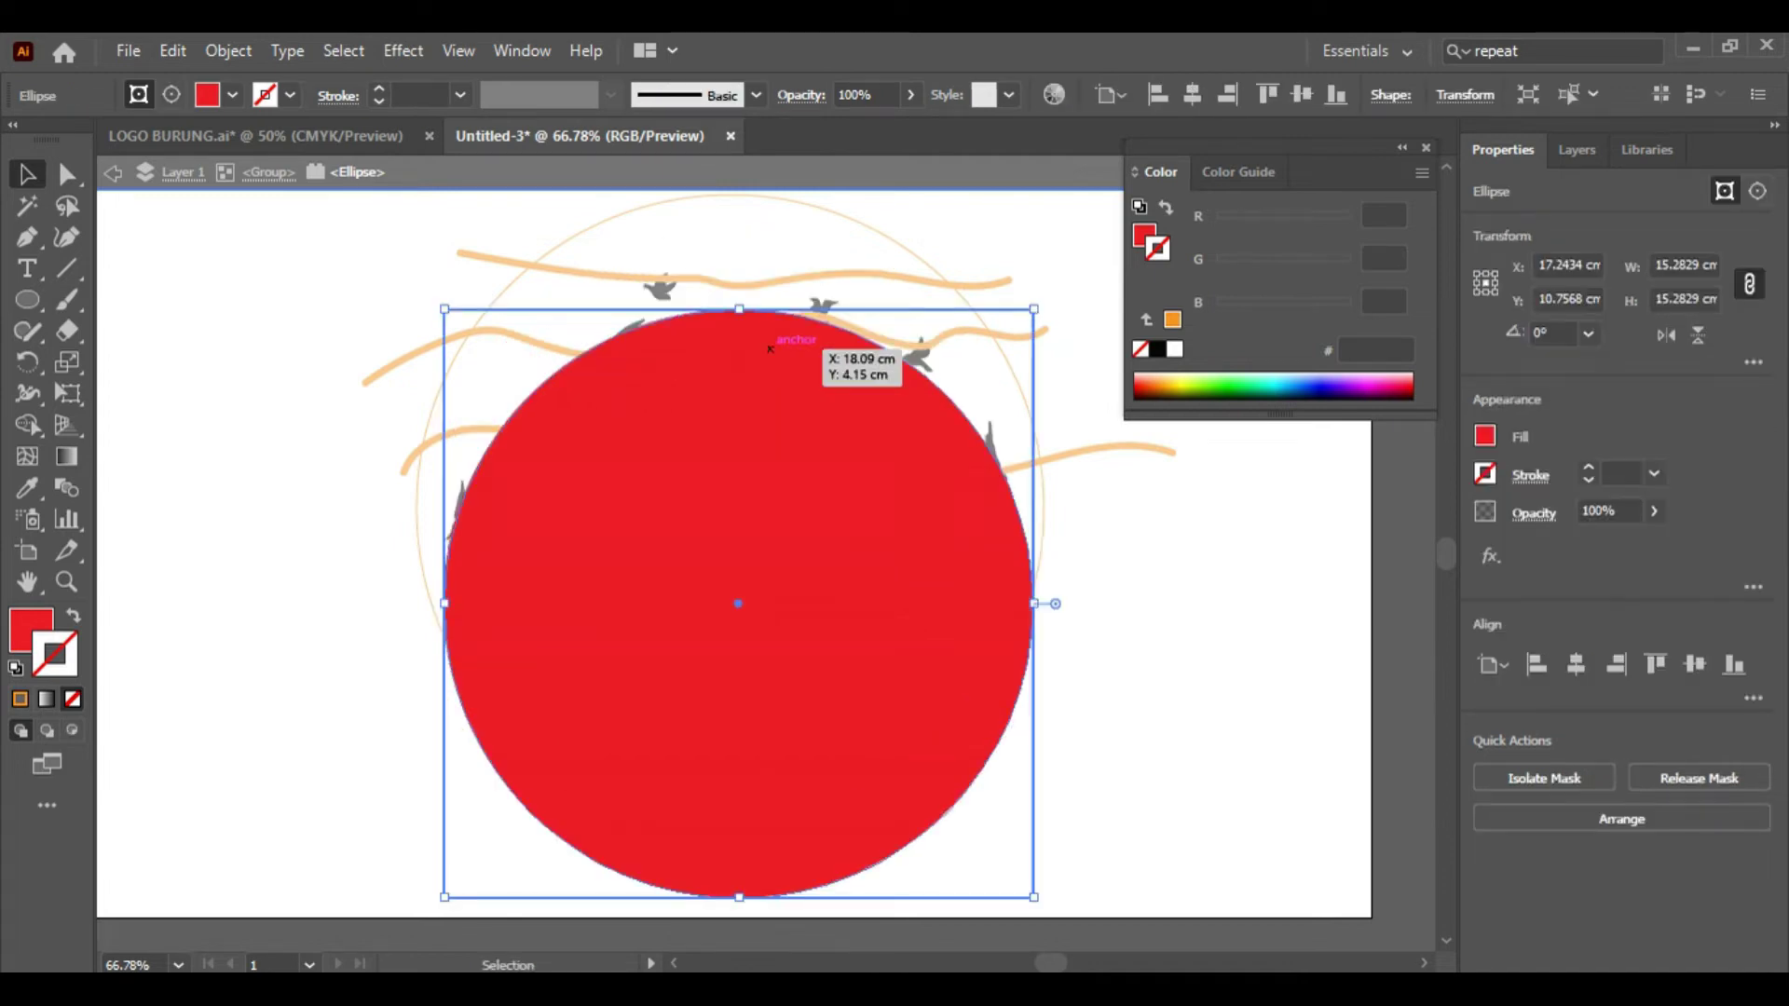
pyautogui.hotkey('ctrl', 'z')
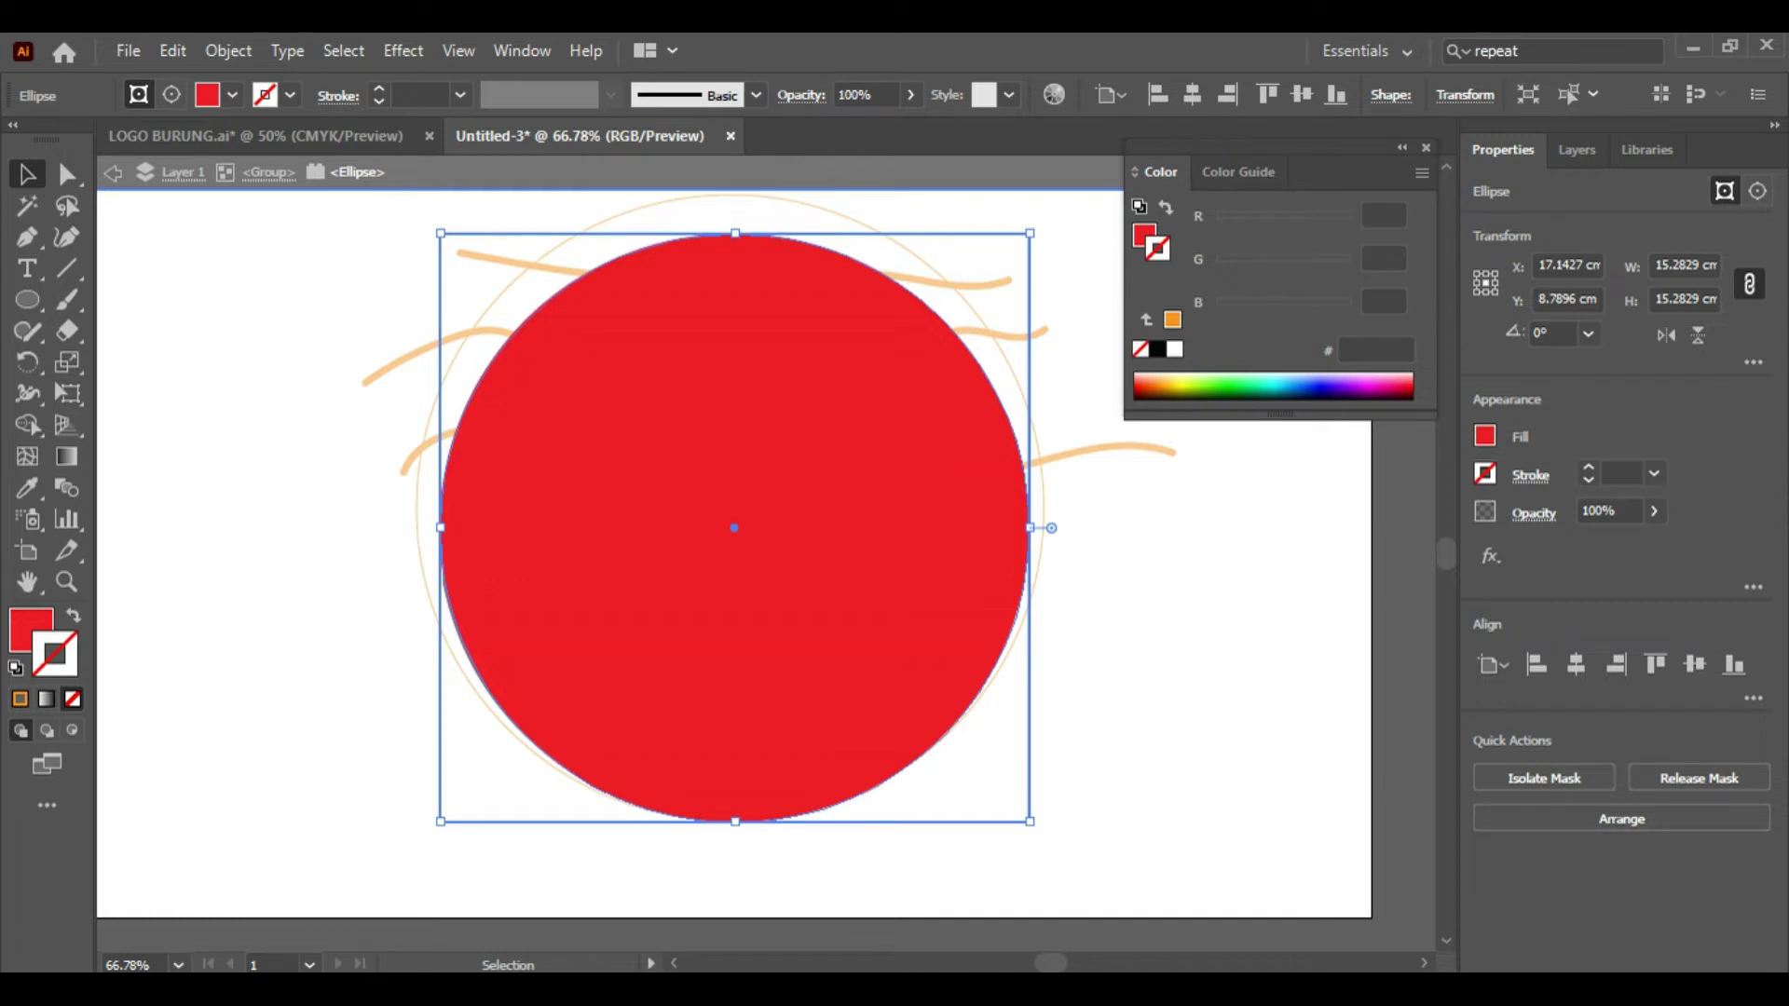
pyautogui.hotkey('ctrl', 'z')
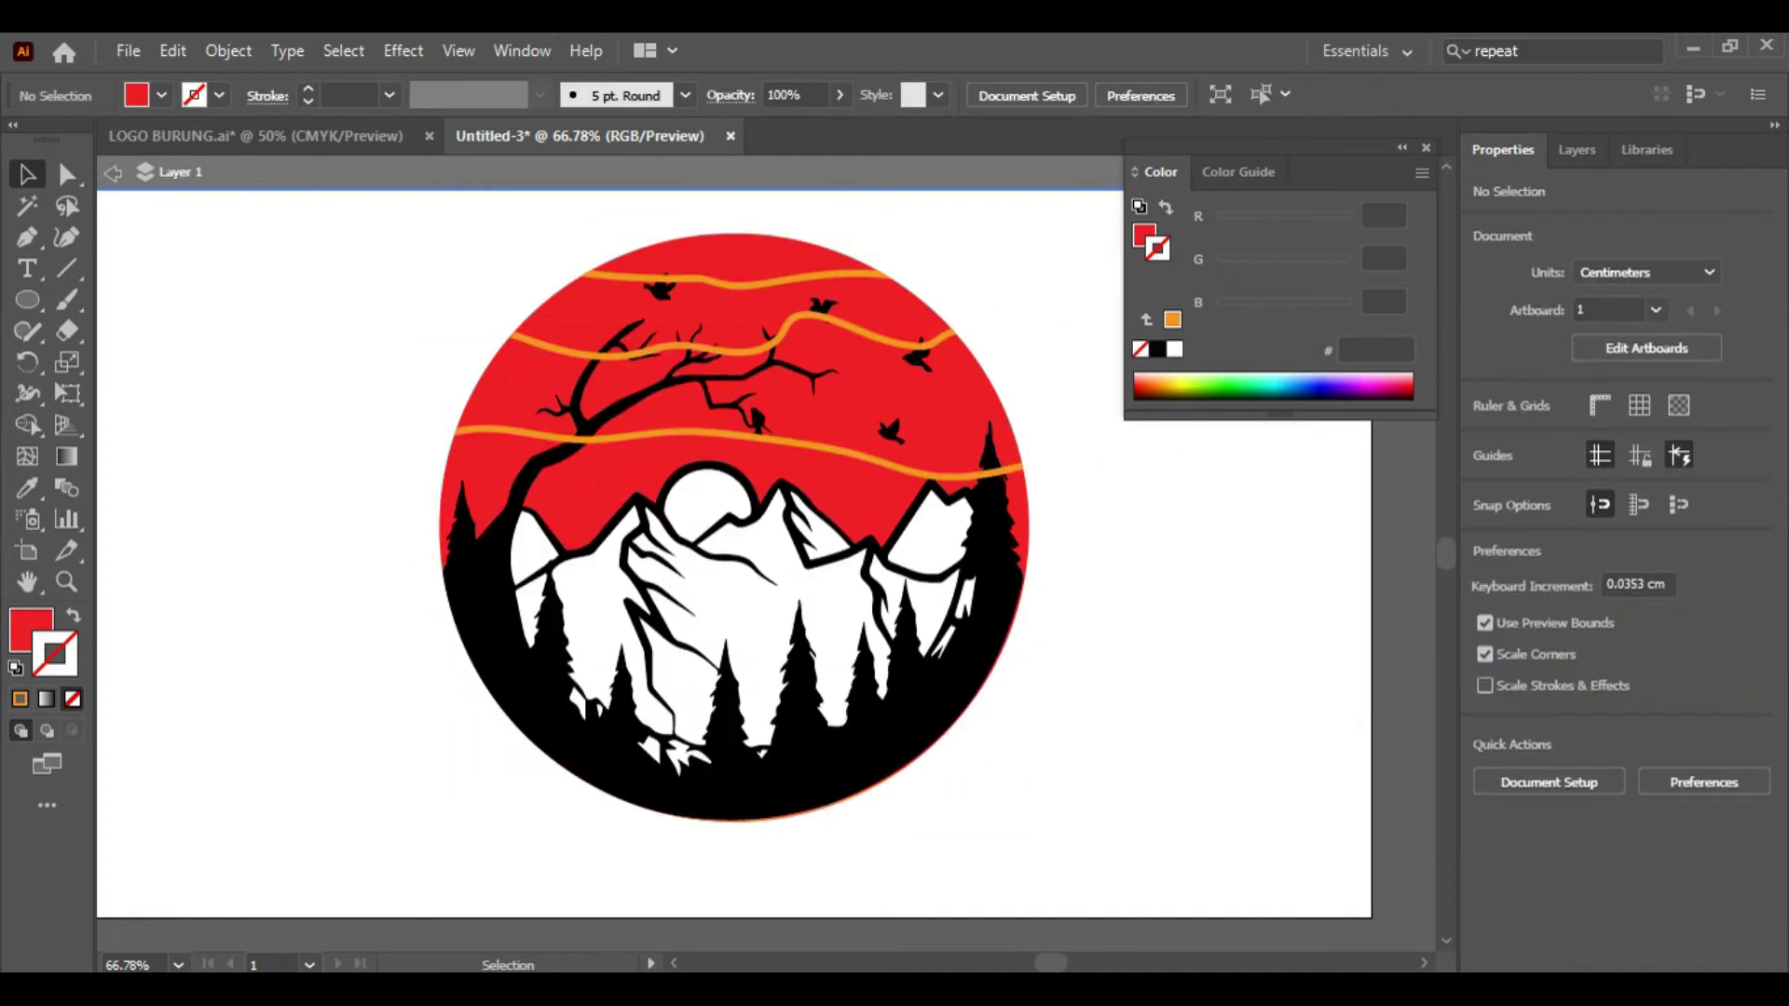
# Step: Leave isolation, select the clipped illustration, and re-enter the clip group
pyautogui.click(112, 173)
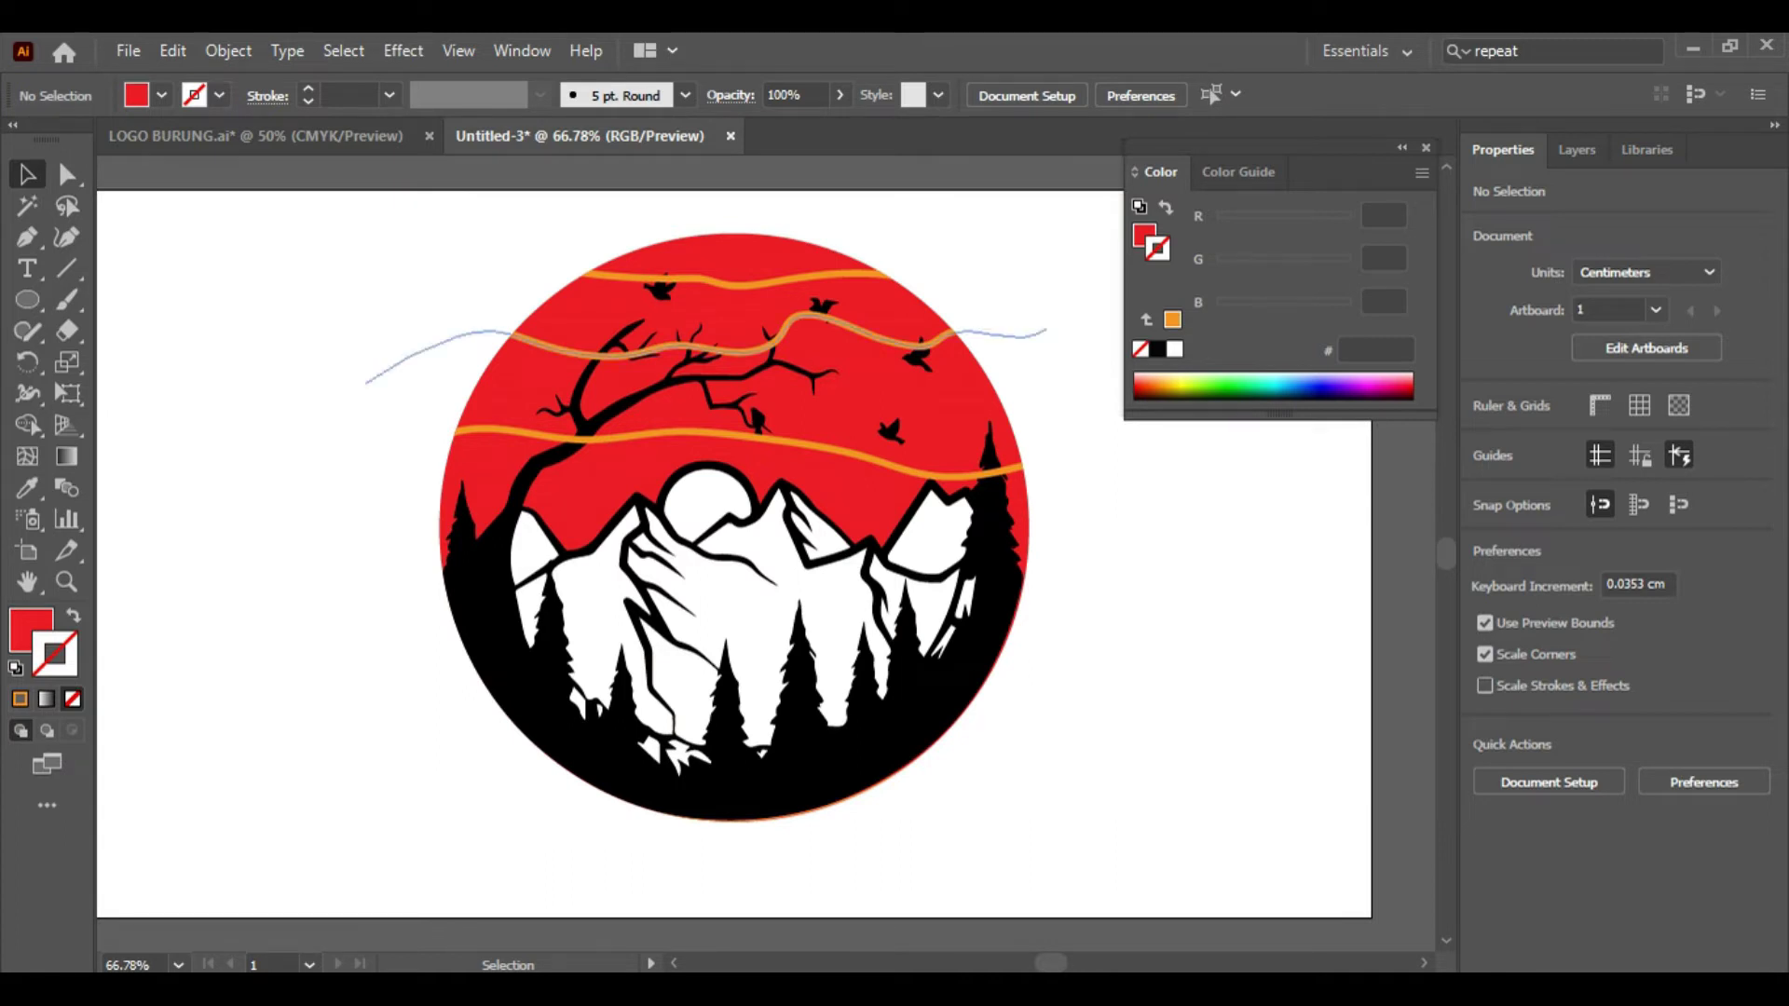
pyautogui.click(750, 280)
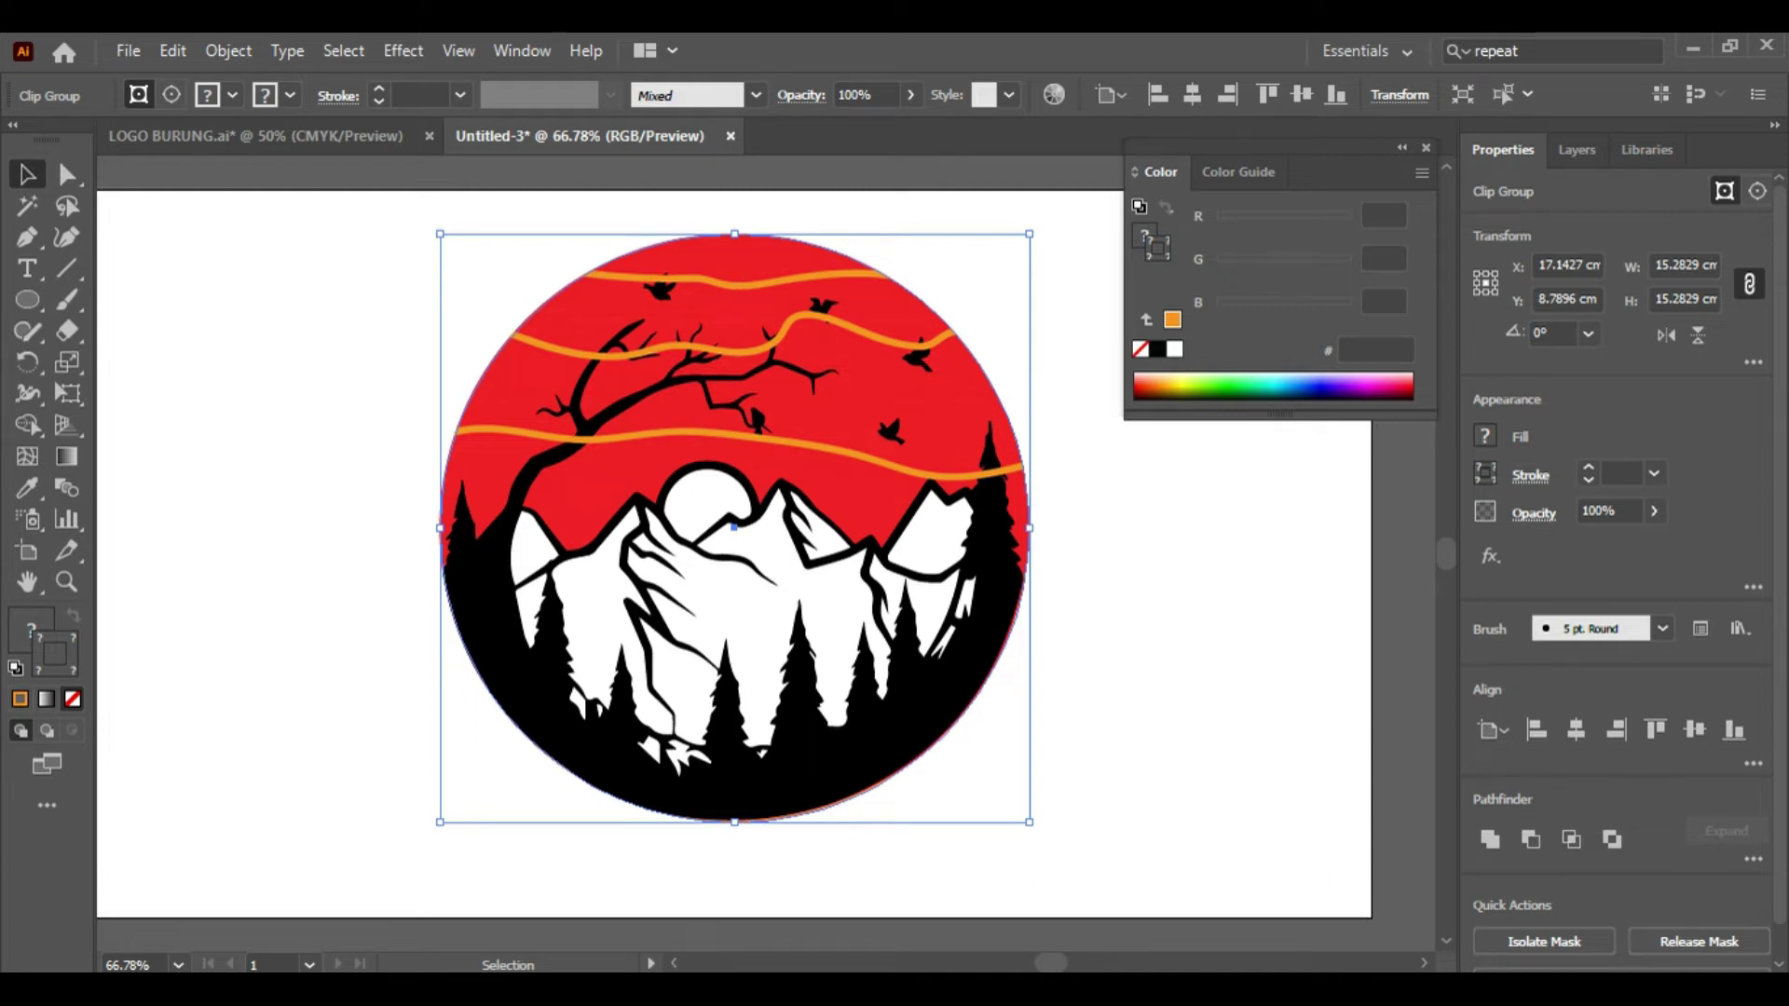
pyautogui.moveTo(820, 699); pyautogui.dragTo(1062, 699)
pyautogui.hotkey('ctrl', 'z')
pyautogui.click(1544, 942)
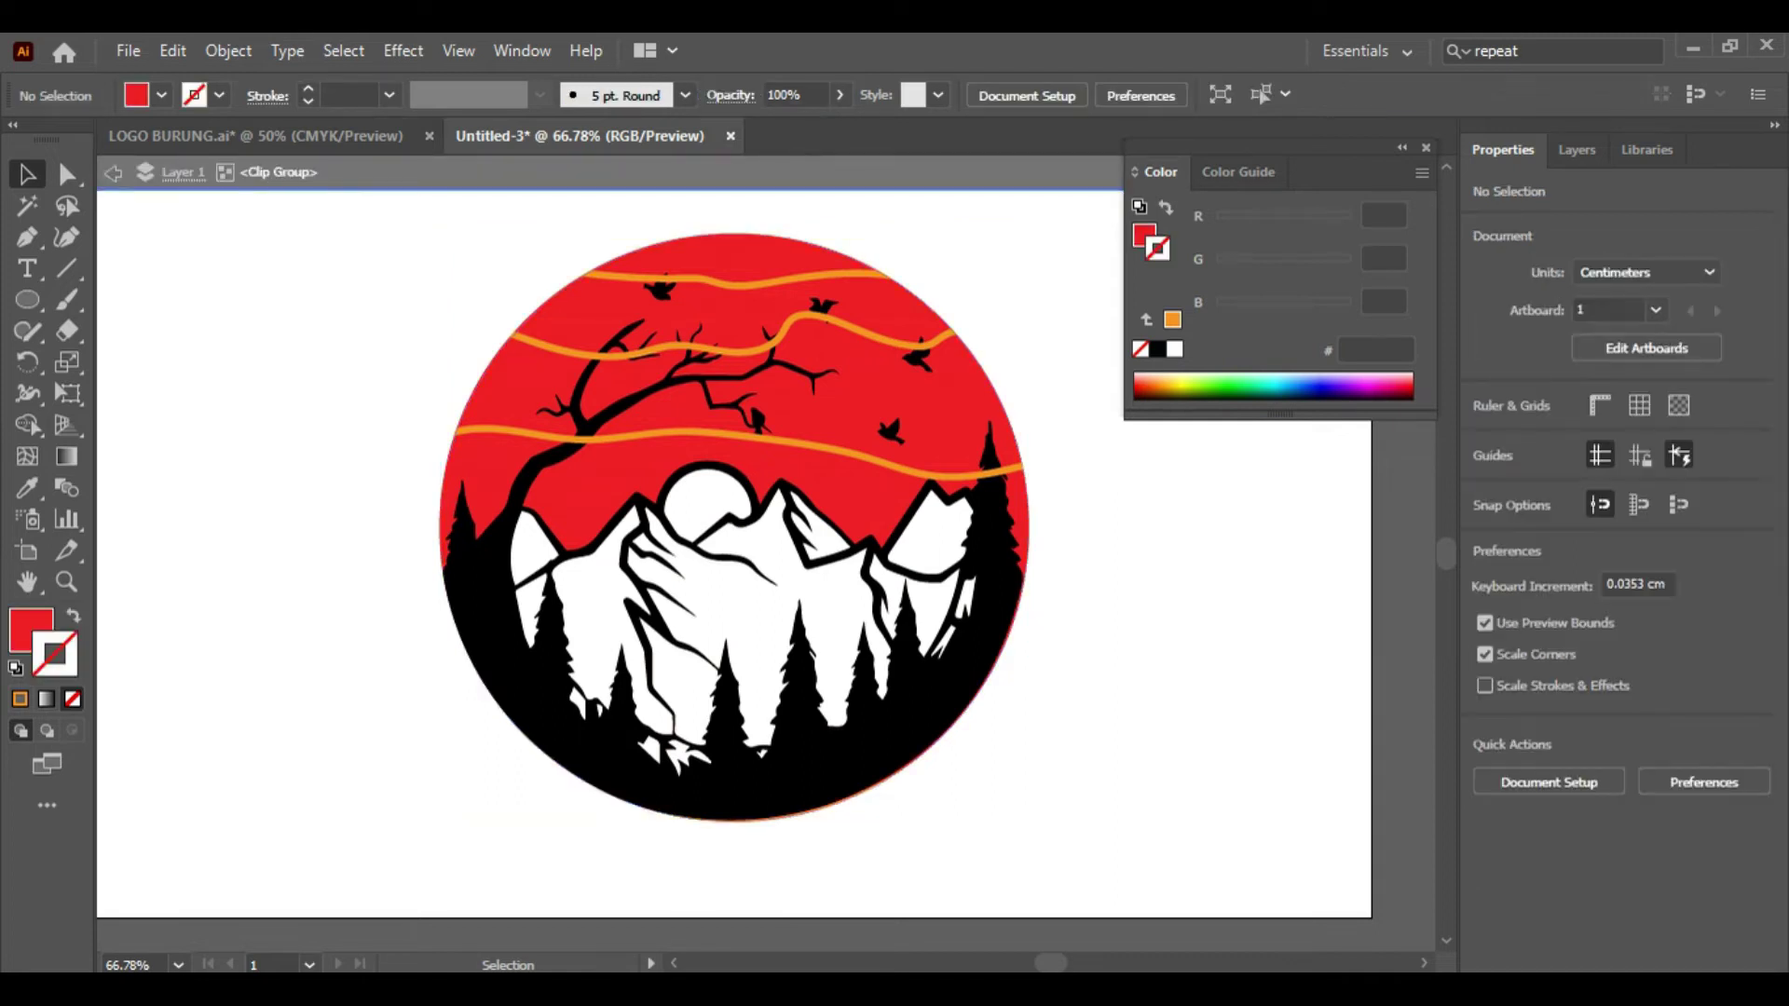
# Step: Select the three orange wave lines together with the red circle
pyautogui.moveTo(939, 468)
pyautogui.mouseDown()
pyautogui.moveTo(958, 257)
pyautogui.moveTo(890, 465)
pyautogui.mouseUp()
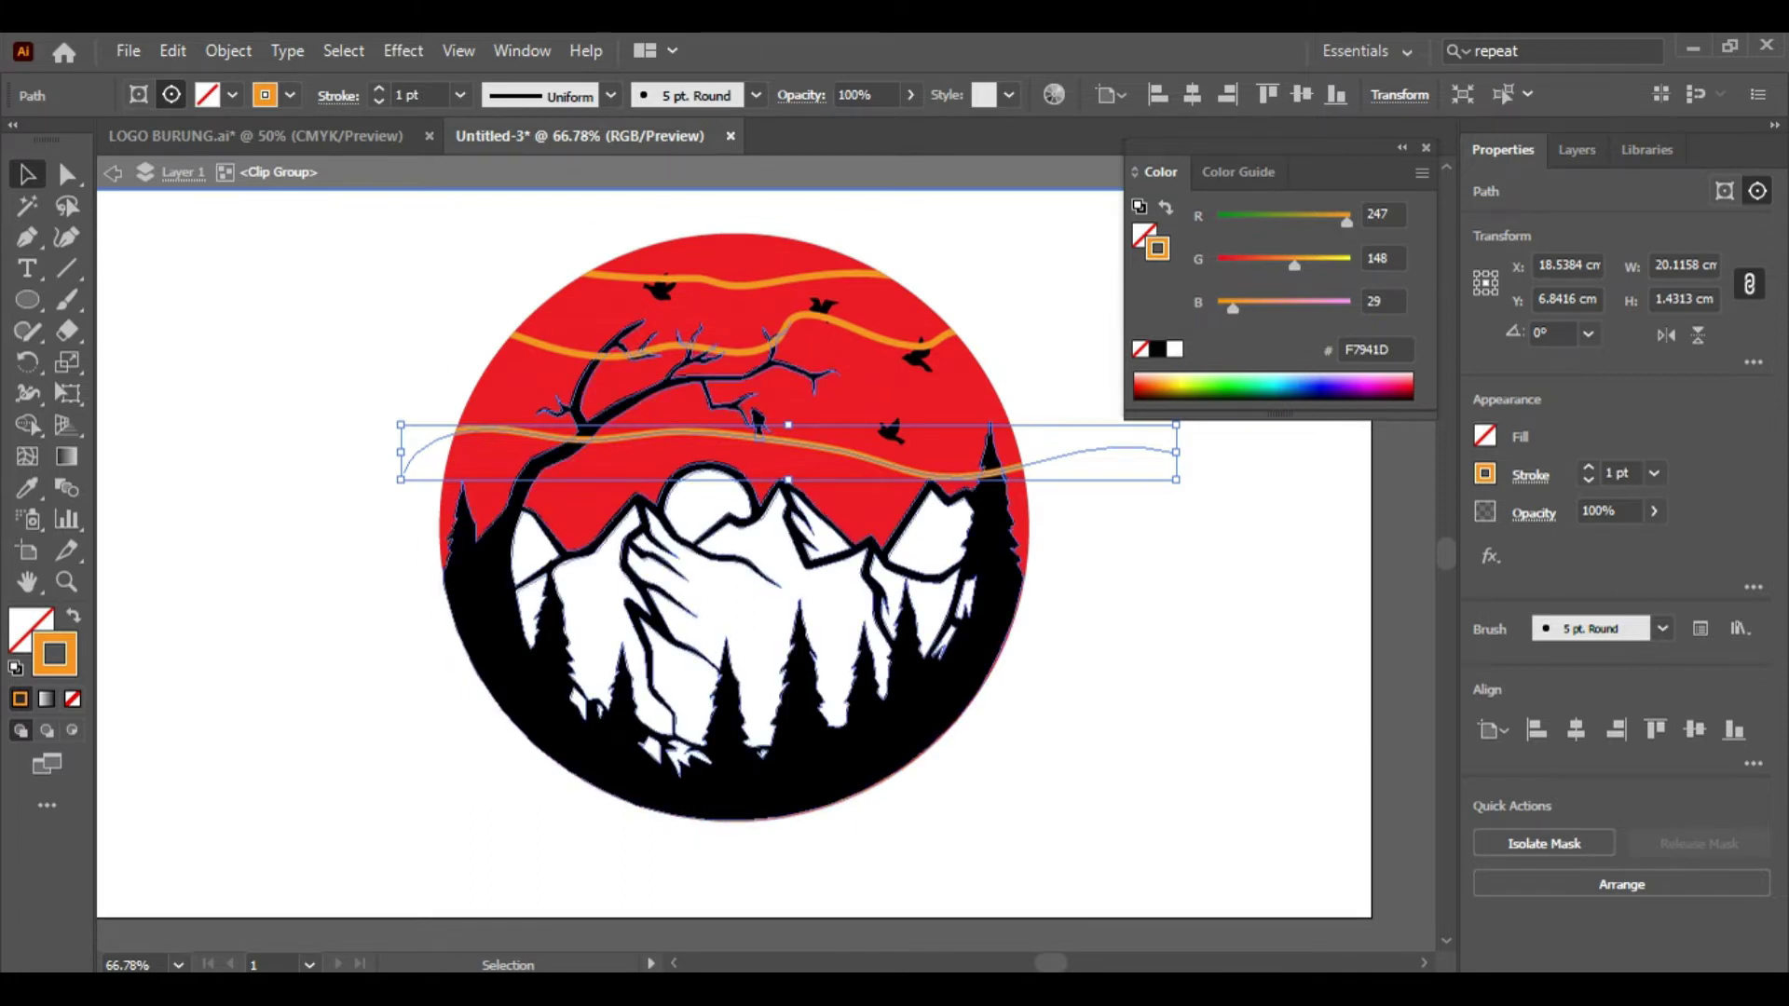
pyautogui.moveTo(900, 460); pyautogui.dragTo(708, 461)
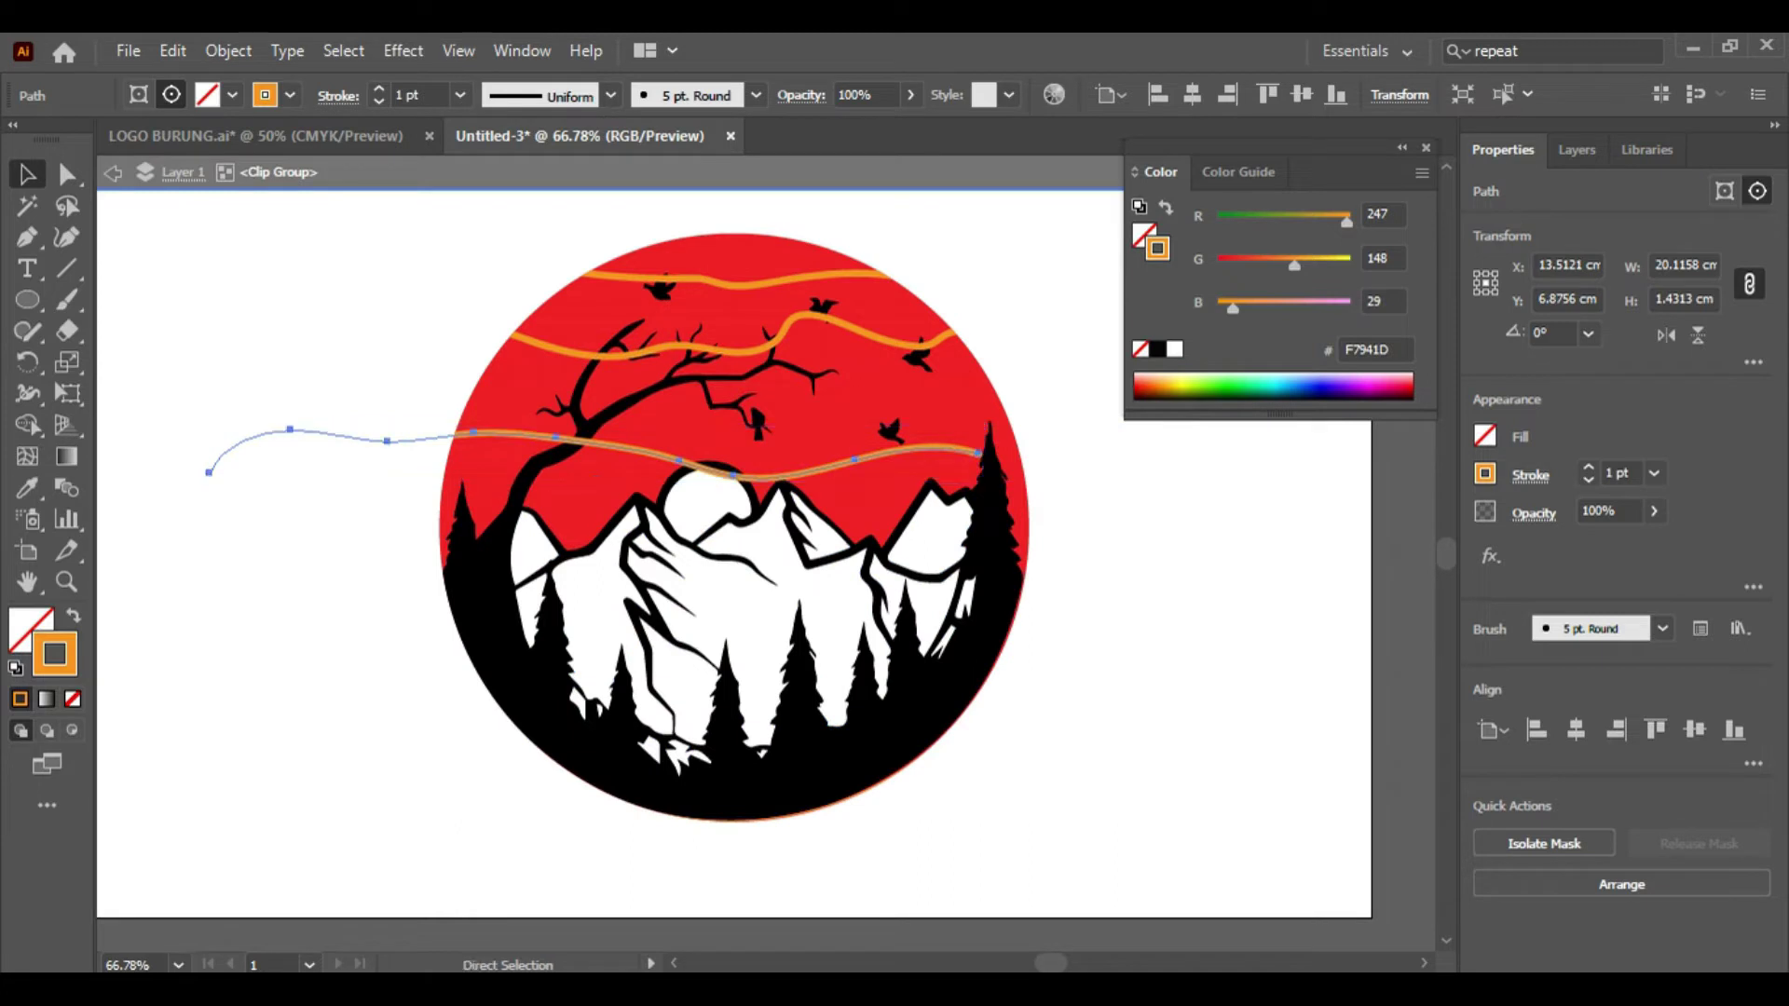
pyautogui.hotkey('ctrl', 'z')
pyautogui.keyDown('shift'); pyautogui.click(822, 247); pyautogui.keyUp('shift')
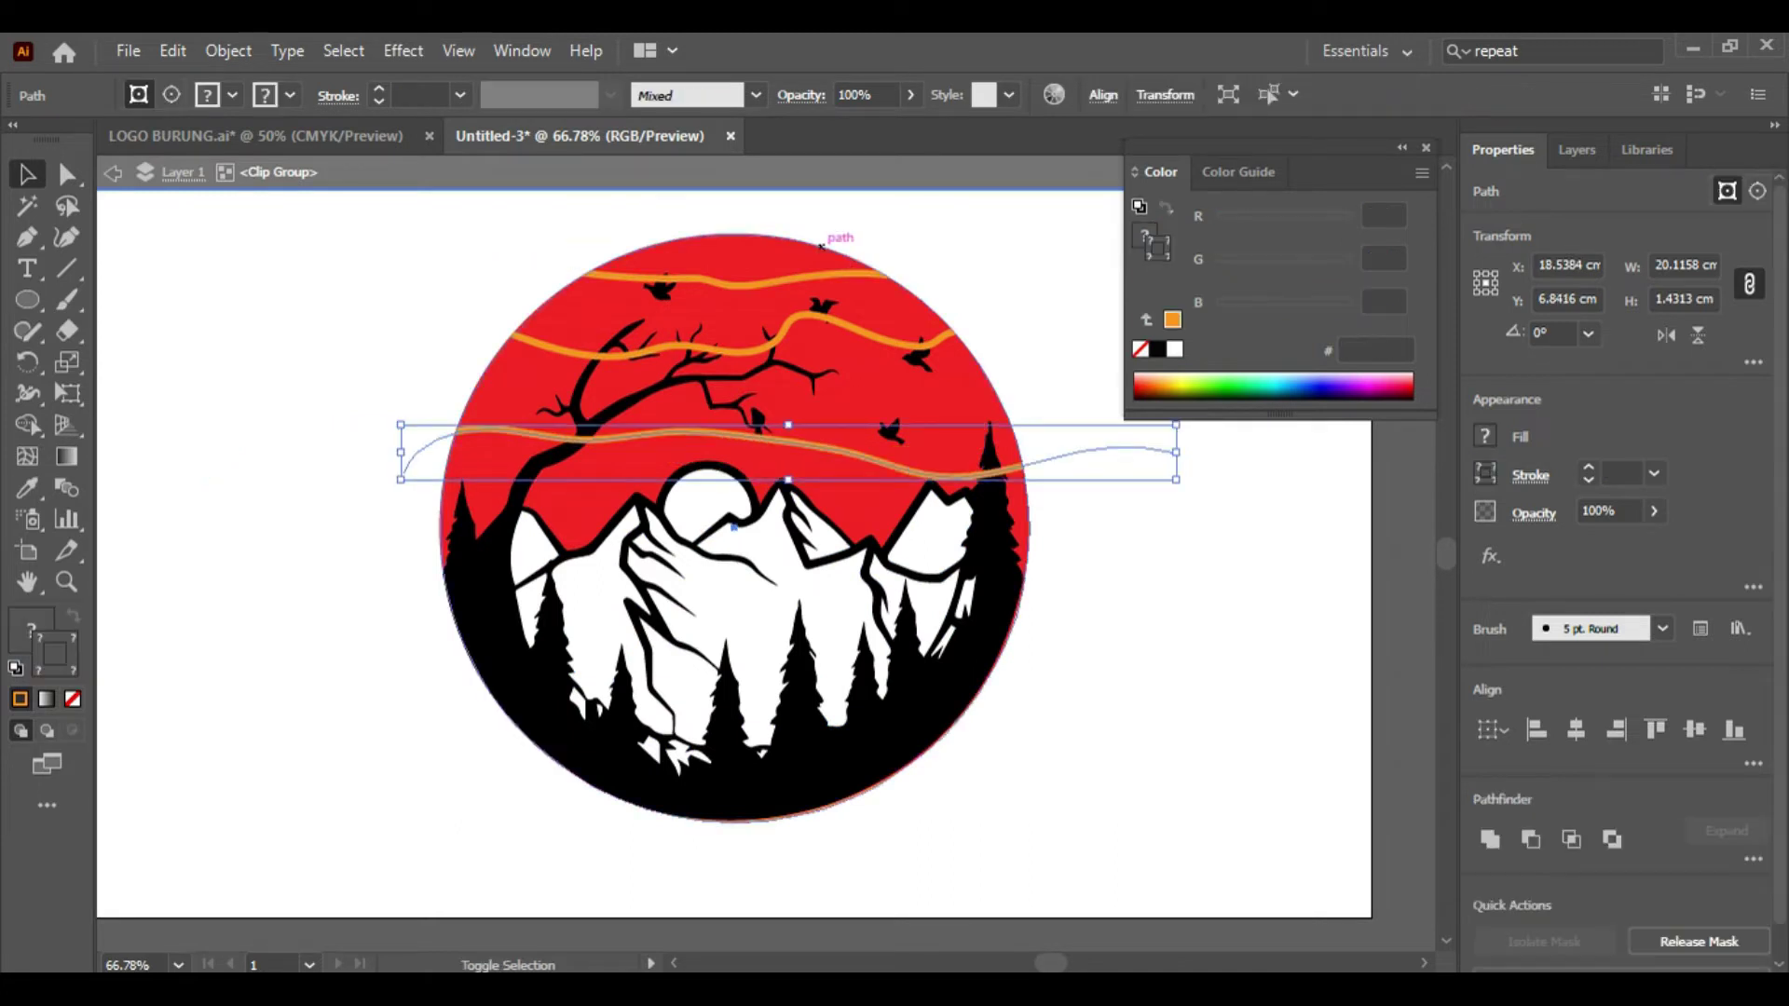
pyautogui.click(830, 322)
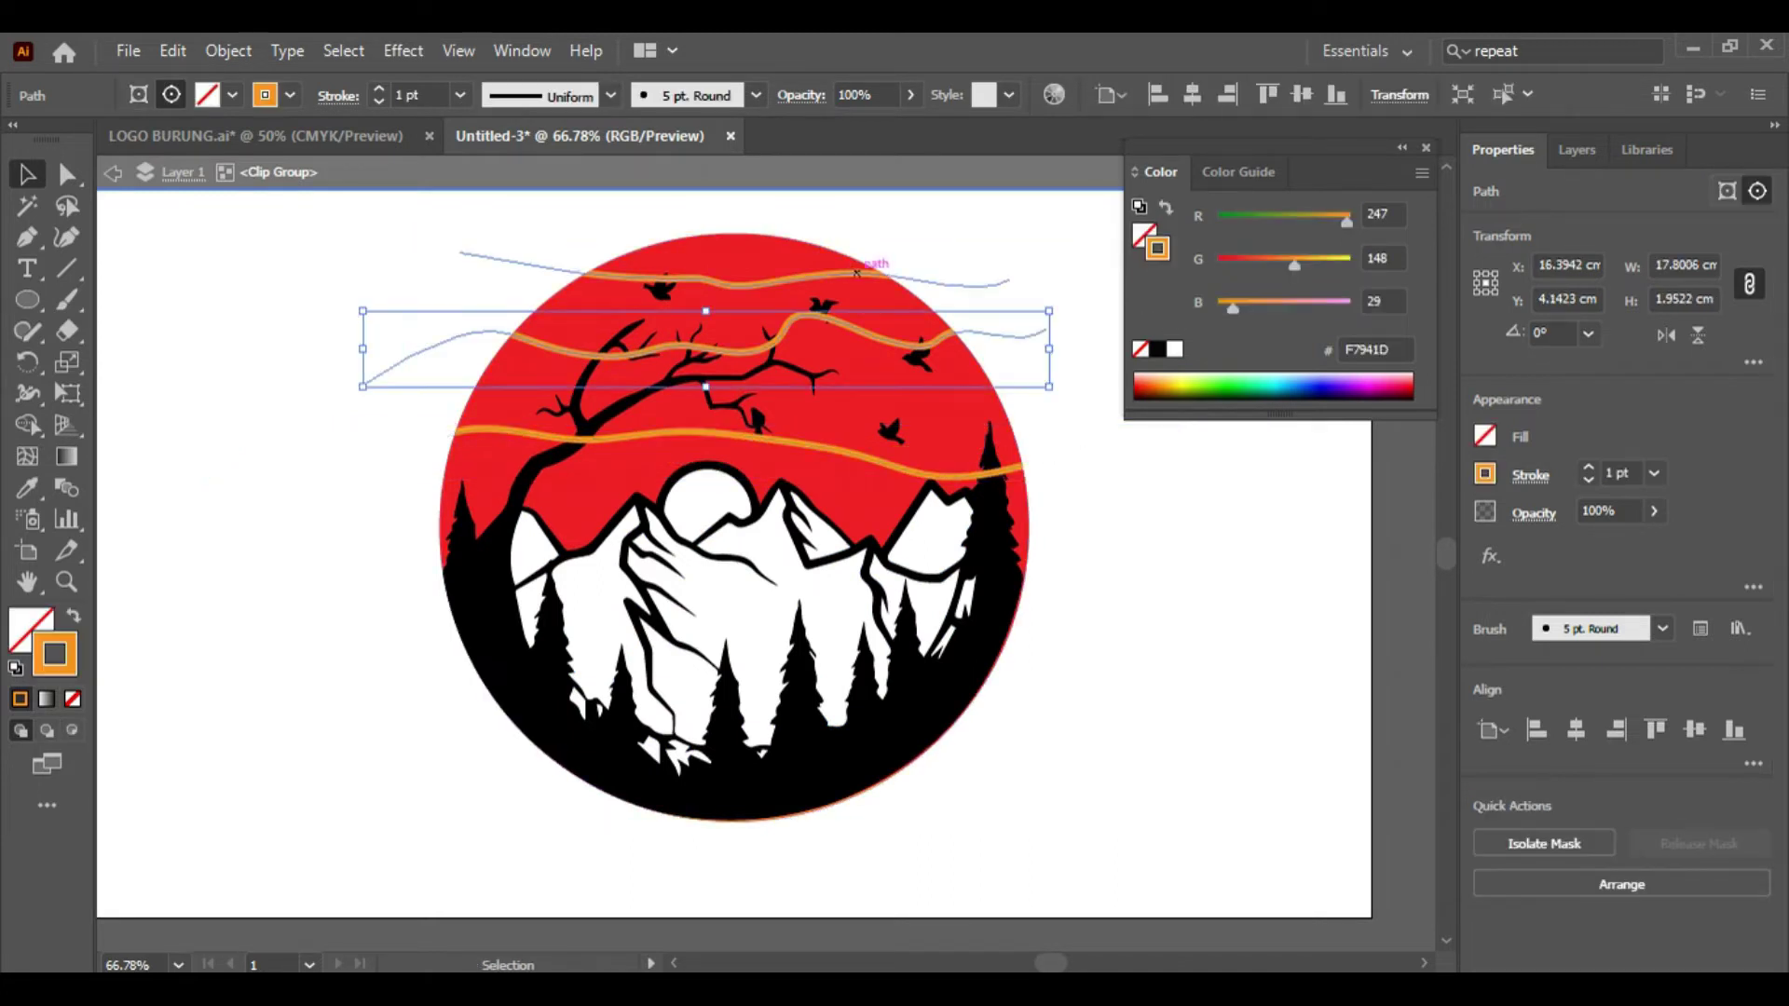
pyautogui.keyDown('shift'); pyautogui.click(857, 272); pyautogui.keyUp('shift')
pyautogui.keyDown('shift'); pyautogui.click(727, 434); pyautogui.keyUp('shift')
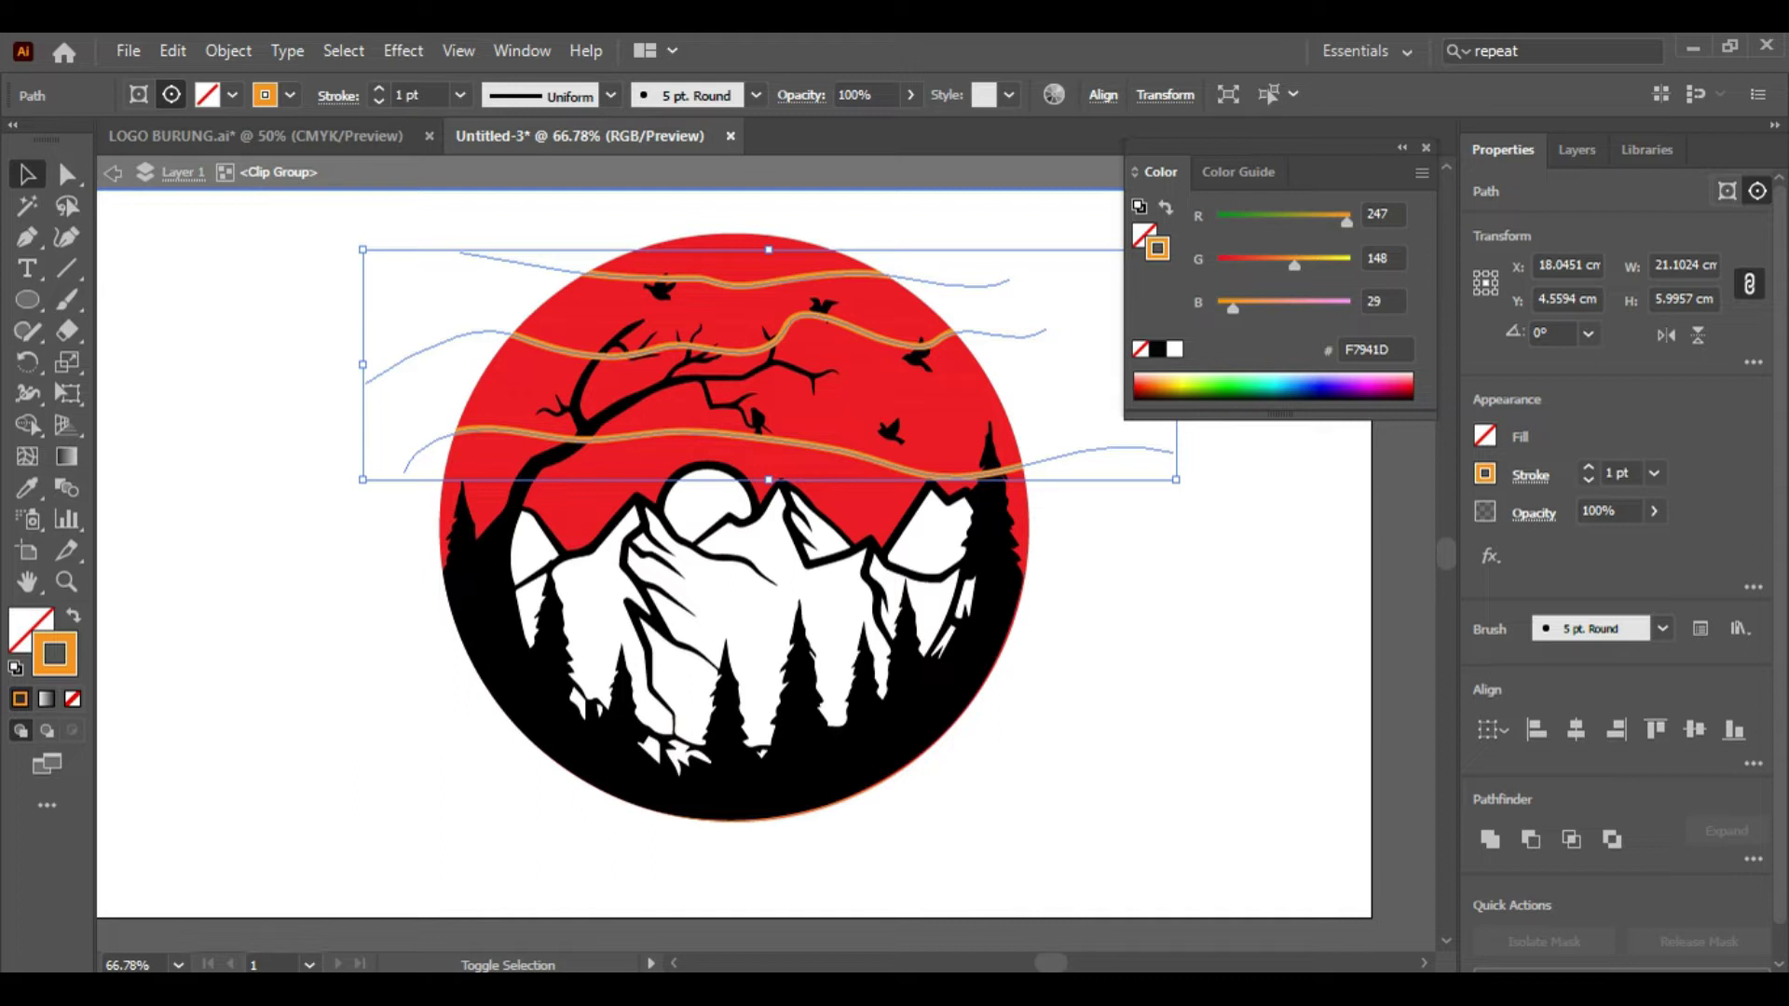
pyautogui.keyDown('shift'); pyautogui.click(798, 814); pyautogui.keyUp('shift')
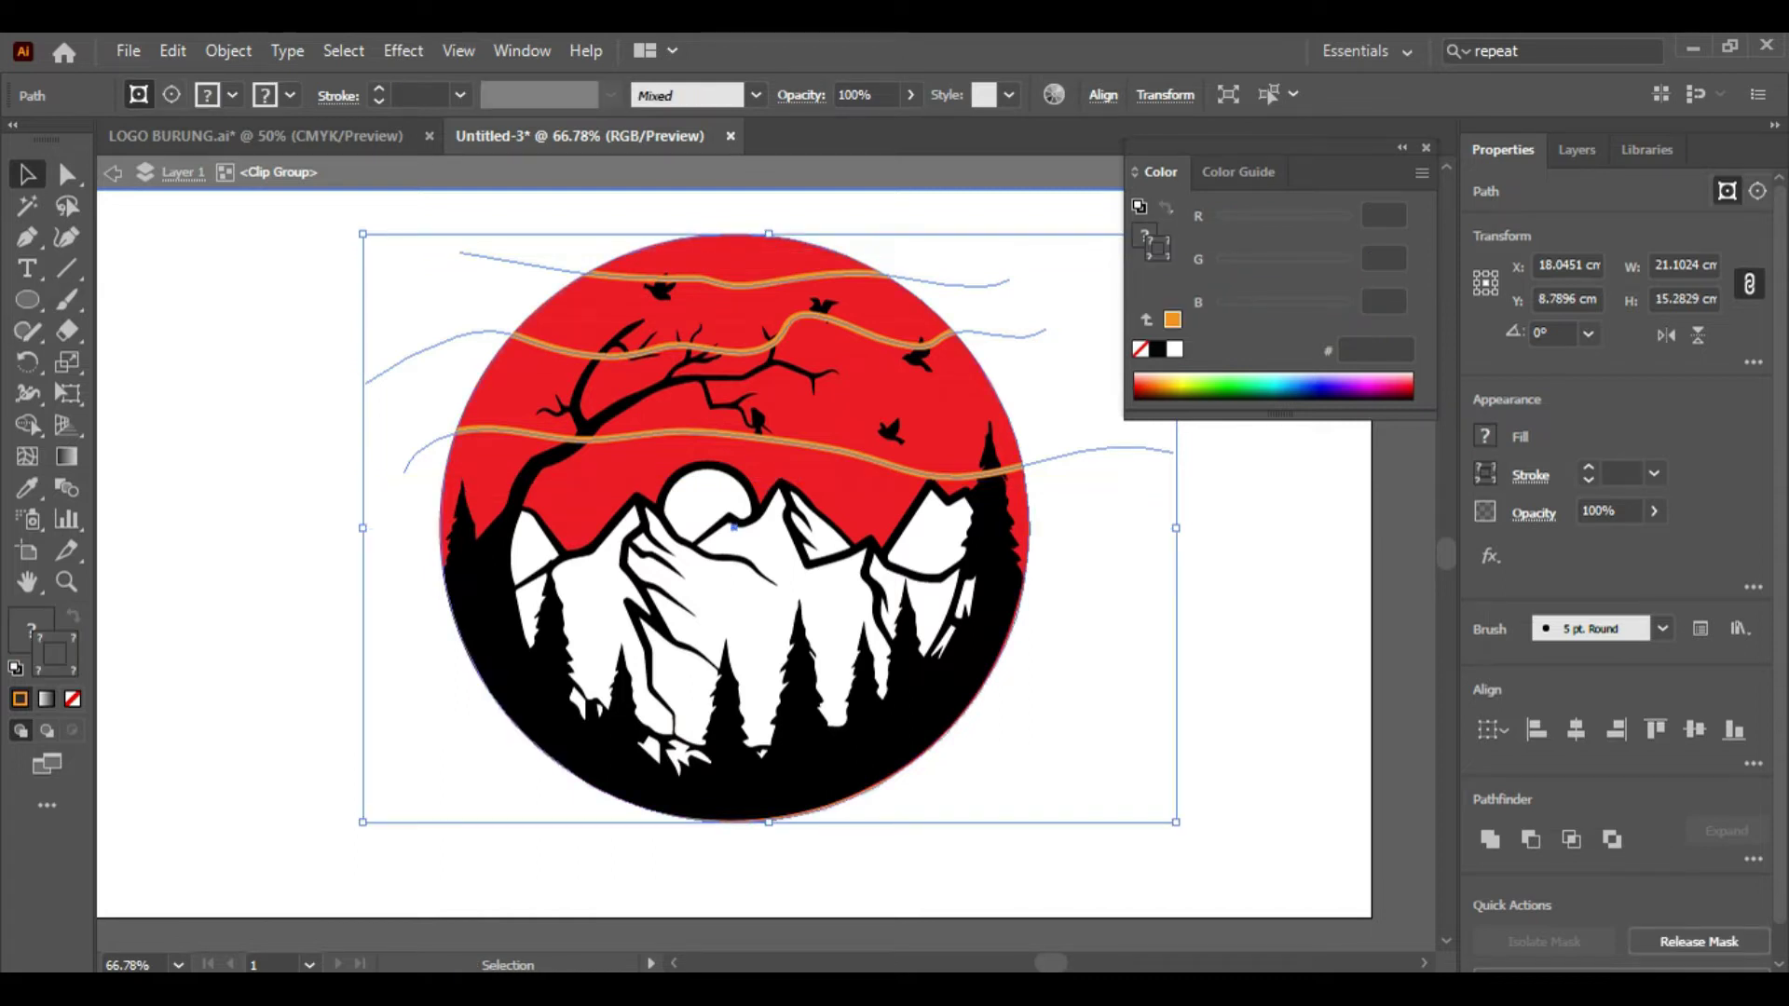
# Step: Divide the red circle along the three wave lines, release the clipping mask, and select the band group
pyautogui.click(1754, 860)
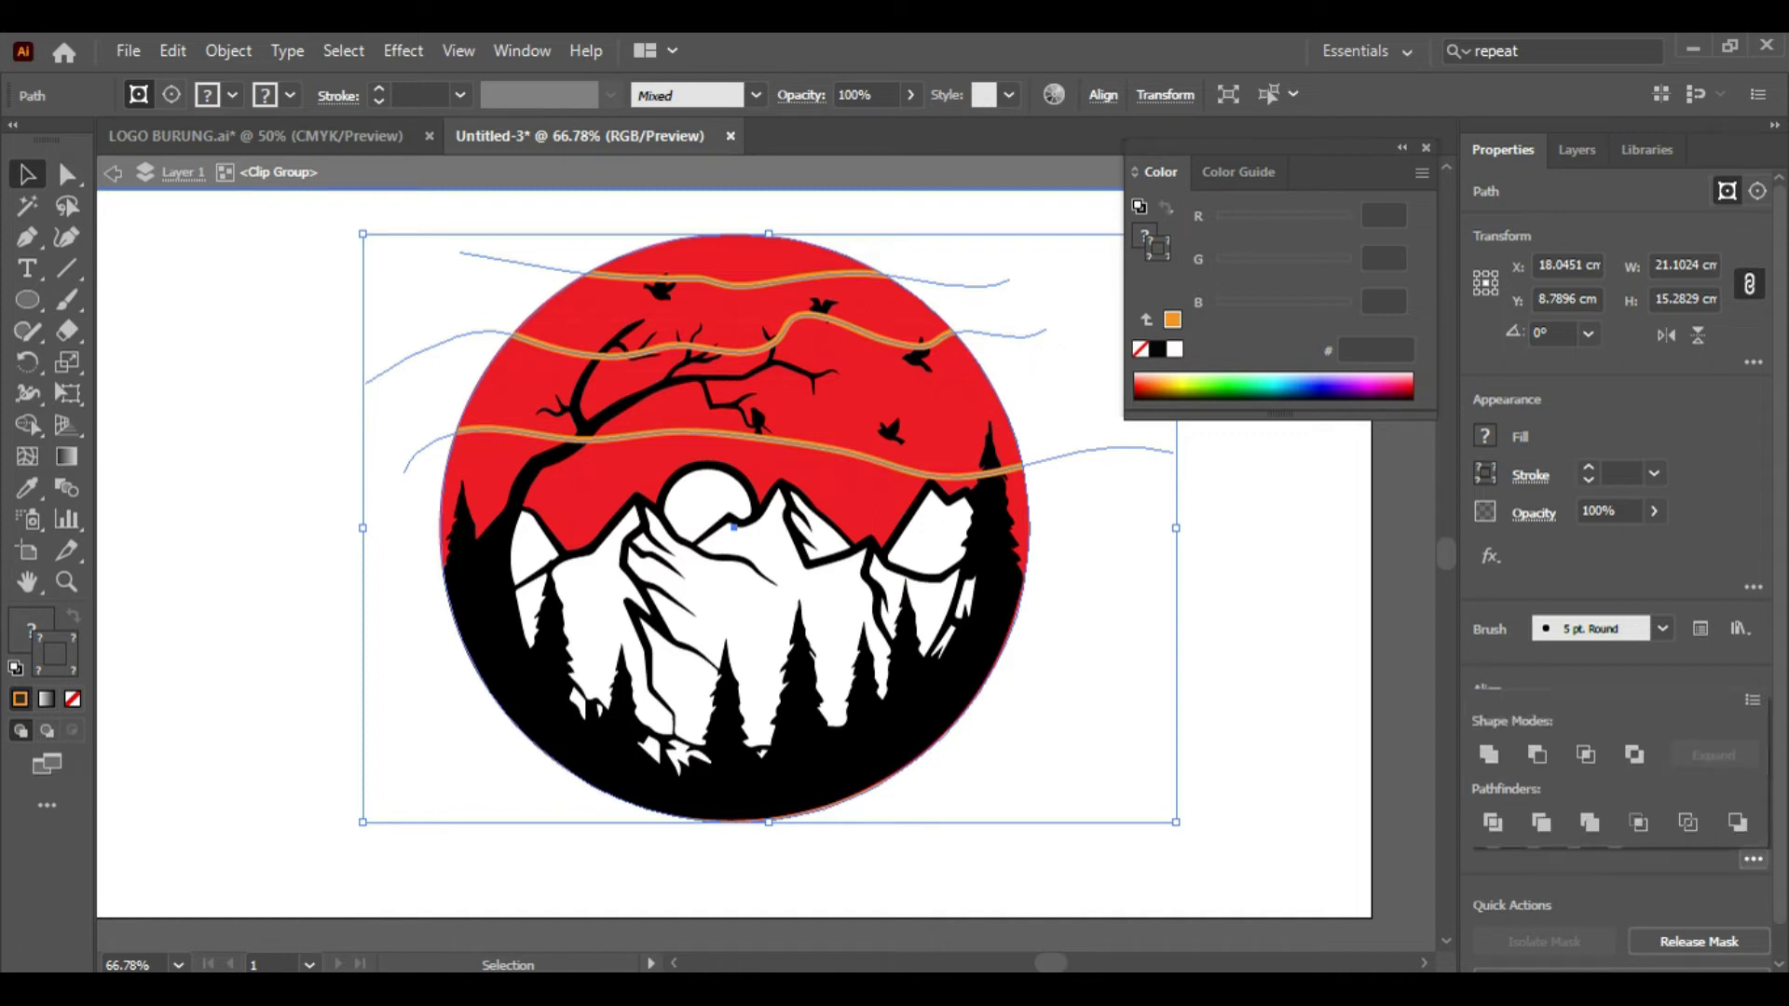
pyautogui.click(1492, 822)
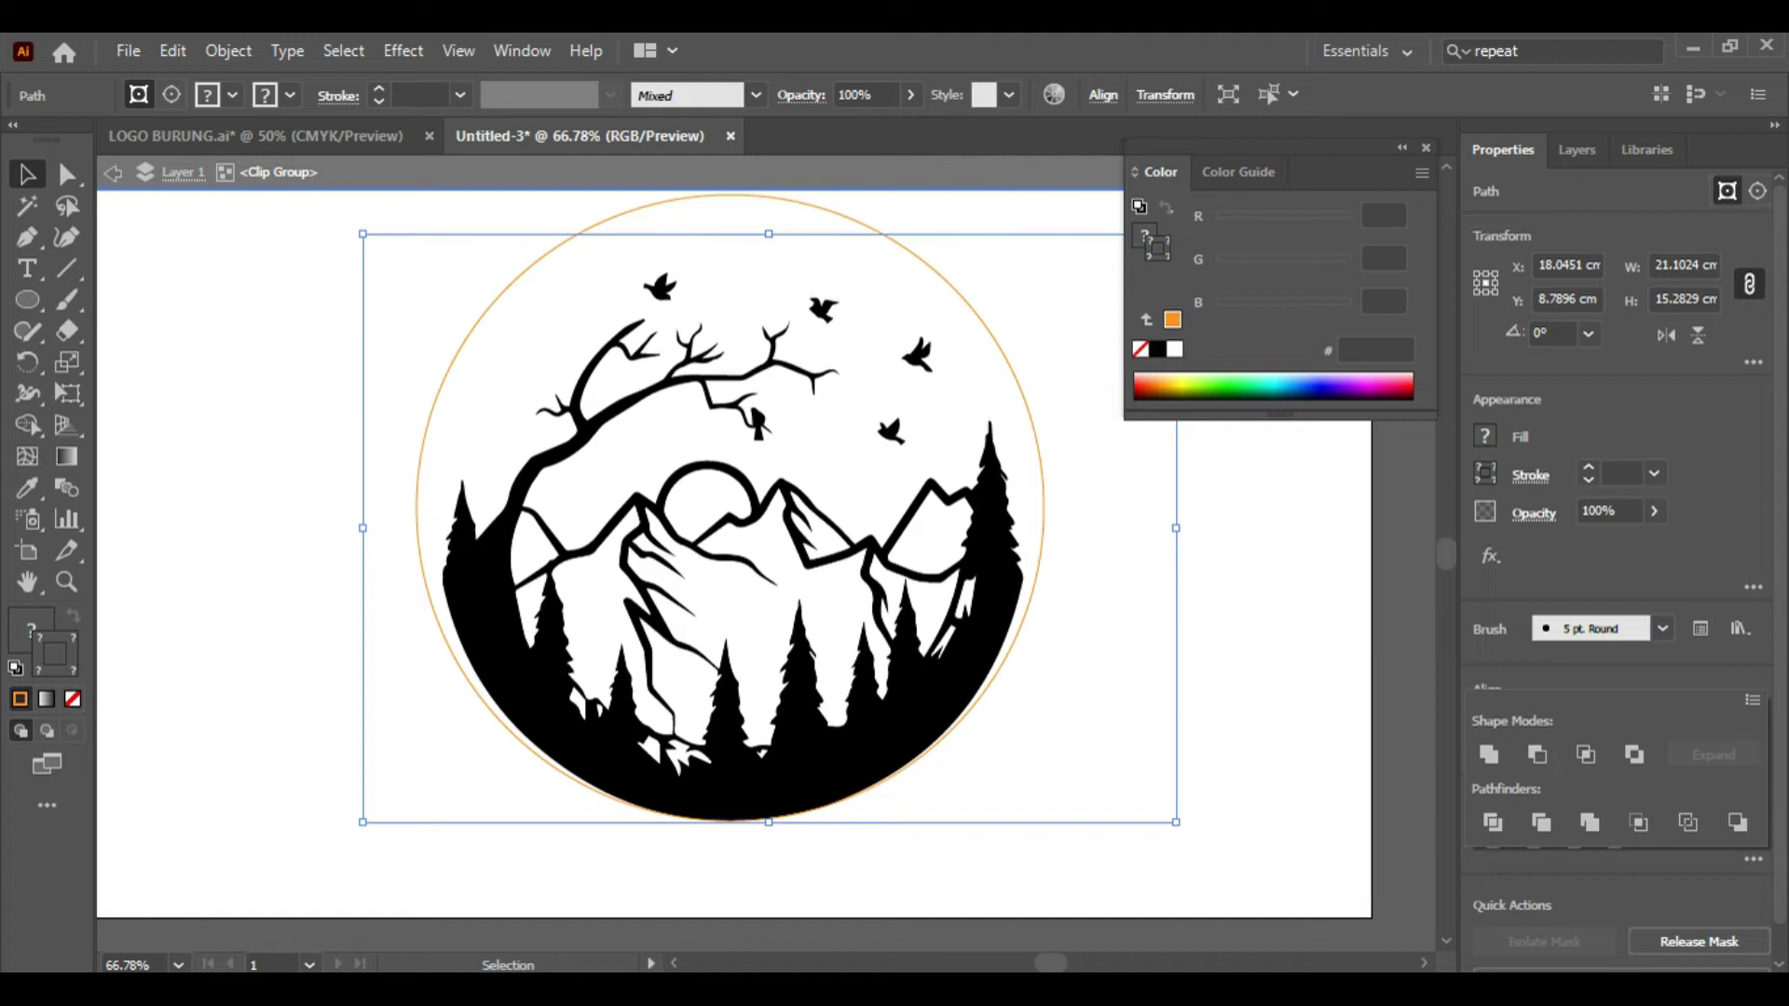
pyautogui.click(1699, 941)
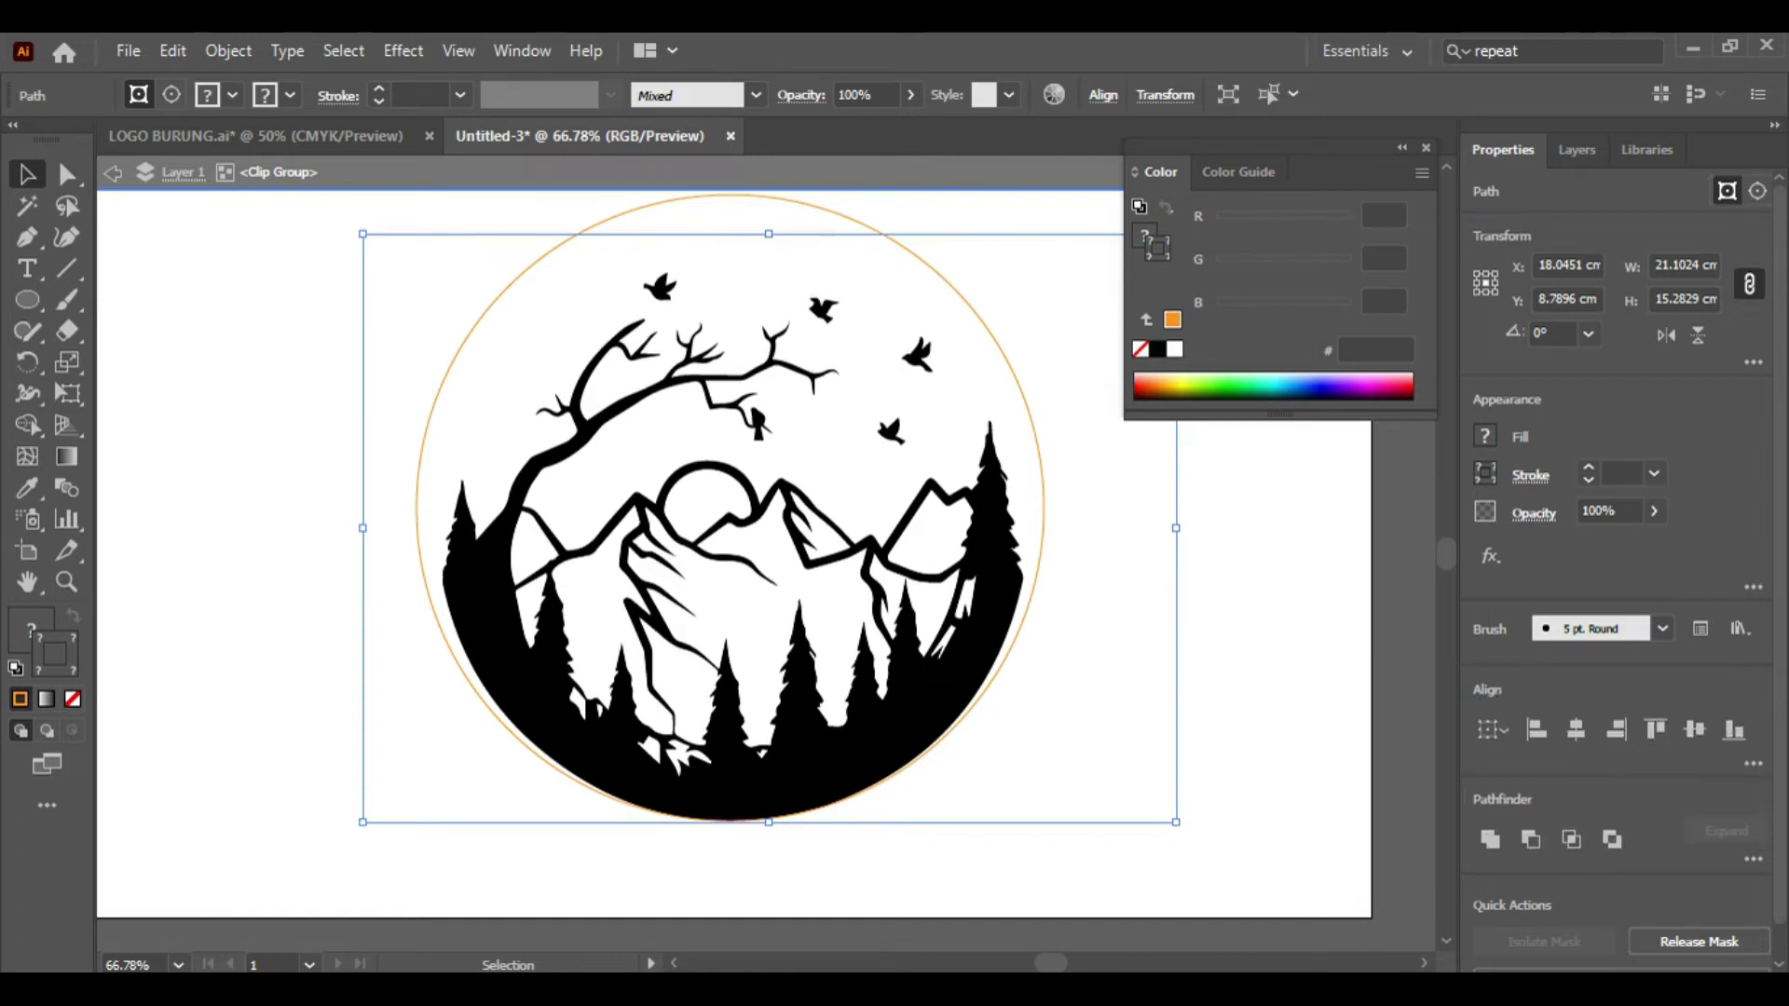
pyautogui.hotkey('ctrl', 'shift', 'a')
pyautogui.click(831, 212)
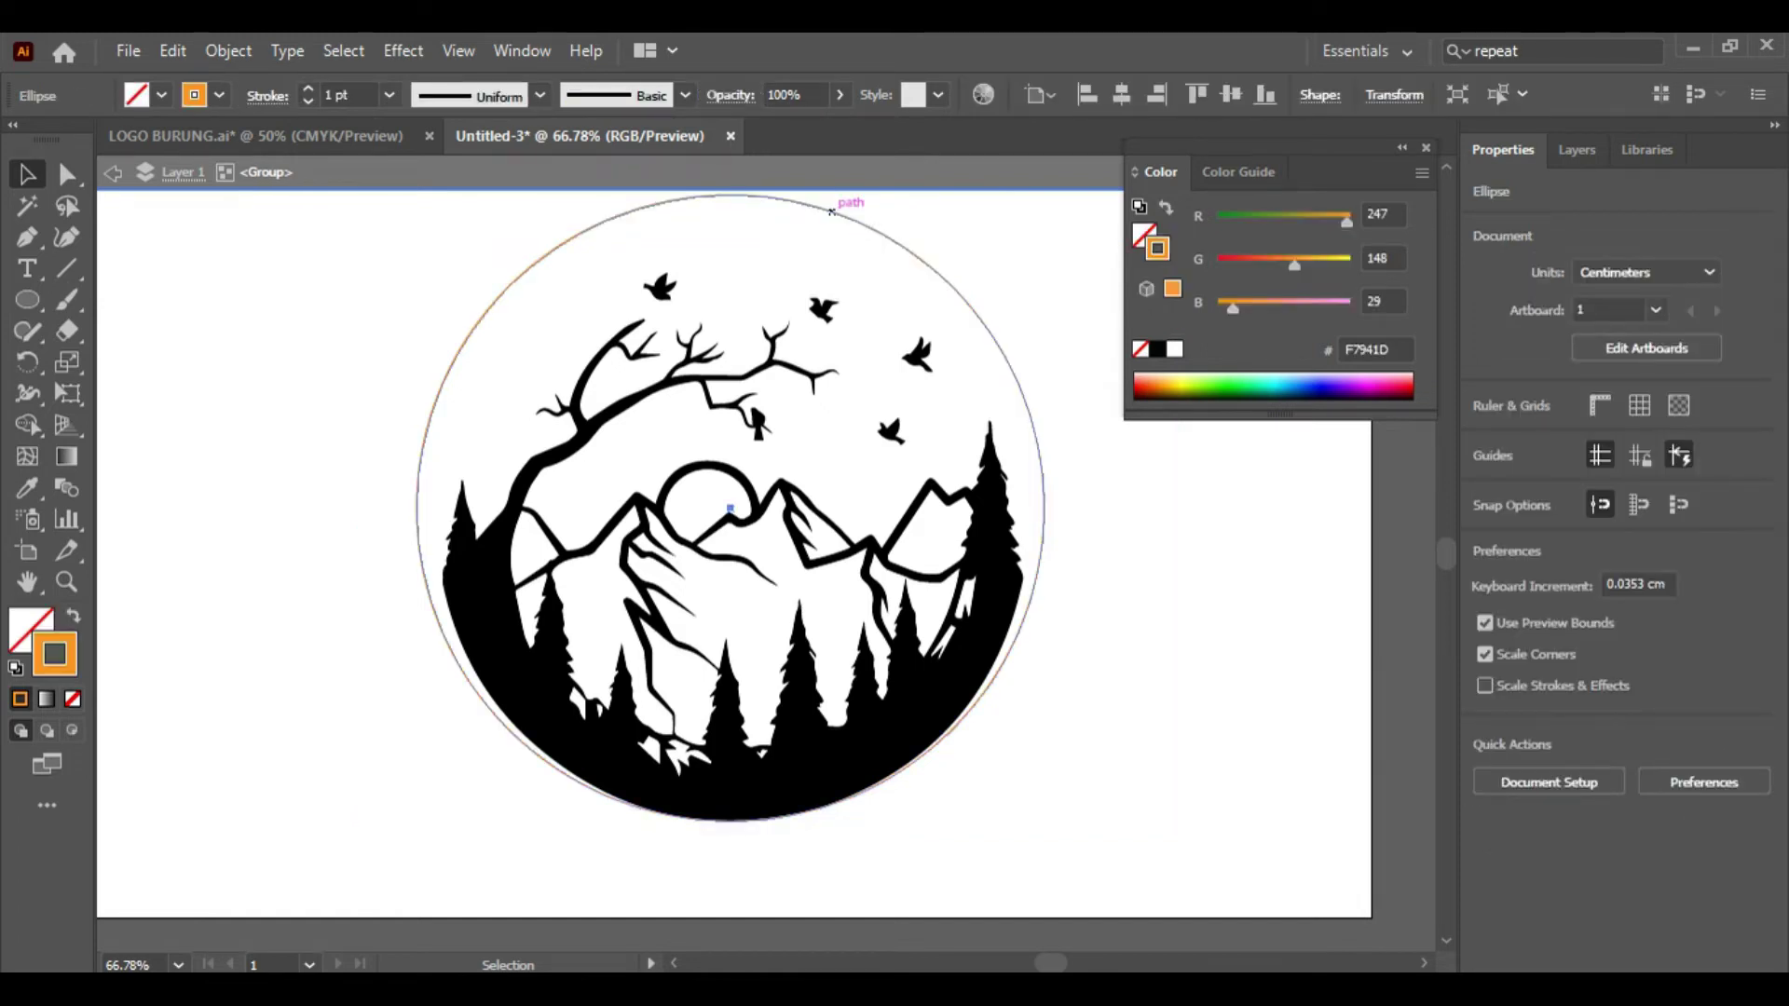
pyautogui.moveTo(831, 211); pyautogui.dragTo(866, 228)
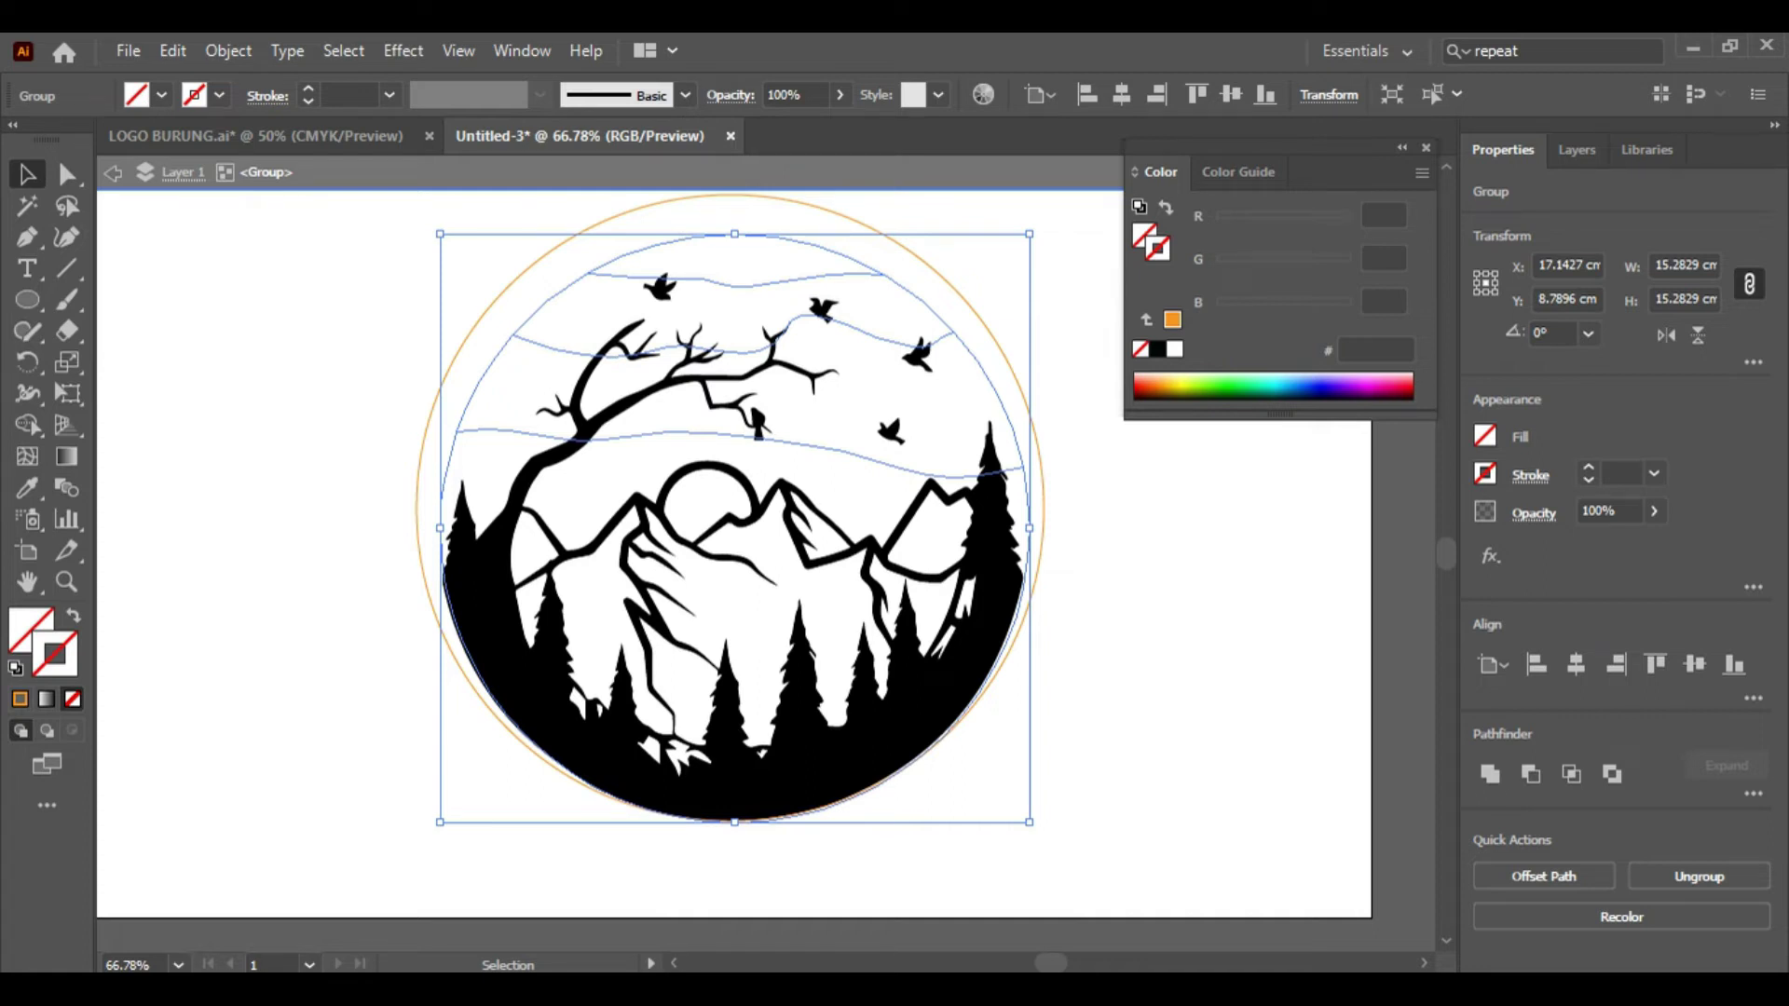
# Step: Ungroup the divided bands and fill the large lower band with orange
pyautogui.click(1699, 876)
pyautogui.hotkey('ctrl', 'shift', 'a')
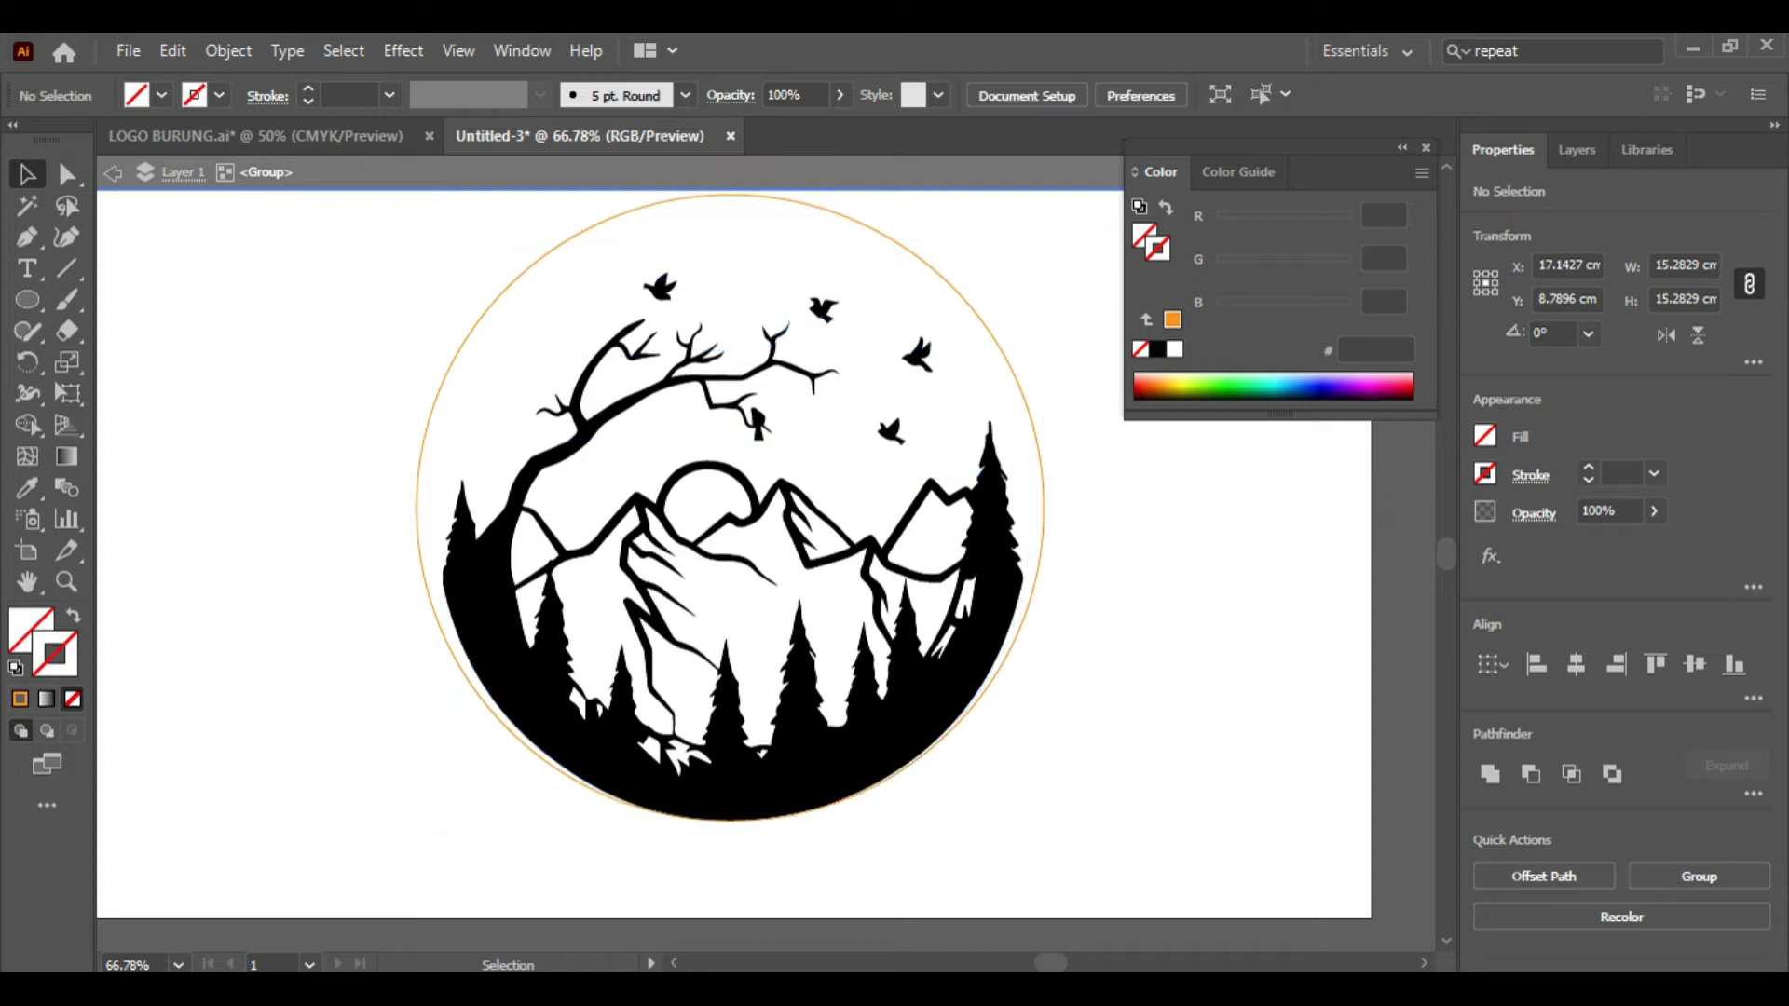
pyautogui.click(885, 463)
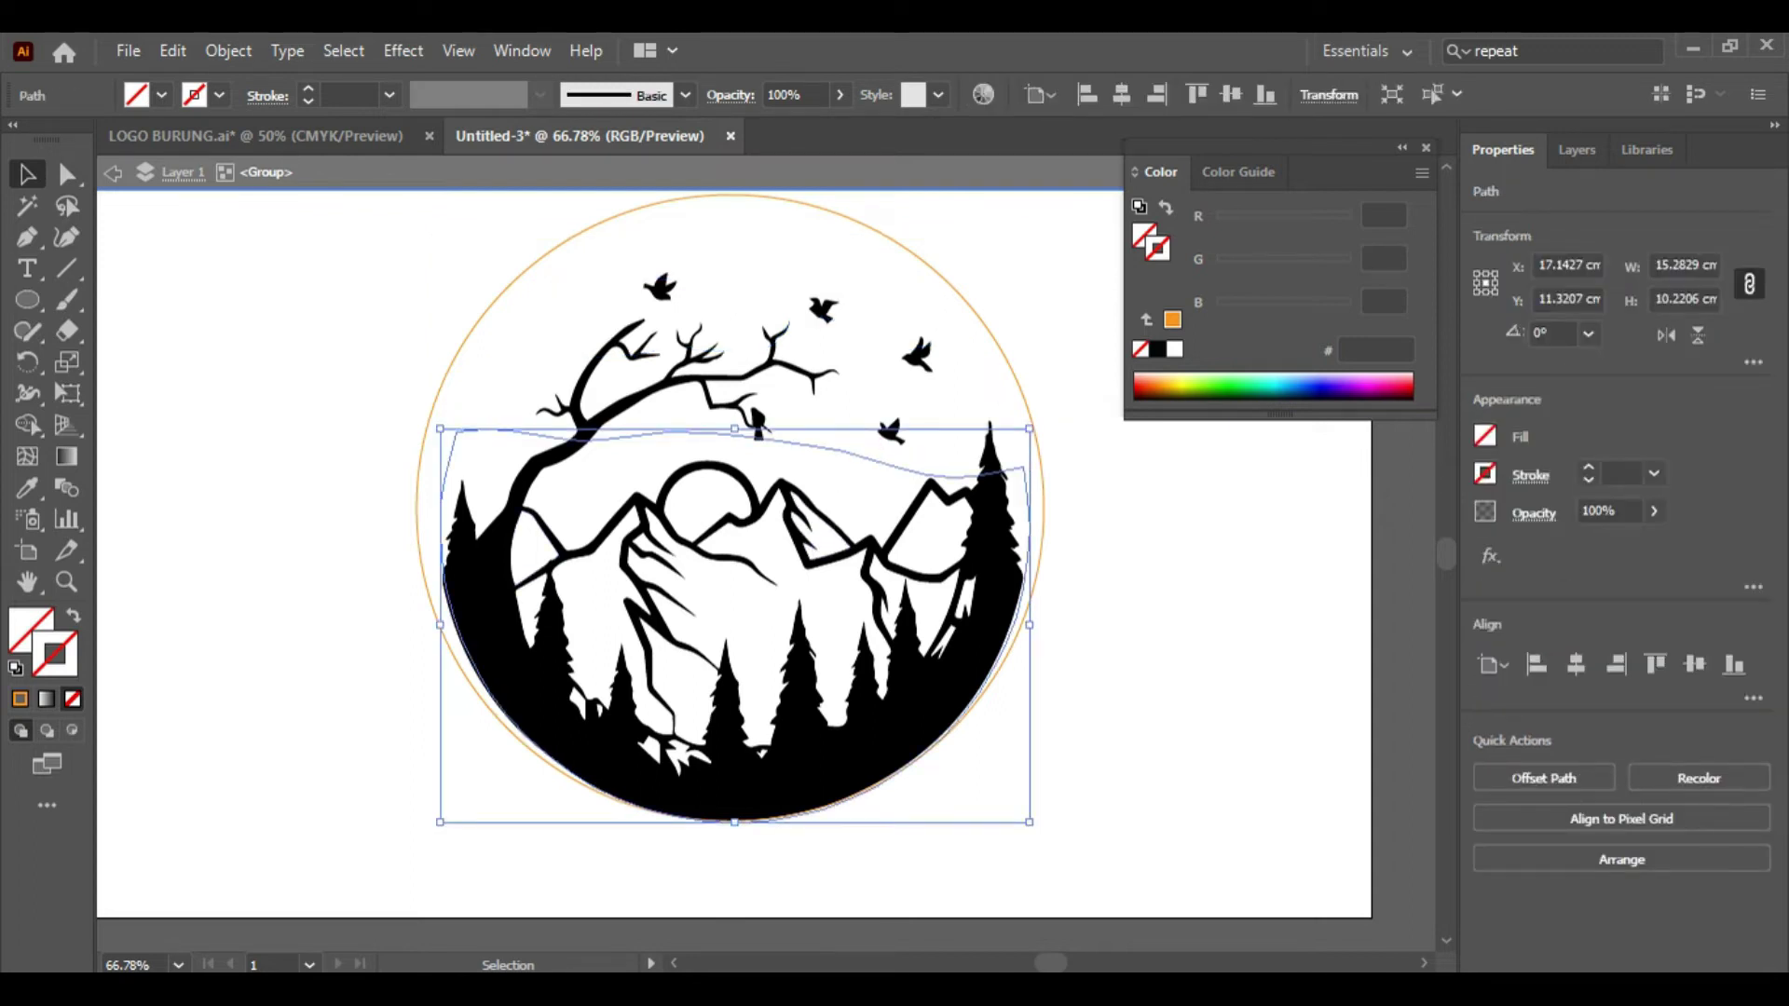
pyautogui.click(31, 630)
pyautogui.click(161, 94)
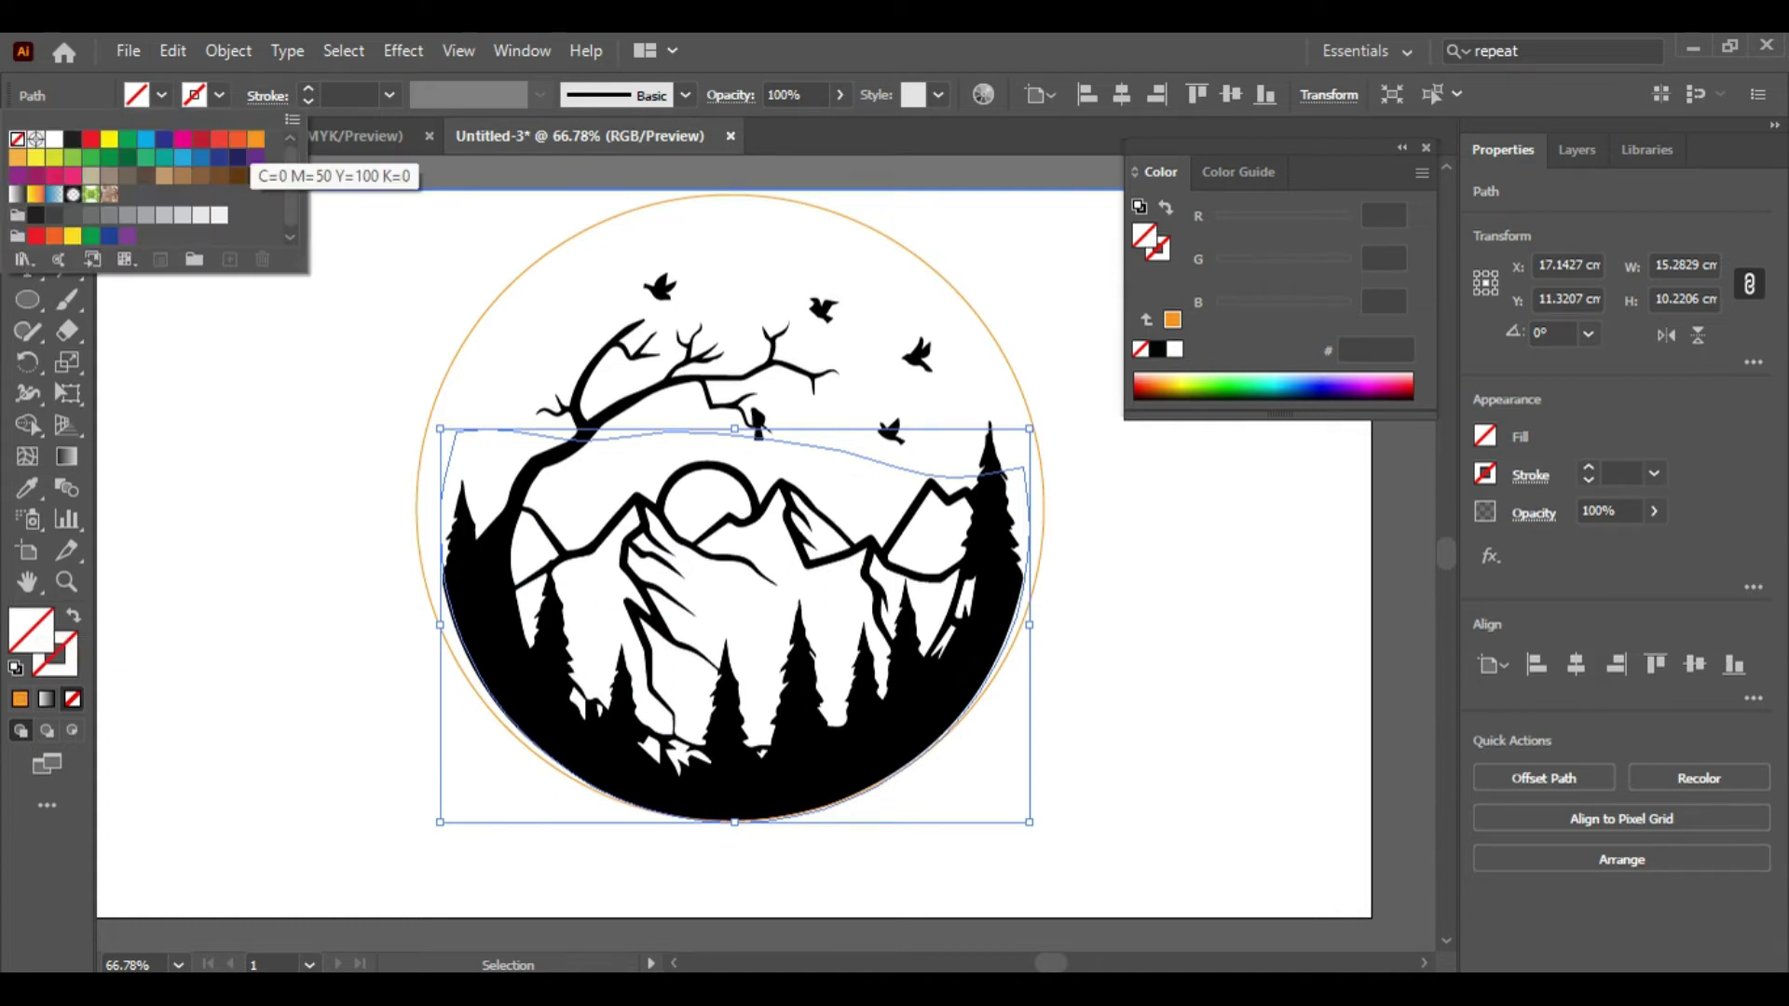
pyautogui.click(257, 139)
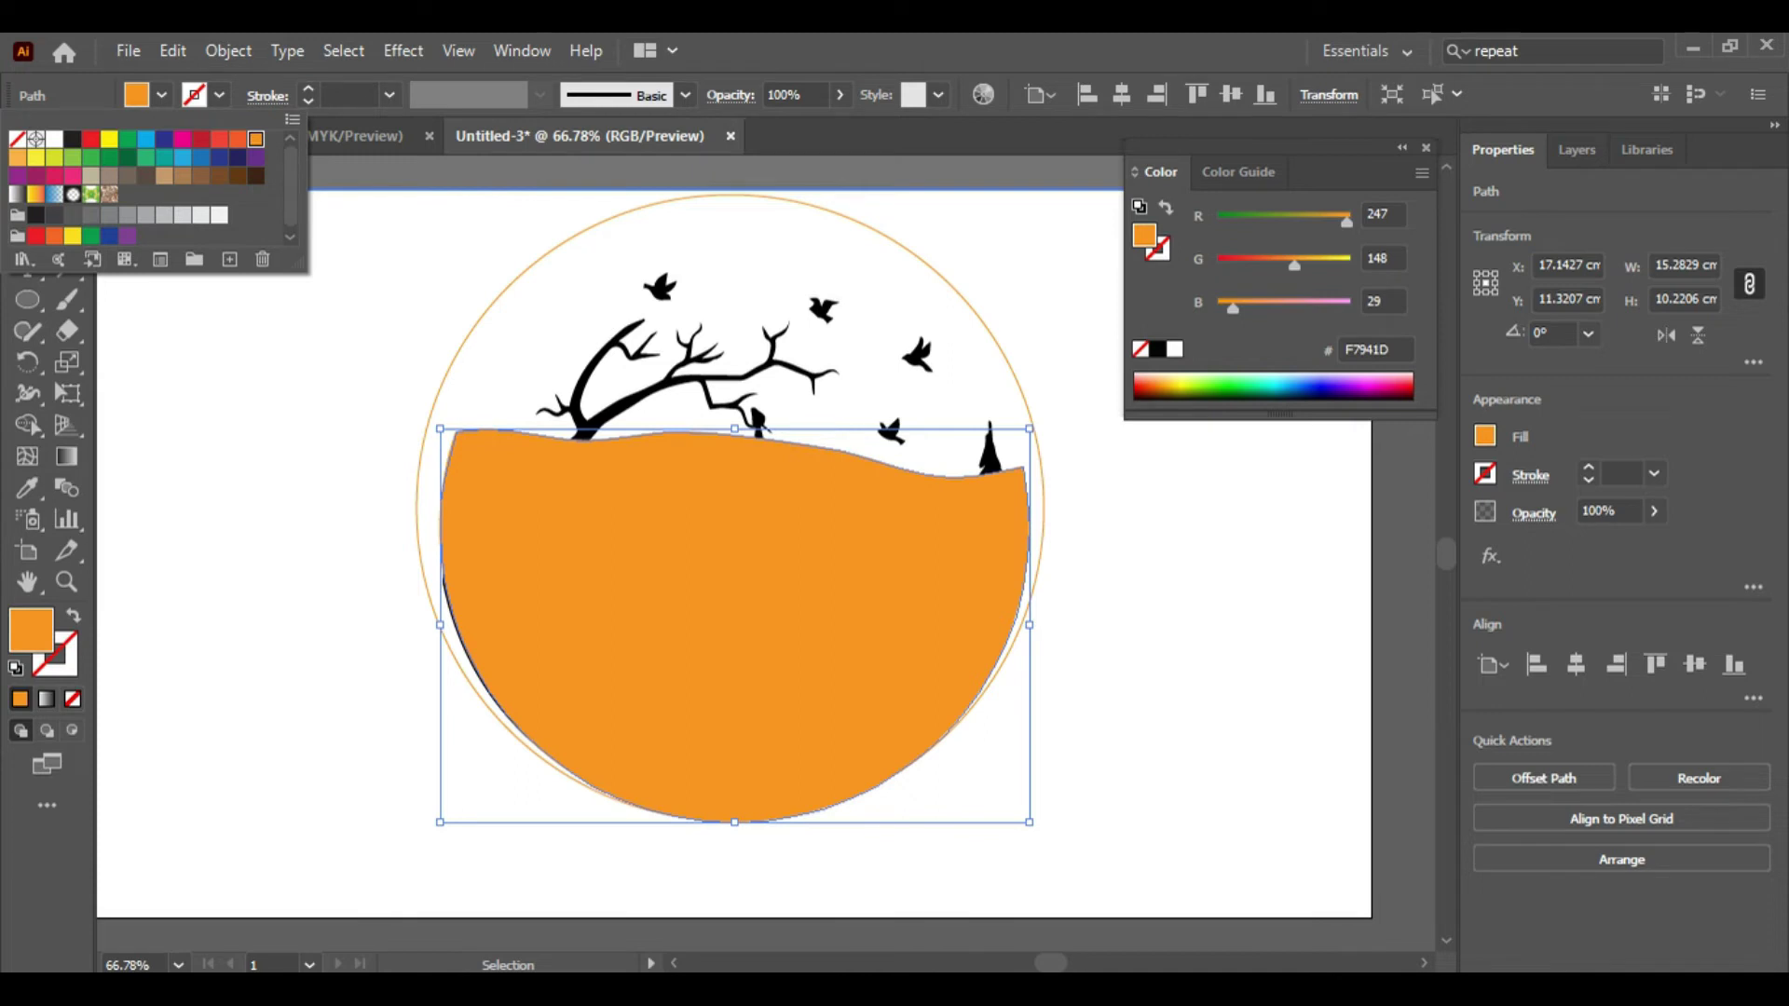
pyautogui.press('Escape')
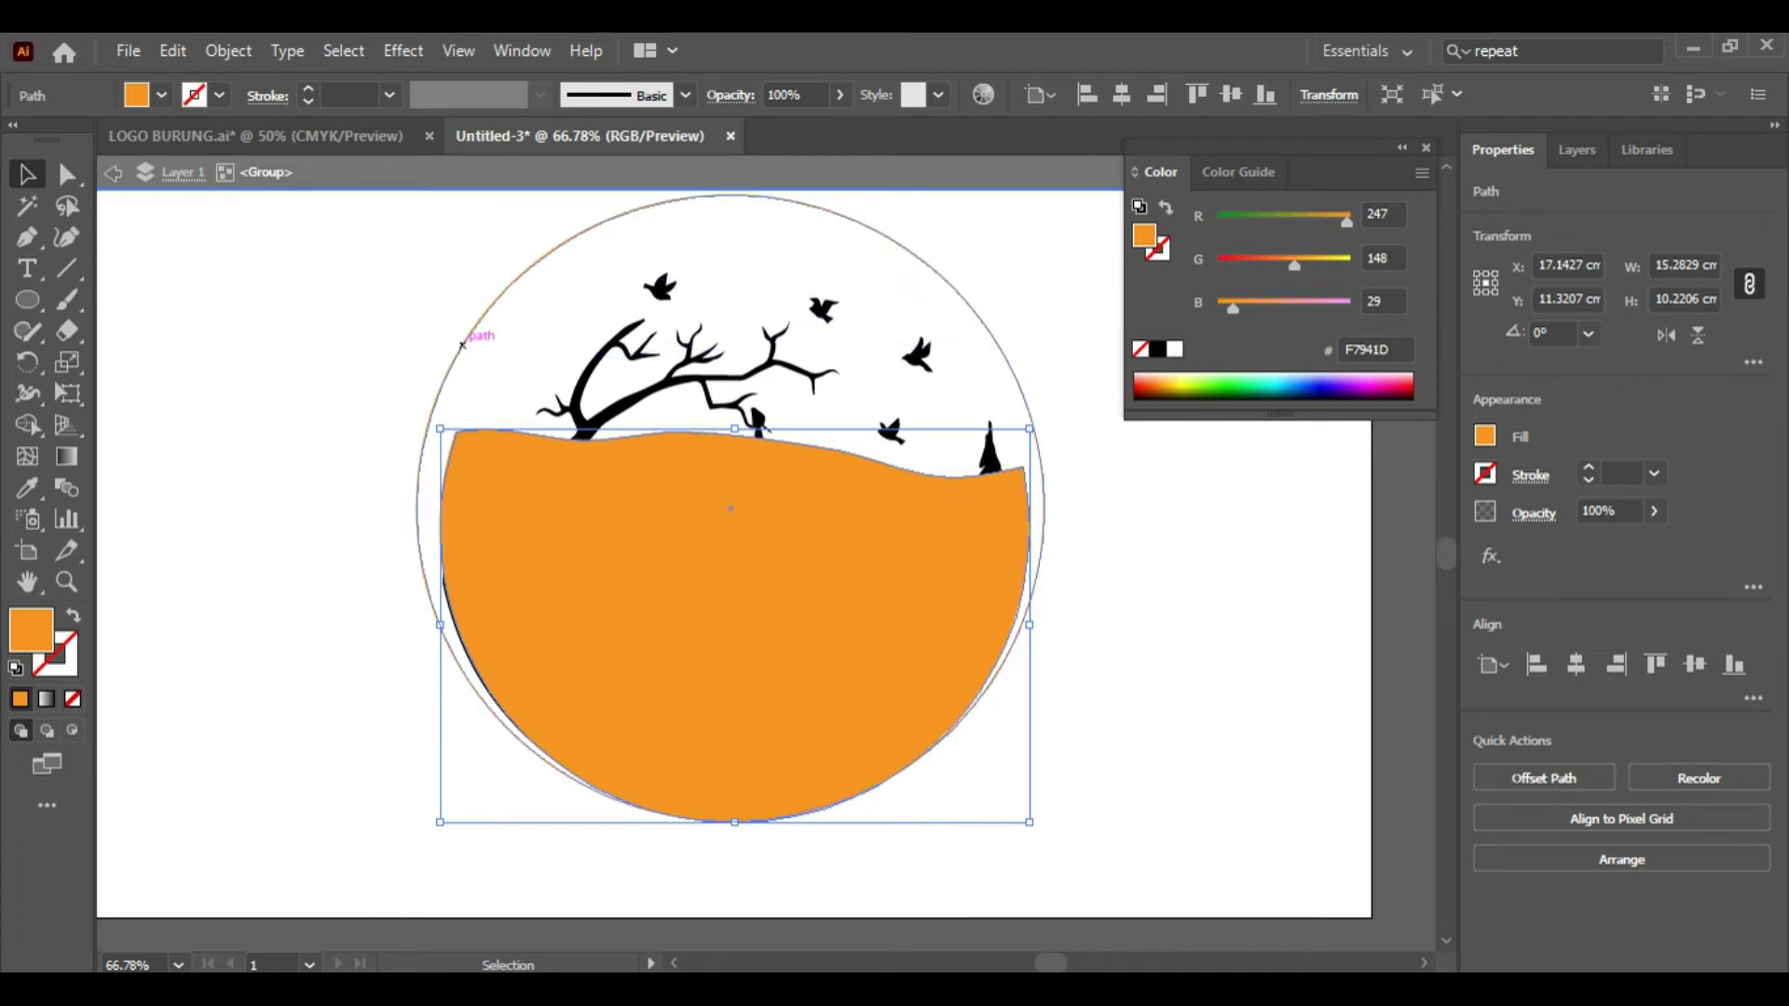
# Step: Fill the band above the orange with orange-red and the top band around the birds with red
pyautogui.click(492, 359)
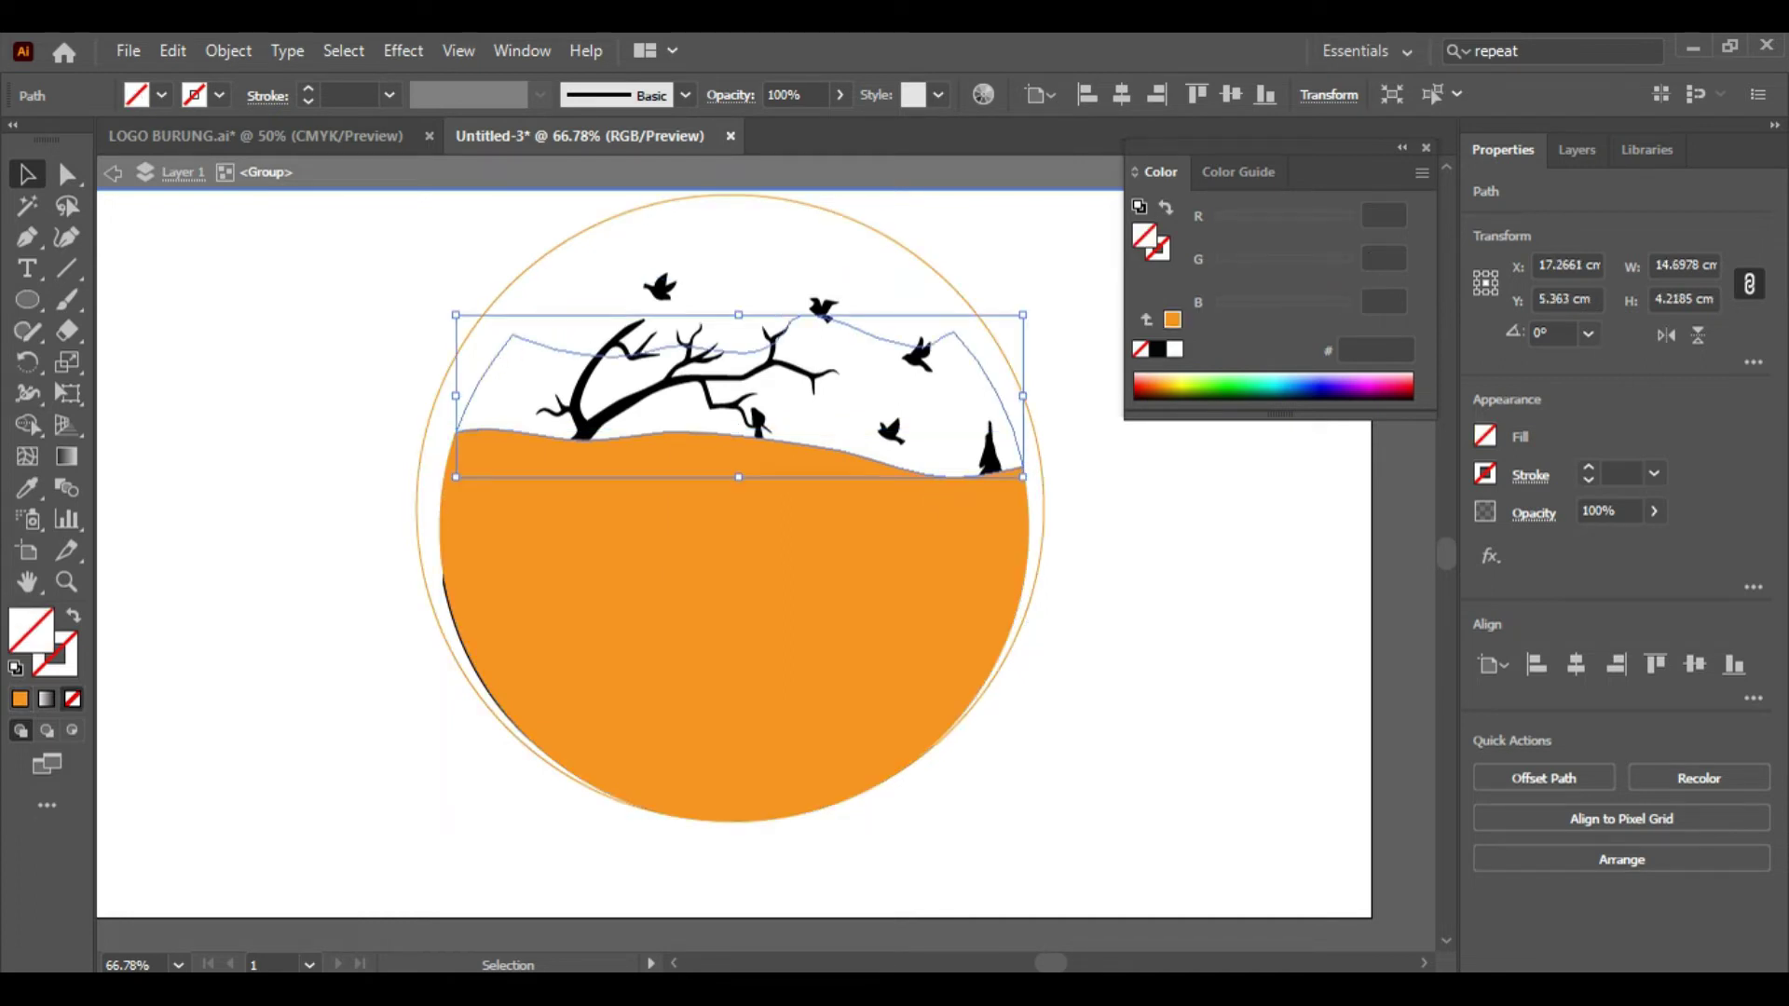
pyautogui.click(161, 94)
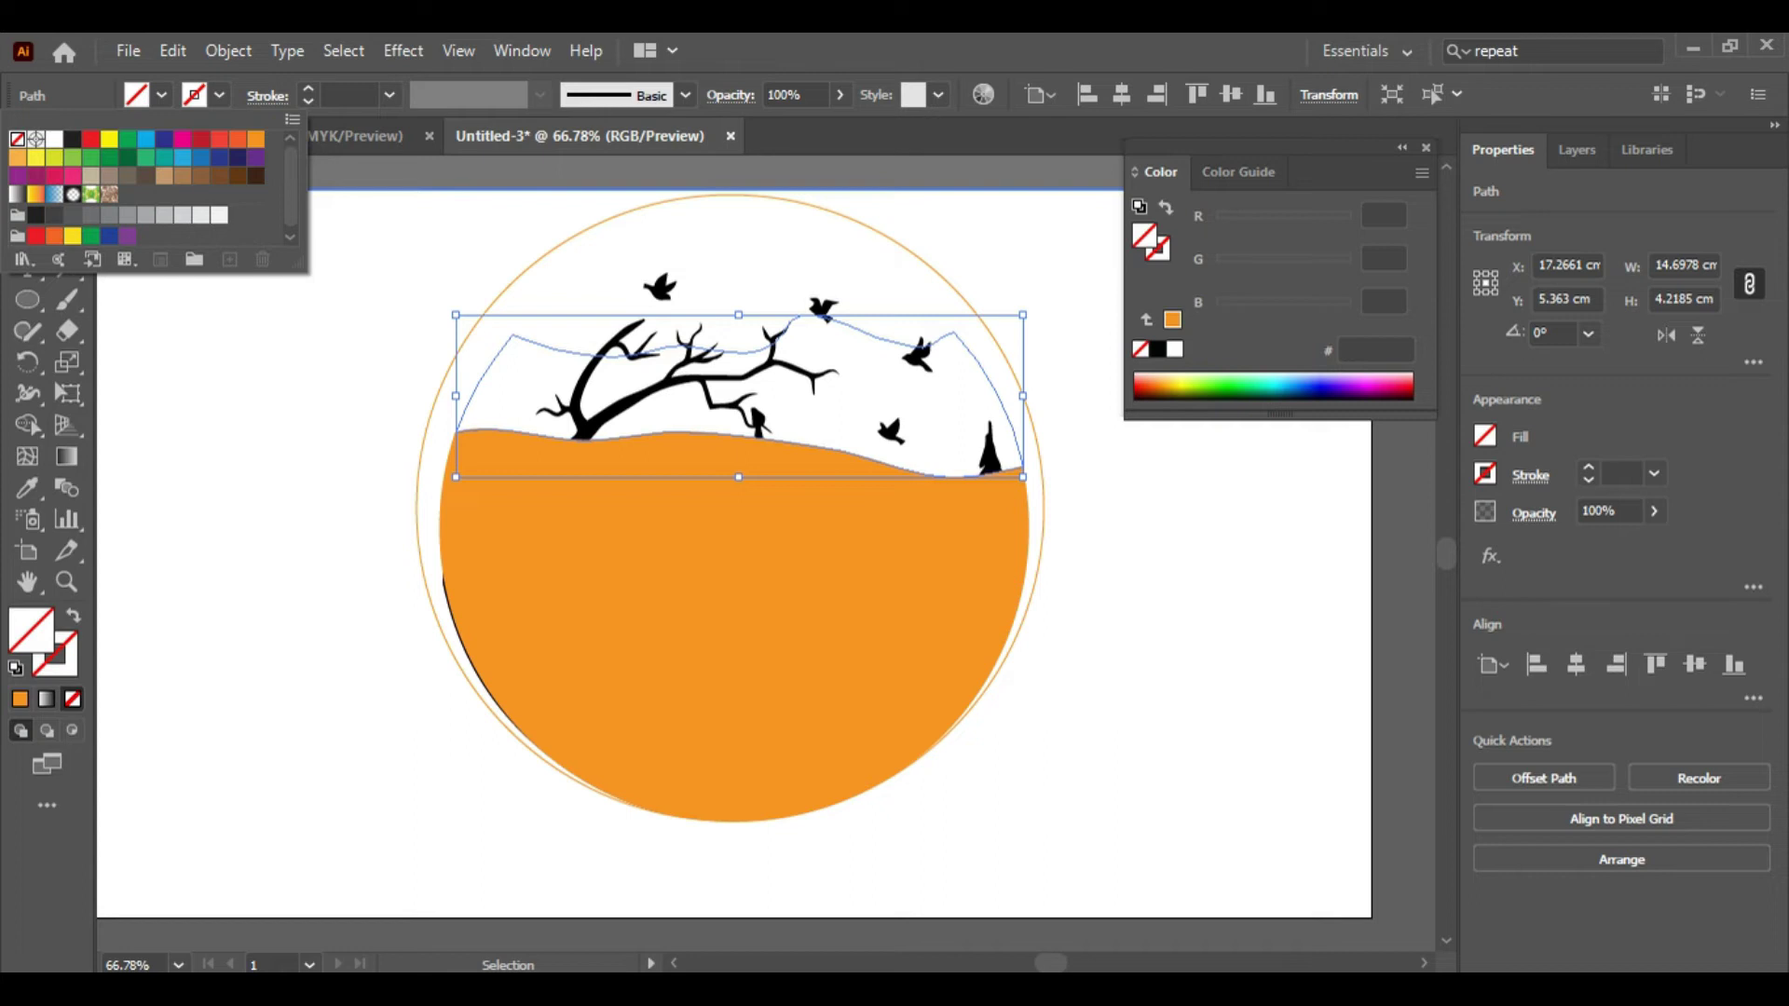
pyautogui.click(238, 139)
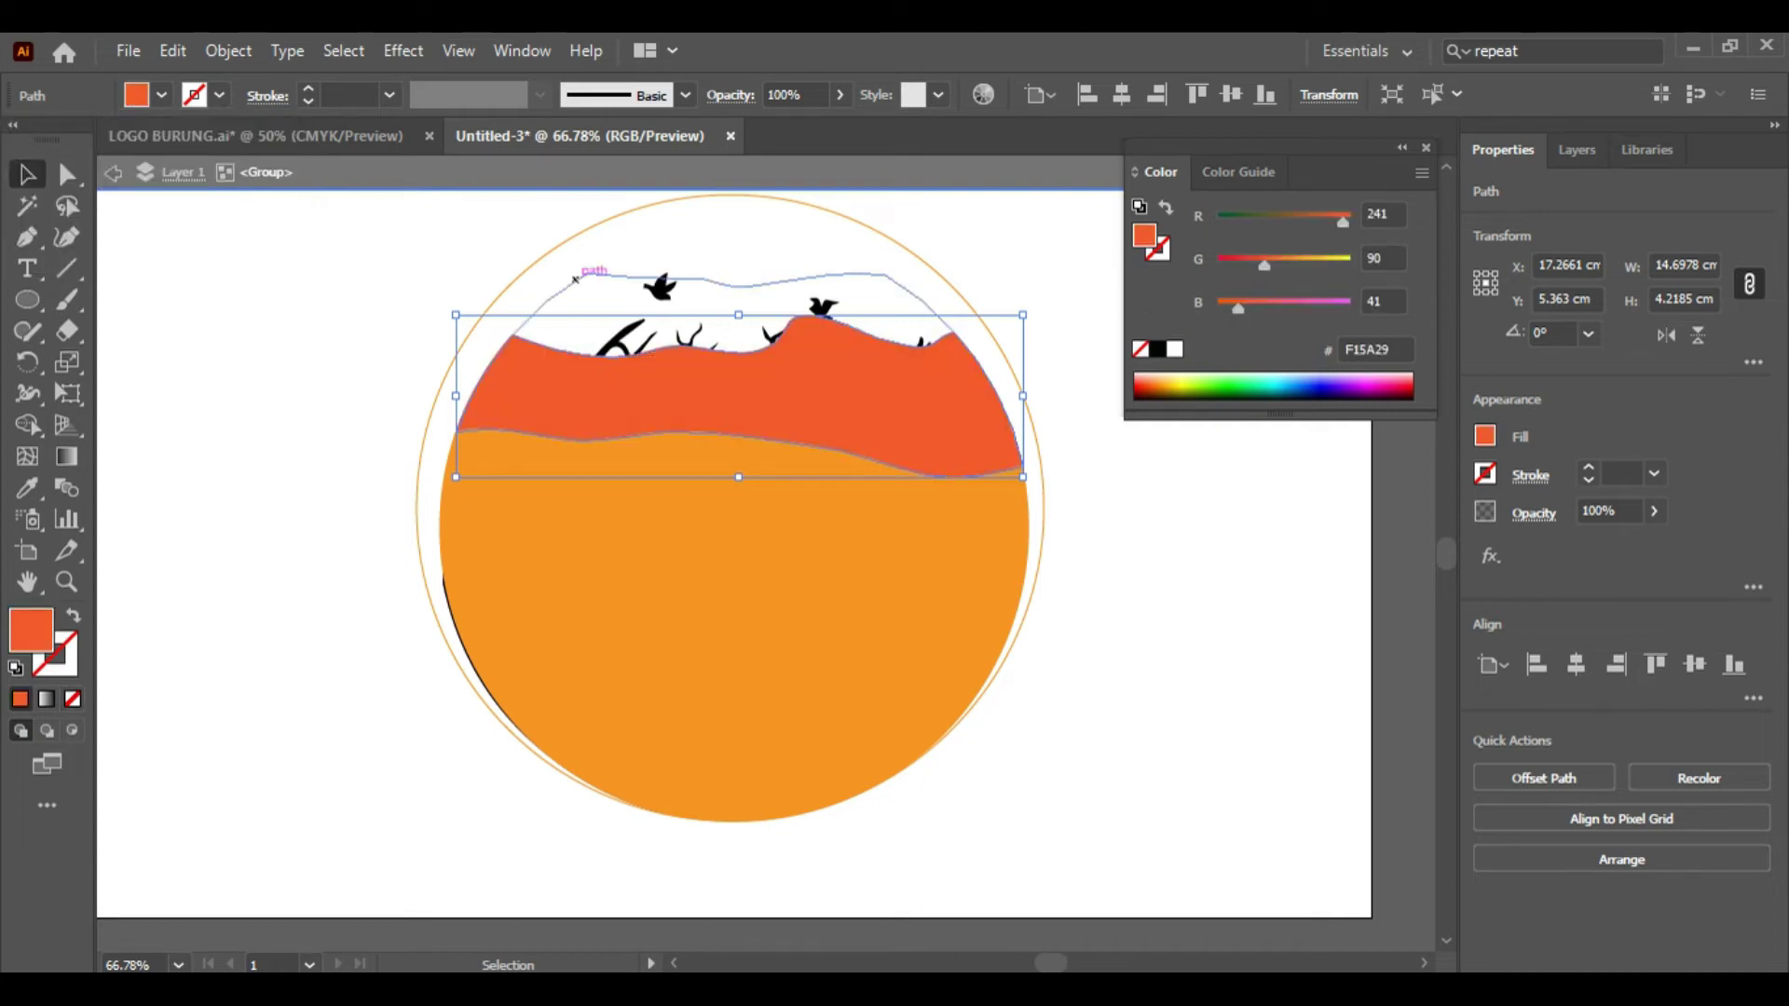
pyautogui.click(583, 275)
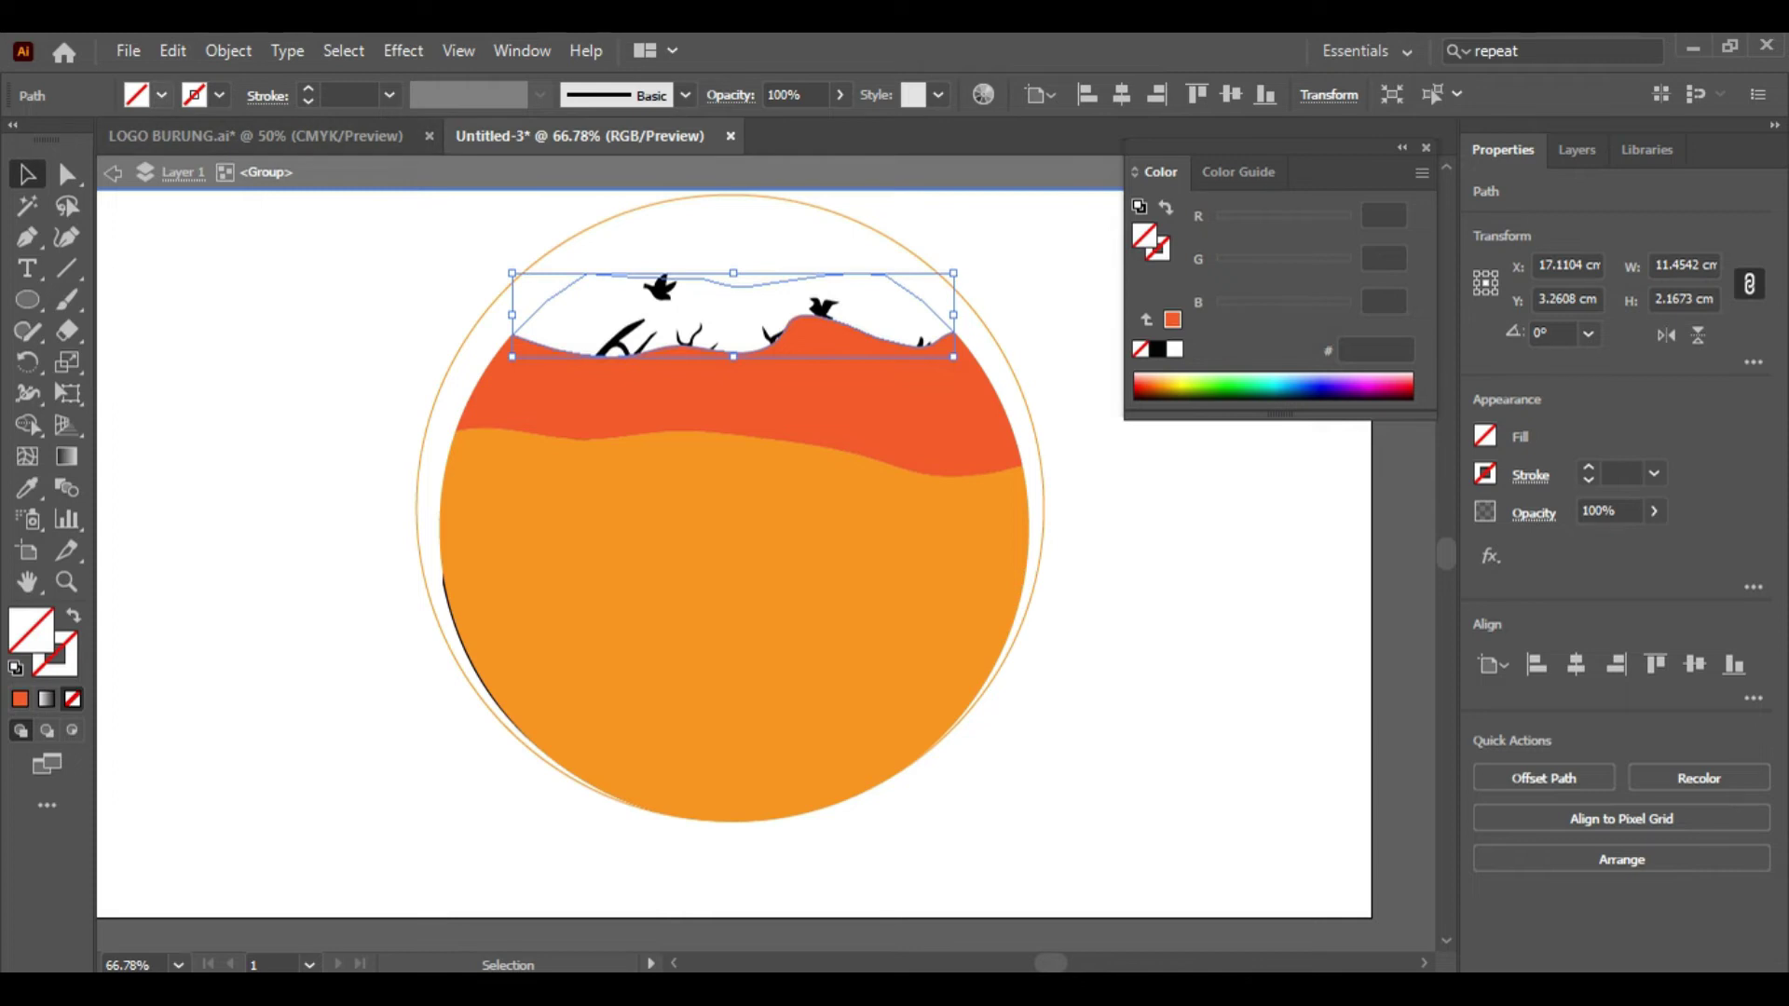
pyautogui.click(161, 95)
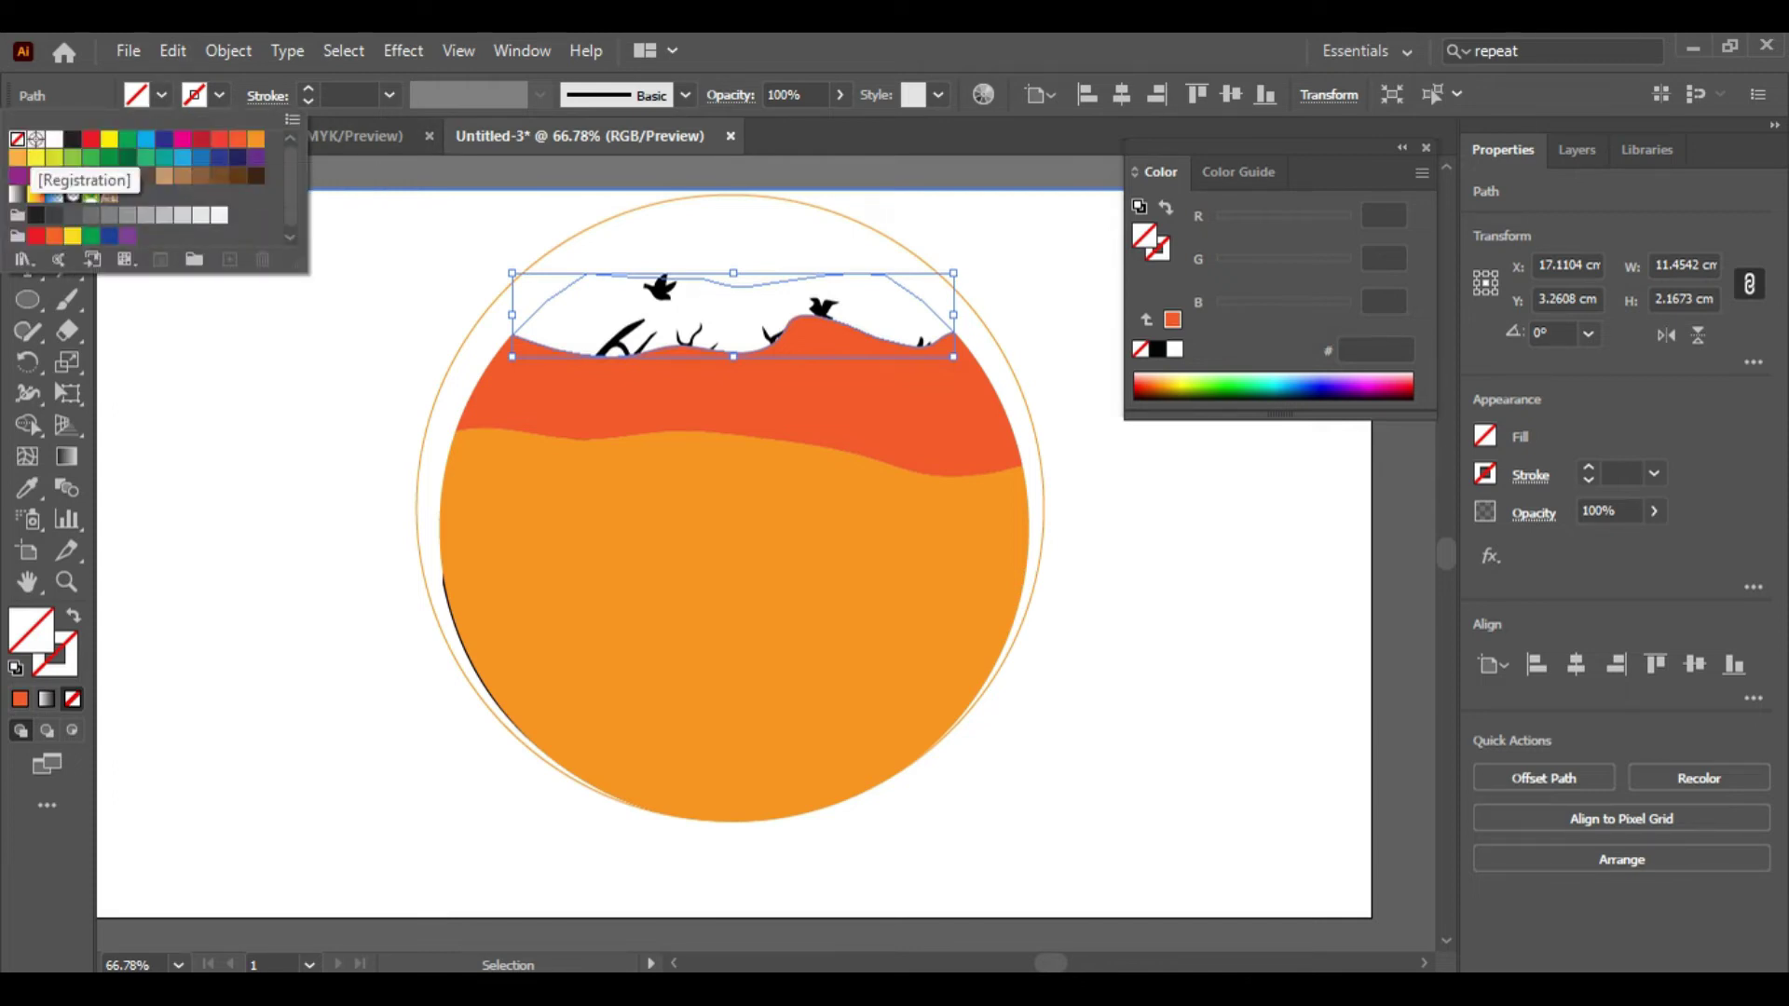
pyautogui.click(90, 138)
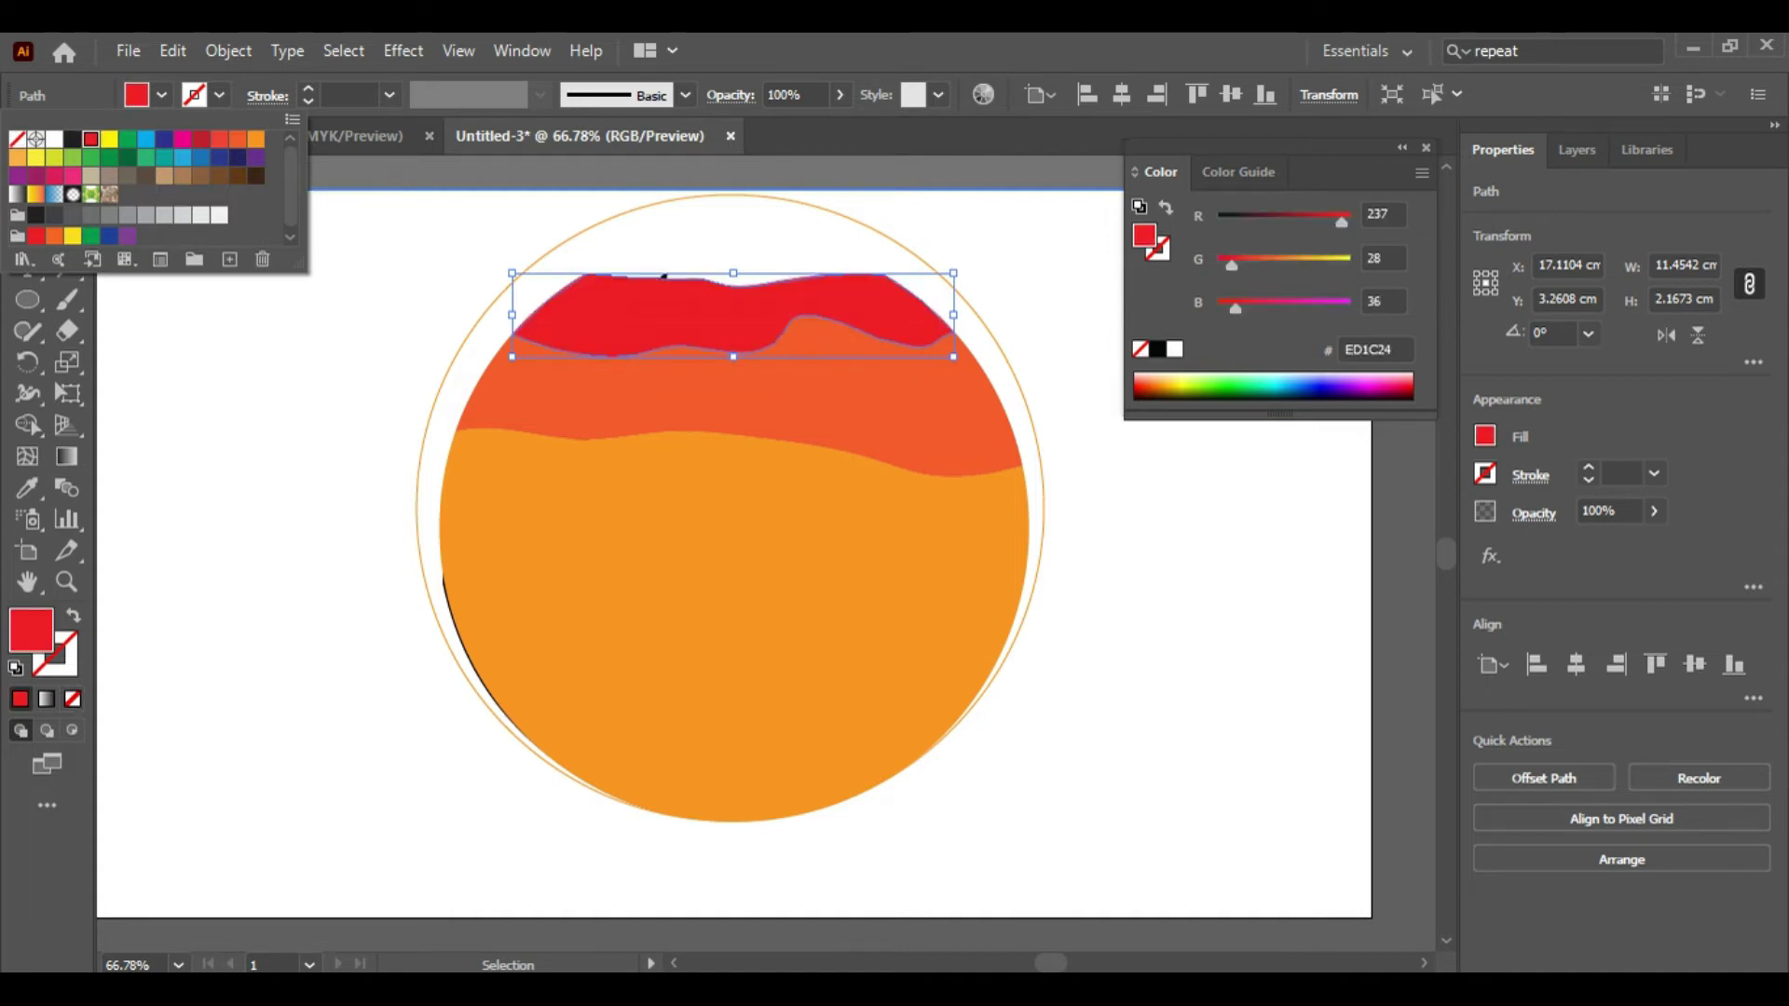
pyautogui.press('Escape')
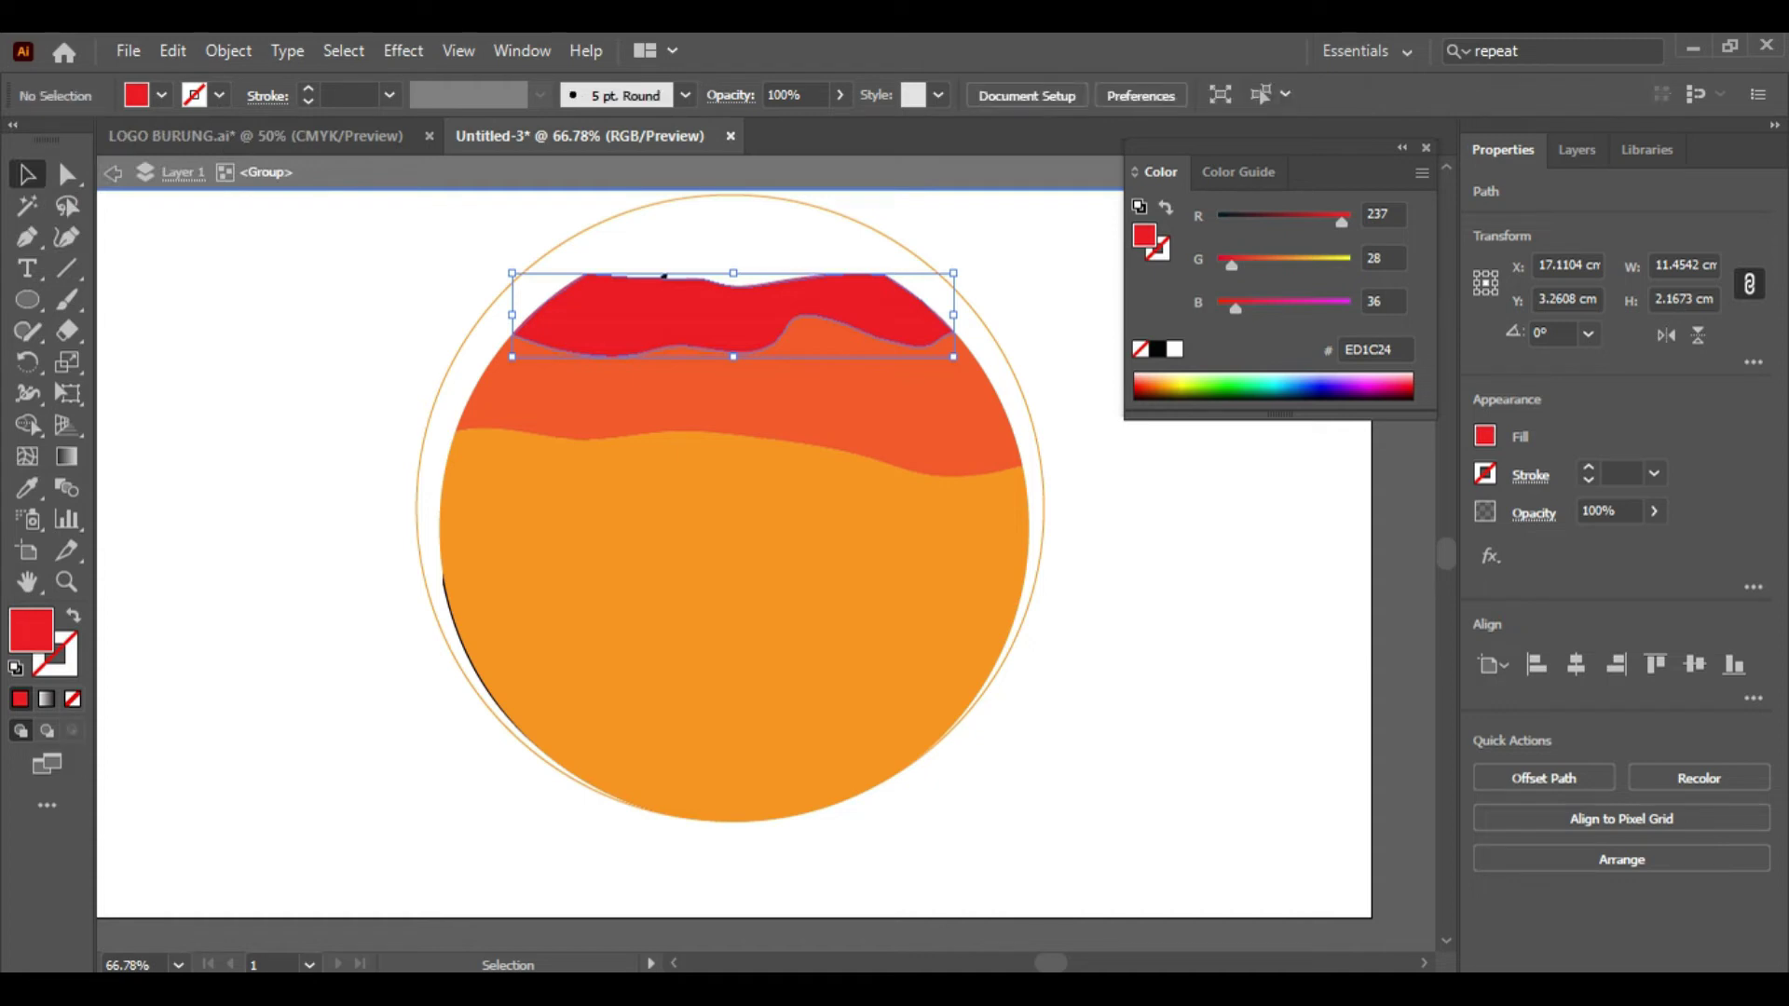
# Step: Fill the small topmost band with dark red, then select the orange and orange-red bands
pyautogui.click(660, 247)
pyautogui.click(660, 242)
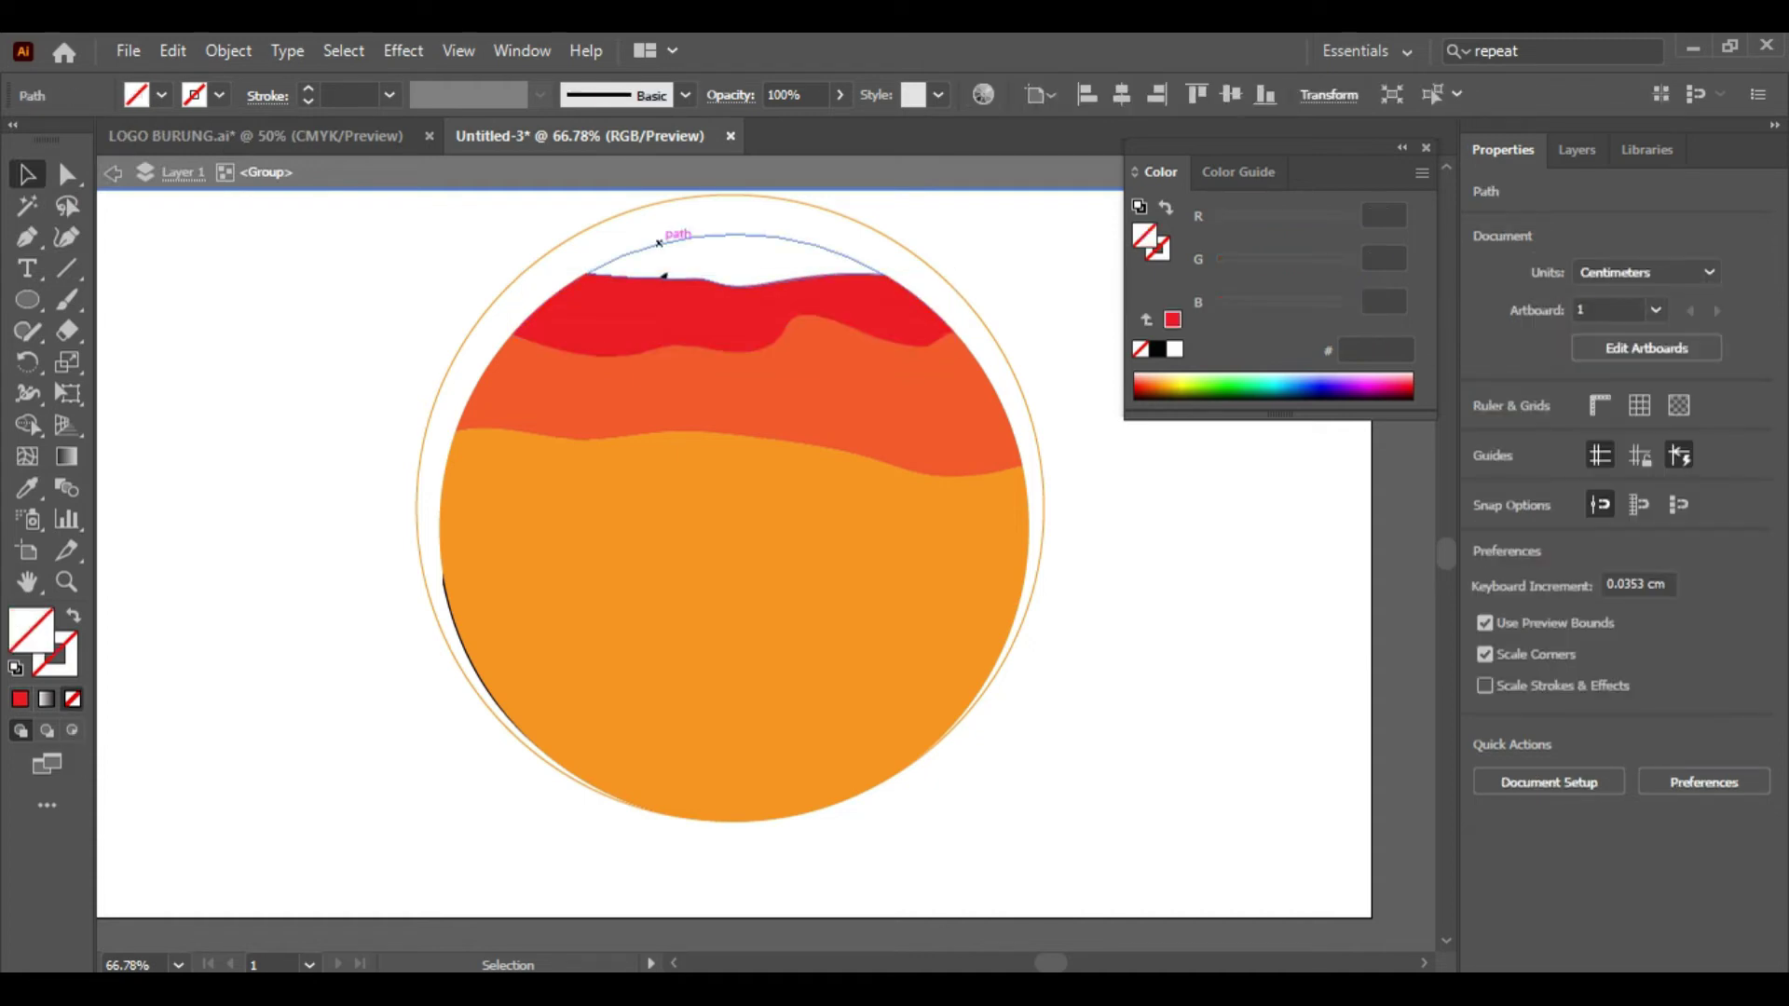
pyautogui.click(161, 95)
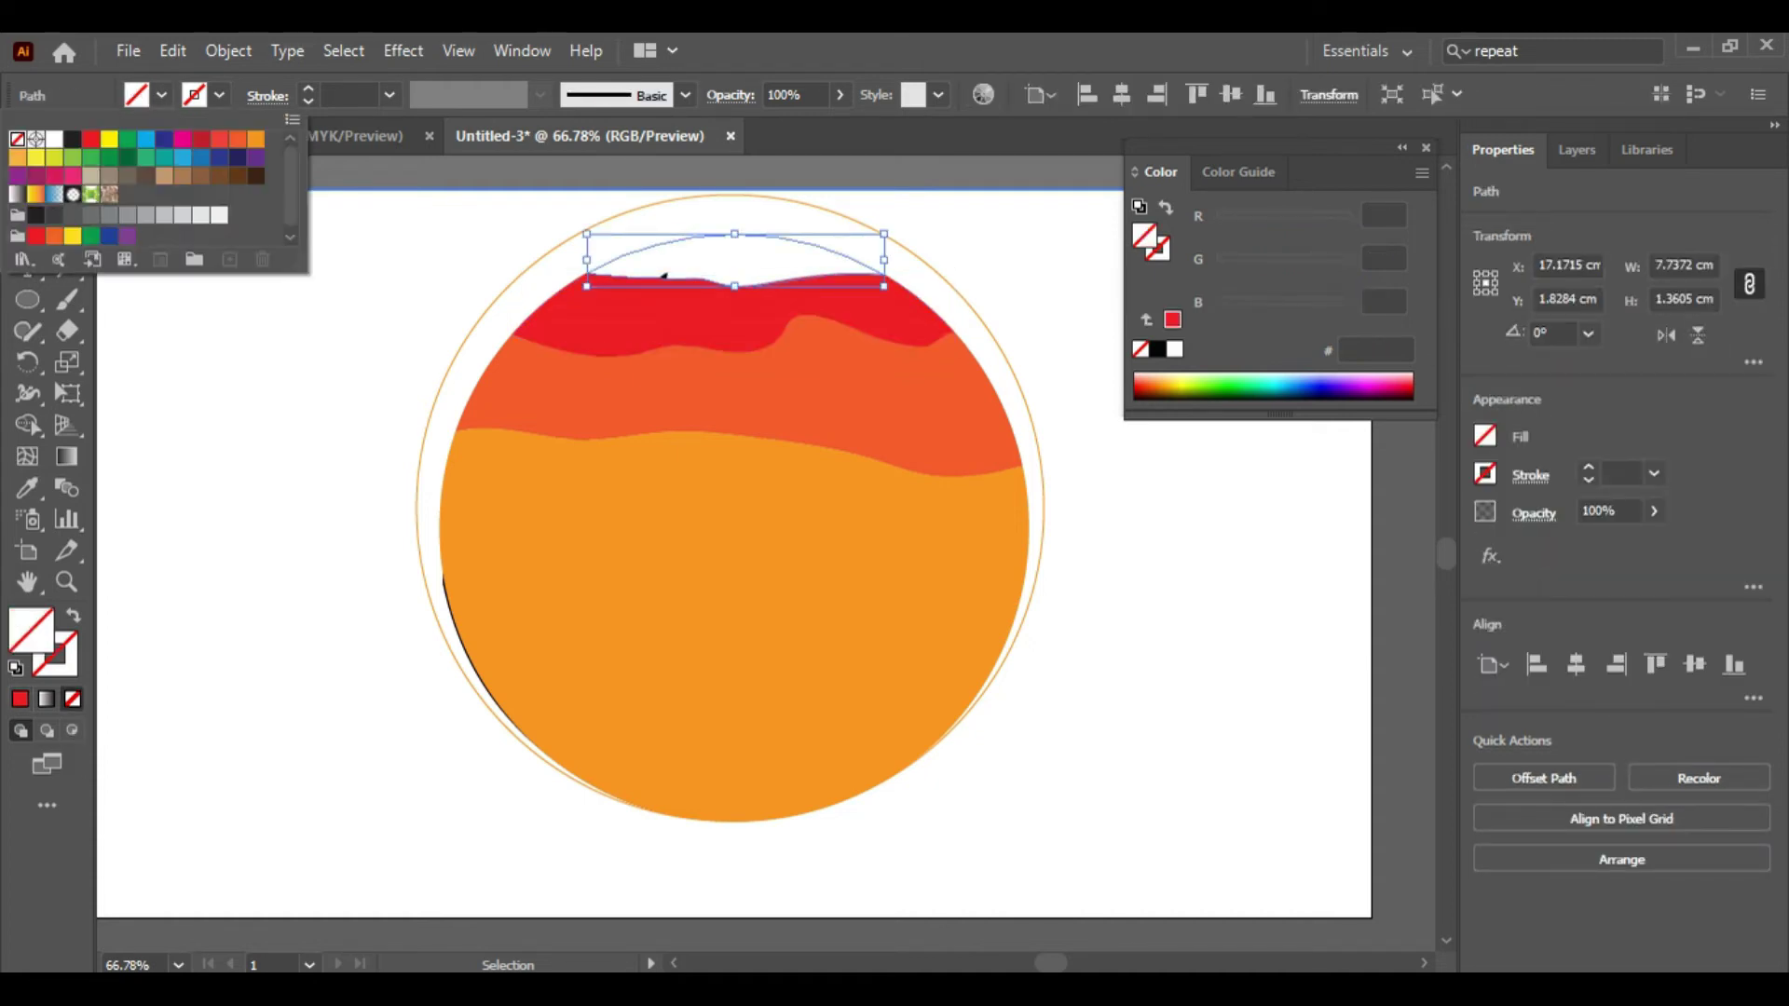
pyautogui.click(201, 139)
pyautogui.press('Escape')
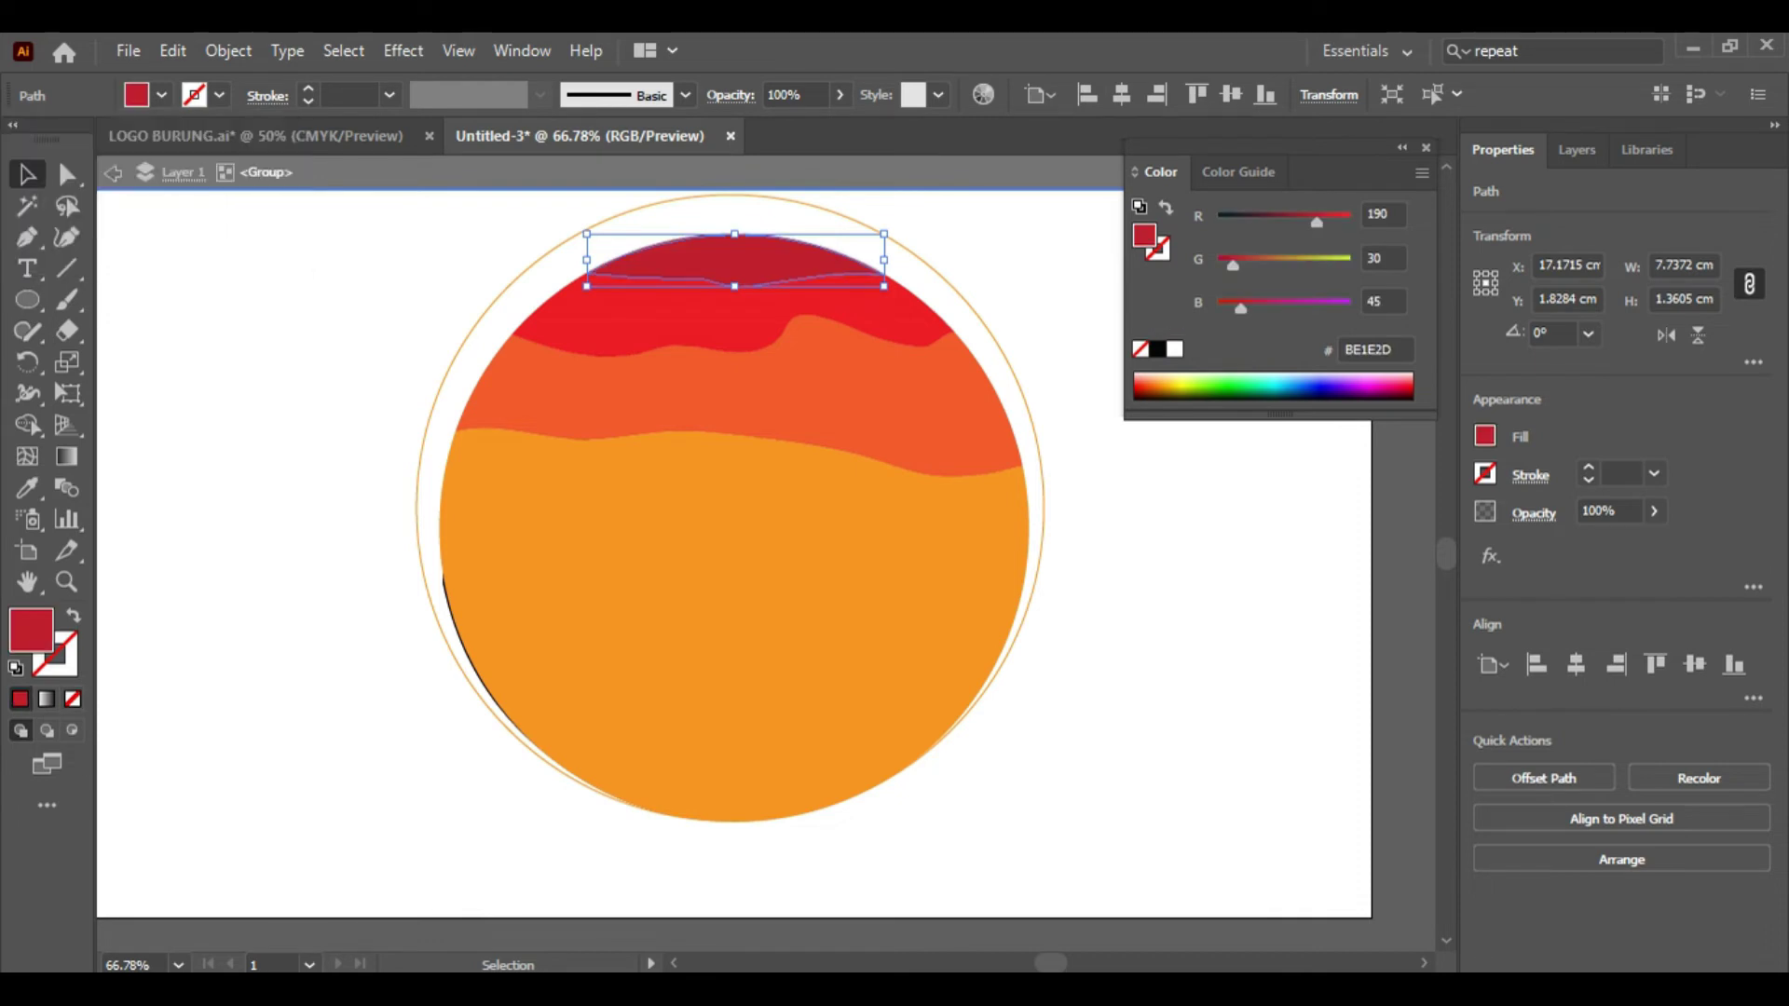
pyautogui.click(736, 606)
pyautogui.press('shift')
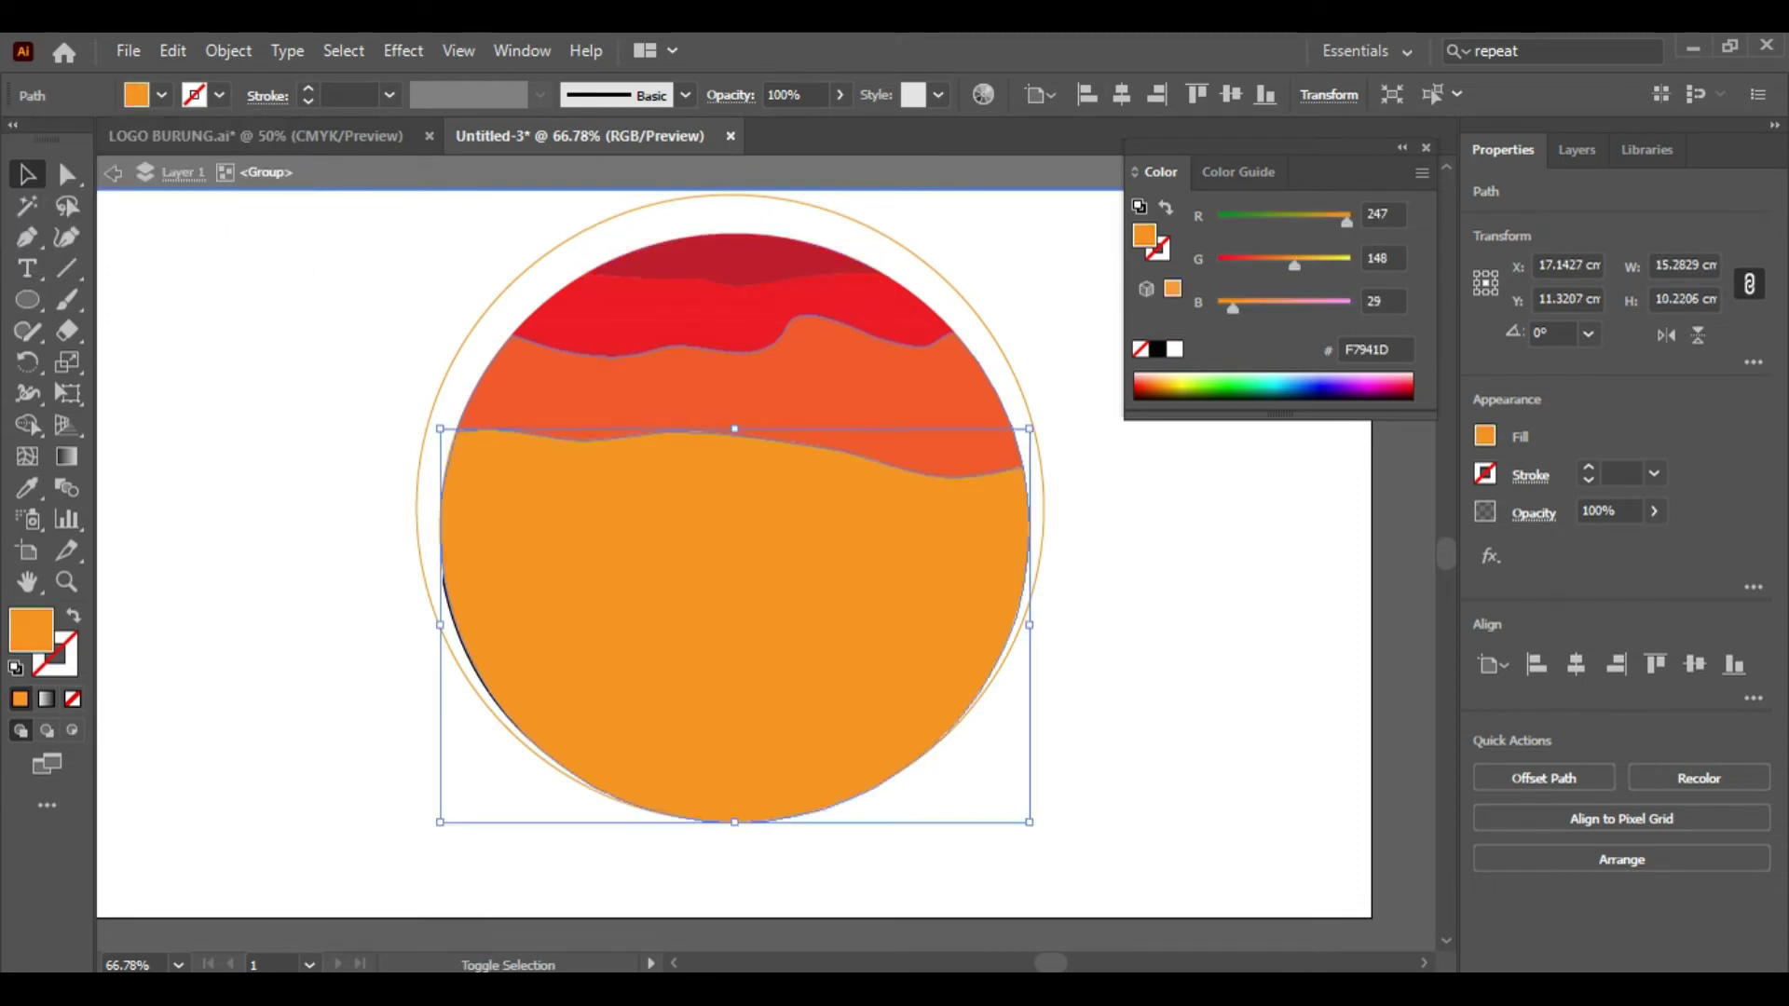
pyautogui.keyDown('shift'); pyautogui.click(726, 392); pyautogui.keyUp('shift')
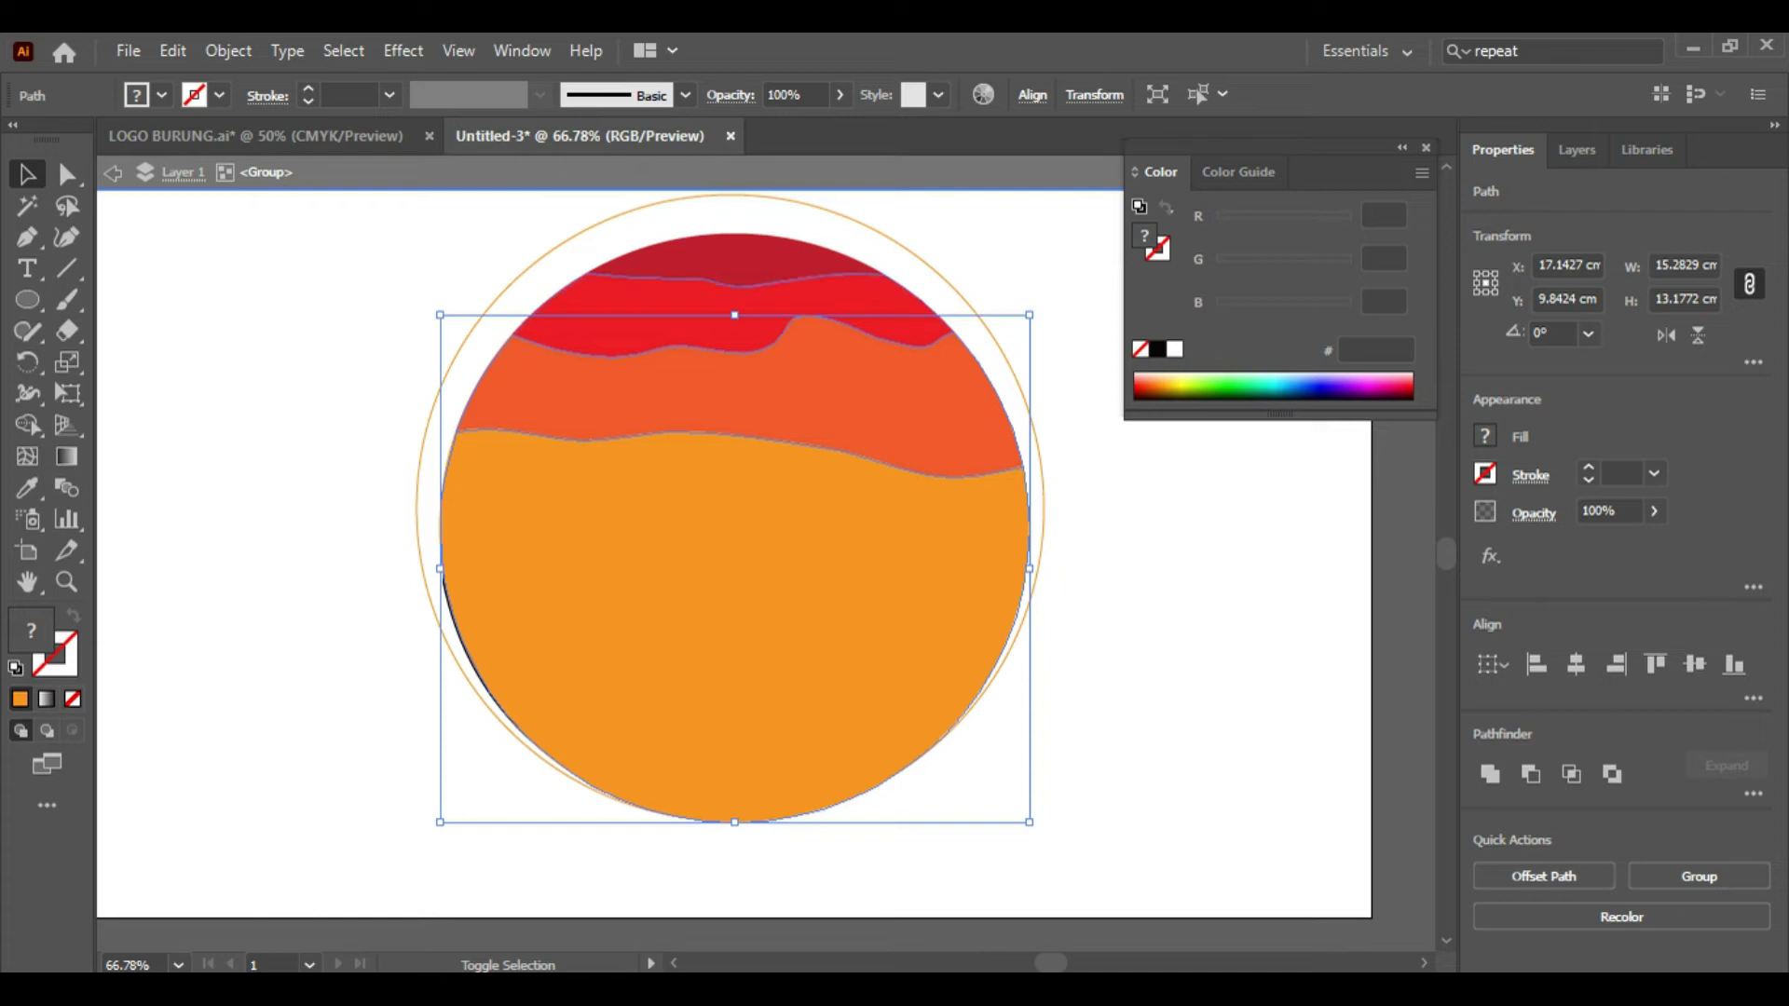
# Step: Add the red and dark-red bands to the selection and send all sky bands to the back
pyautogui.keyDown('shift'); pyautogui.click(652, 317); pyautogui.keyUp('shift')
pyautogui.keyDown('shift'); pyautogui.click(736, 252); pyautogui.keyUp('shift')
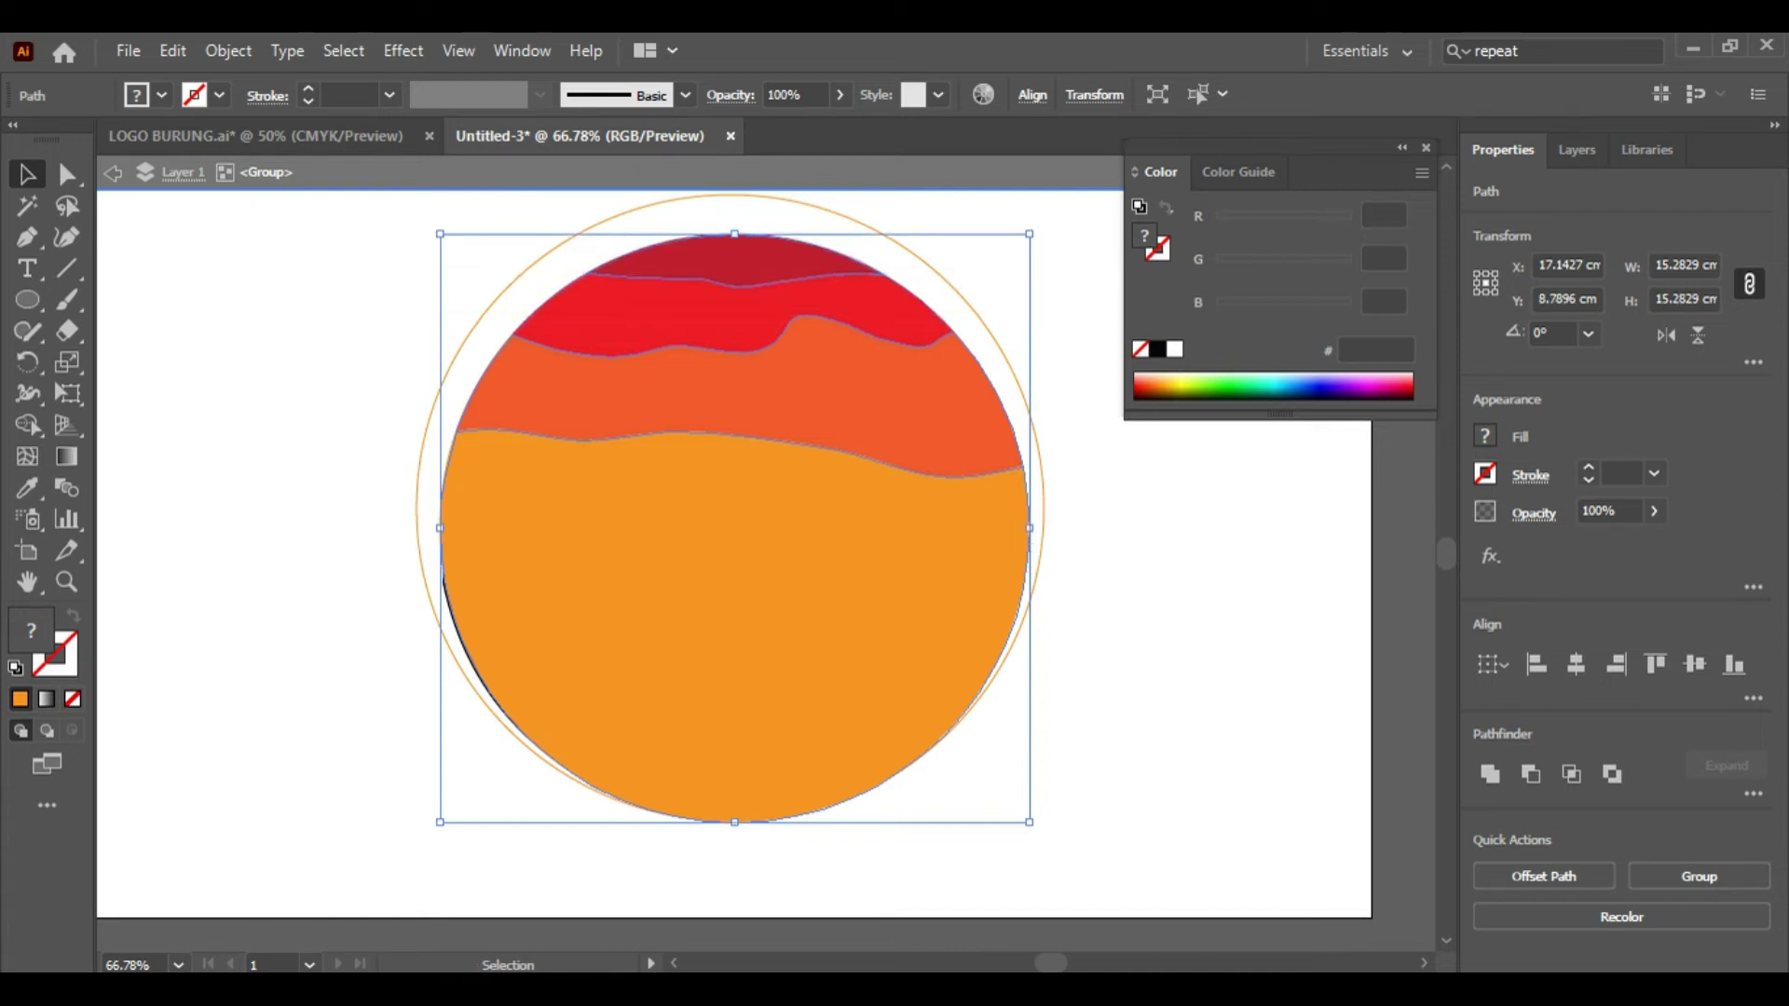
pyautogui.rightClick(838, 405)
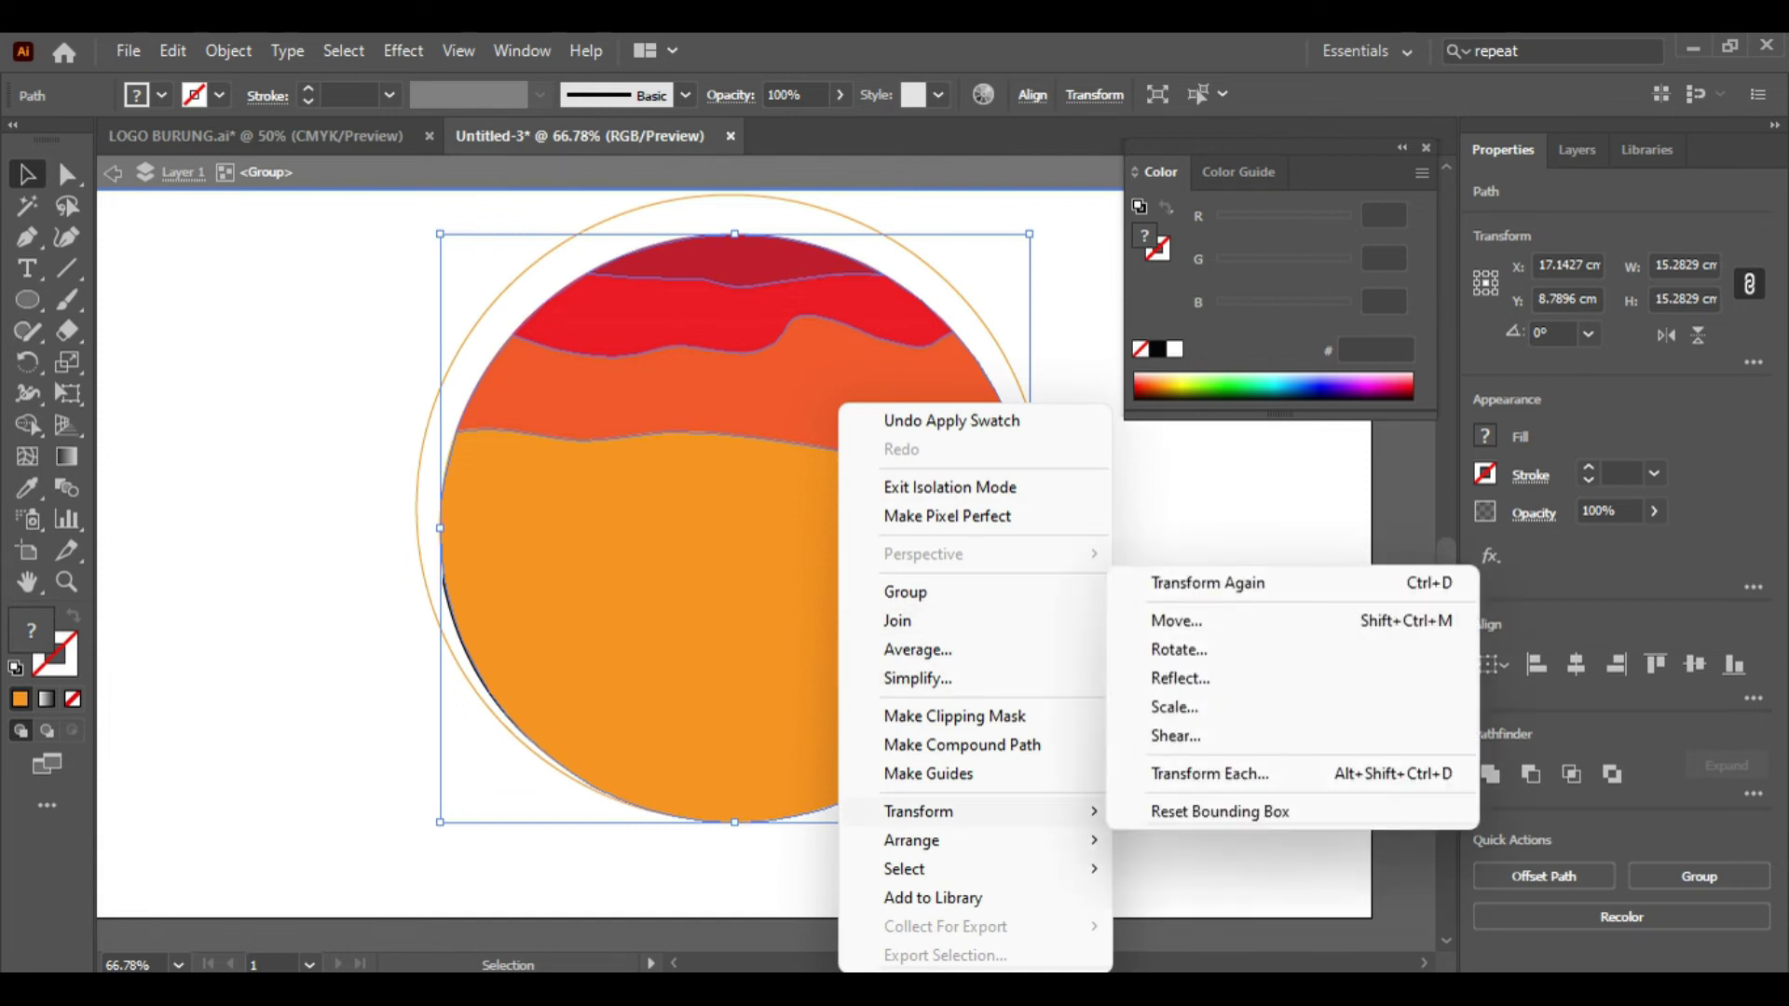
pyautogui.click(1202, 926)
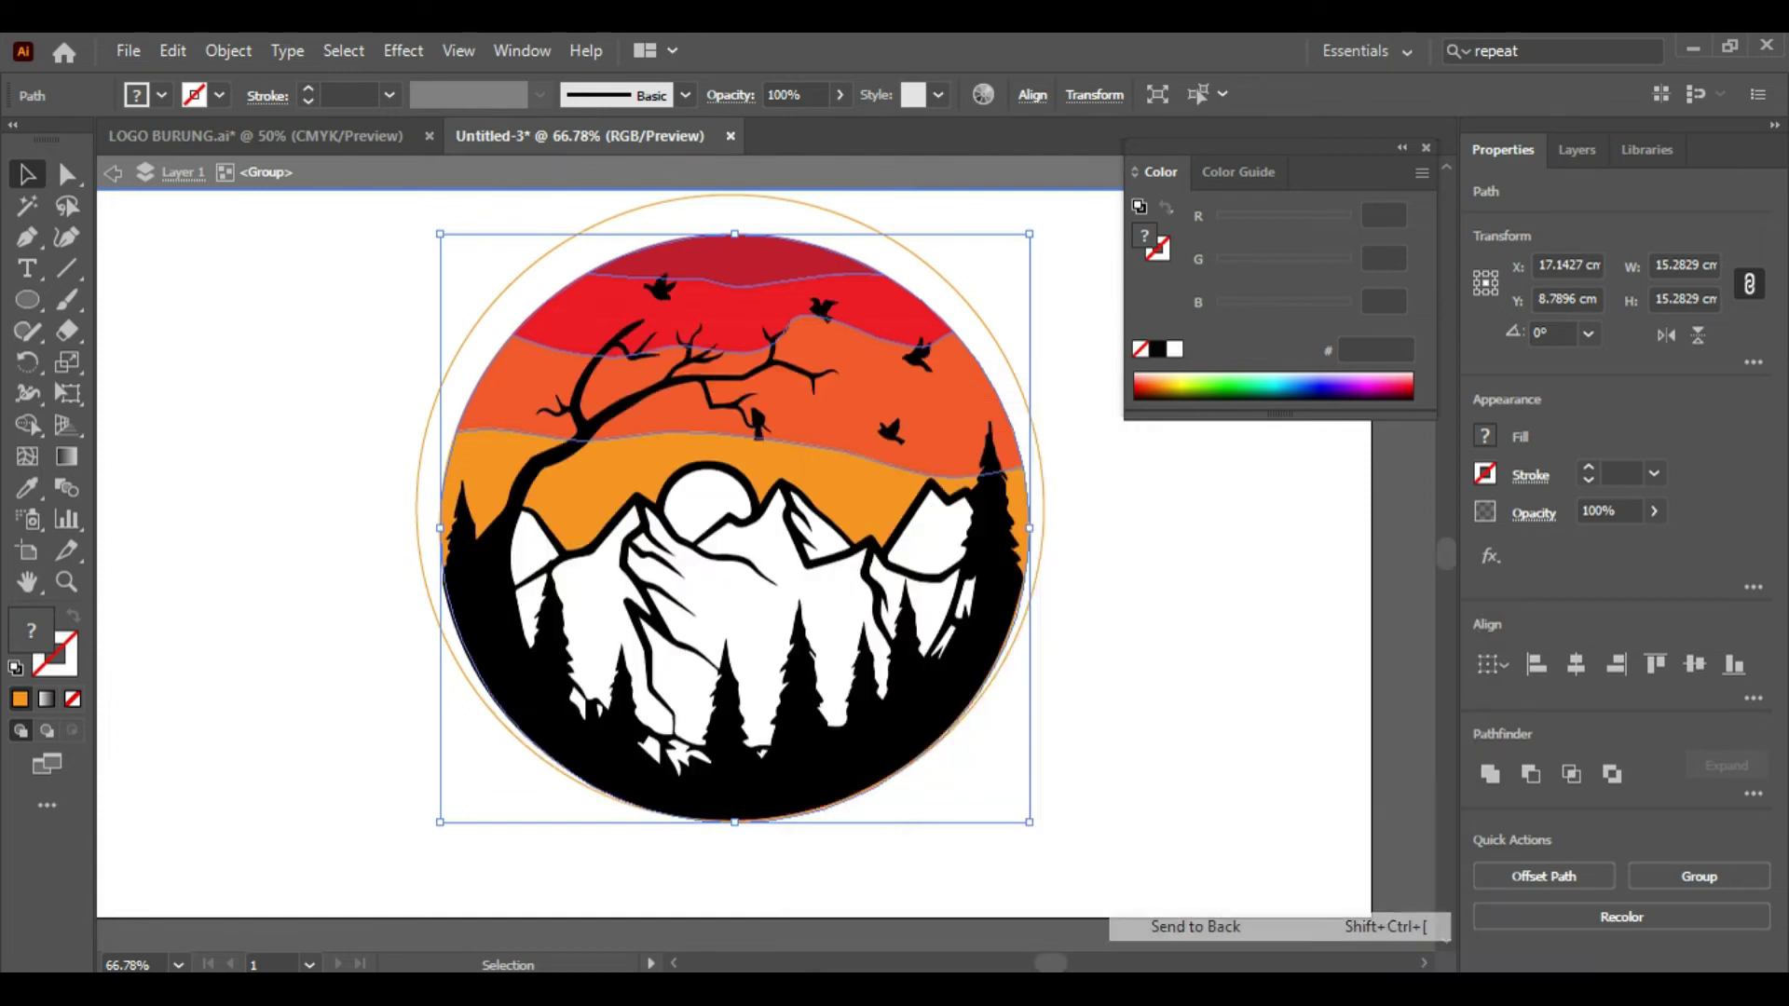
pyautogui.click(280, 559)
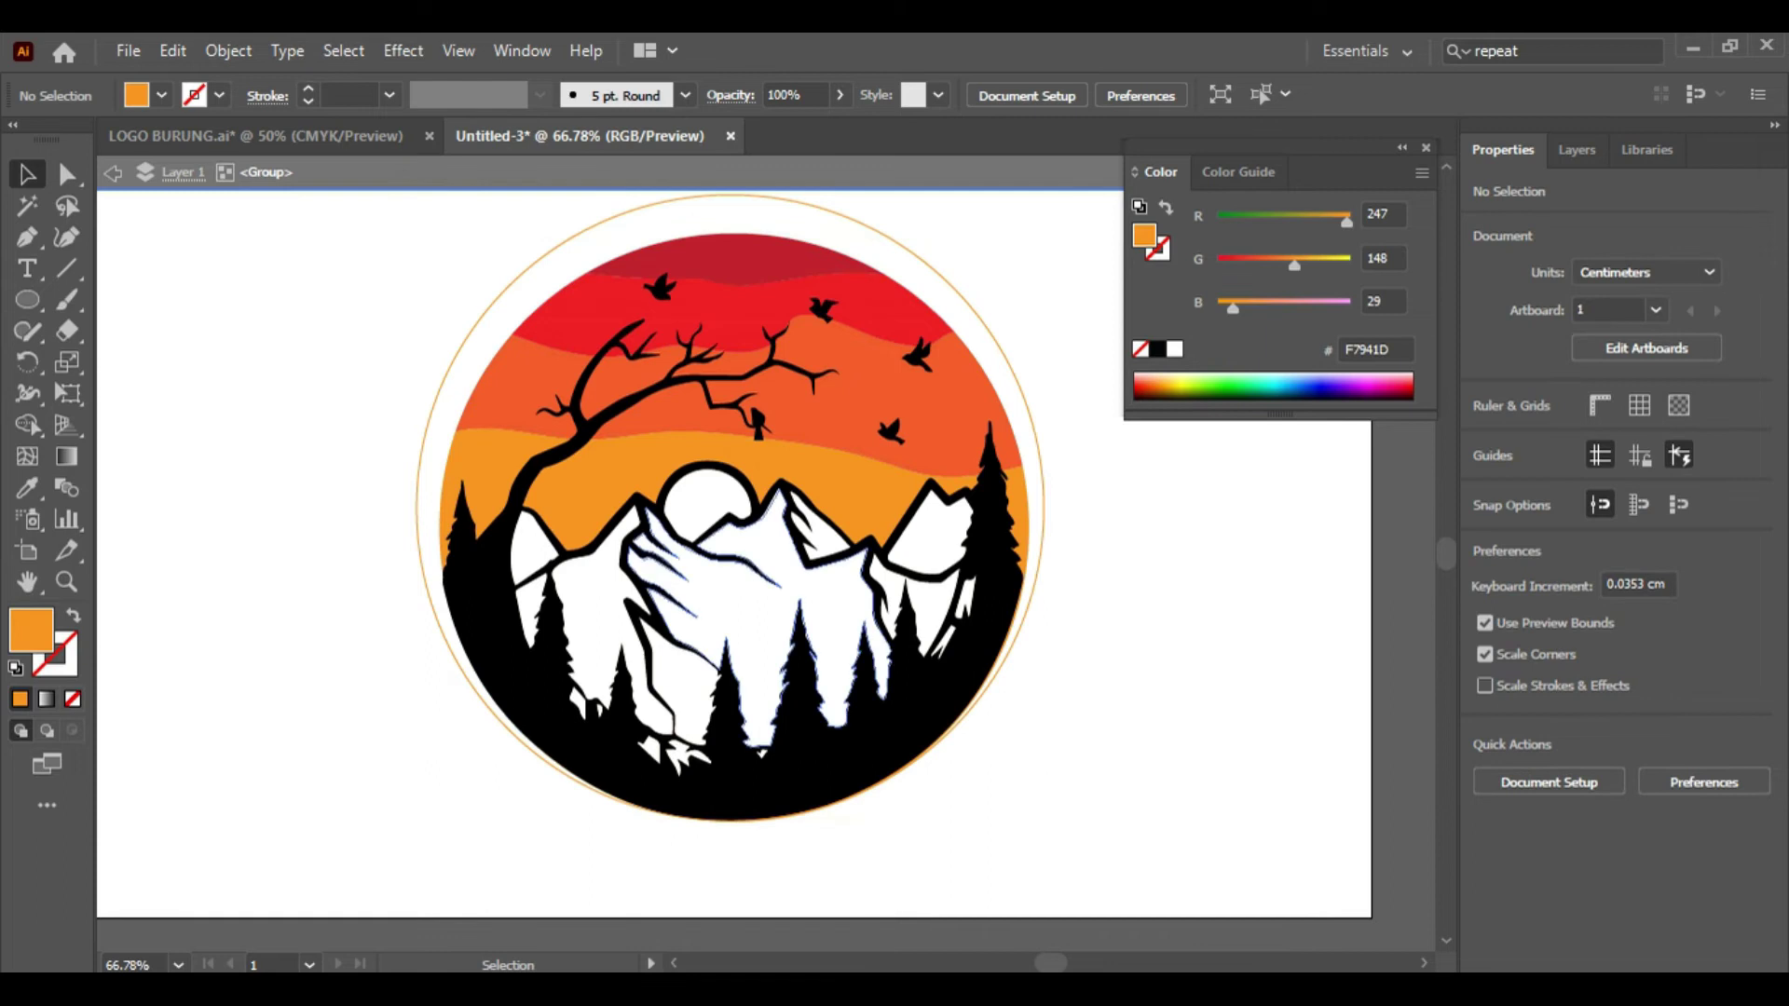
pyautogui.click(727, 699)
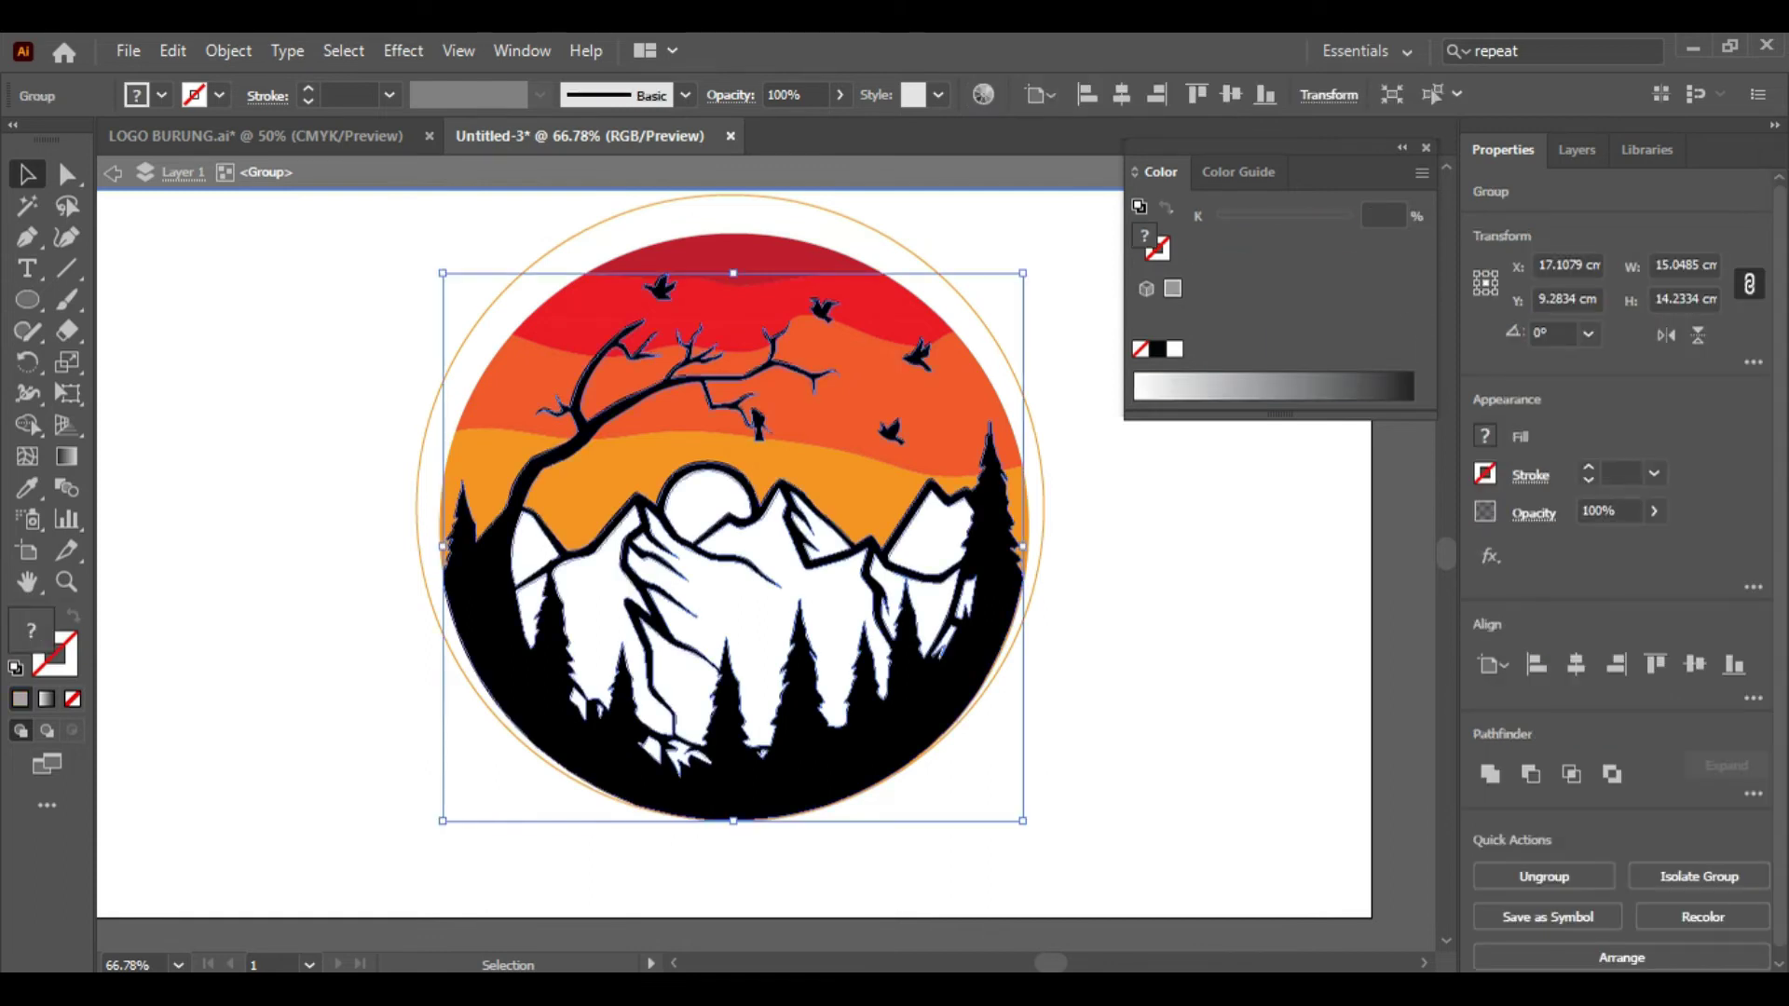
# Step: Delete the thin outer orange circle and exit Isolation Mode
pyautogui.hotkey('ctrl', 'shift', 'a')
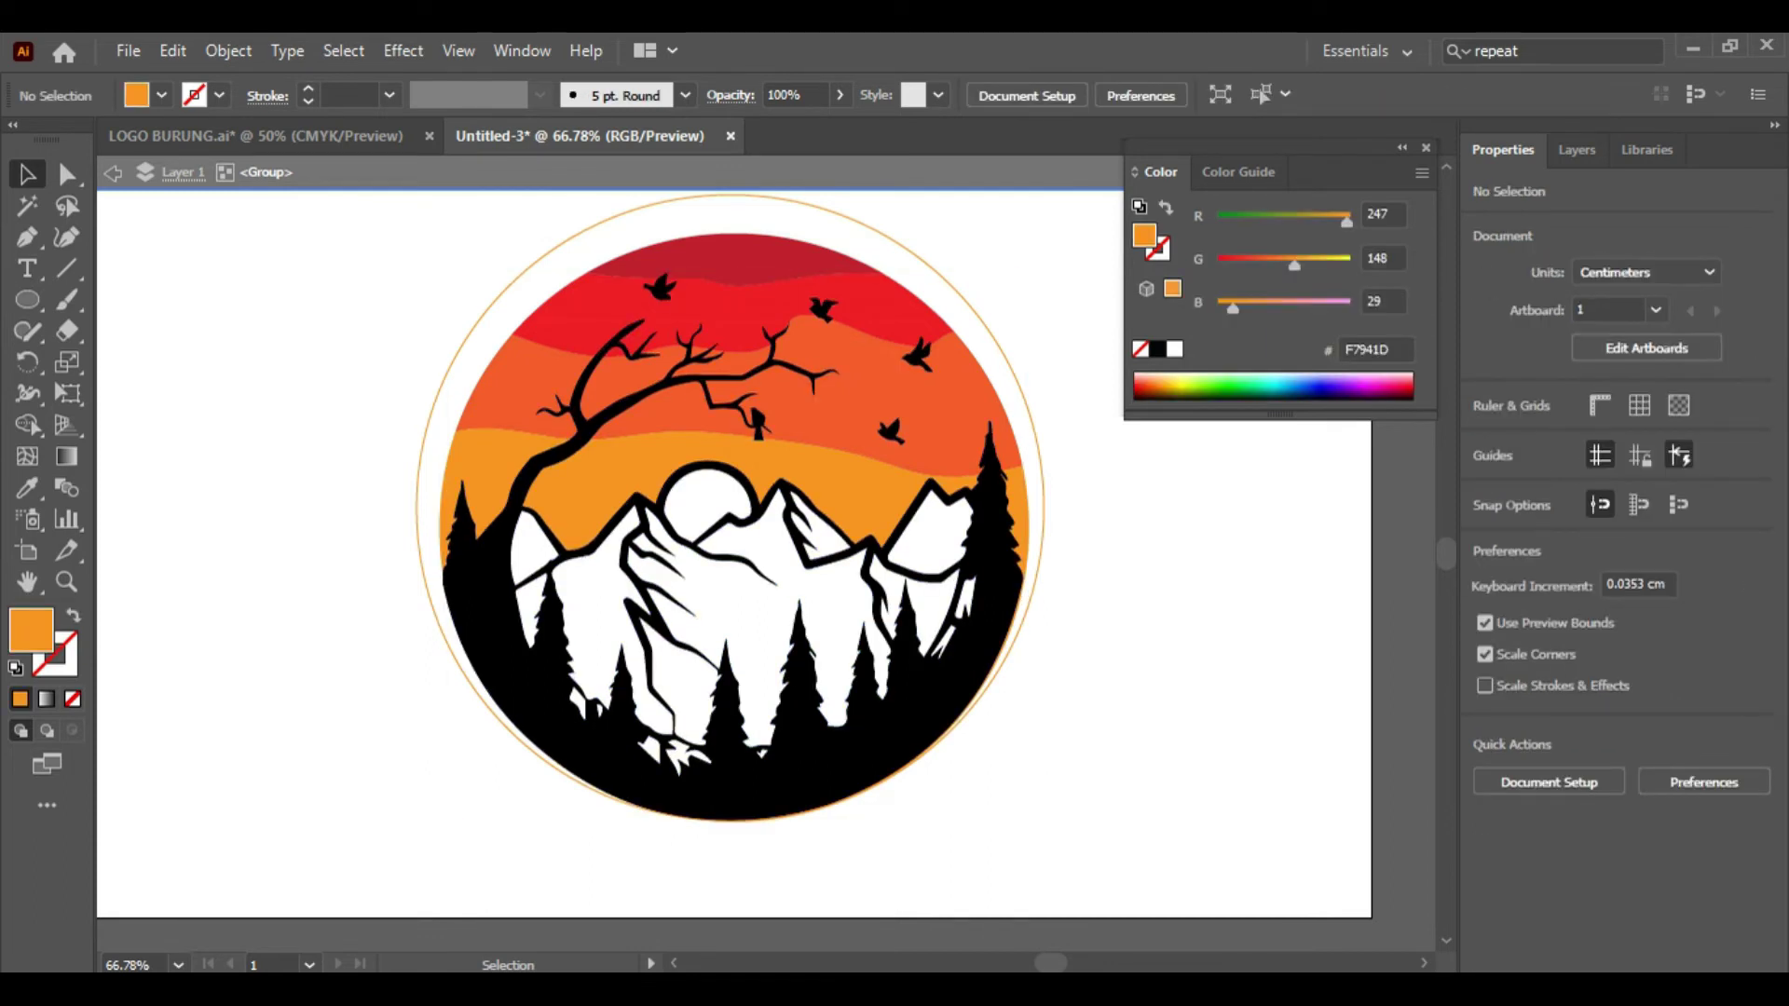
pyautogui.click(1013, 370)
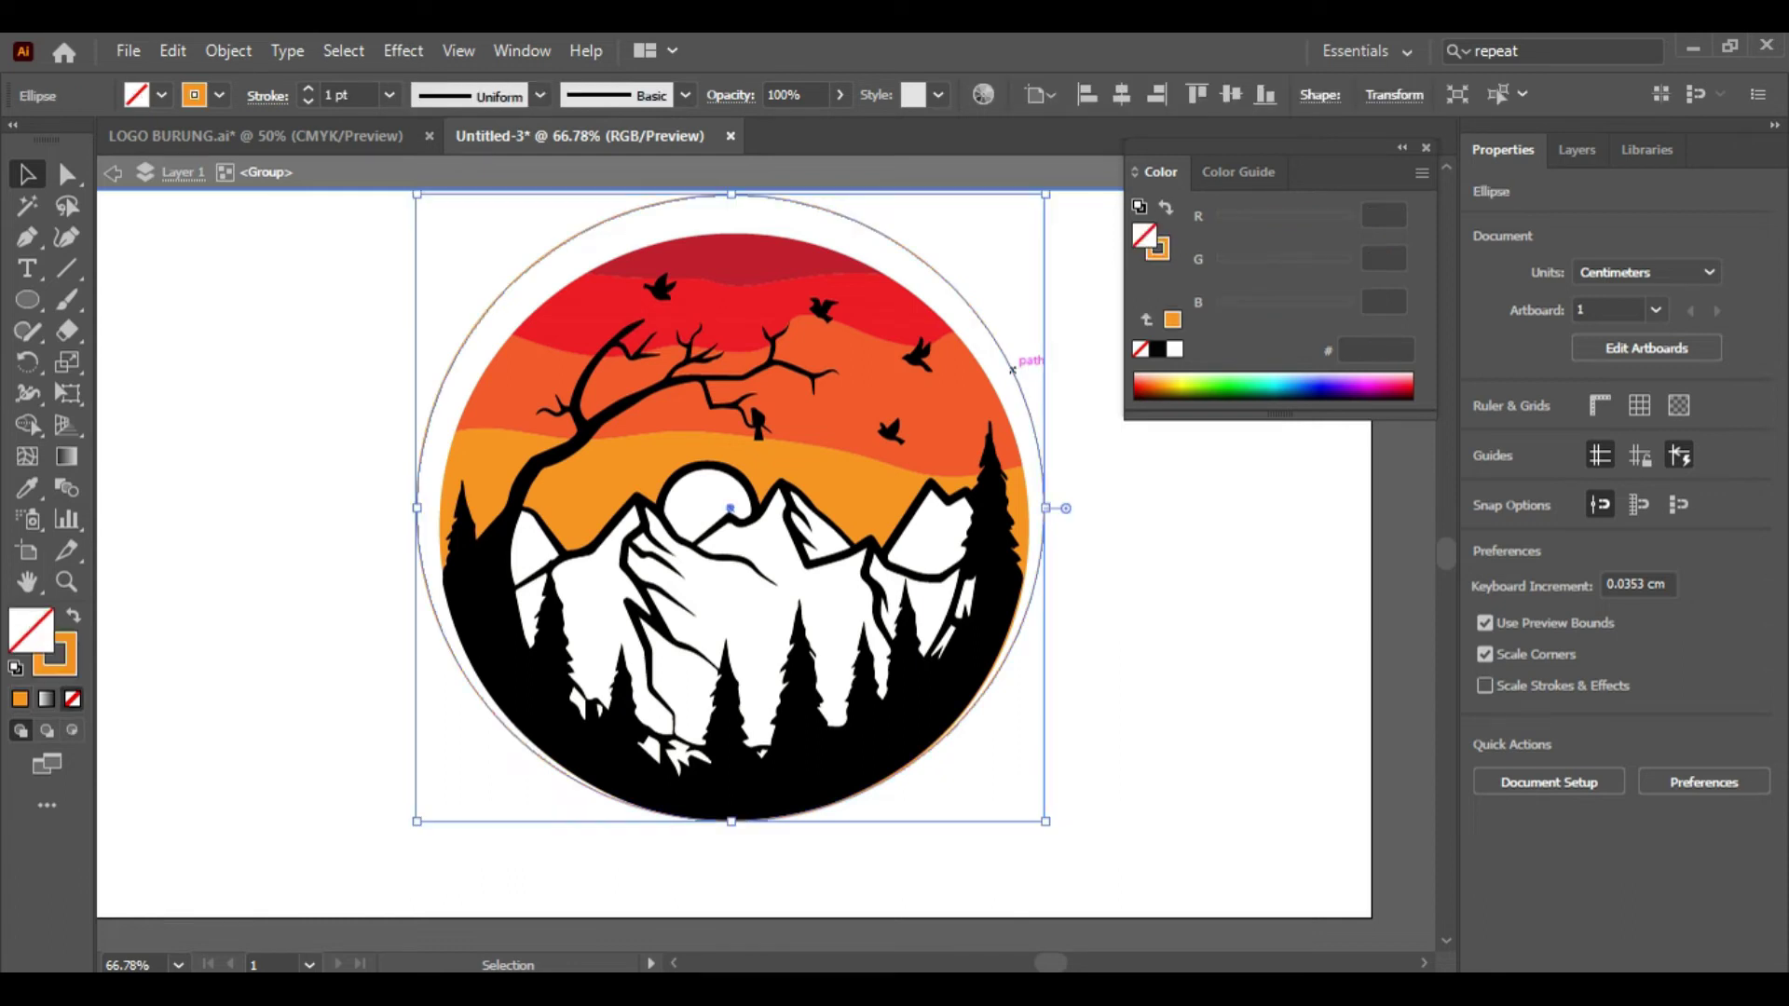
pyautogui.press('Delete')
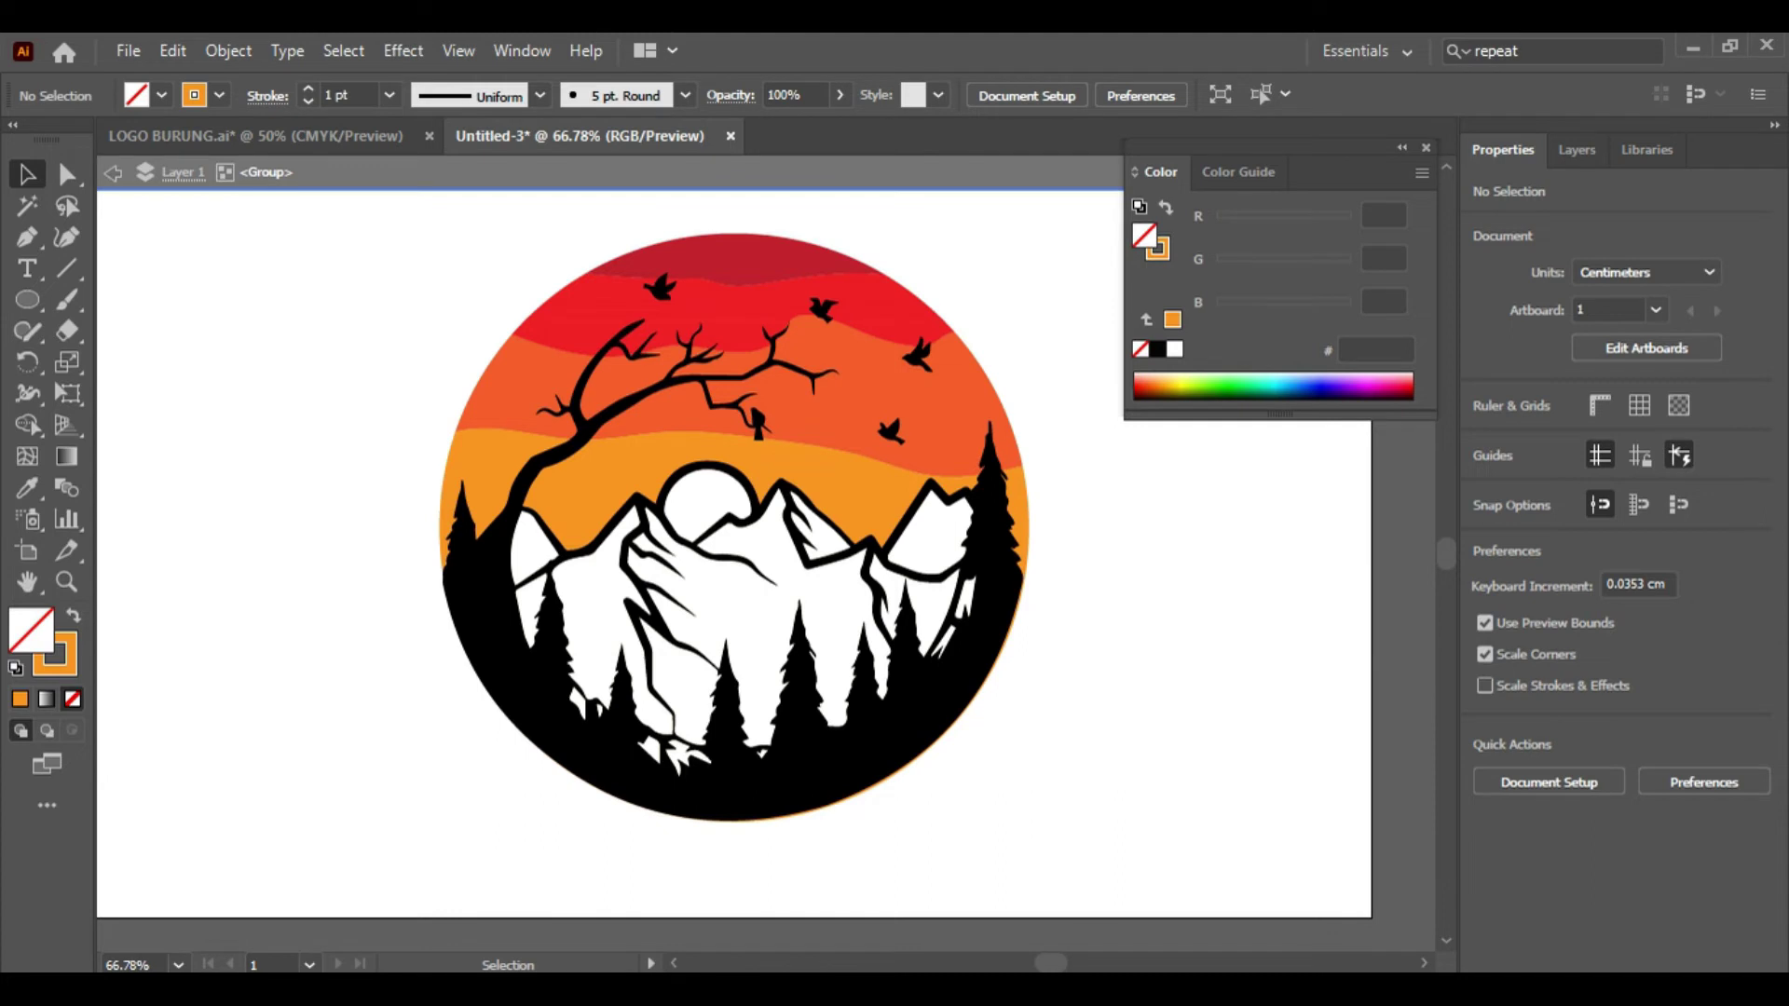
pyautogui.click(113, 173)
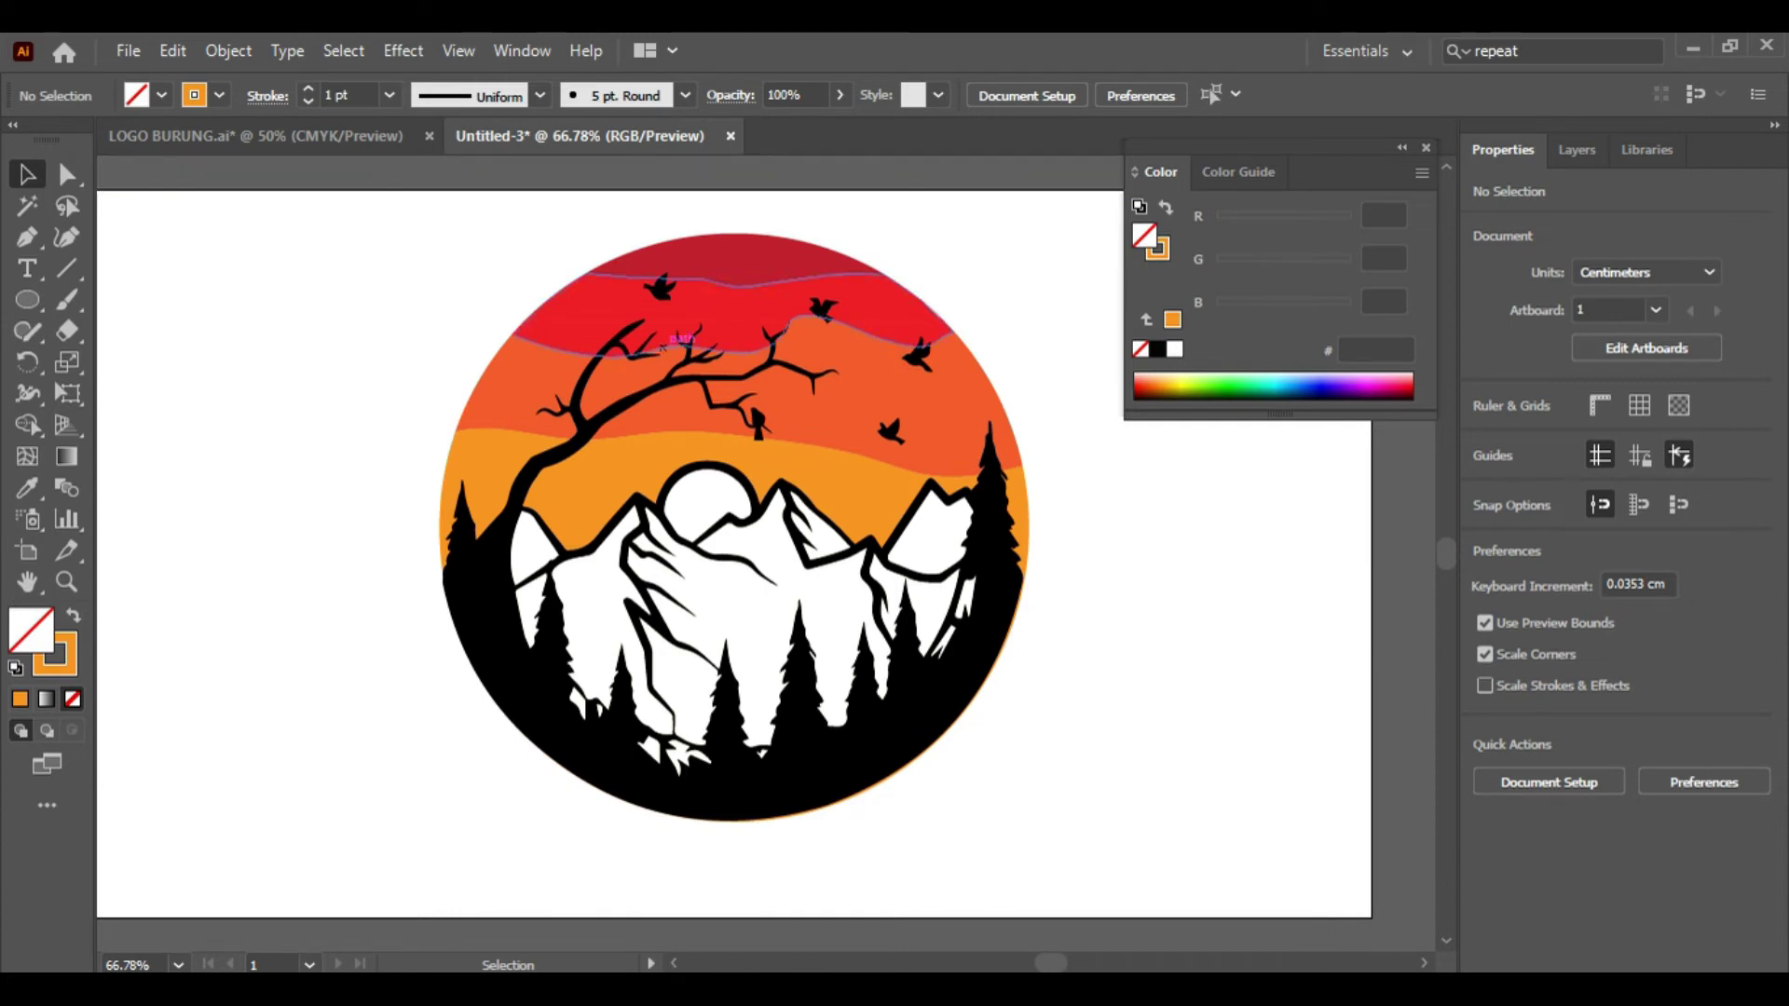
pyautogui.click(680, 337)
pyautogui.click(1035, 527)
# Step: Scale the badge down proportionally to about 11.93 cm and raise it slightly
pyautogui.moveTo(1029, 527); pyautogui.dragTo(1014, 524)
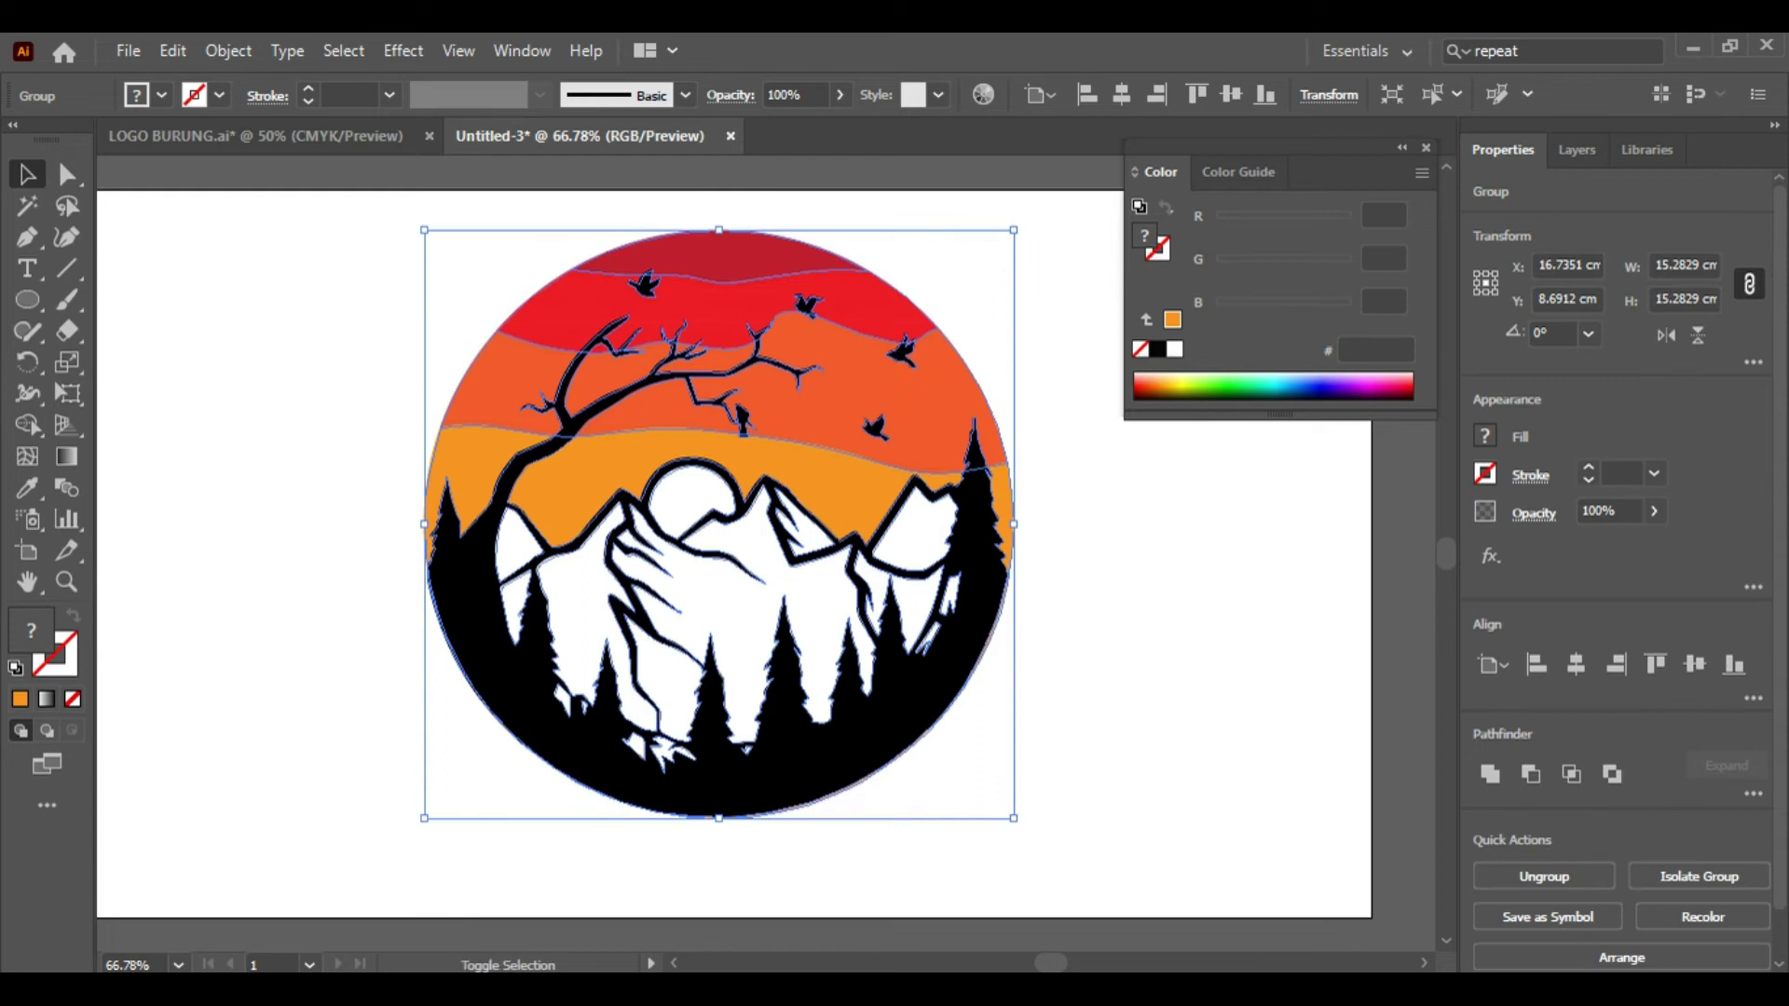
pyautogui.moveTo(1013, 230); pyautogui.dragTo(952, 292)
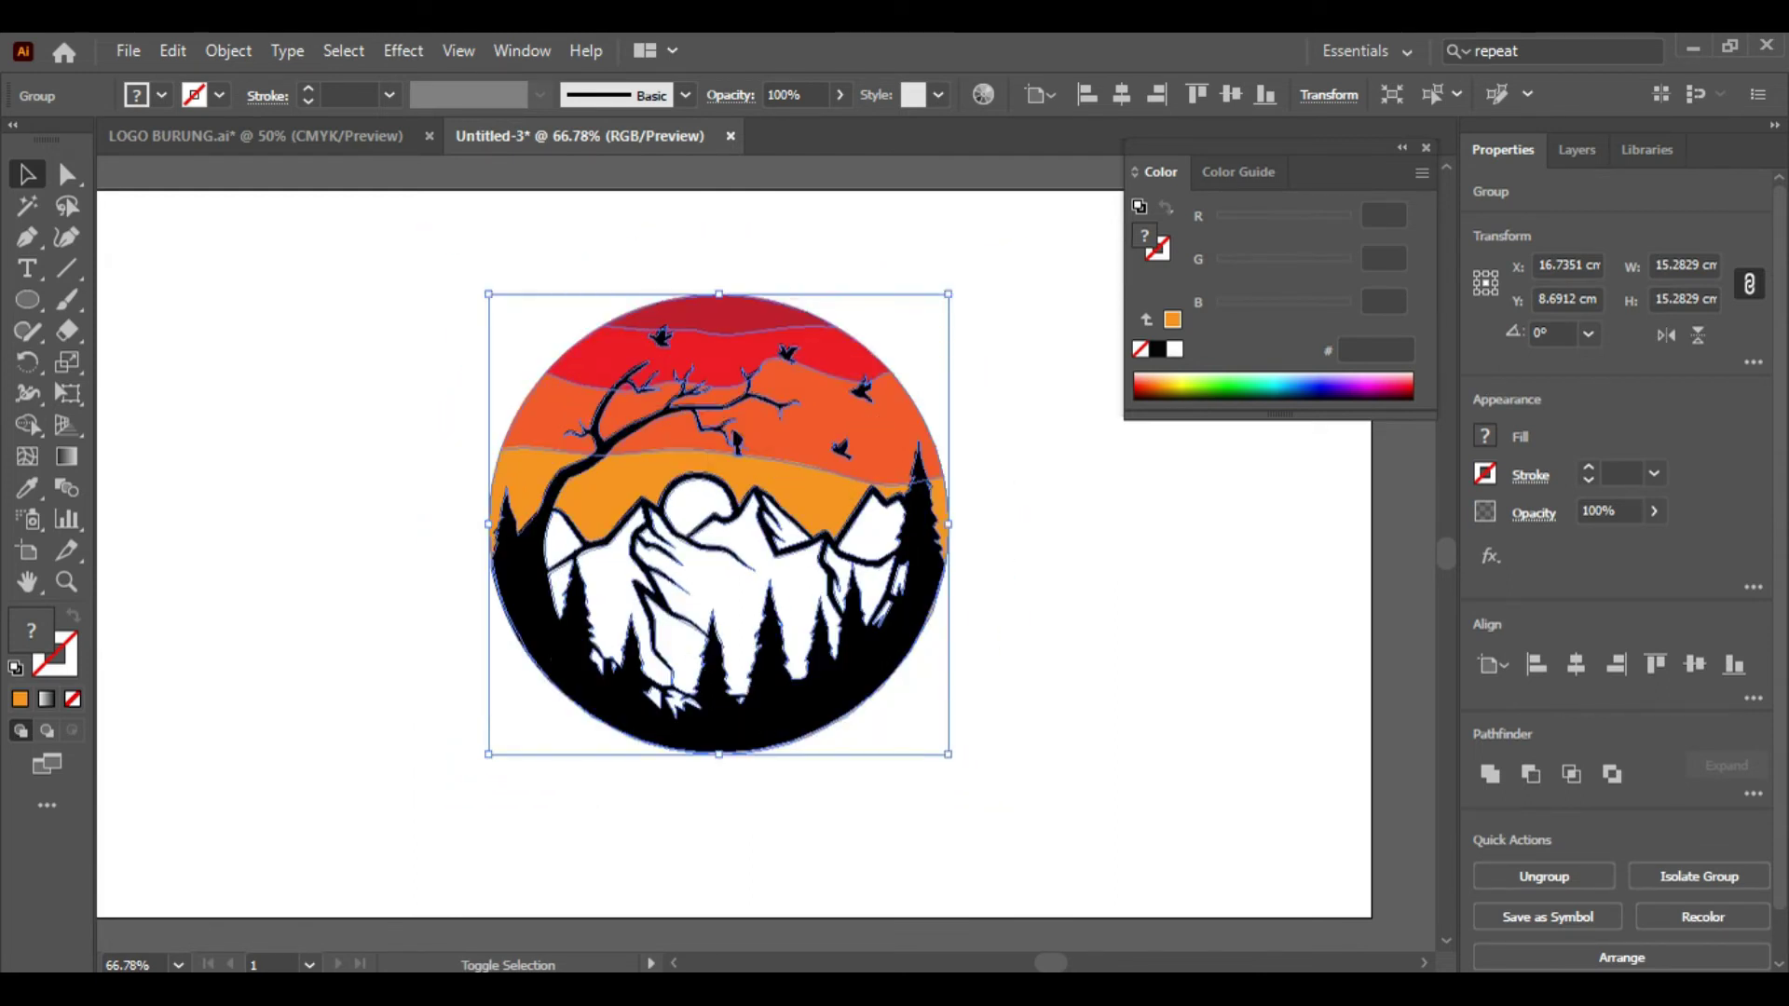
pyautogui.moveTo(769, 502); pyautogui.dragTo(759, 489)
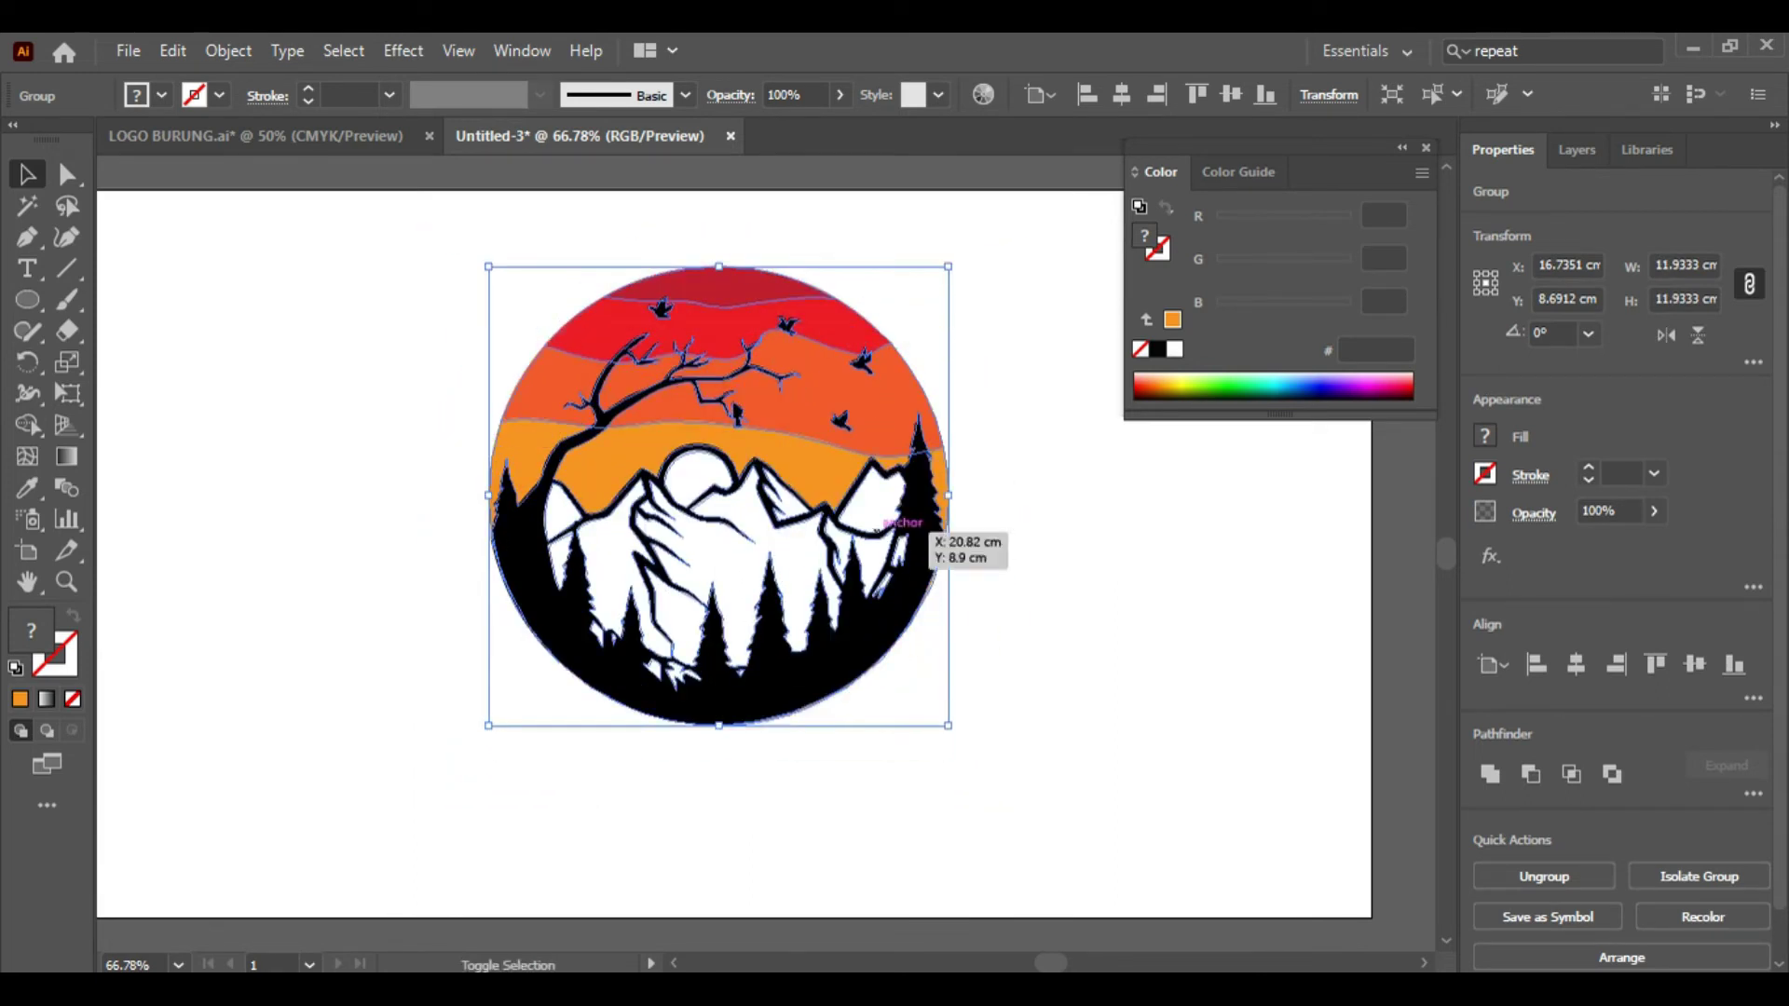
pyautogui.click(997, 559)
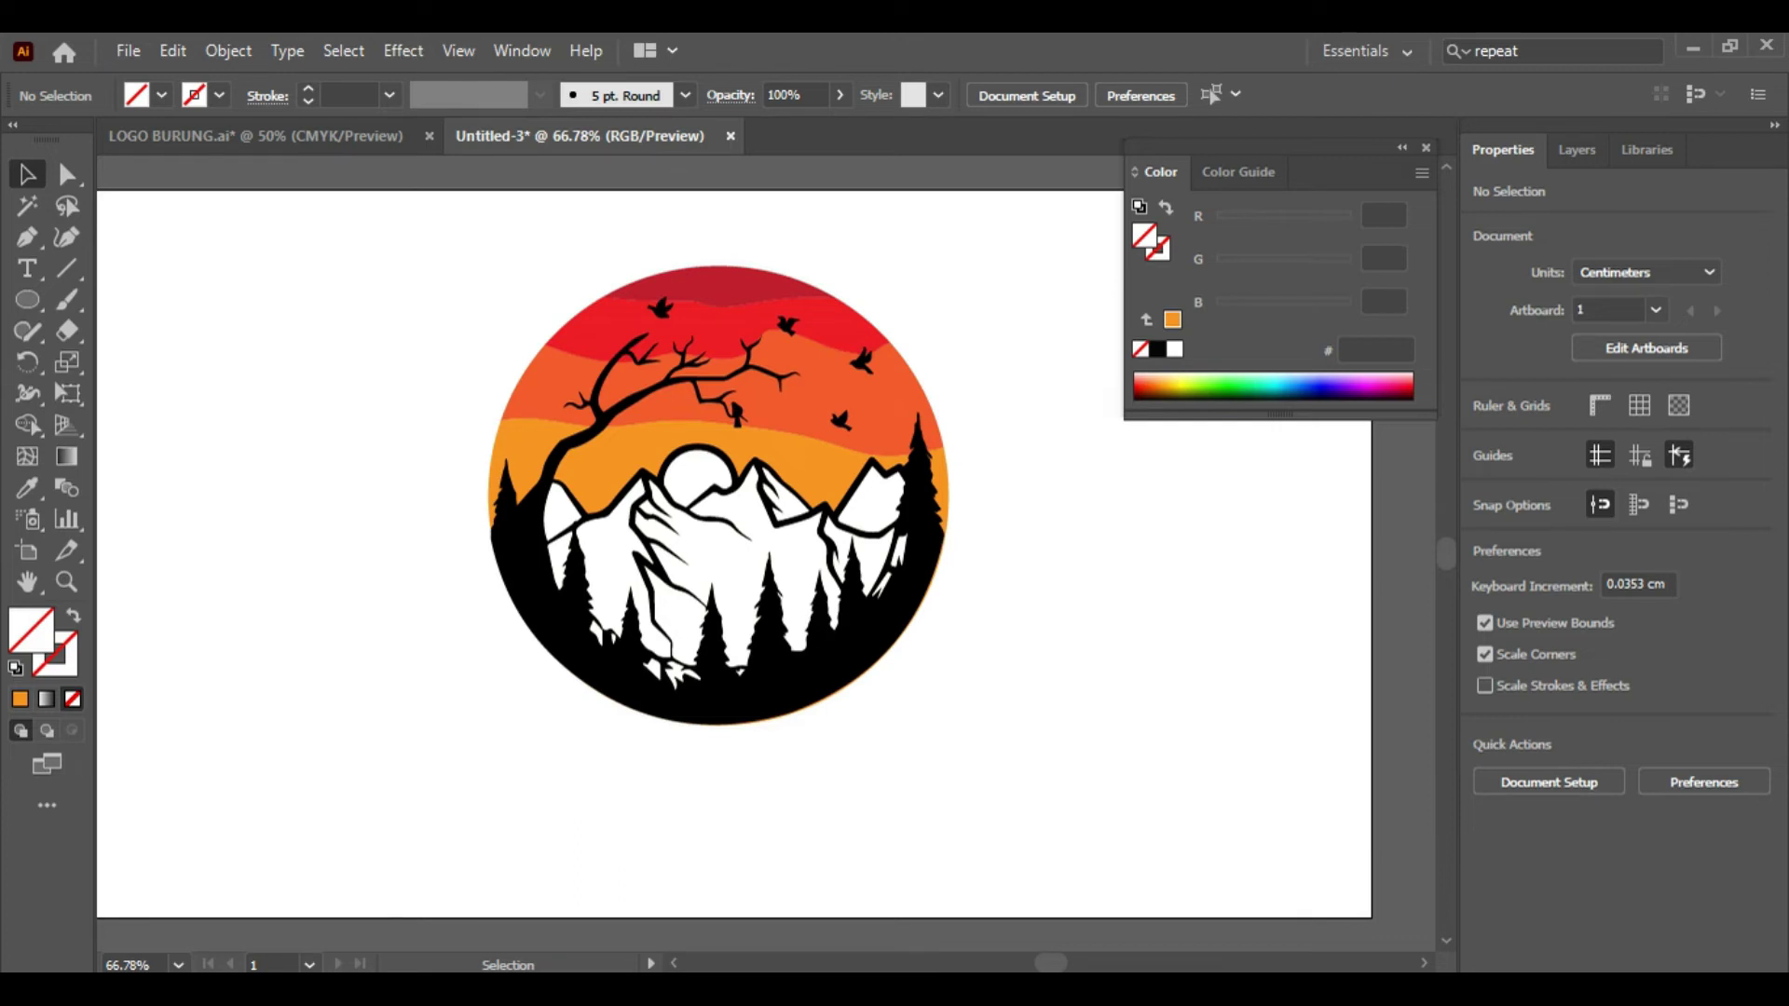
# Step: Nudge the badge in several small moves until it sits near the artboard centre
pyautogui.click(913, 583)
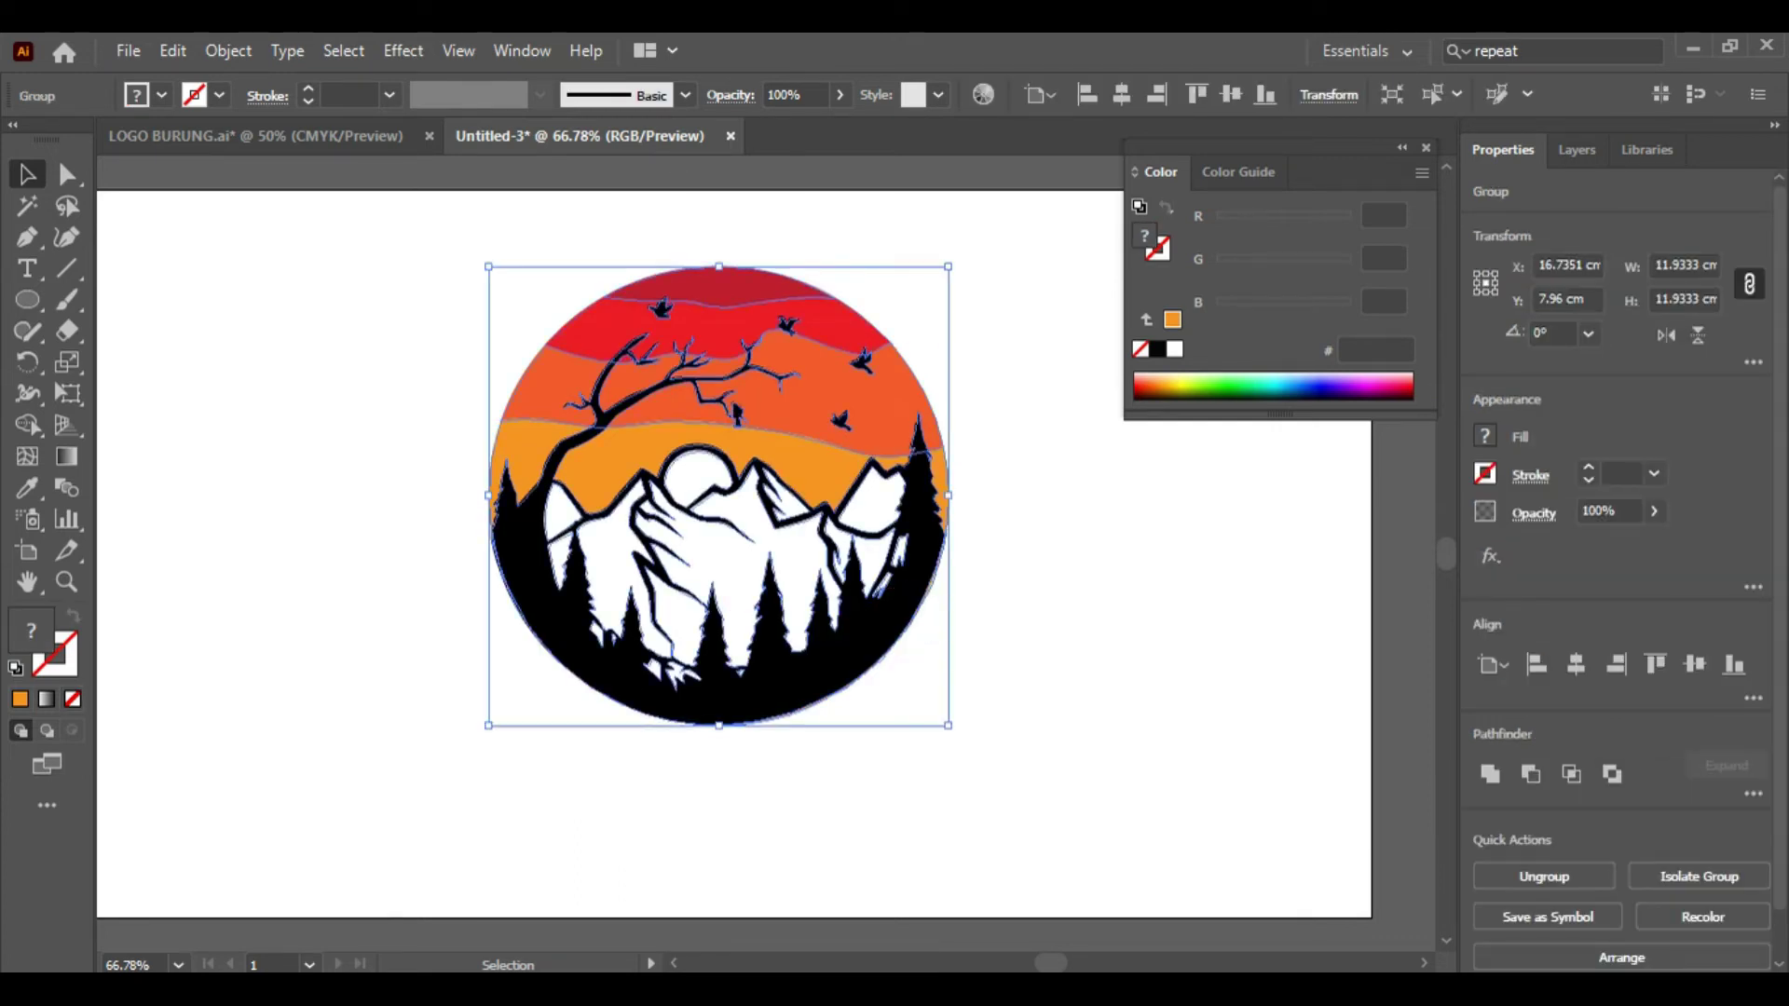
pyautogui.moveTo(927, 364); pyautogui.dragTo(950, 370)
pyautogui.hotkey('ctrl', 'shift', 'a')
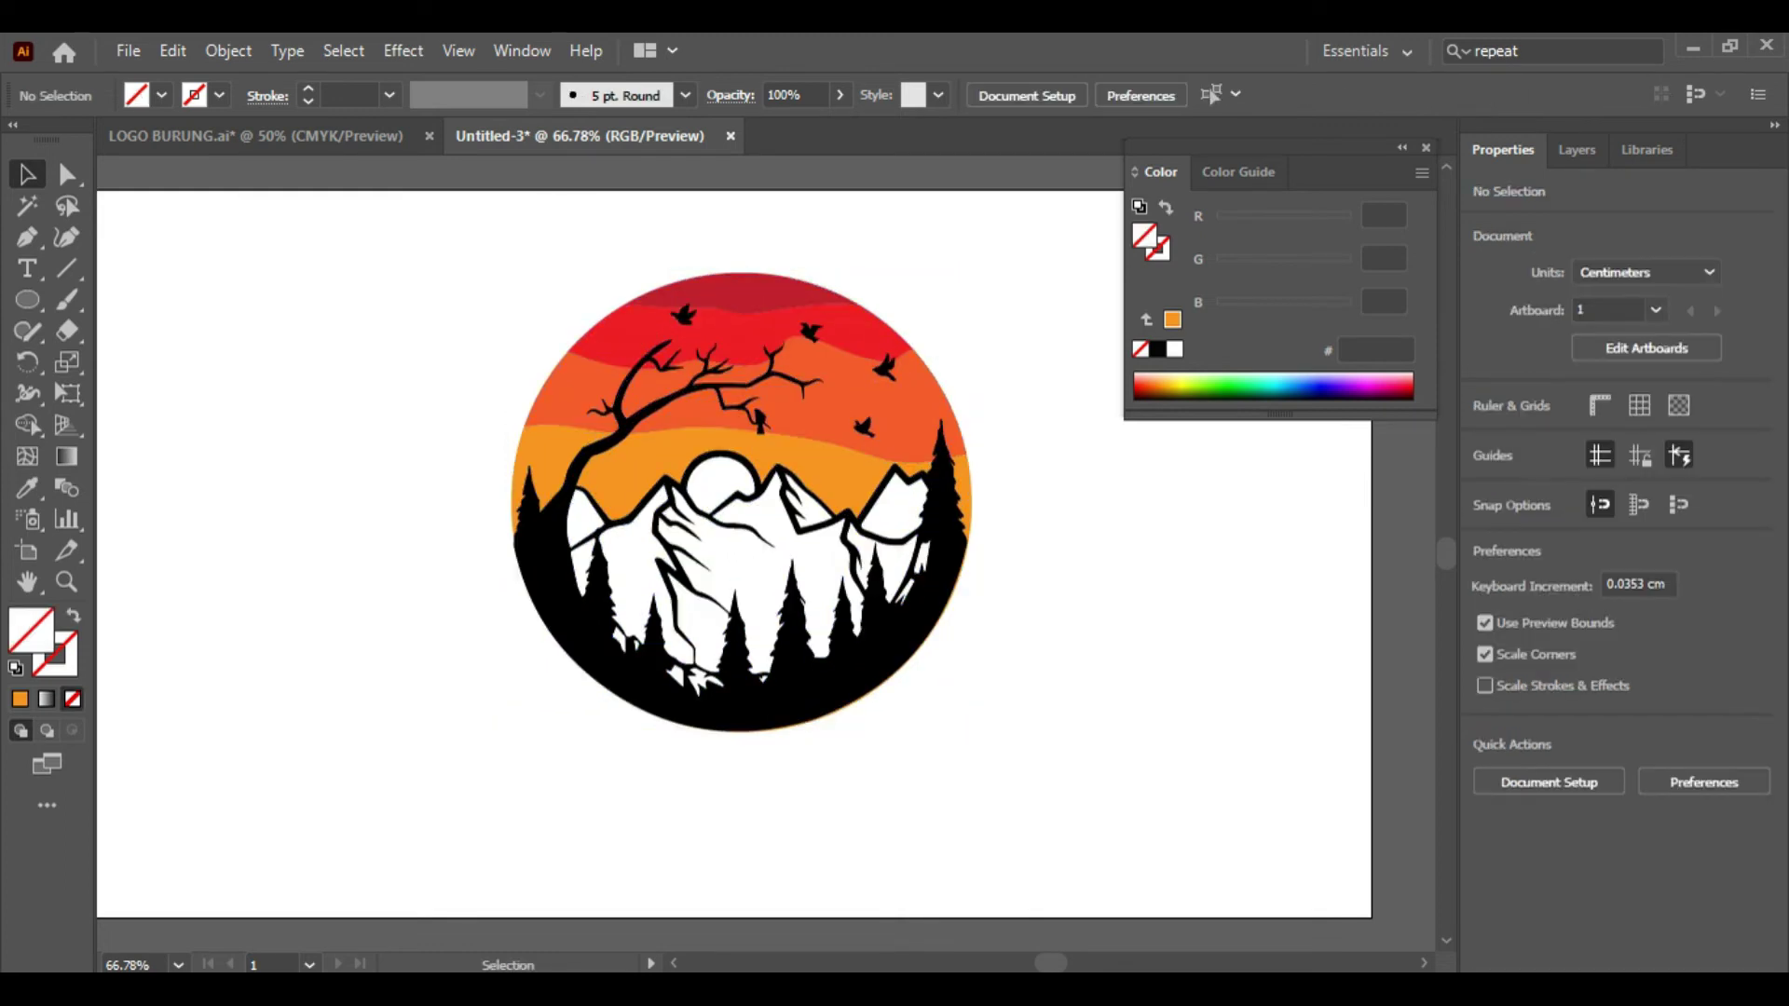
pyautogui.click(950, 410)
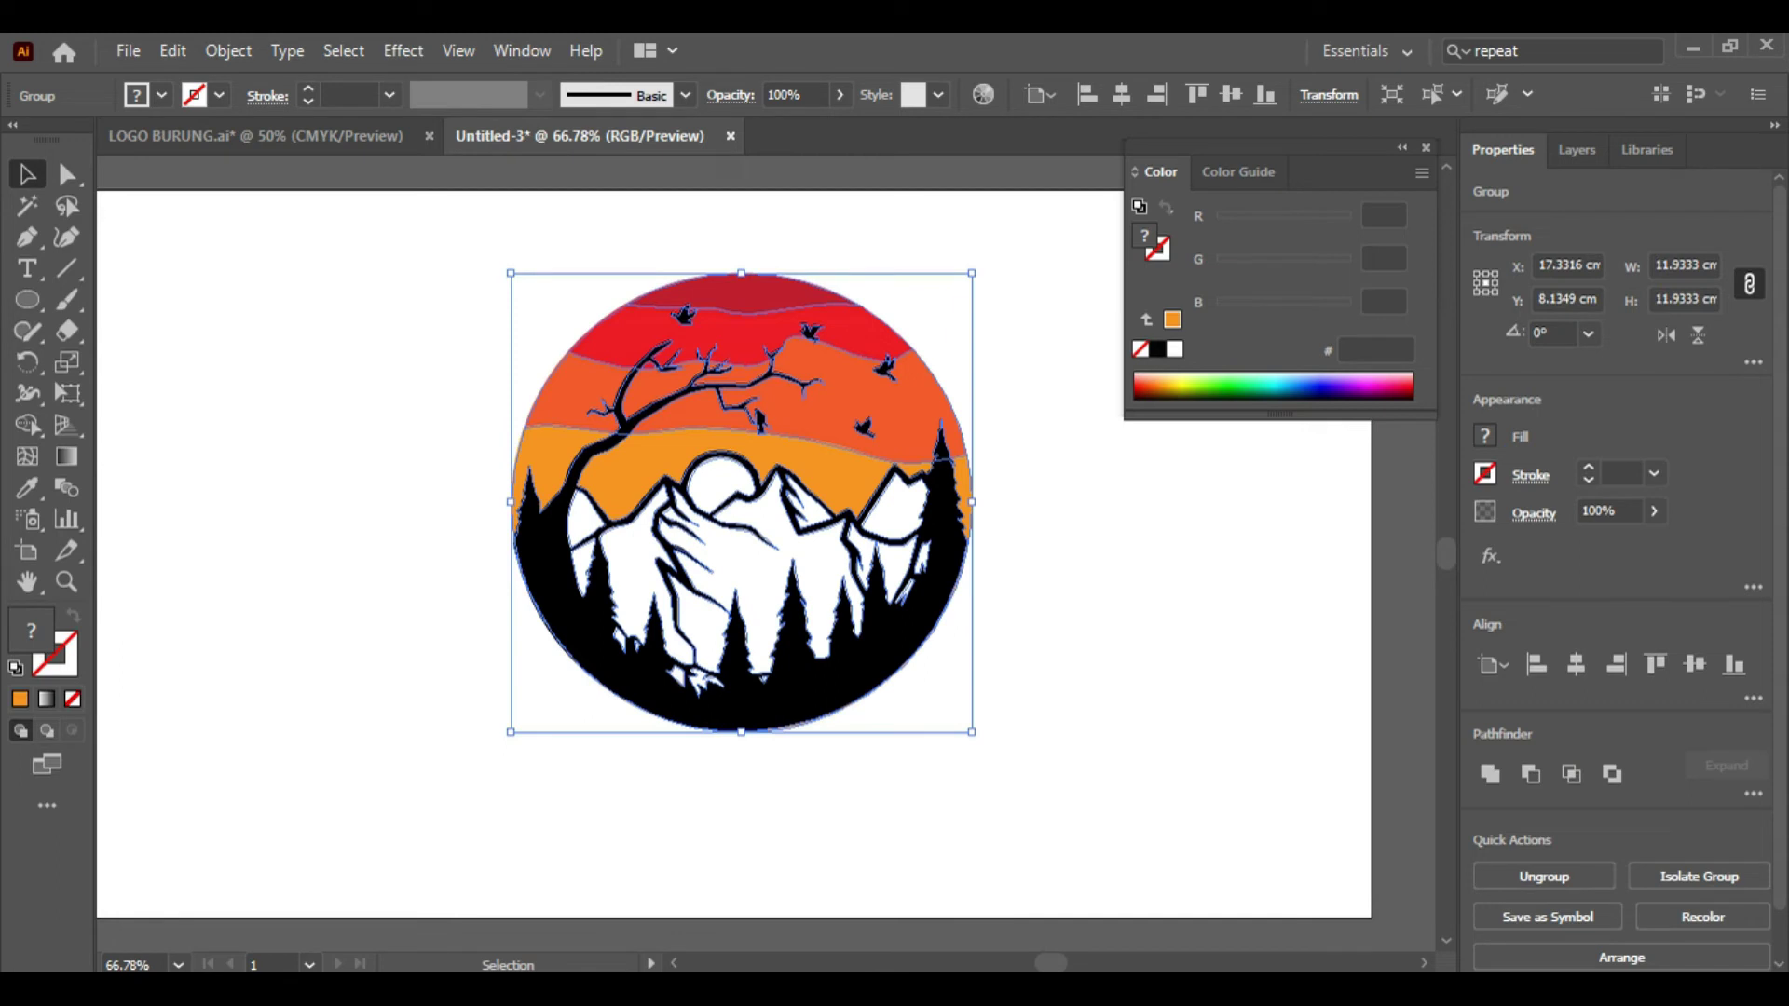
pyautogui.moveTo(843, 470); pyautogui.dragTo(815, 485)
pyautogui.hotkey('ctrl', 'shift', 'a')
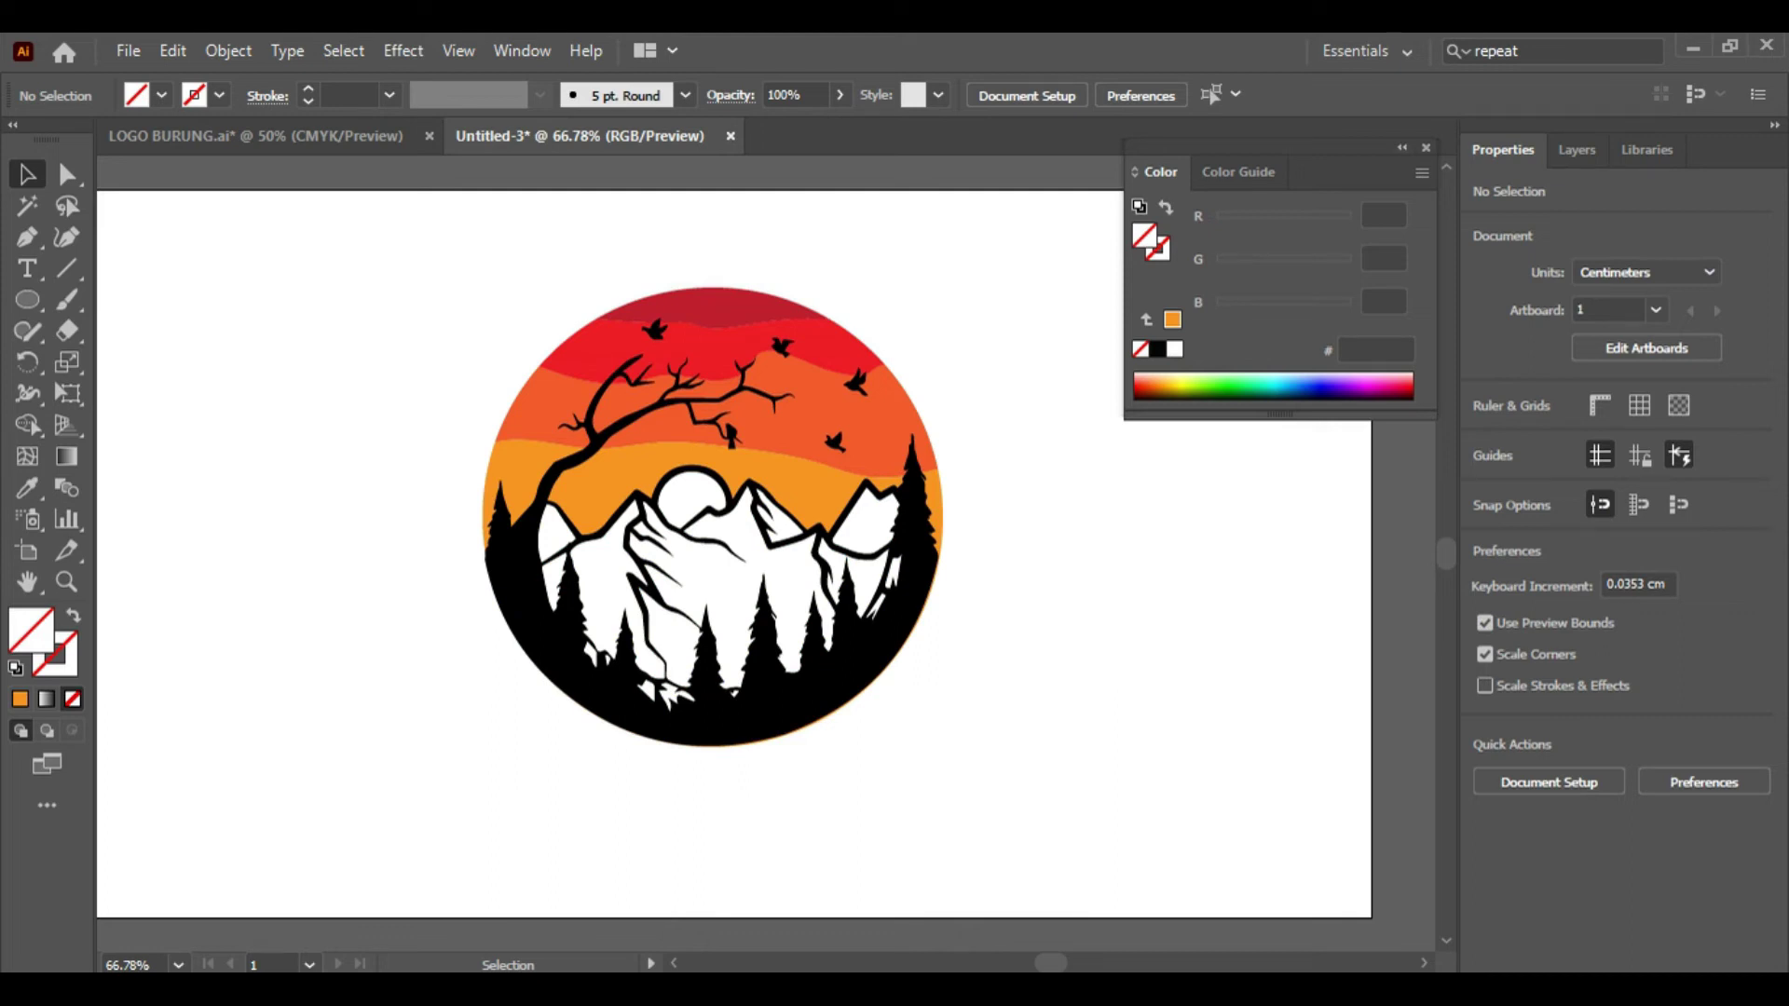
pyautogui.moveTo(890, 368); pyautogui.dragTo(908, 368)
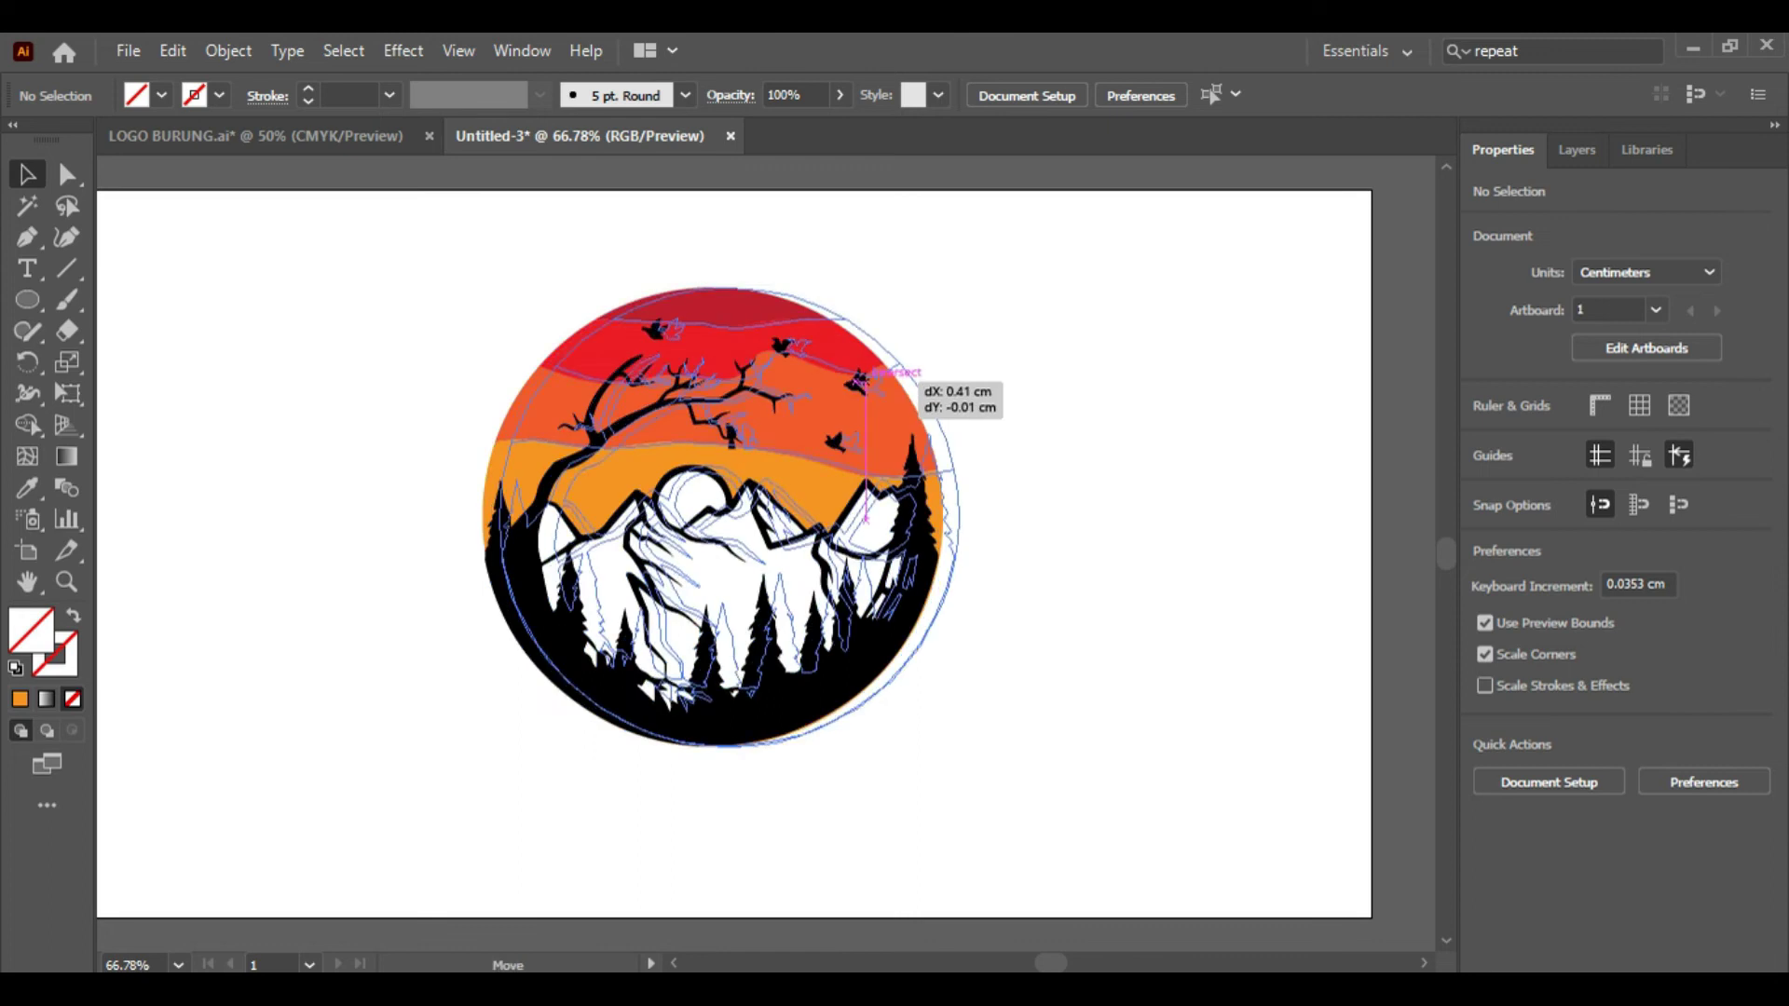
pyautogui.hotkey('ctrl', 'shift', 'a')
pyautogui.moveTo(746, 513); pyautogui.dragTo(785, 497)
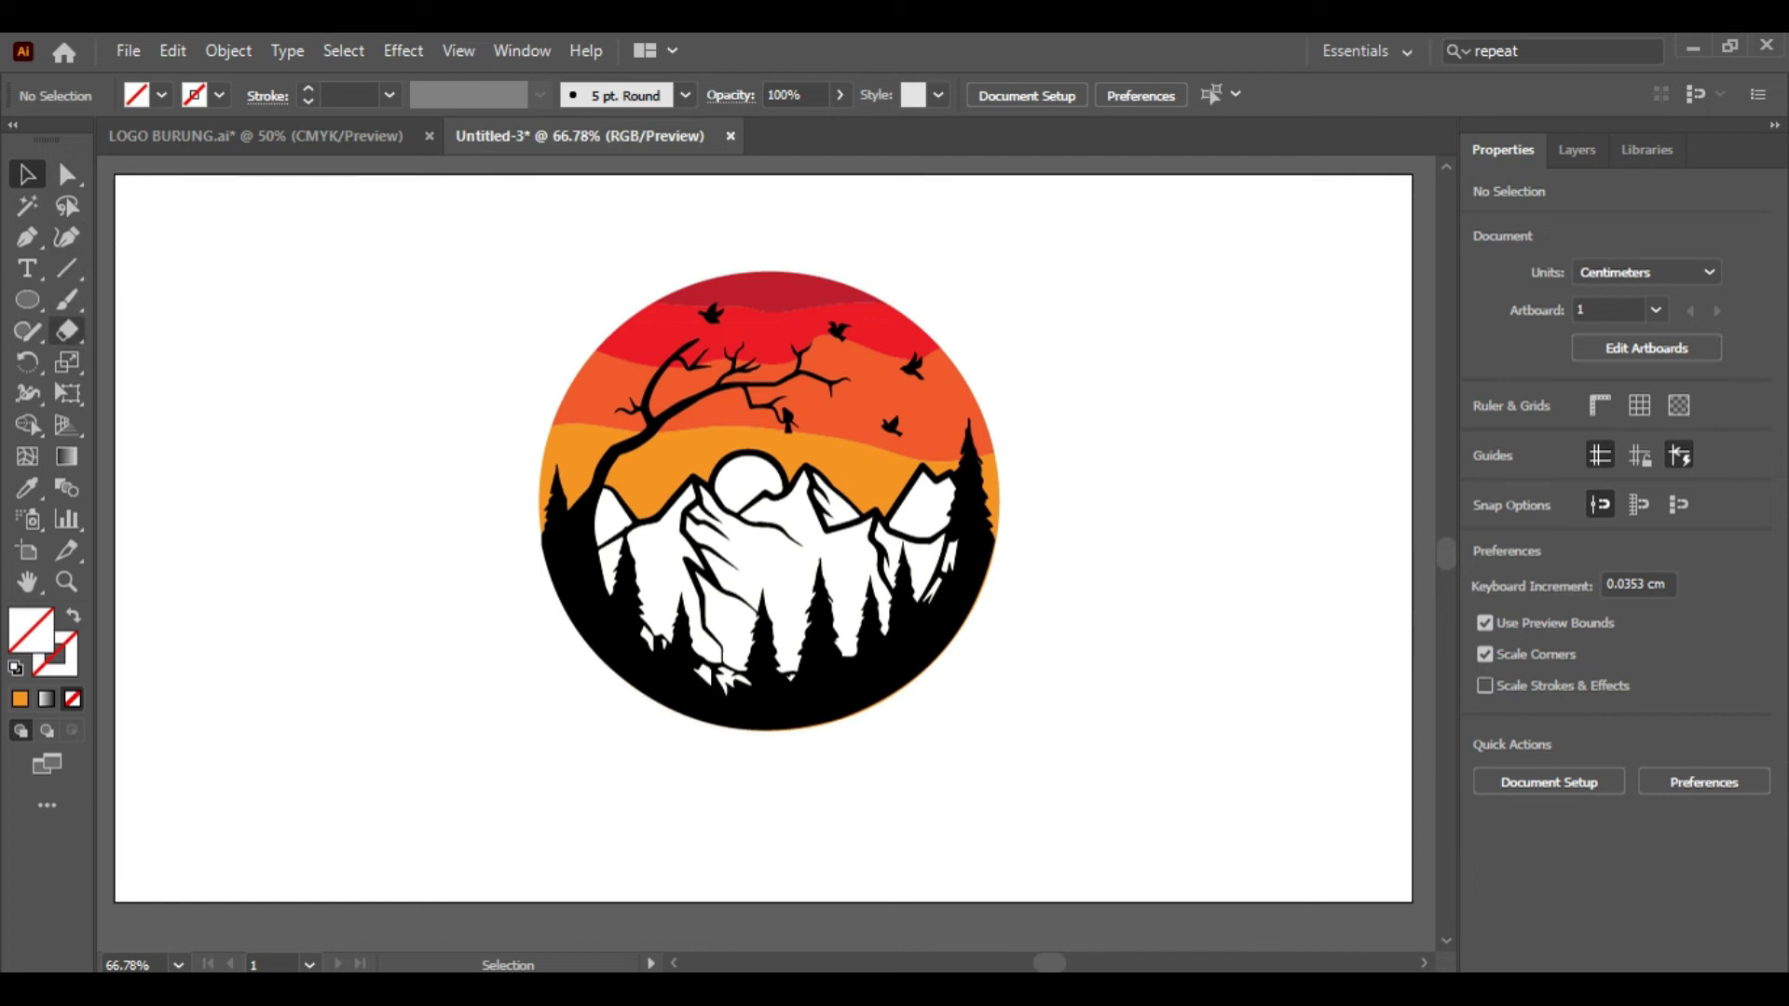
pyautogui.click(27, 299)
# Step: Create a 33.67 × 18.91 cm rectangle and fill it with the sky's red-orange via Eyedropper
pyautogui.click(156, 300)
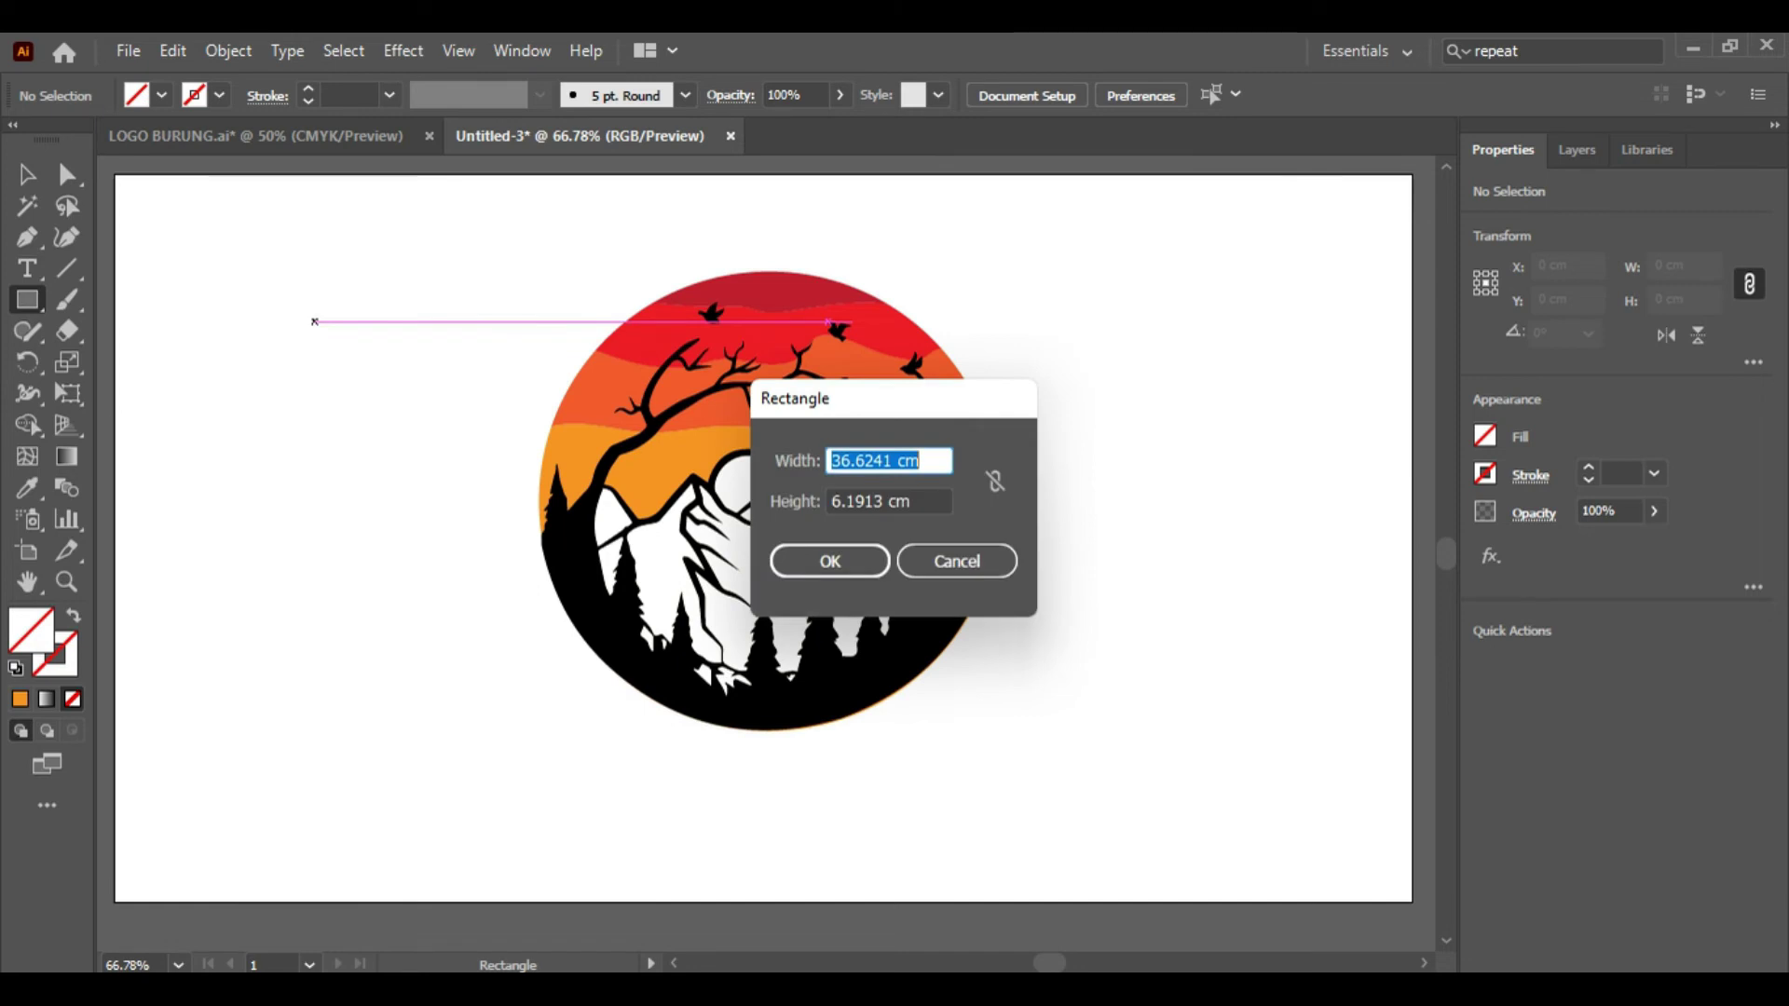
pyautogui.moveTo(892, 460); pyautogui.dragTo(841, 460)
pyautogui.write('3.')
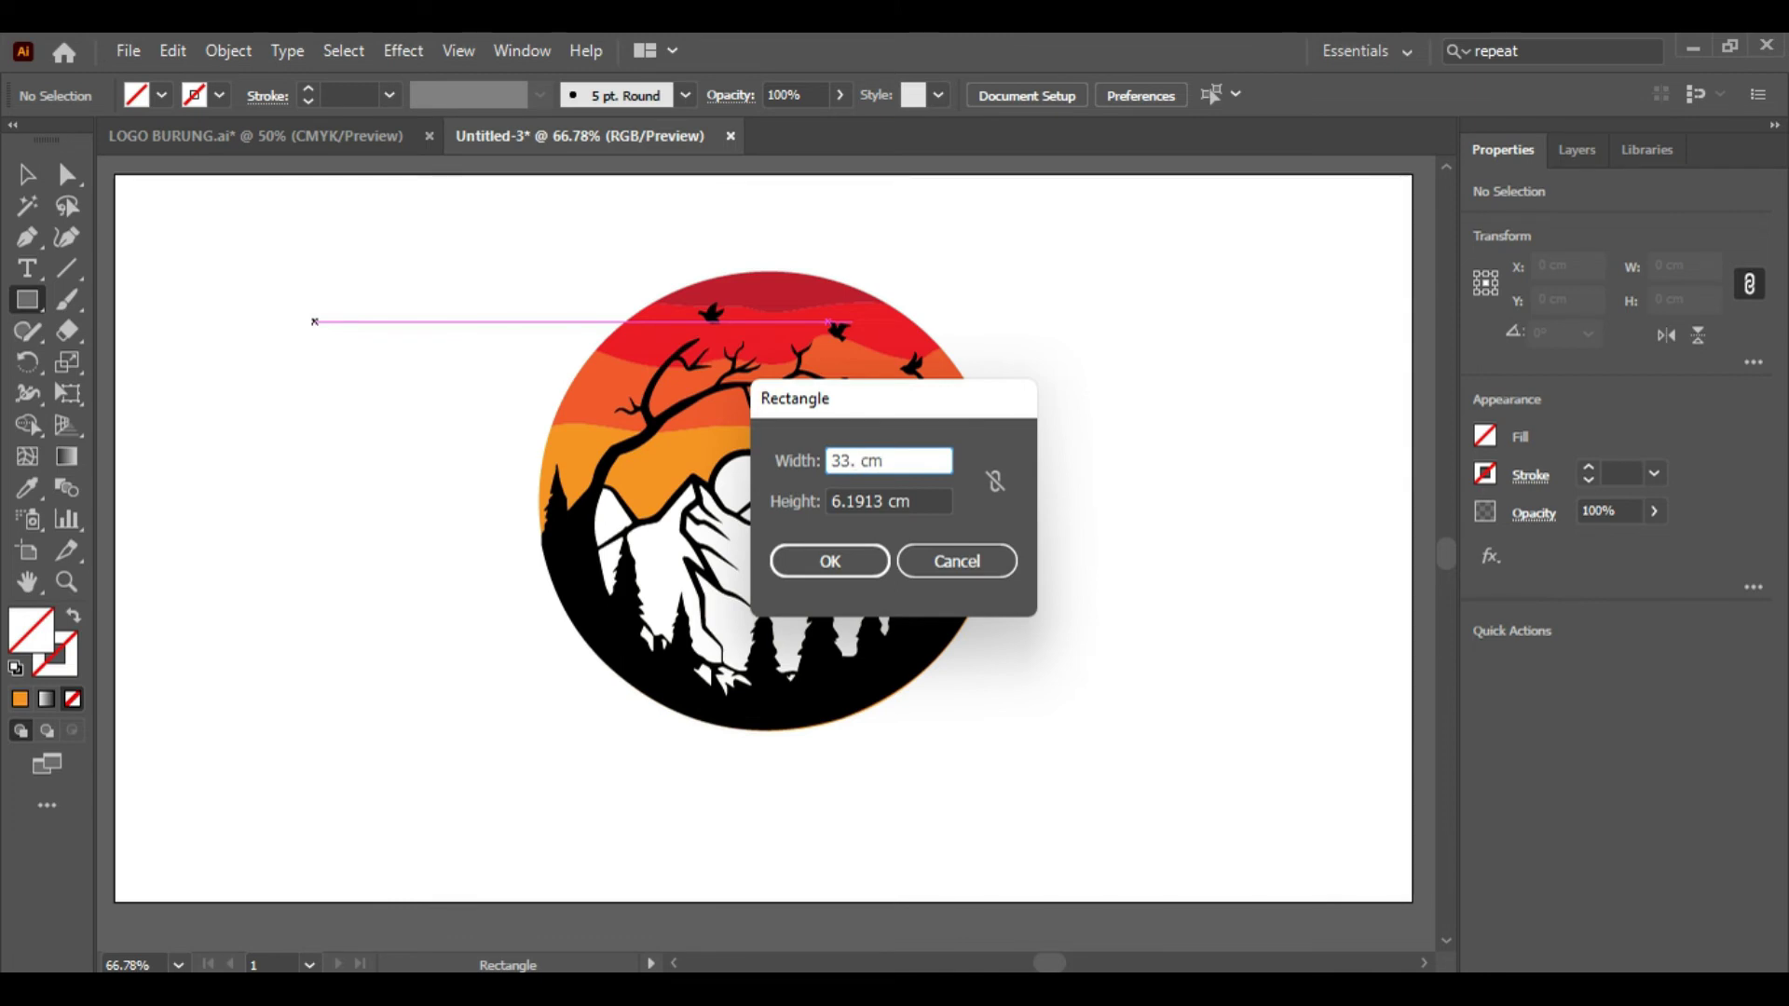
pyautogui.write('67')
pyautogui.press('Tab')
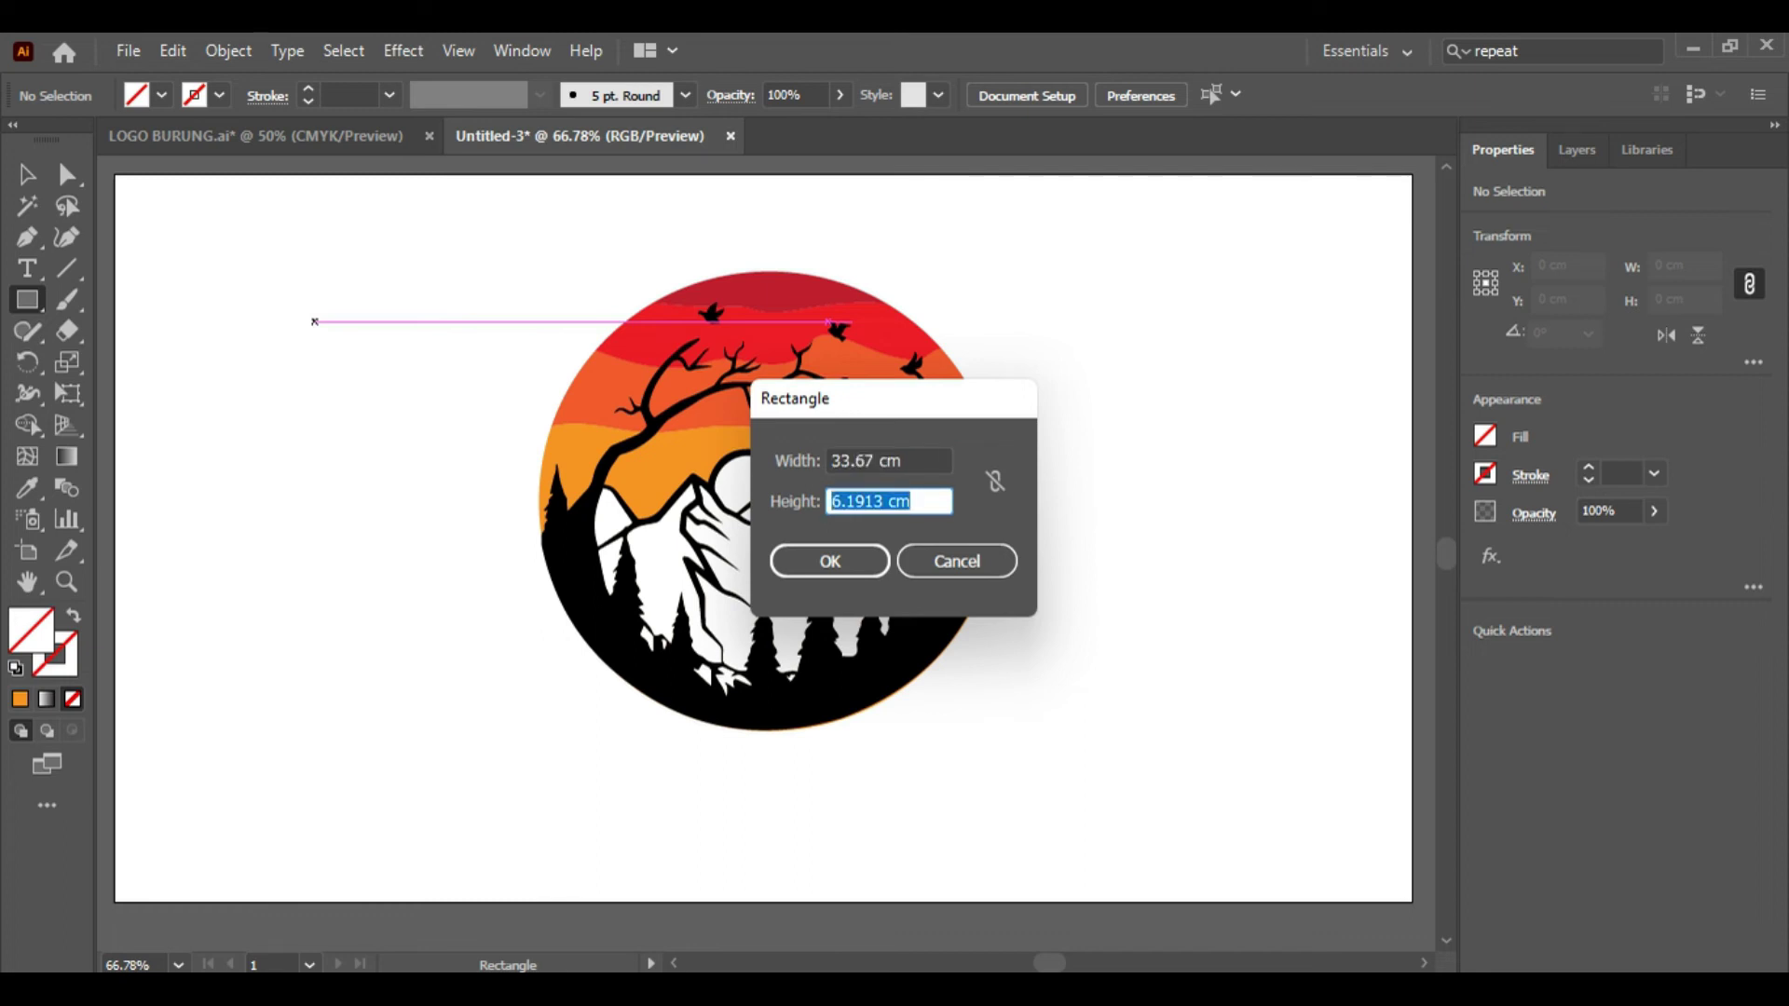
pyautogui.write('18.91')
pyautogui.press('Return')
pyautogui.press('Return')
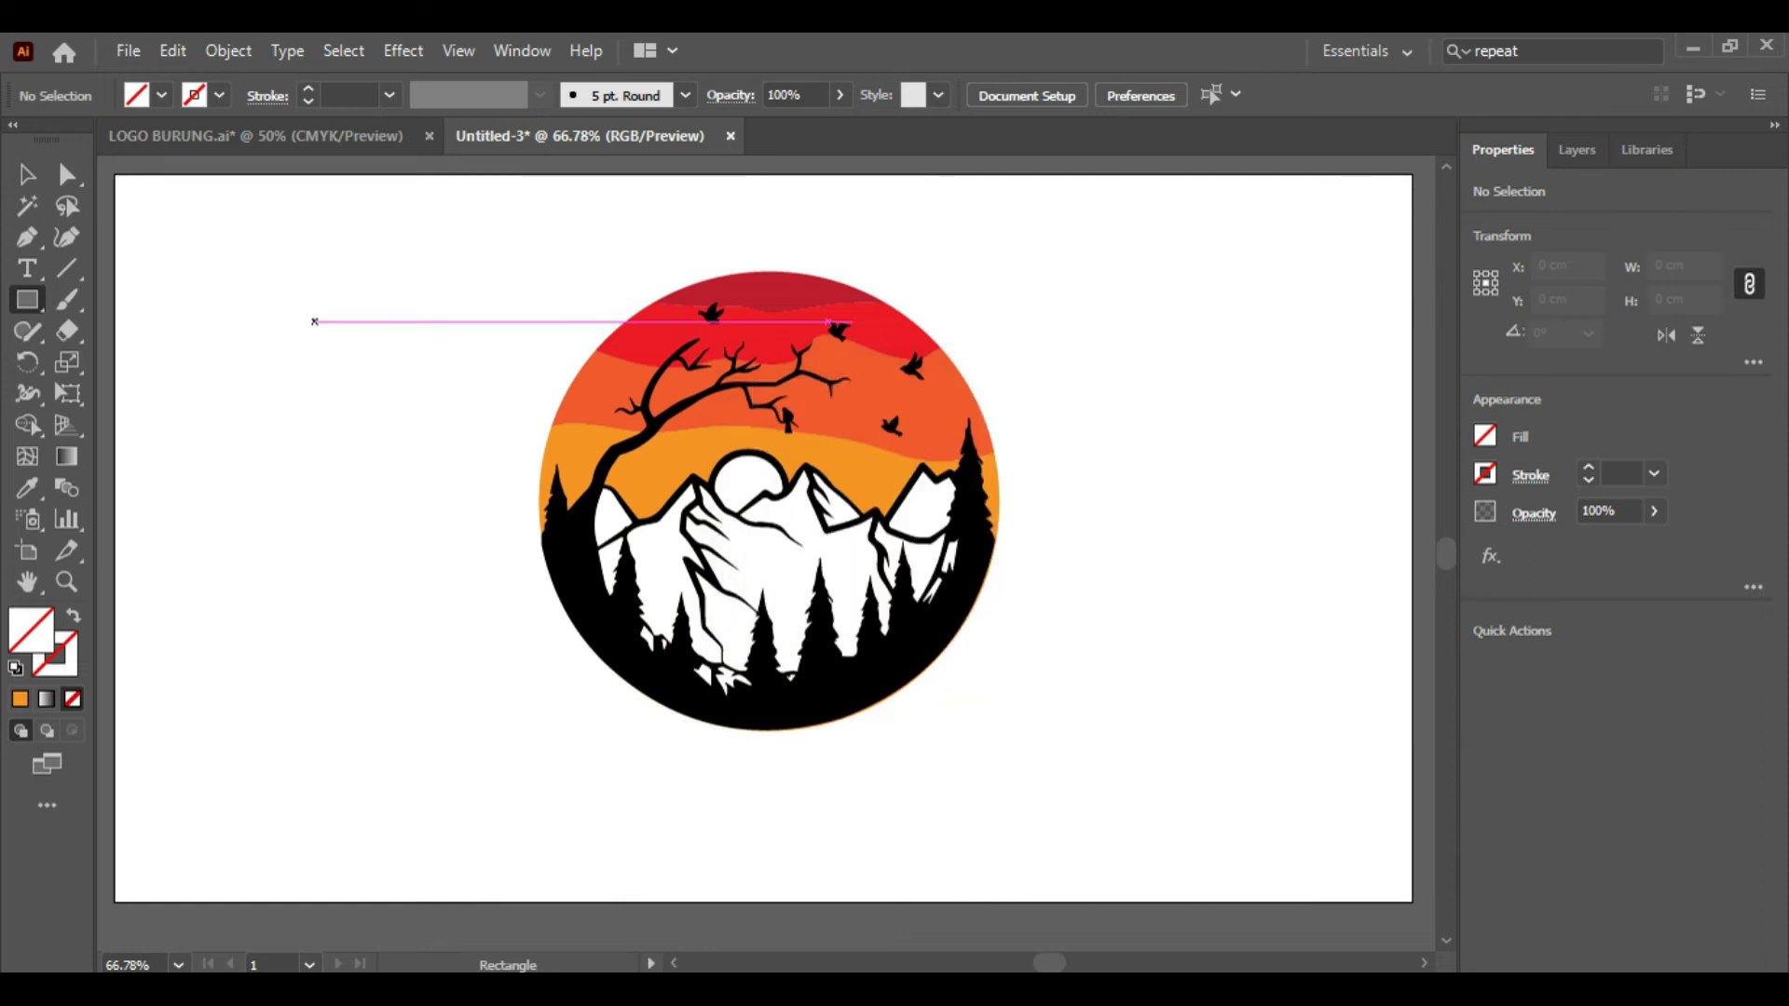
pyautogui.click(66, 269)
pyautogui.click(27, 487)
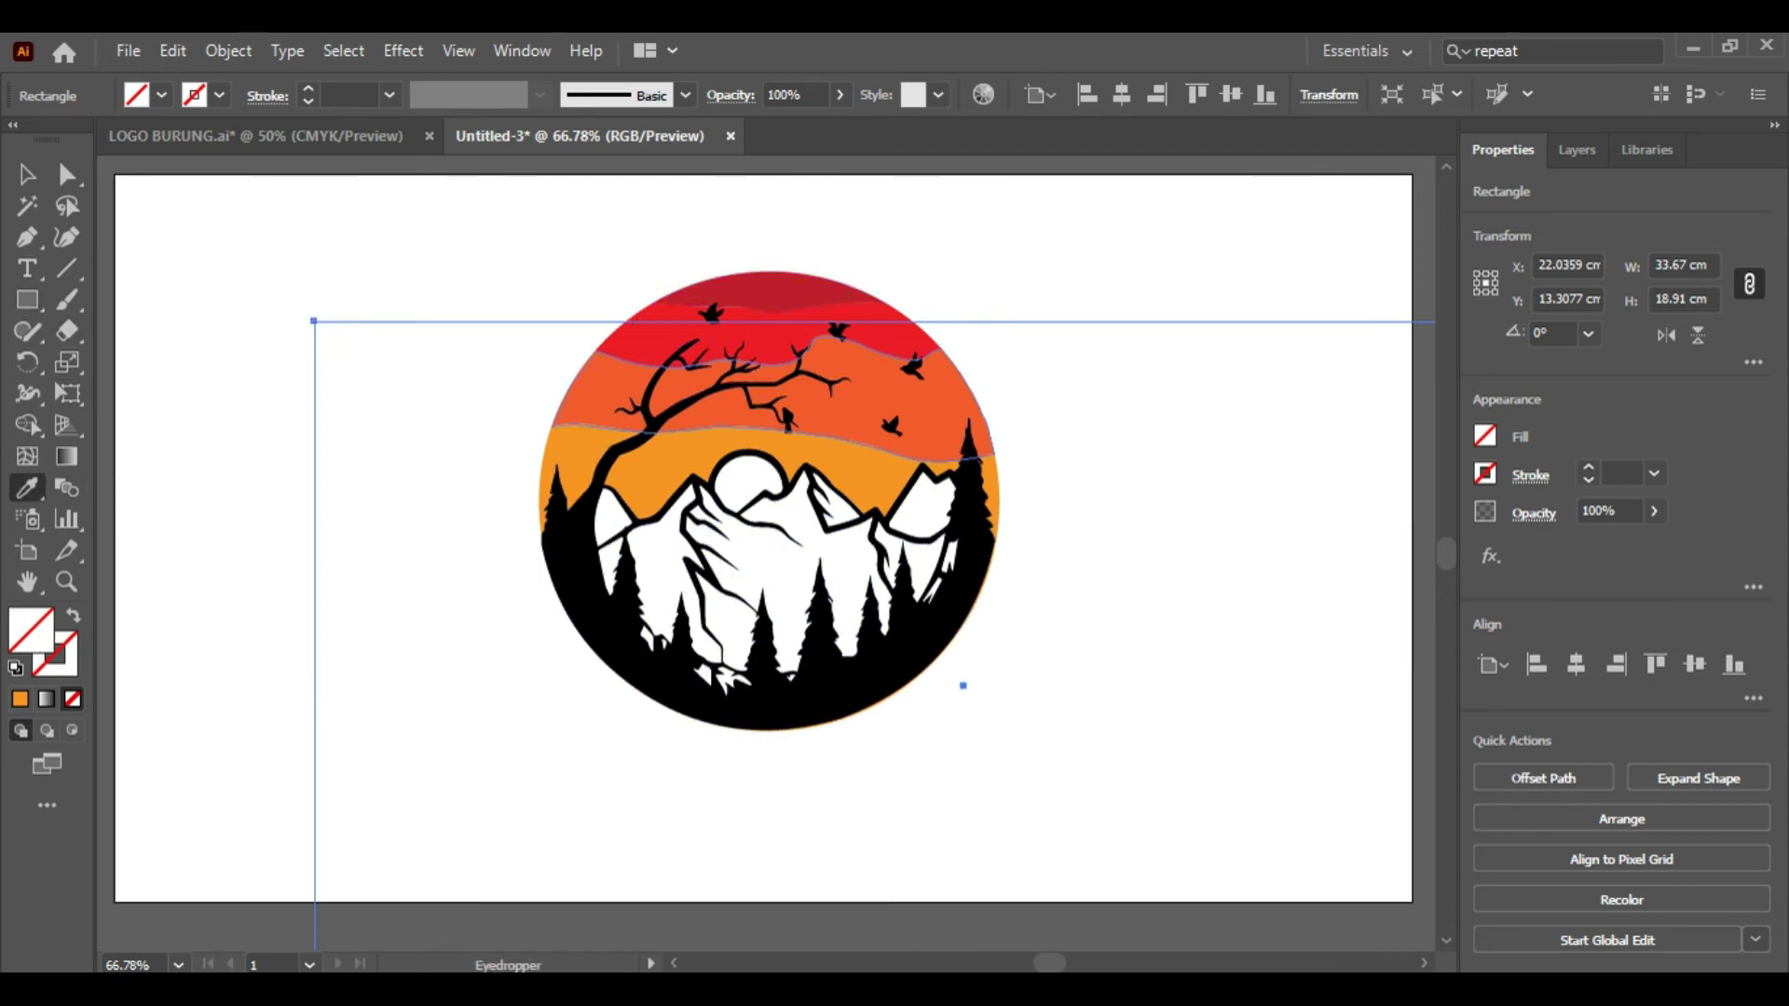
pyautogui.click(894, 391)
# Step: Move the red-orange rectangle over the whole artboard and send it behind the badge
pyautogui.press('v')
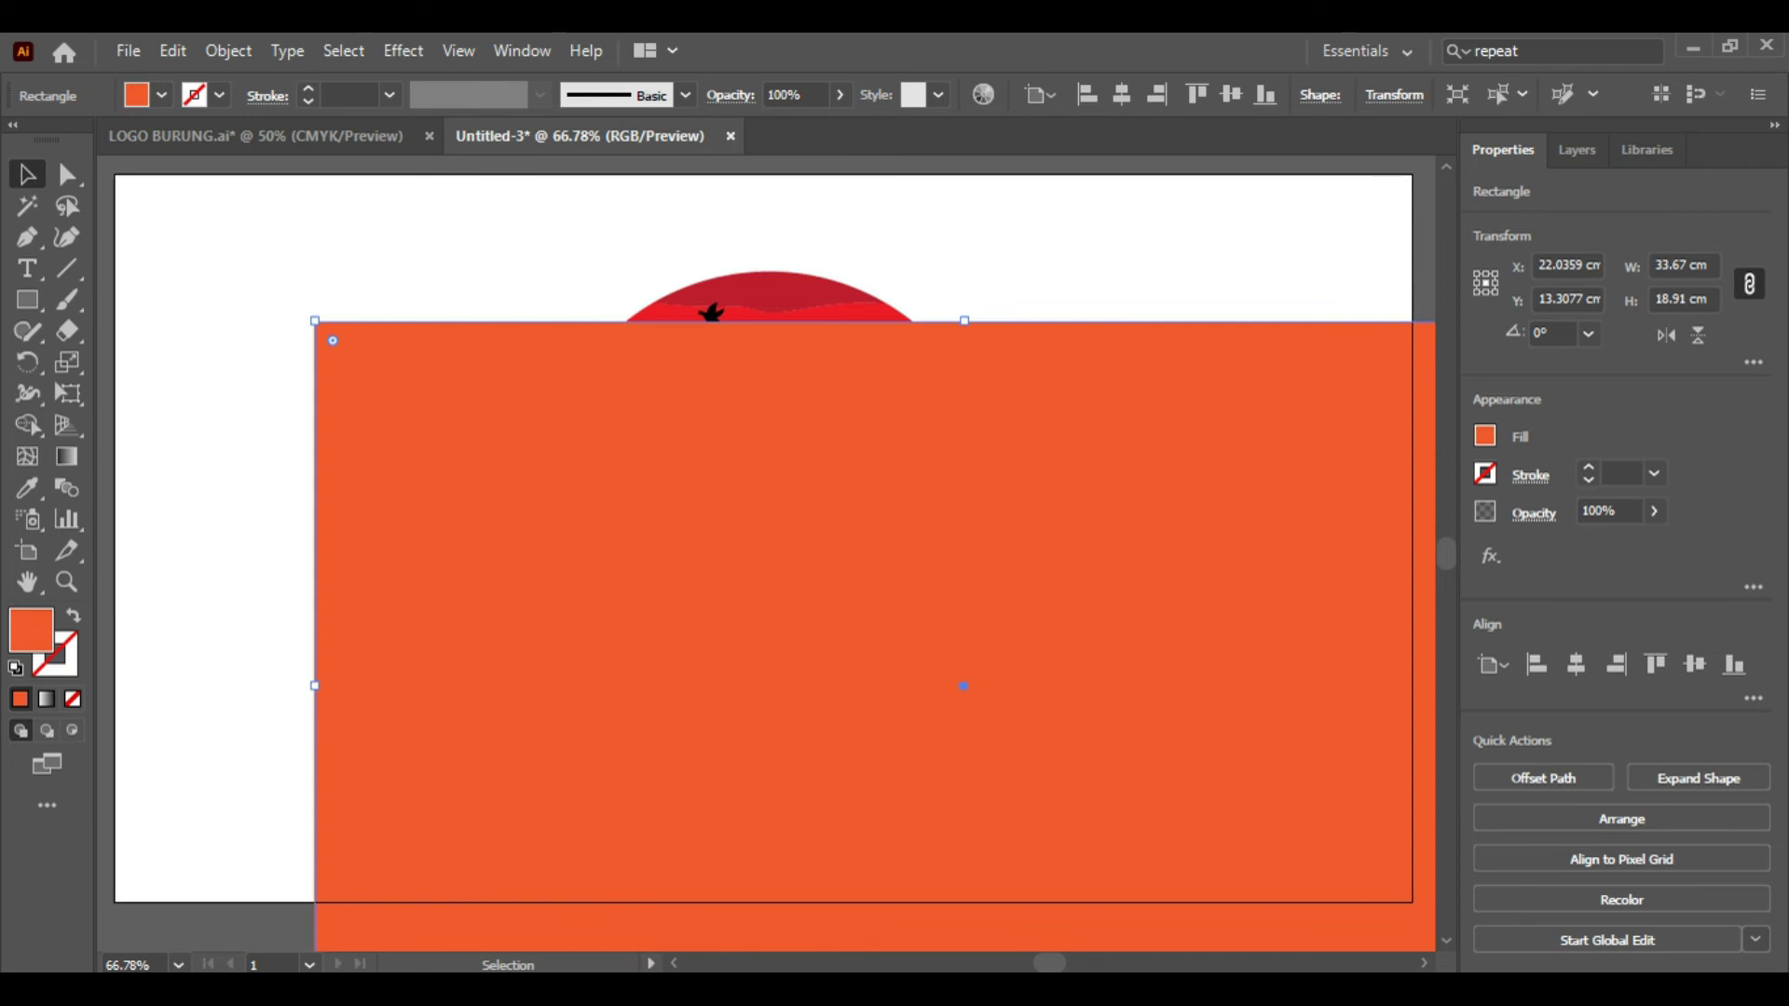
pyautogui.moveTo(1025, 304); pyautogui.dragTo(933, 237)
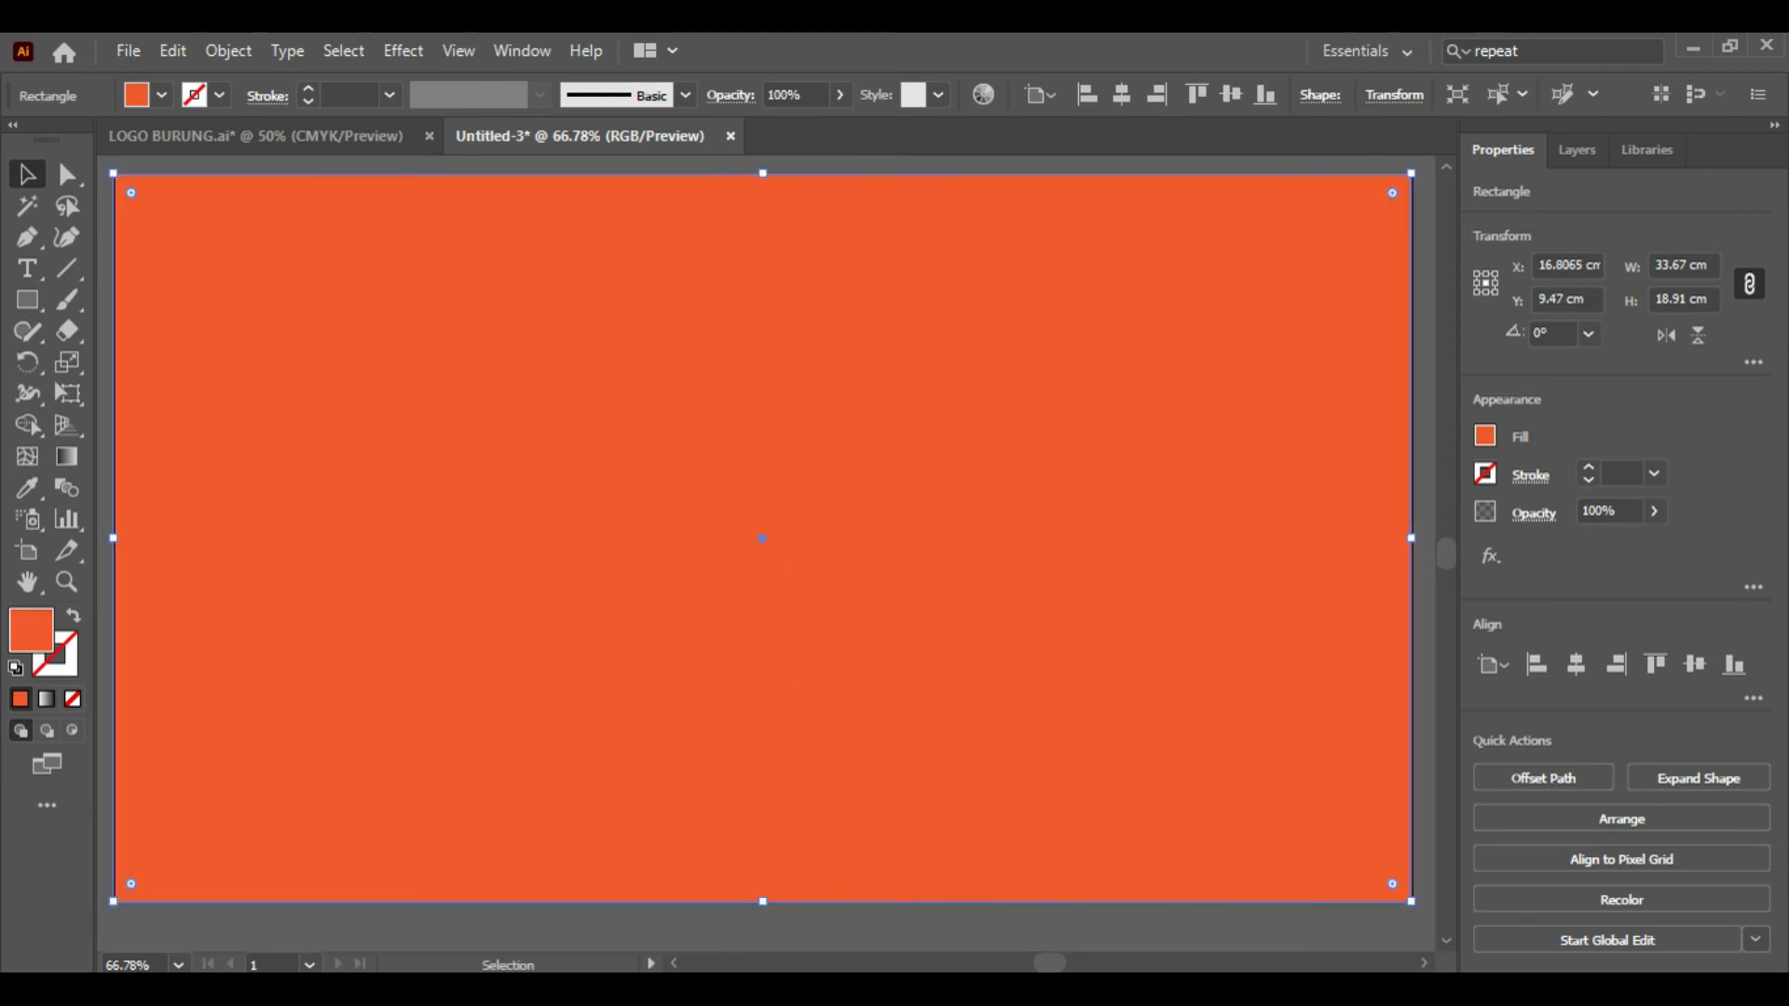
pyautogui.rightClick(970, 283)
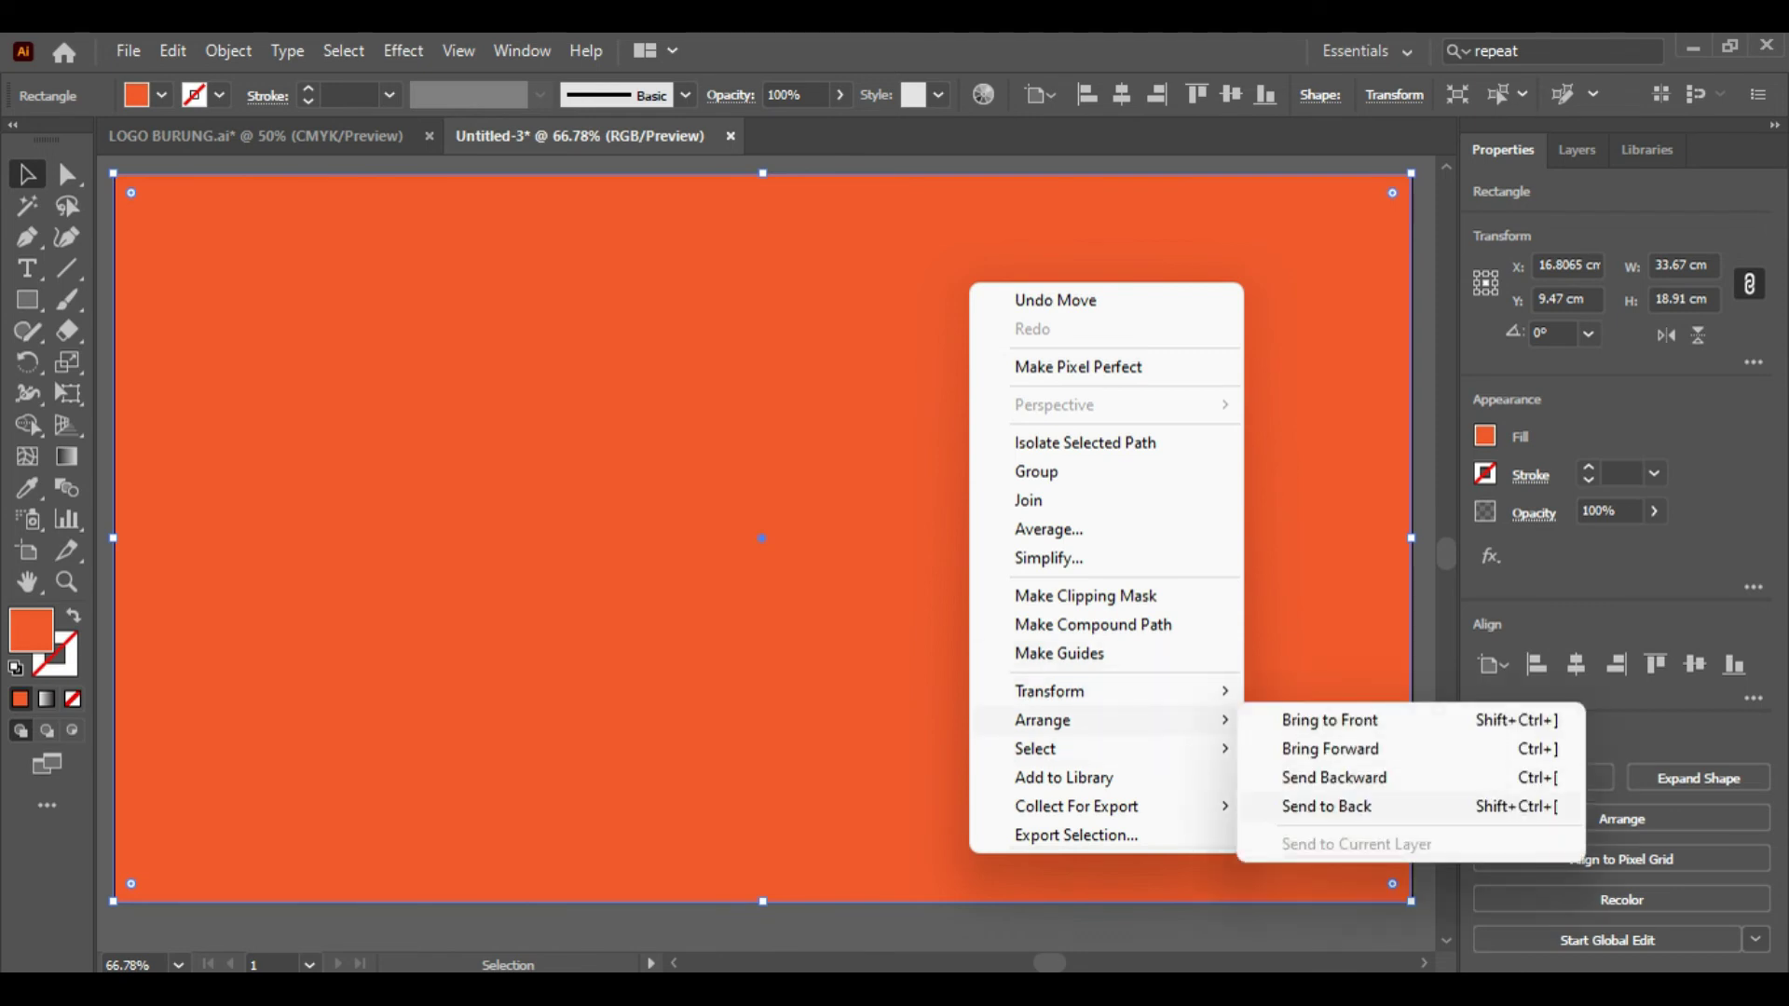
pyautogui.click(1327, 806)
pyautogui.click(839, 337)
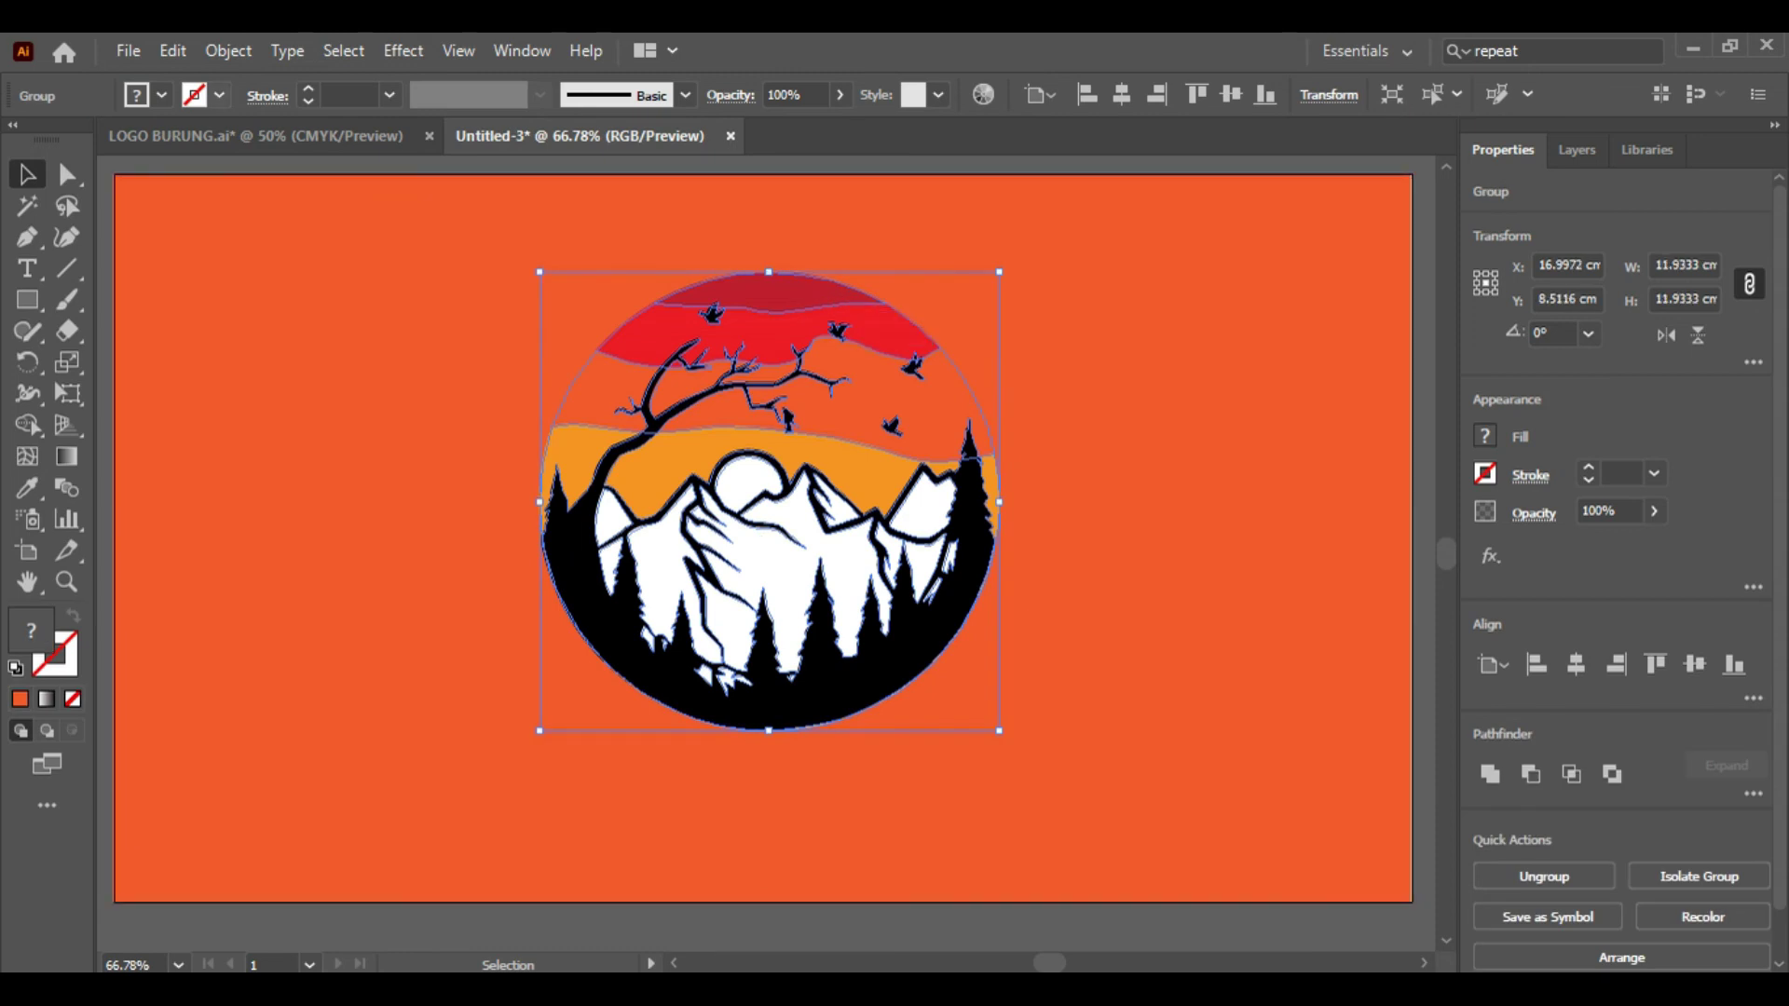
pyautogui.click(219, 95)
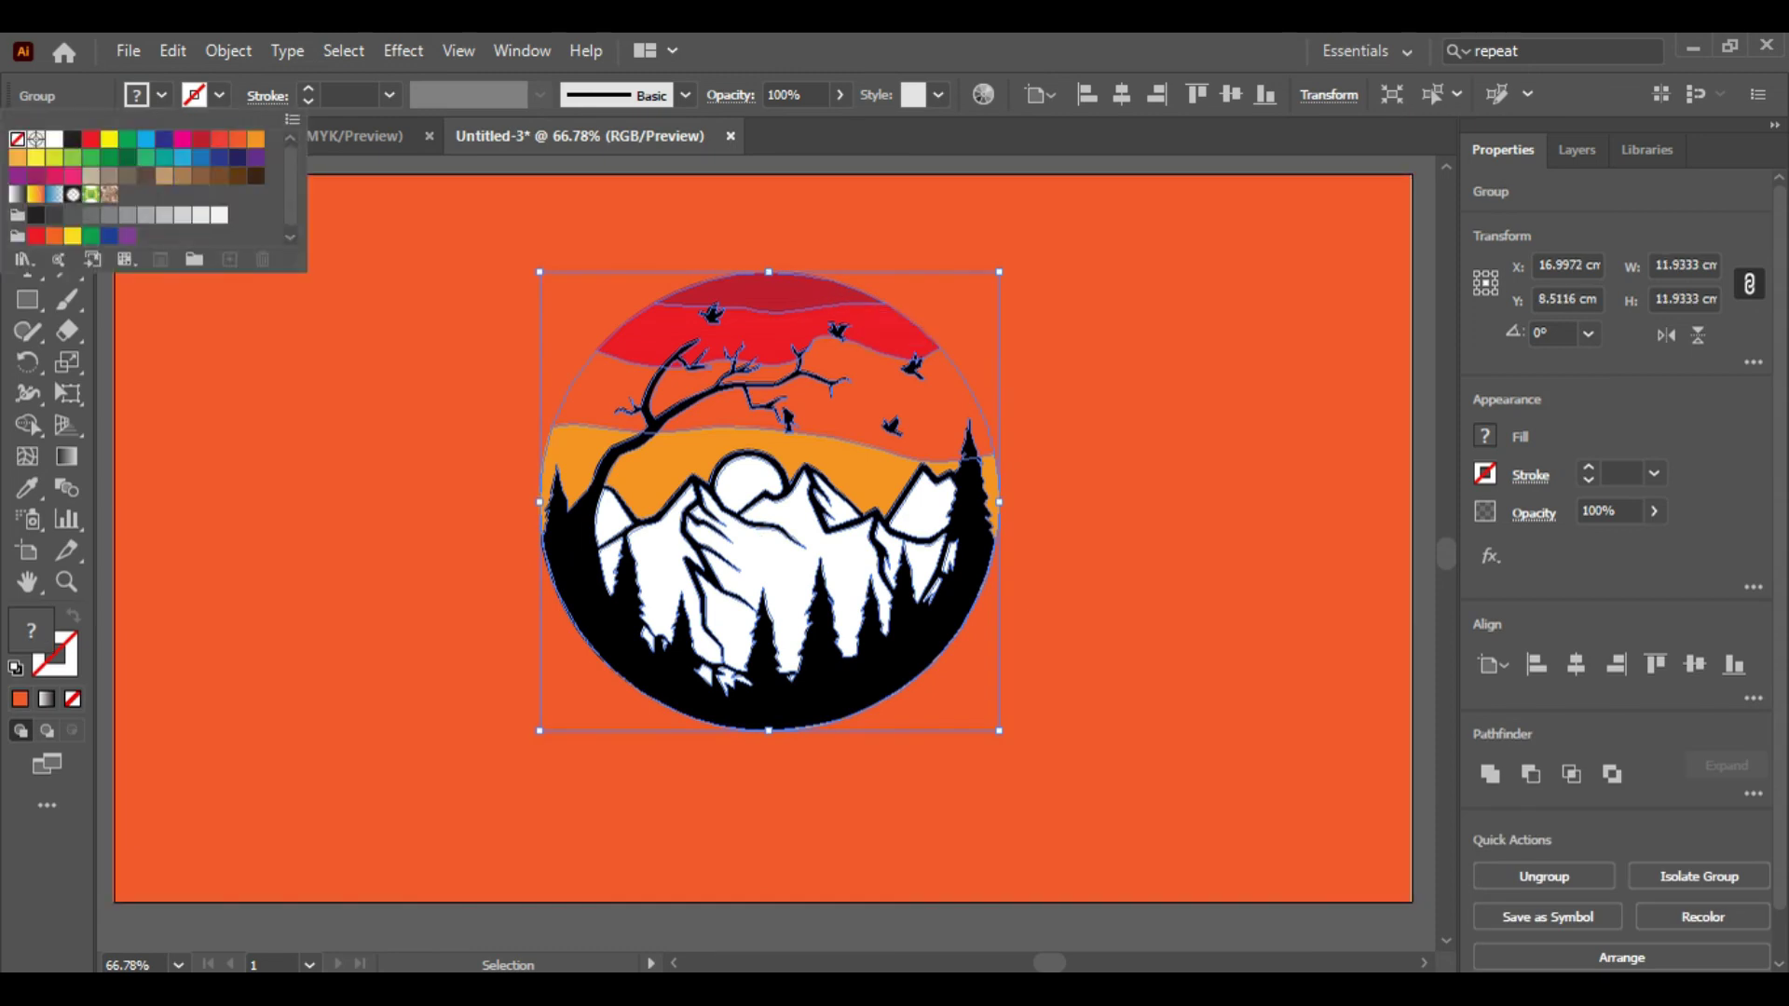
pyautogui.click(54, 139)
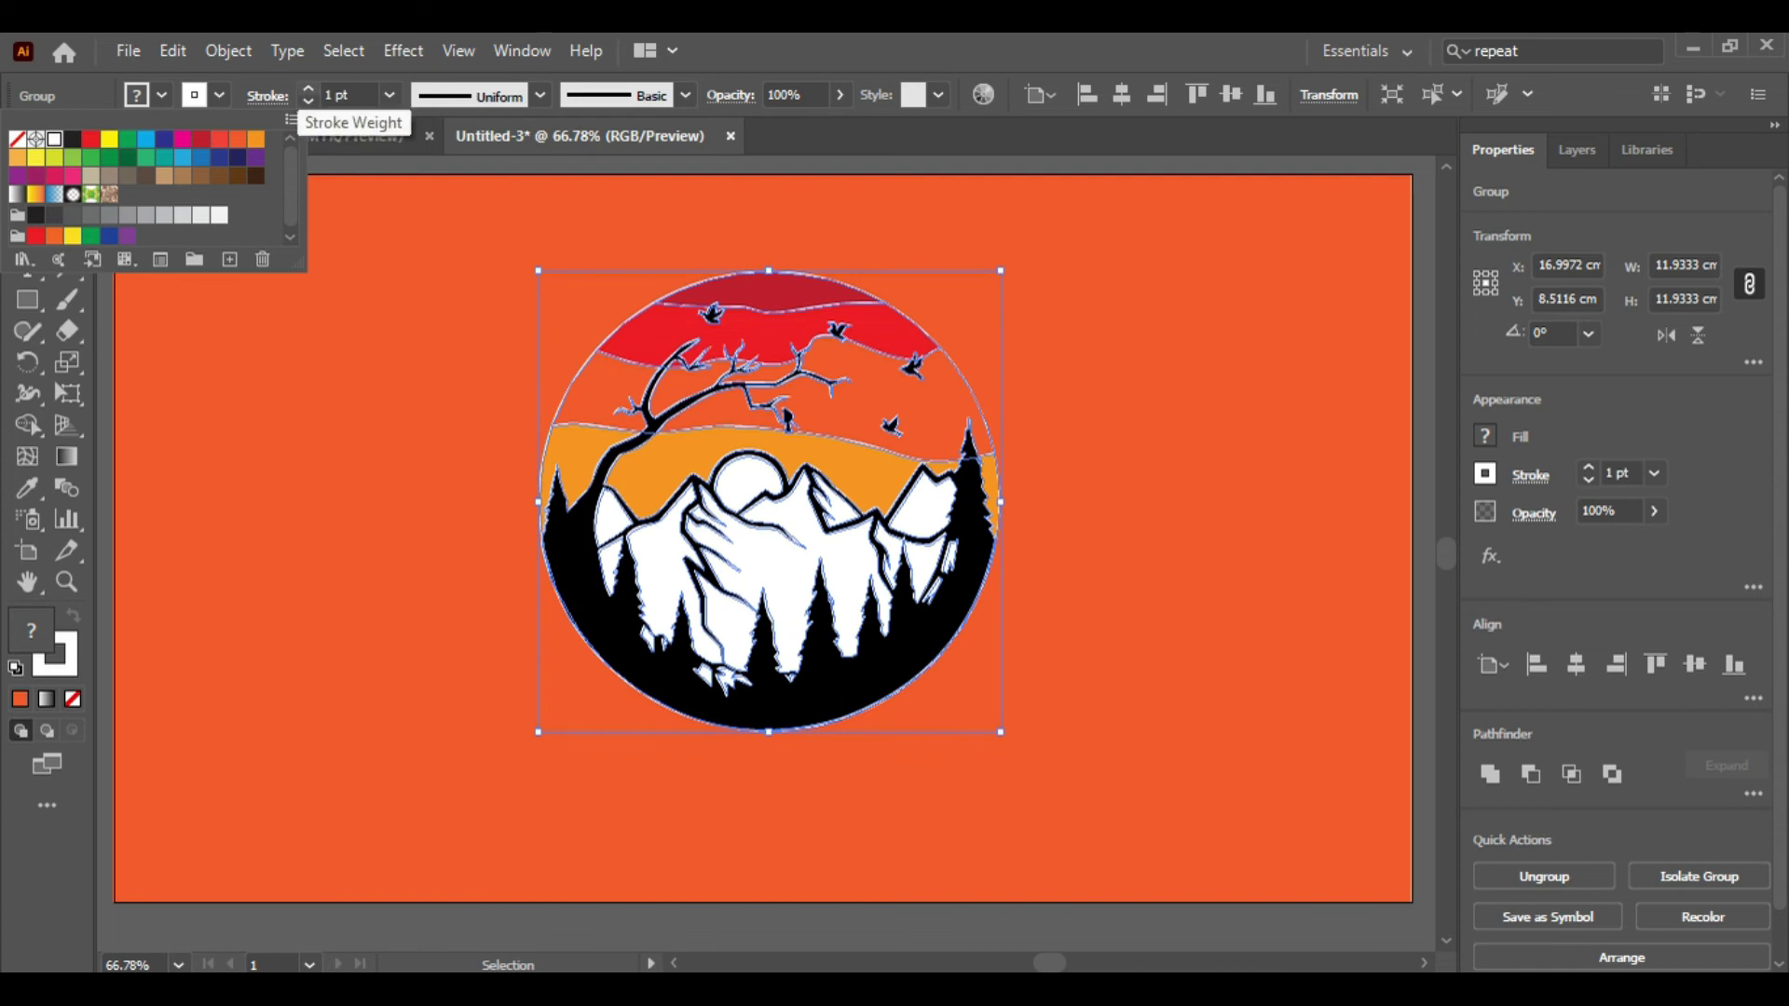
pyautogui.click(308, 89)
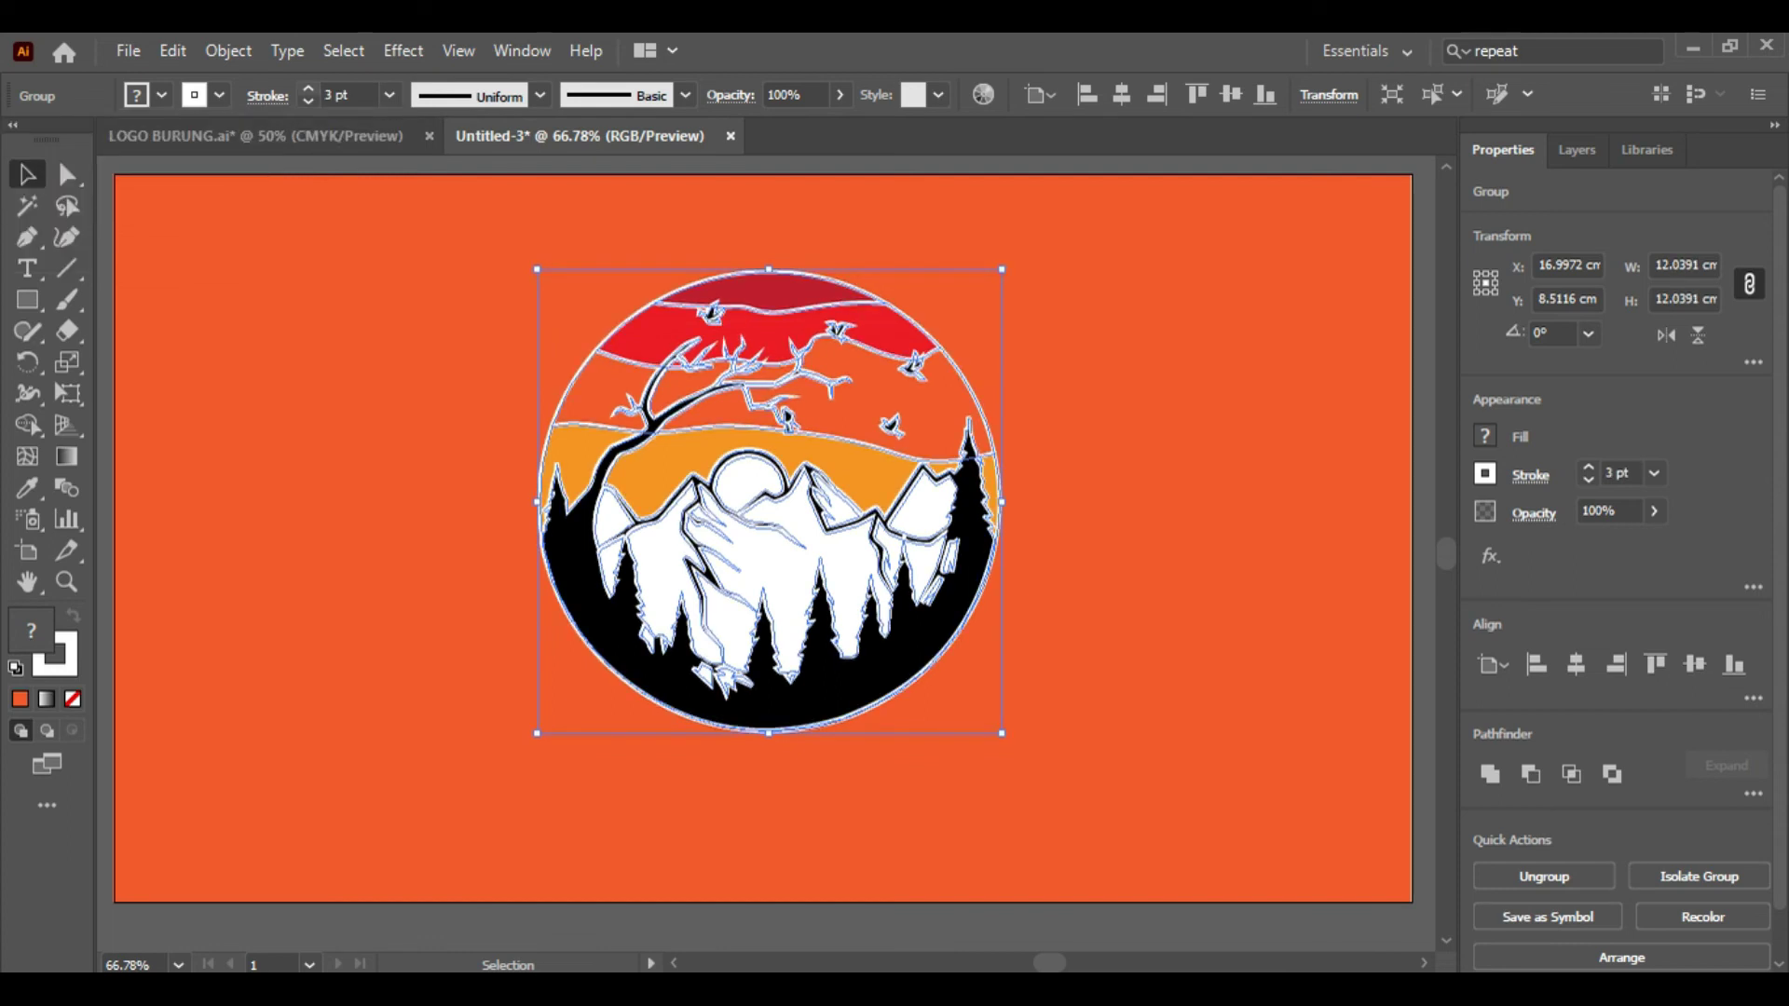
pyautogui.hotkey('ctrl', 'z')
pyautogui.press('a')
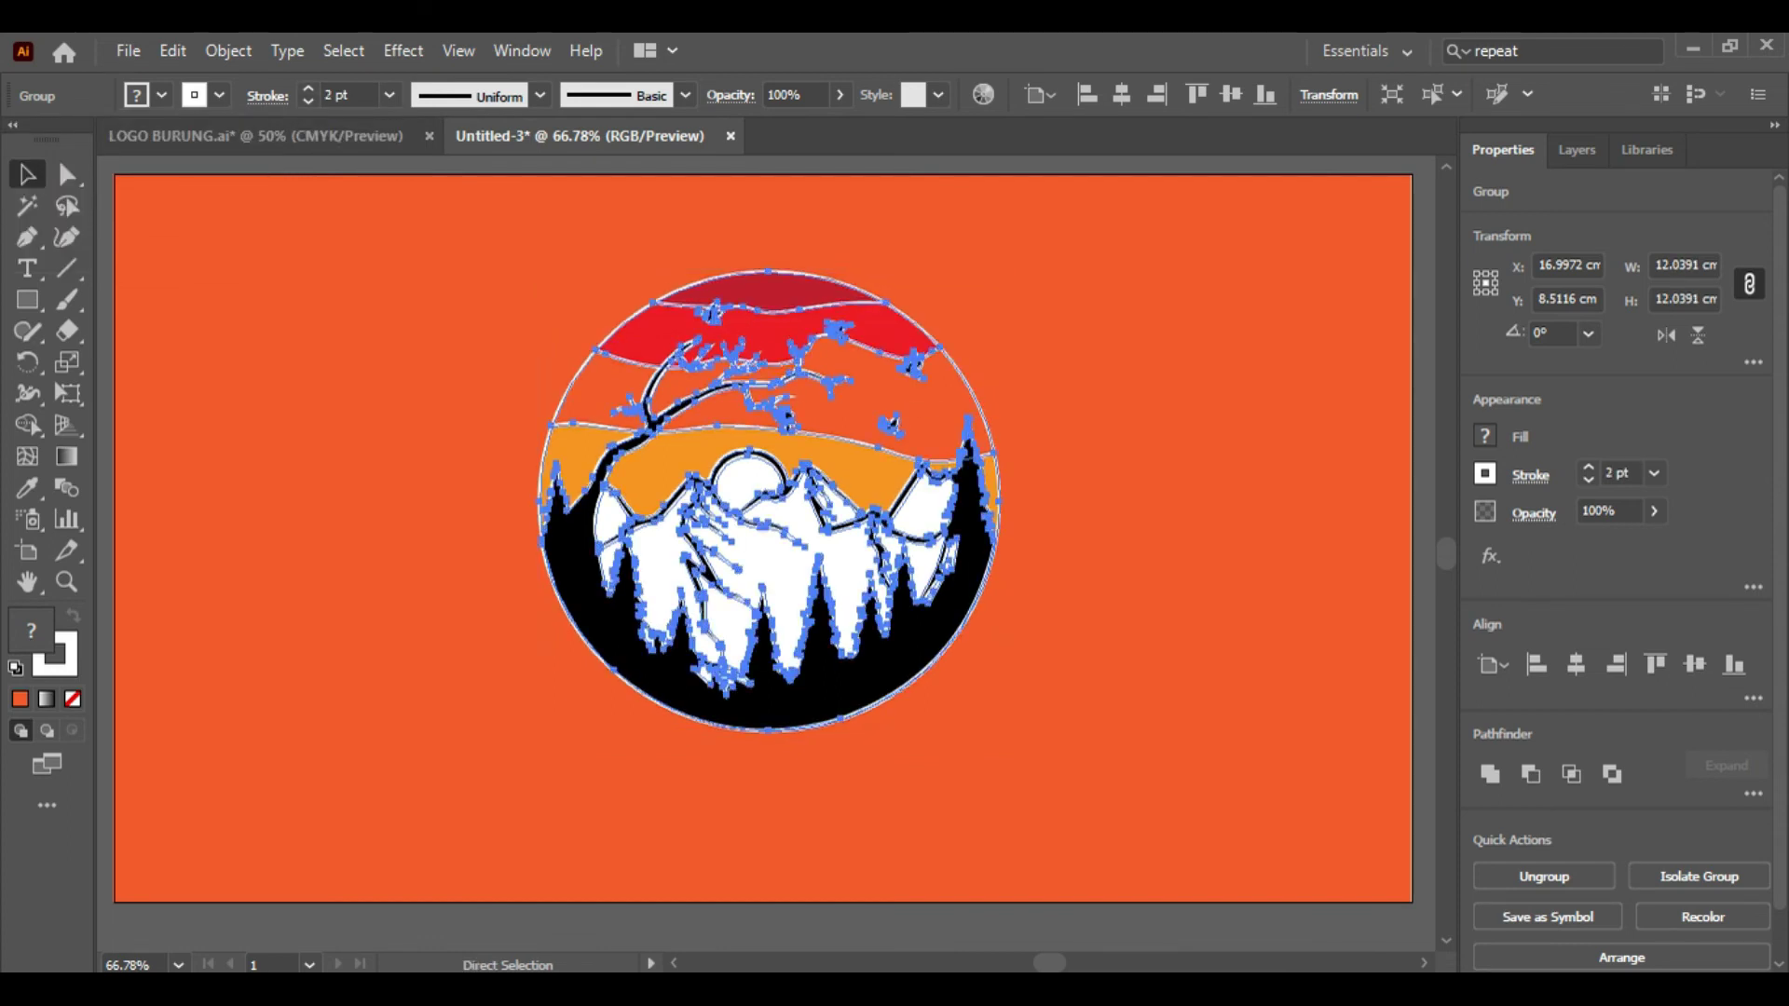
pyautogui.hotkey('ctrl', 'z')
pyautogui.press('v')
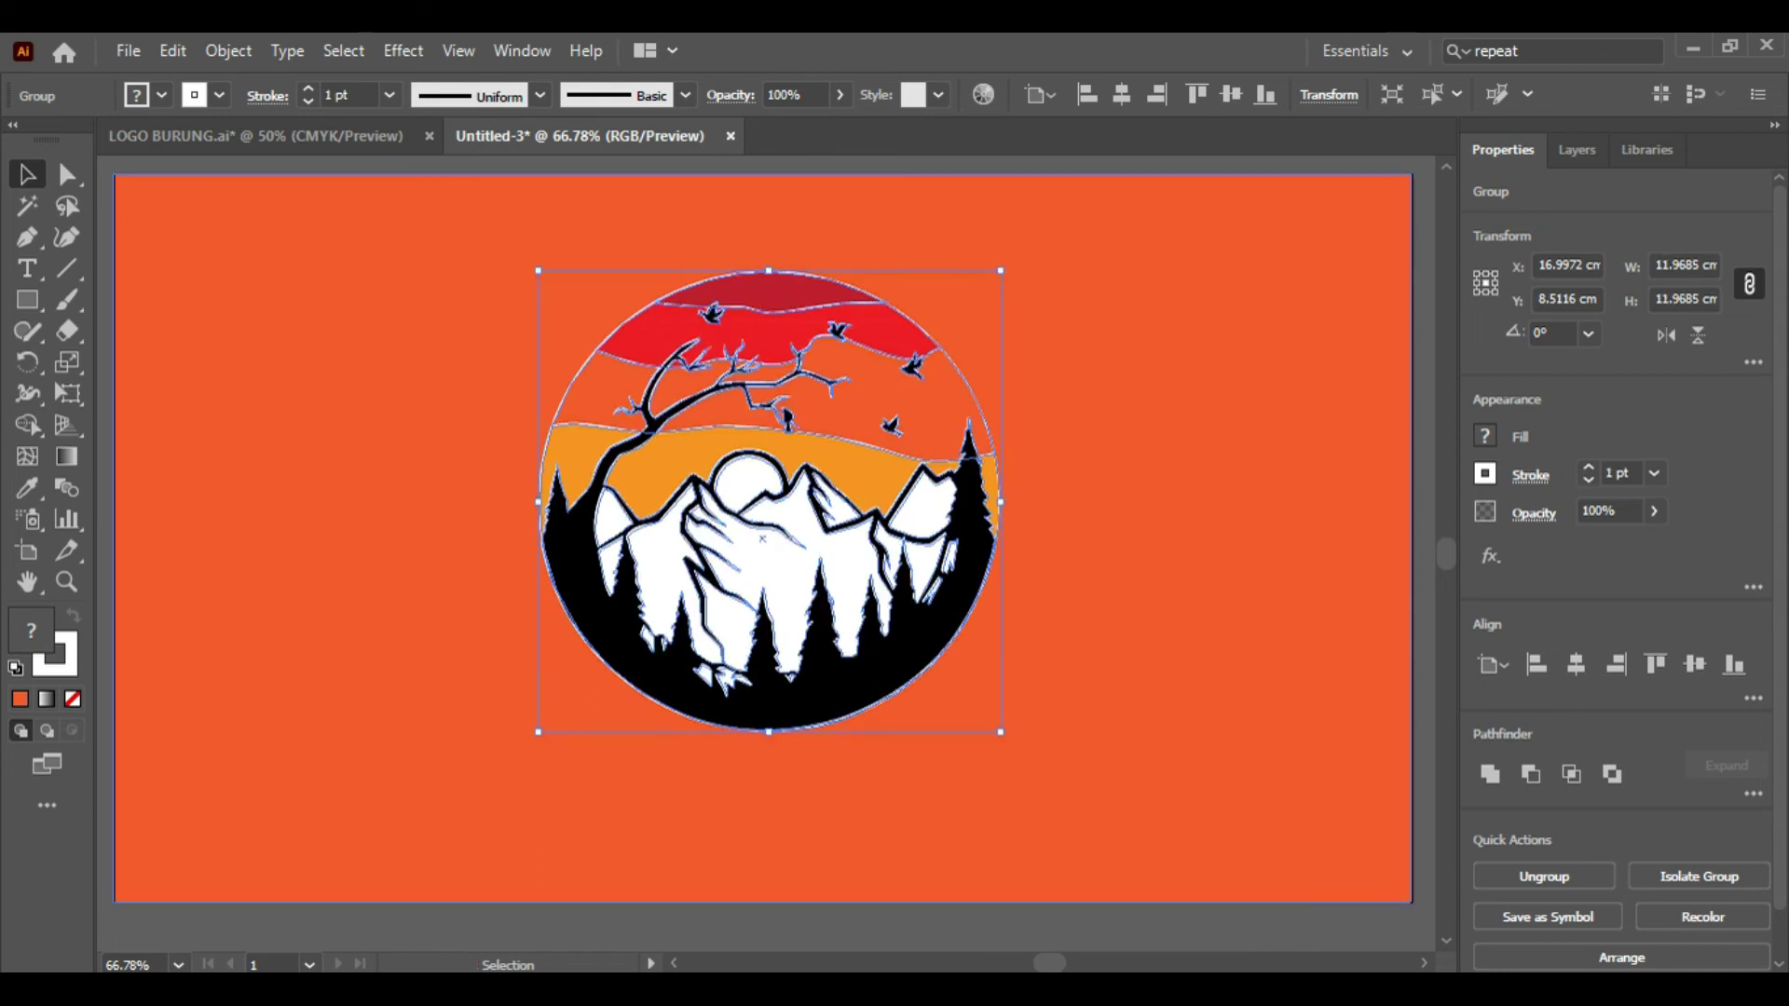
pyautogui.click(219, 95)
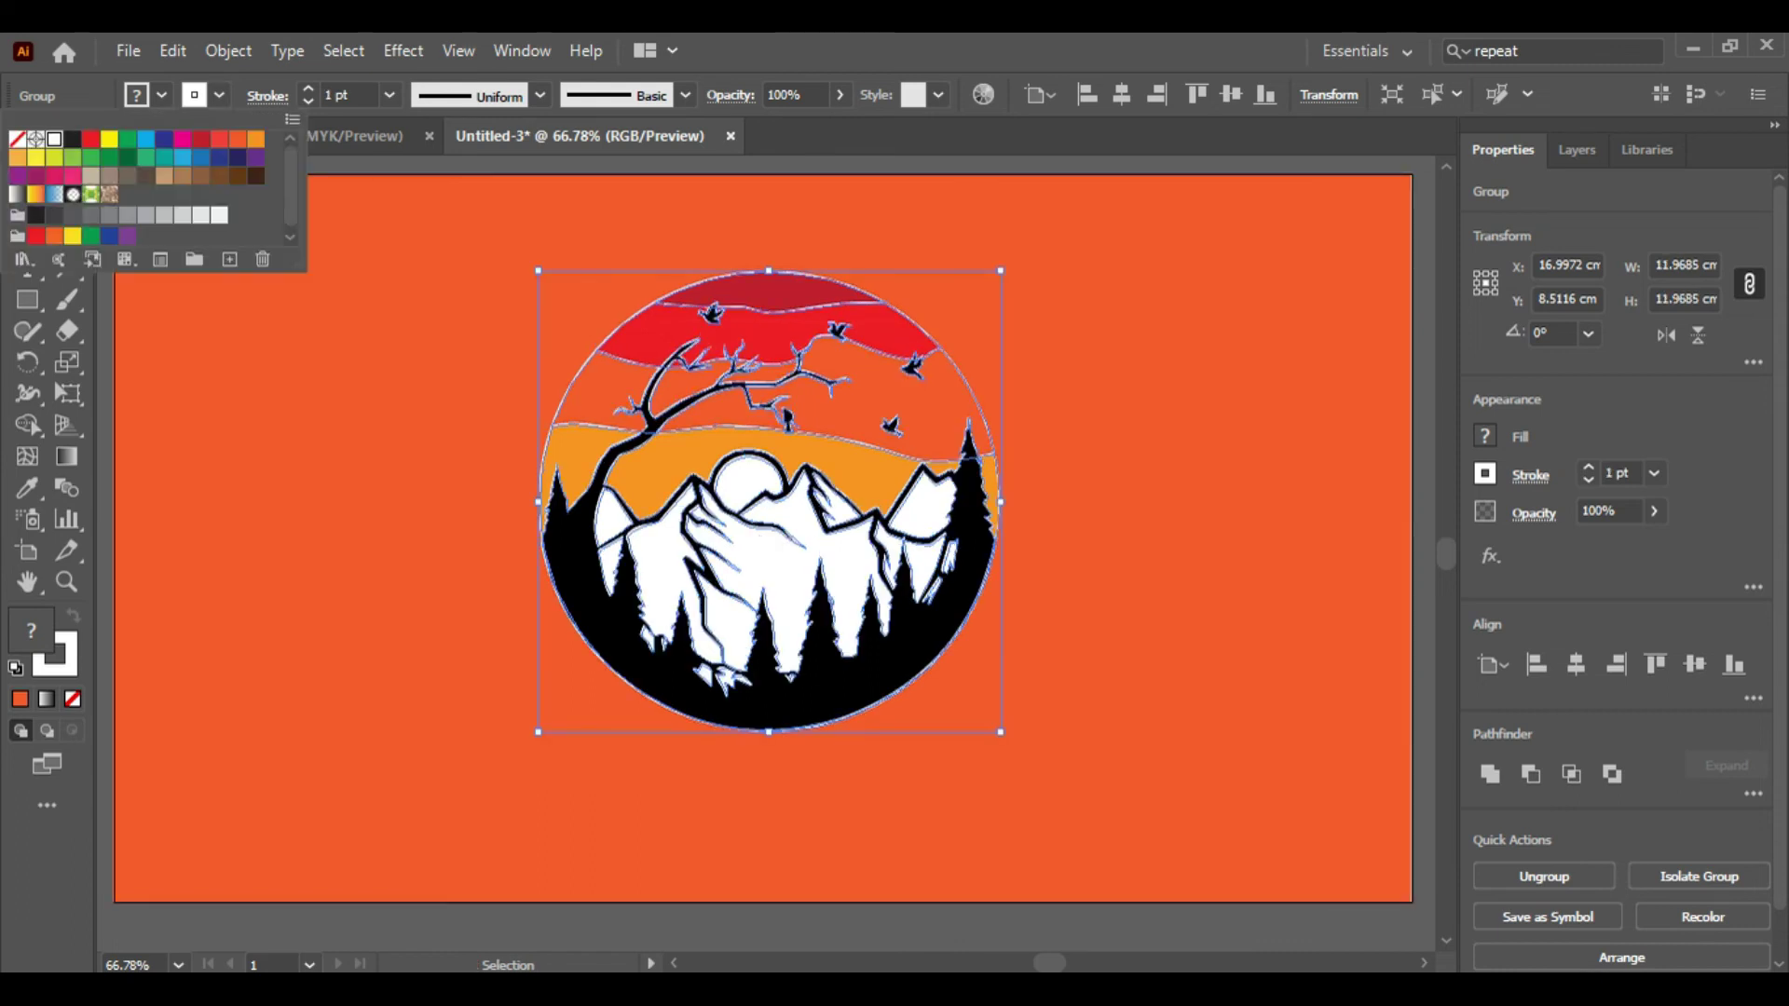
pyautogui.click(17, 139)
pyautogui.click(762, 538)
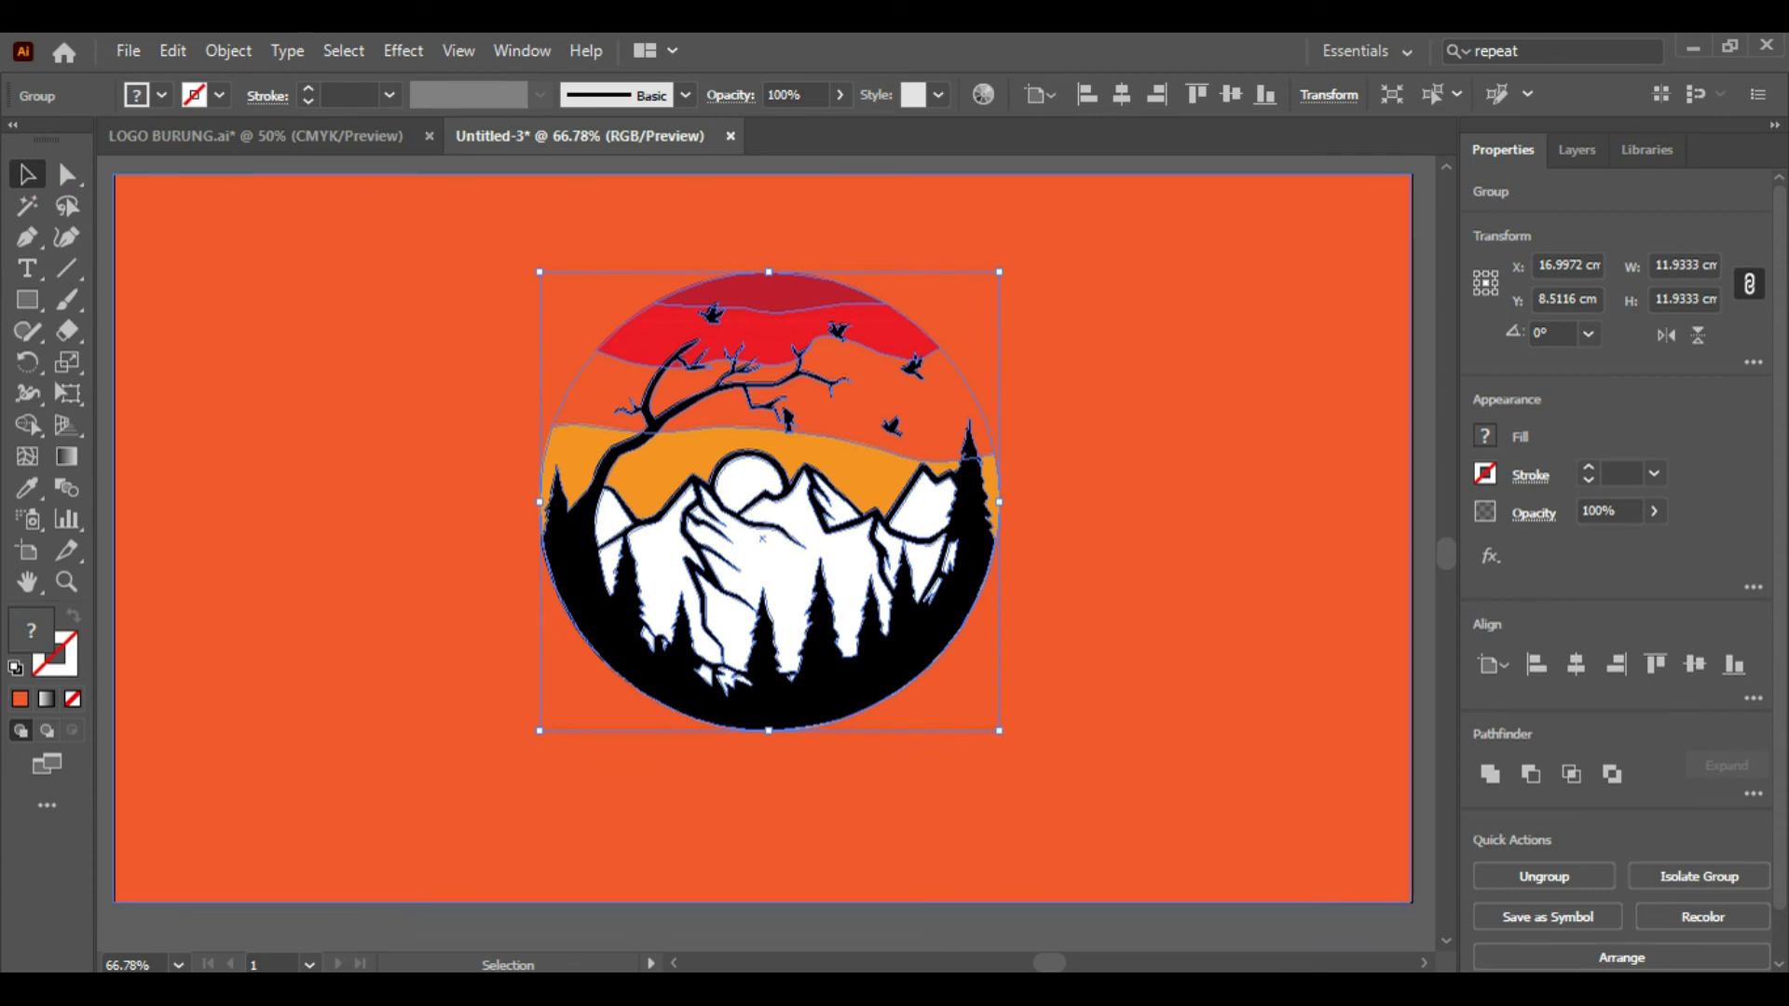
pyautogui.hotkey('ctrl', 'h')
pyautogui.keyDown('ctrl'); pyautogui.click(763, 538); pyautogui.keyUp('ctrl')
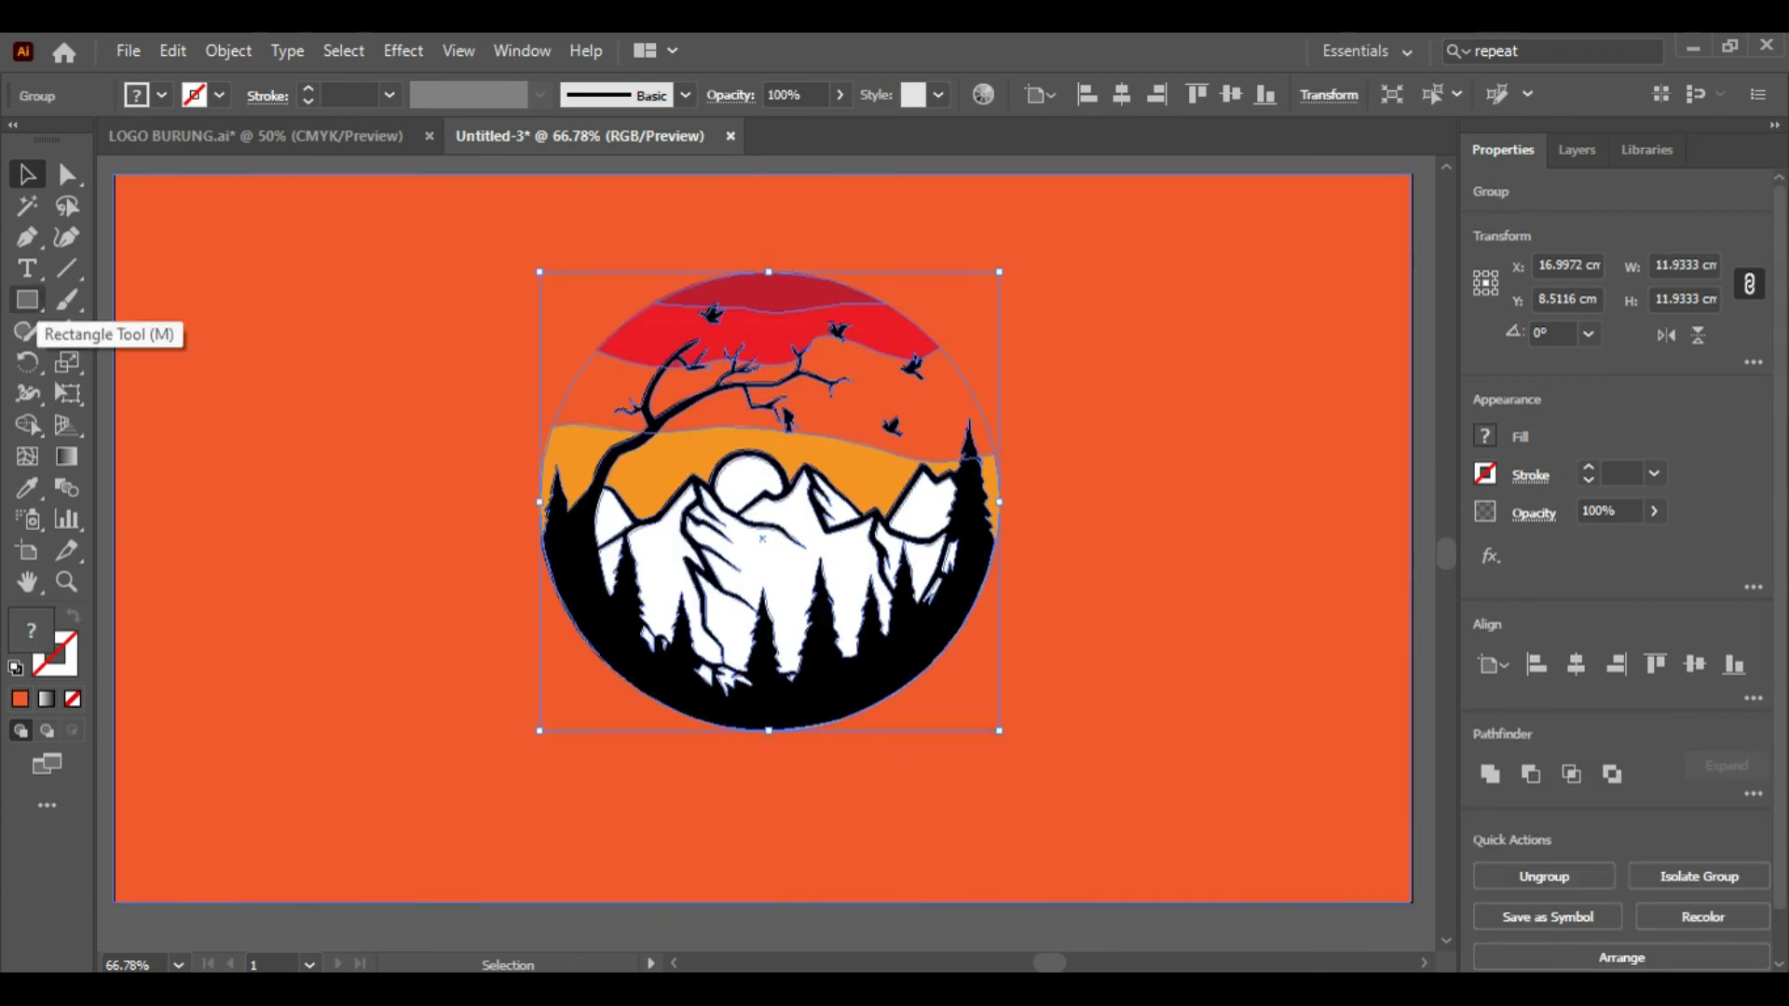
# Step: Draw a 12.5 × 12.5 cm circle with the Ellipse tool overlapping the badge's left side
pyautogui.moveTo(28, 308); pyautogui.dragTo(154, 352)
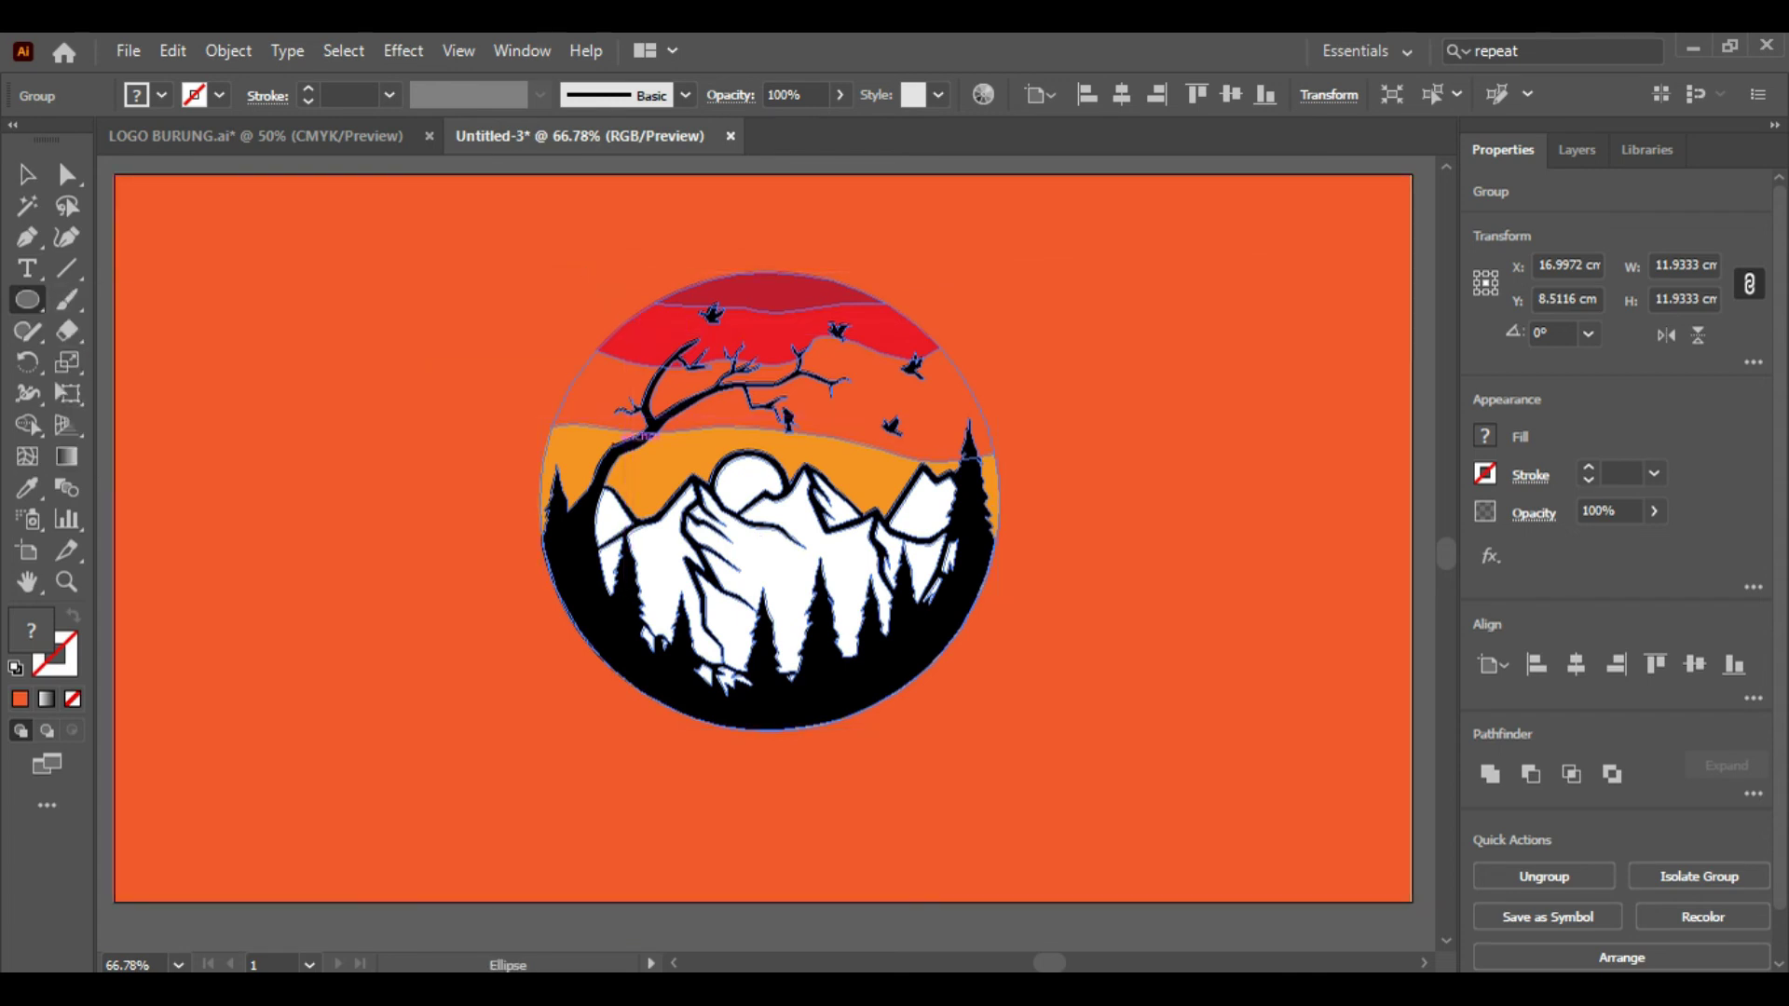
pyautogui.click(411, 343)
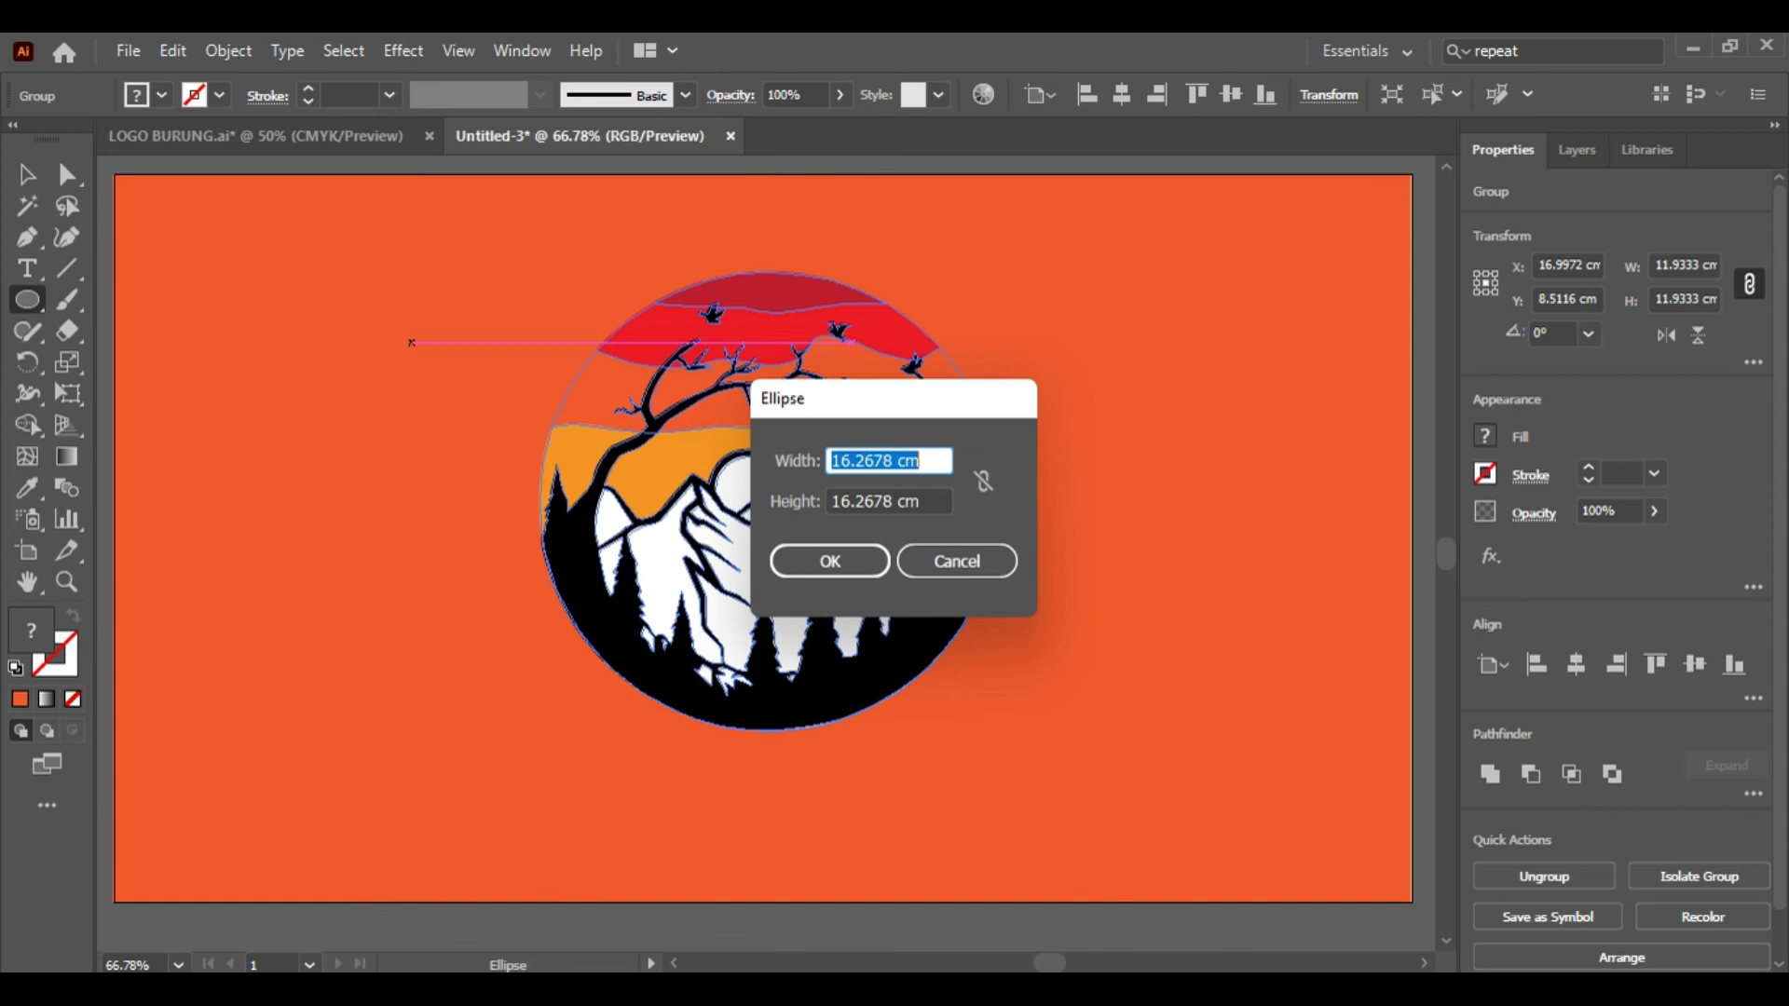
pyautogui.write('12.')
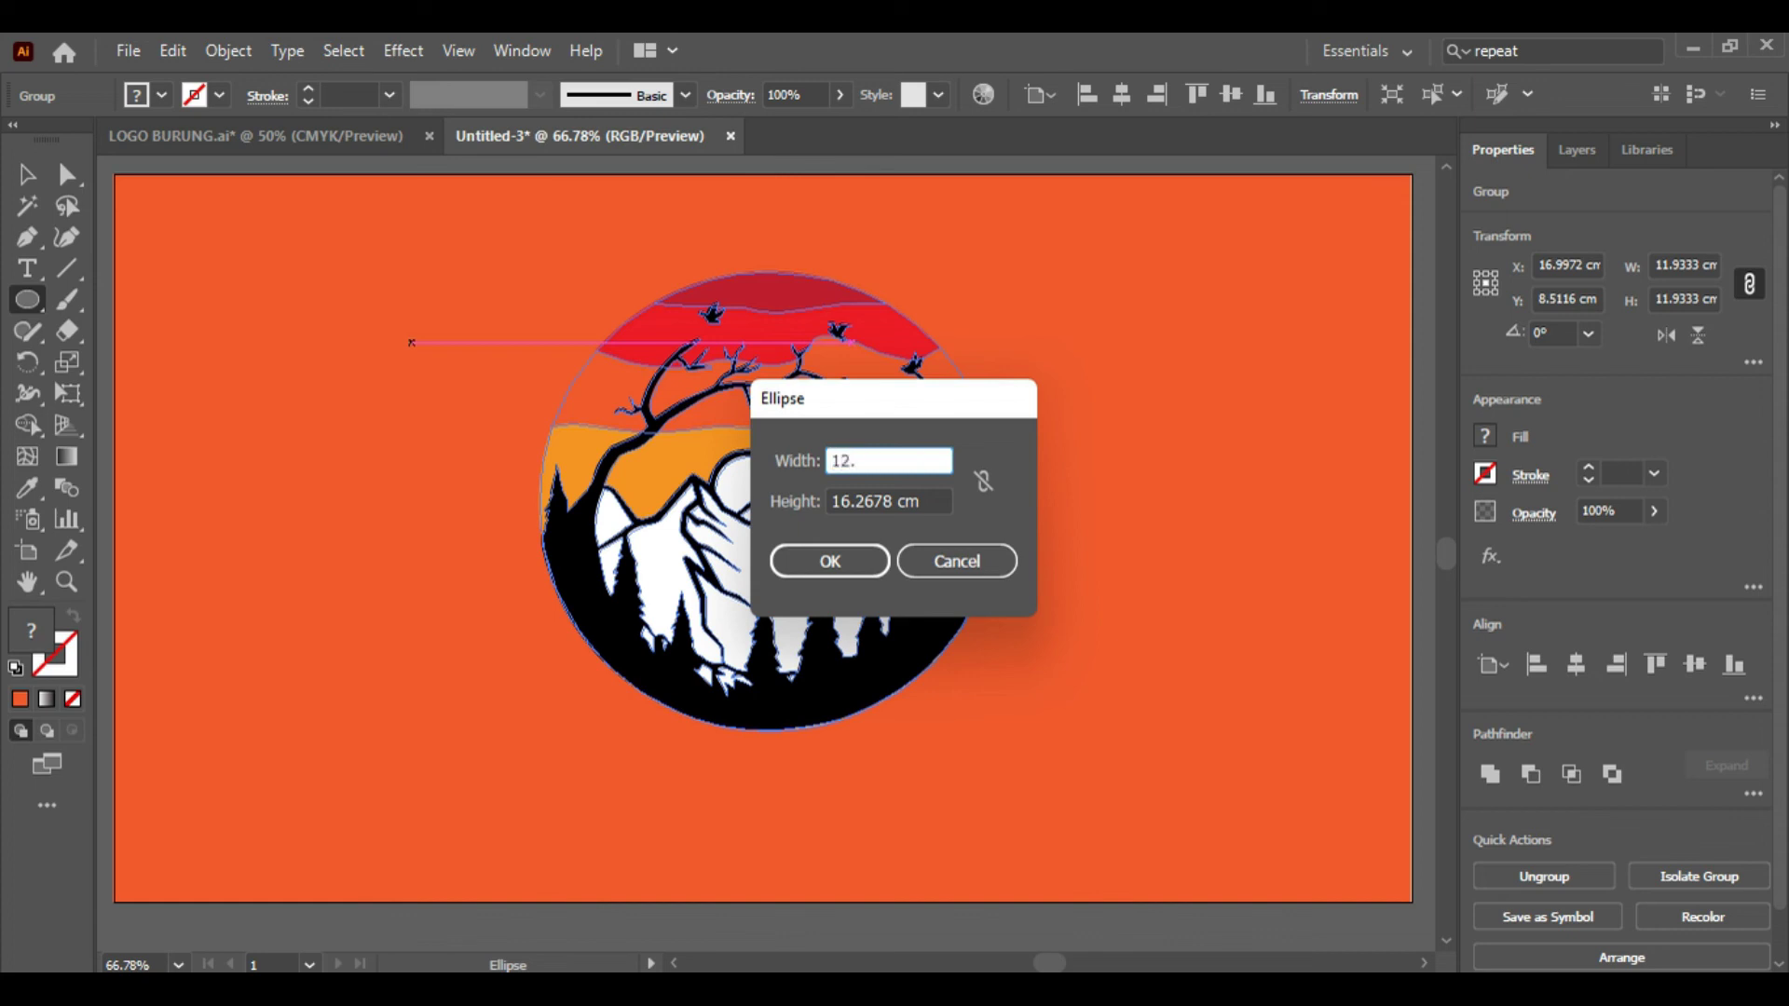
pyautogui.press('BackSpace')
pyautogui.write('.5')
pyautogui.press('Tab')
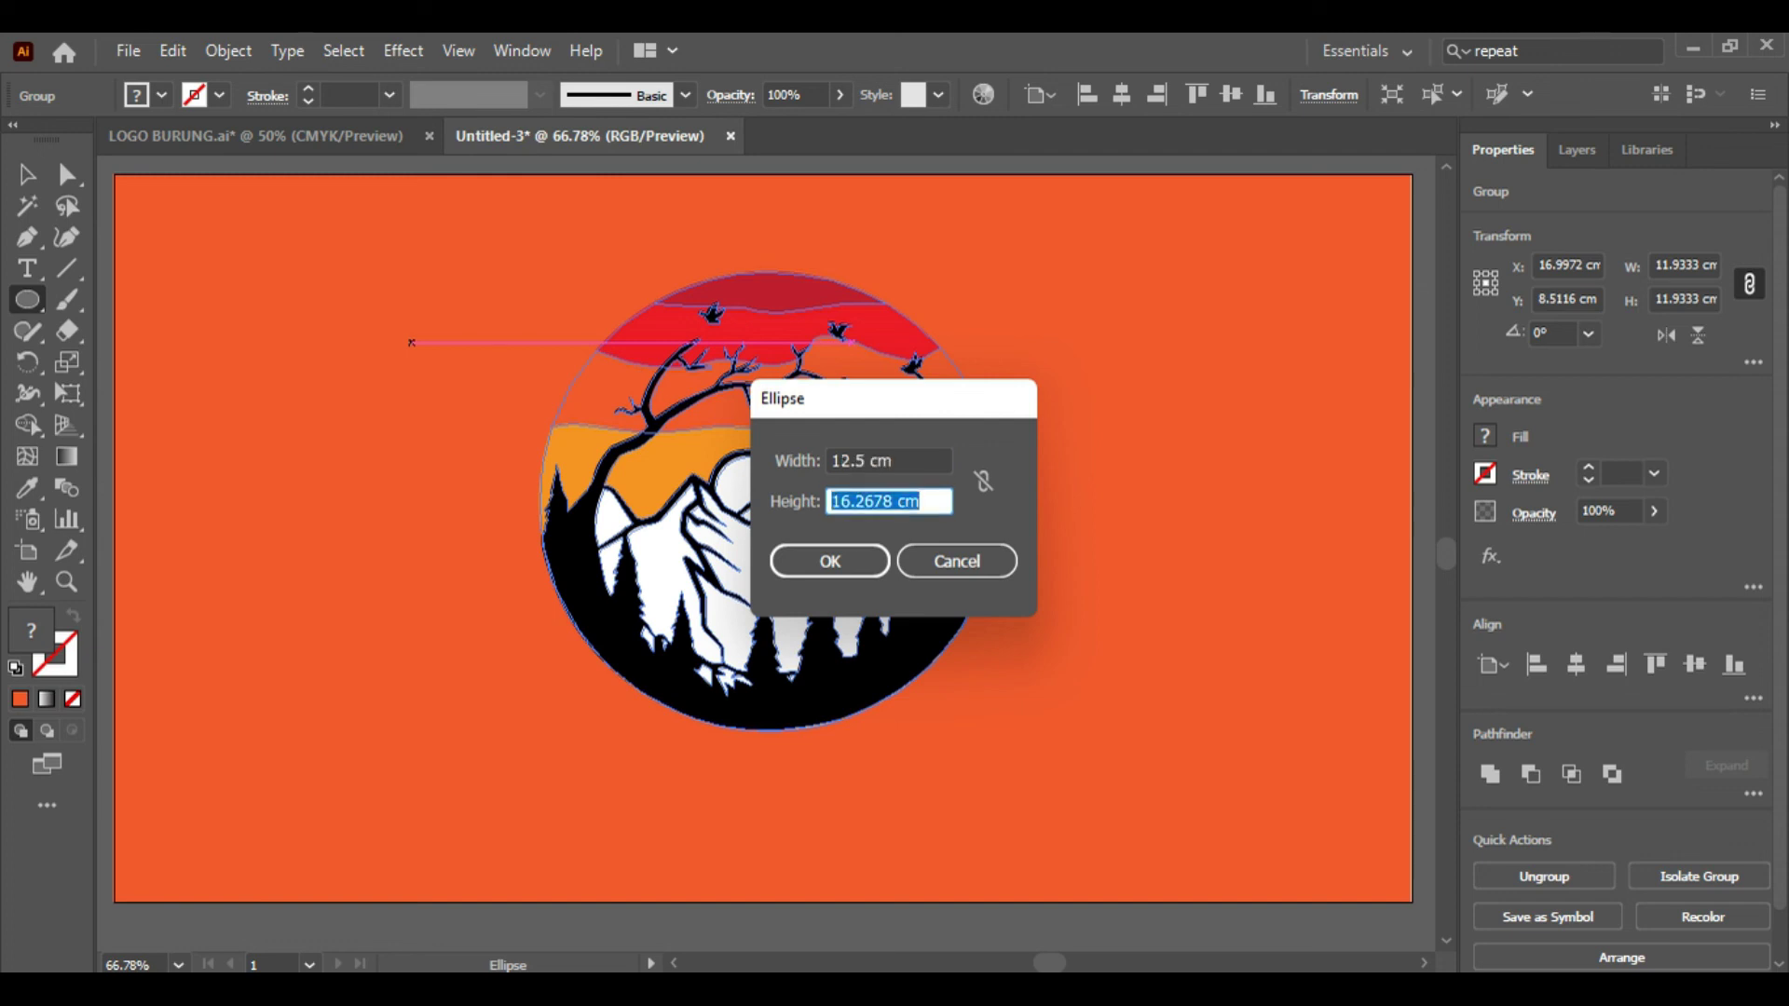
pyautogui.write('12.5')
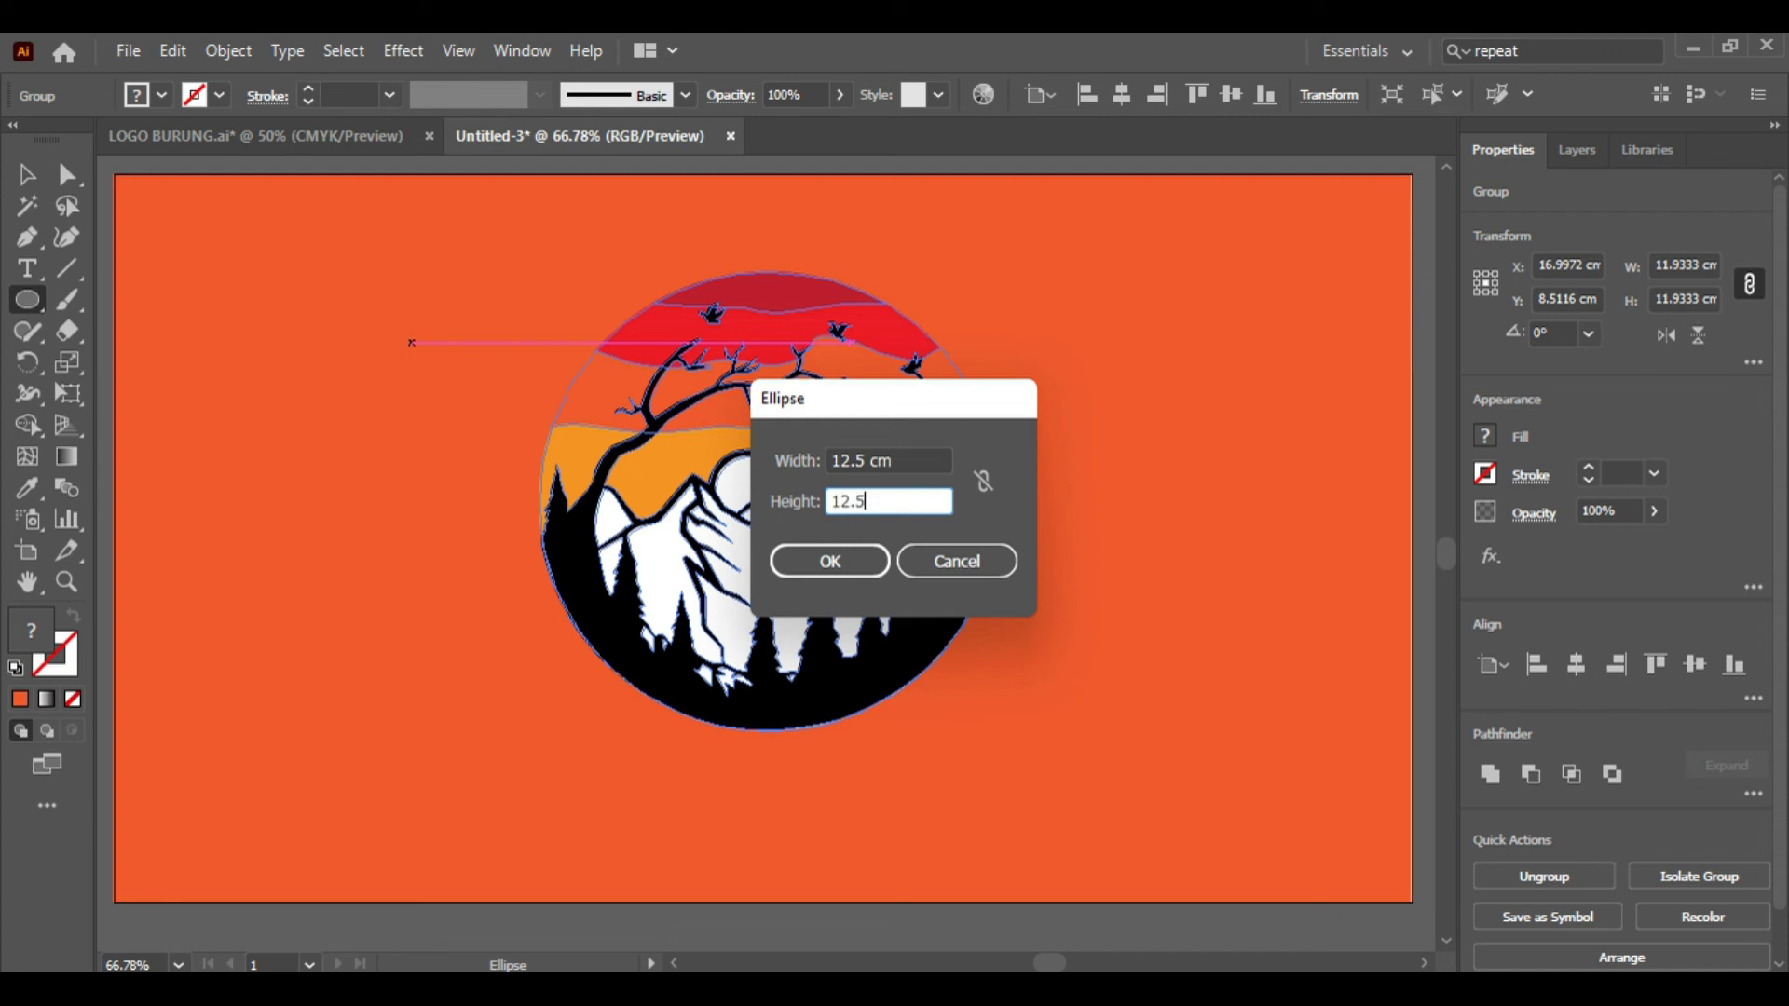
pyautogui.press('Return')
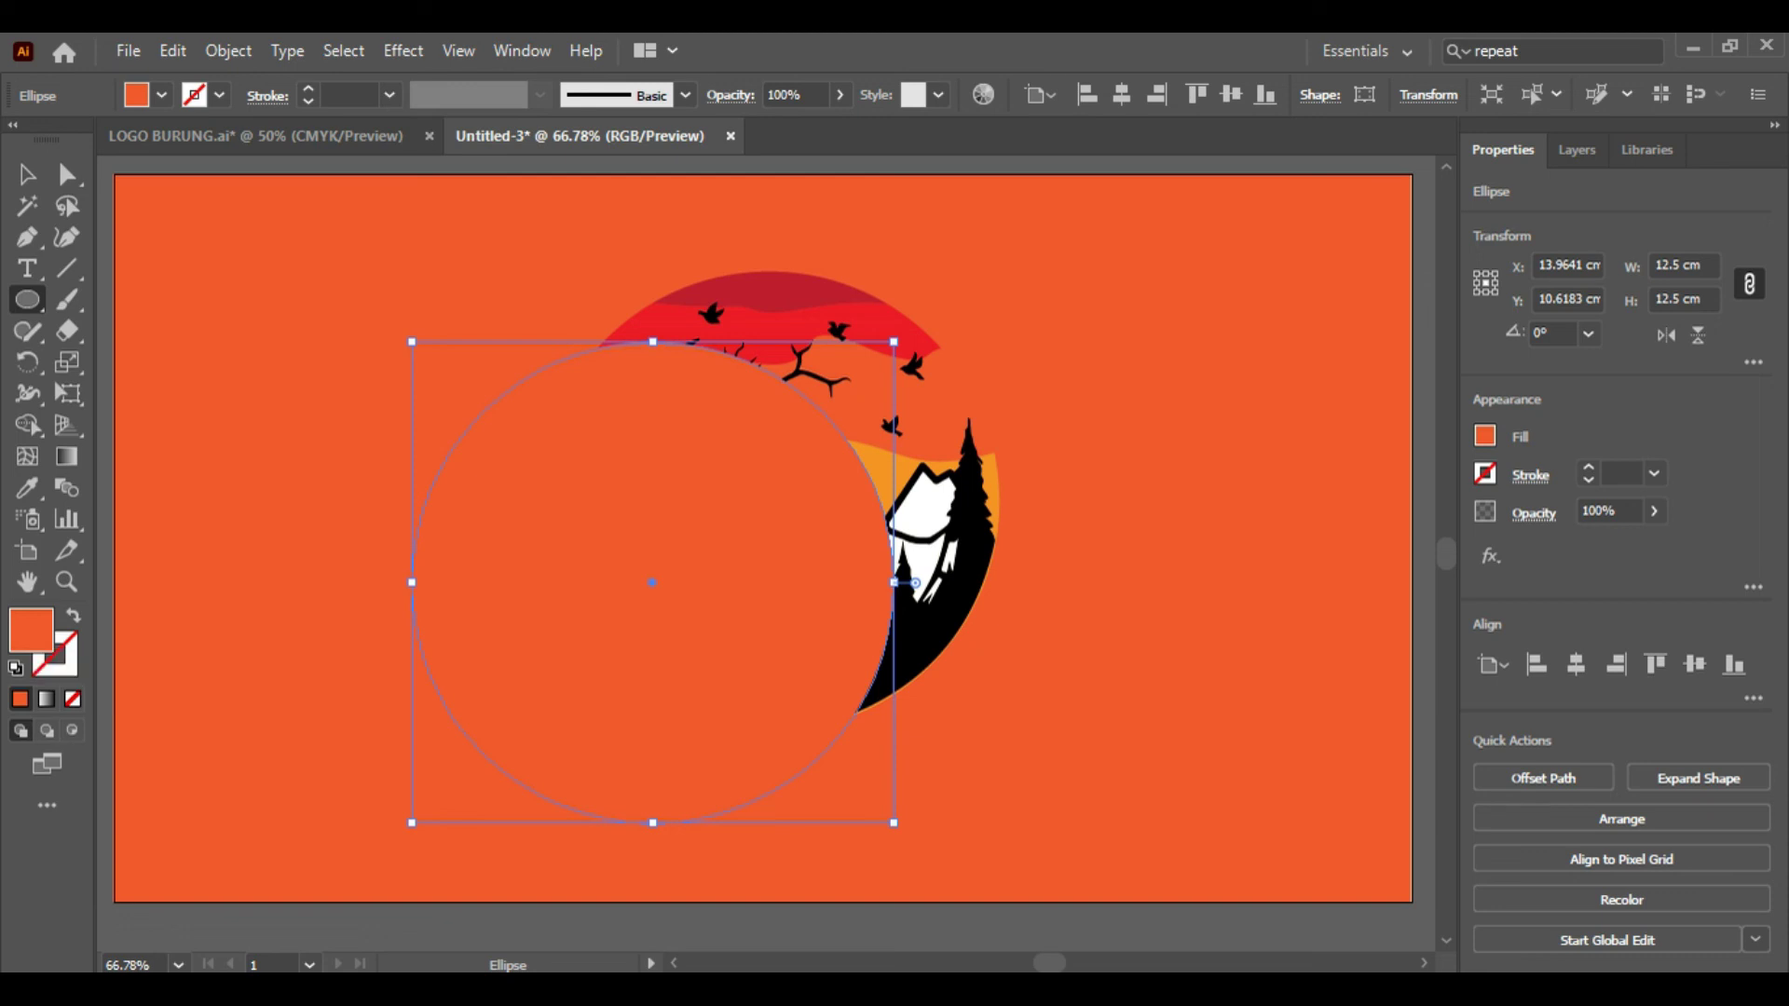
# Step: Fill the new circle with white and change its stacking order
pyautogui.click(161, 94)
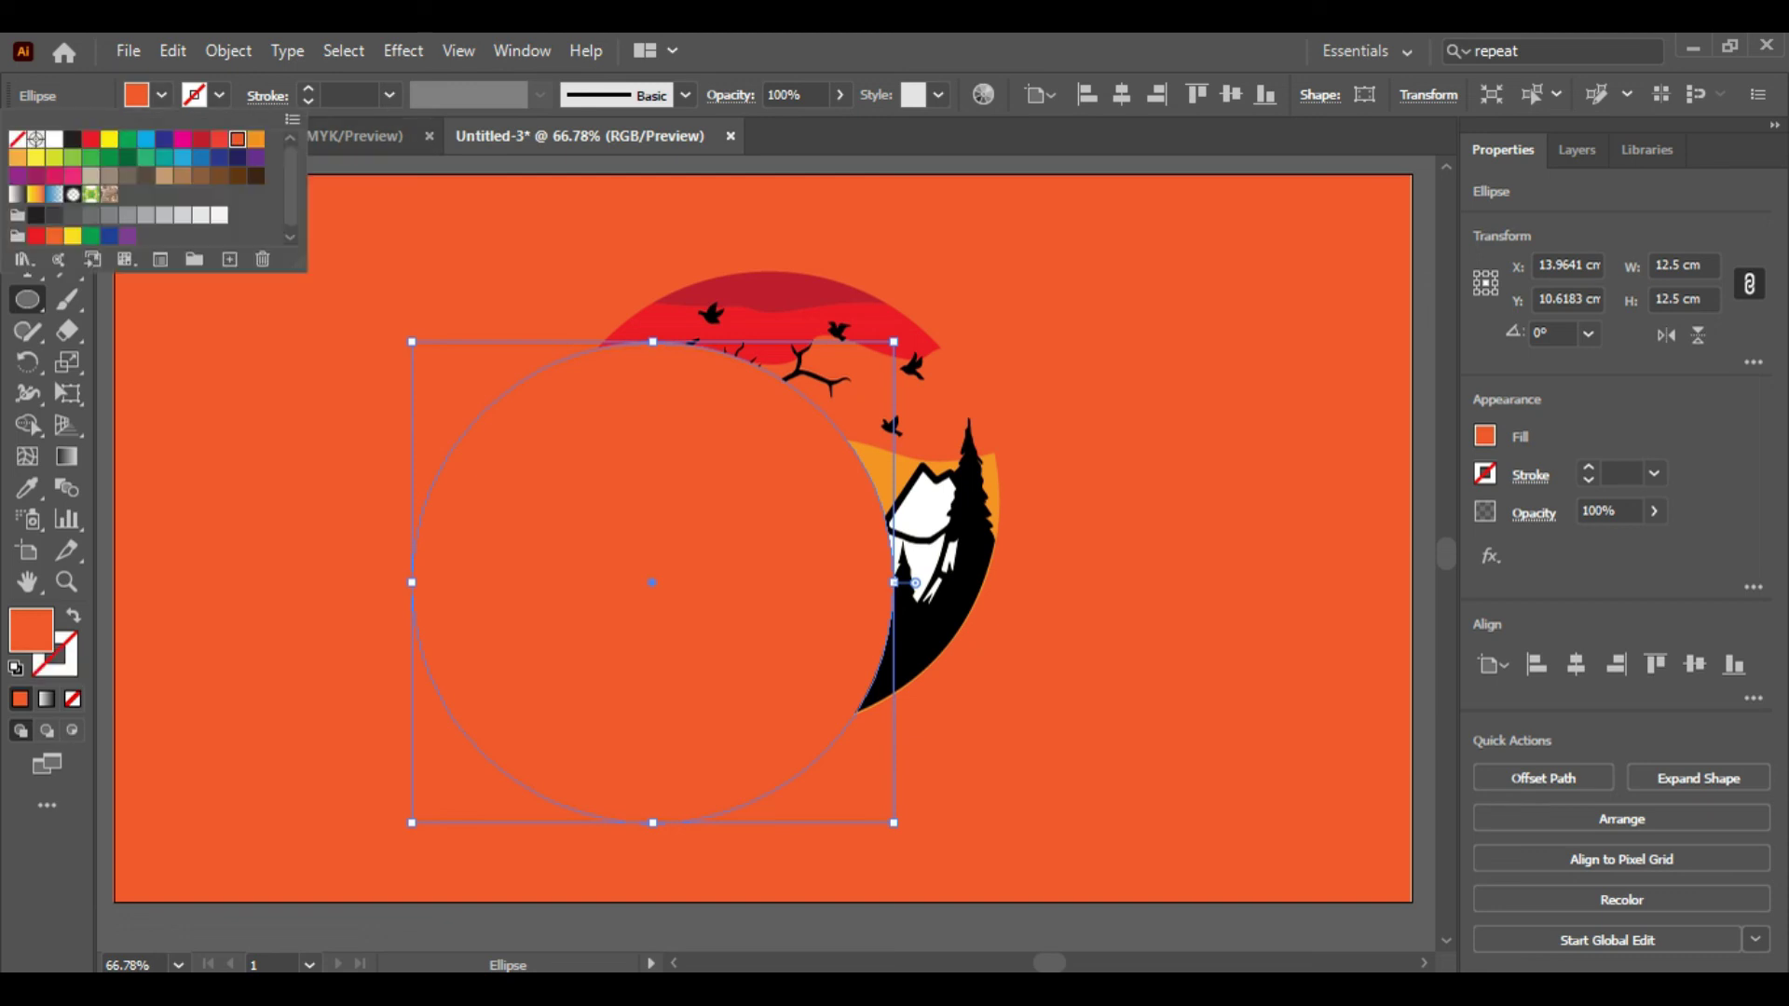
pyautogui.click(54, 138)
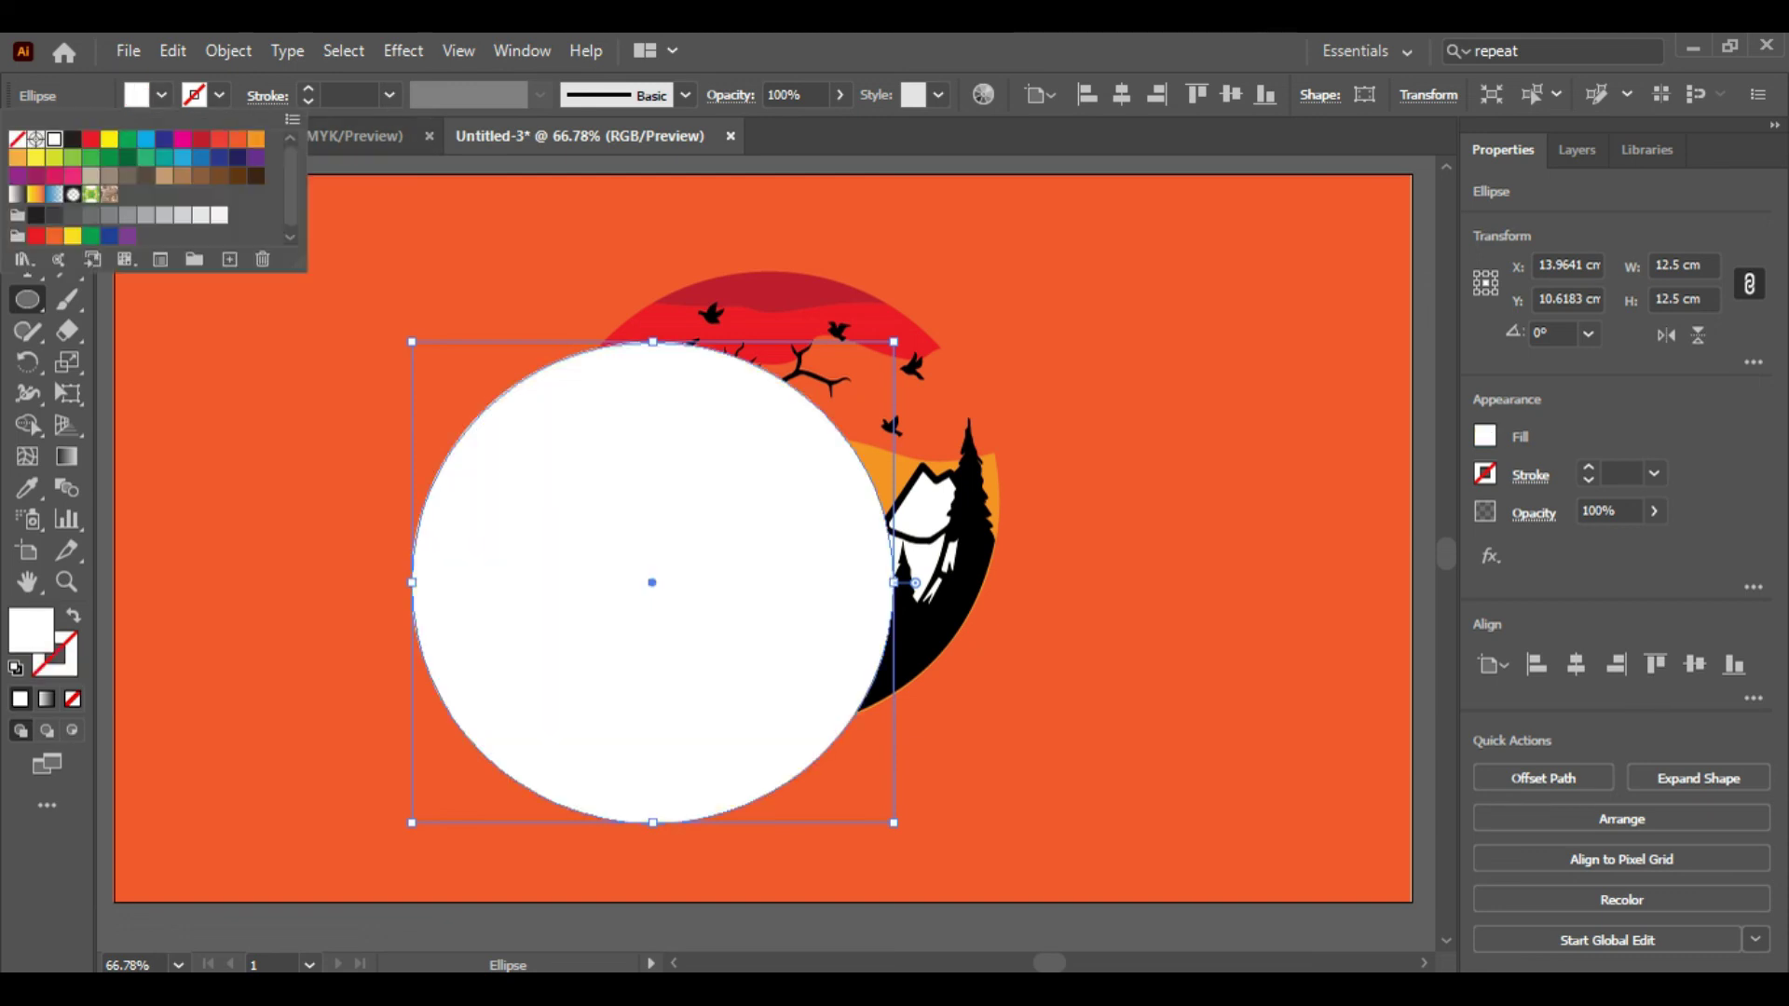
pyautogui.press('Escape')
pyautogui.press('v')
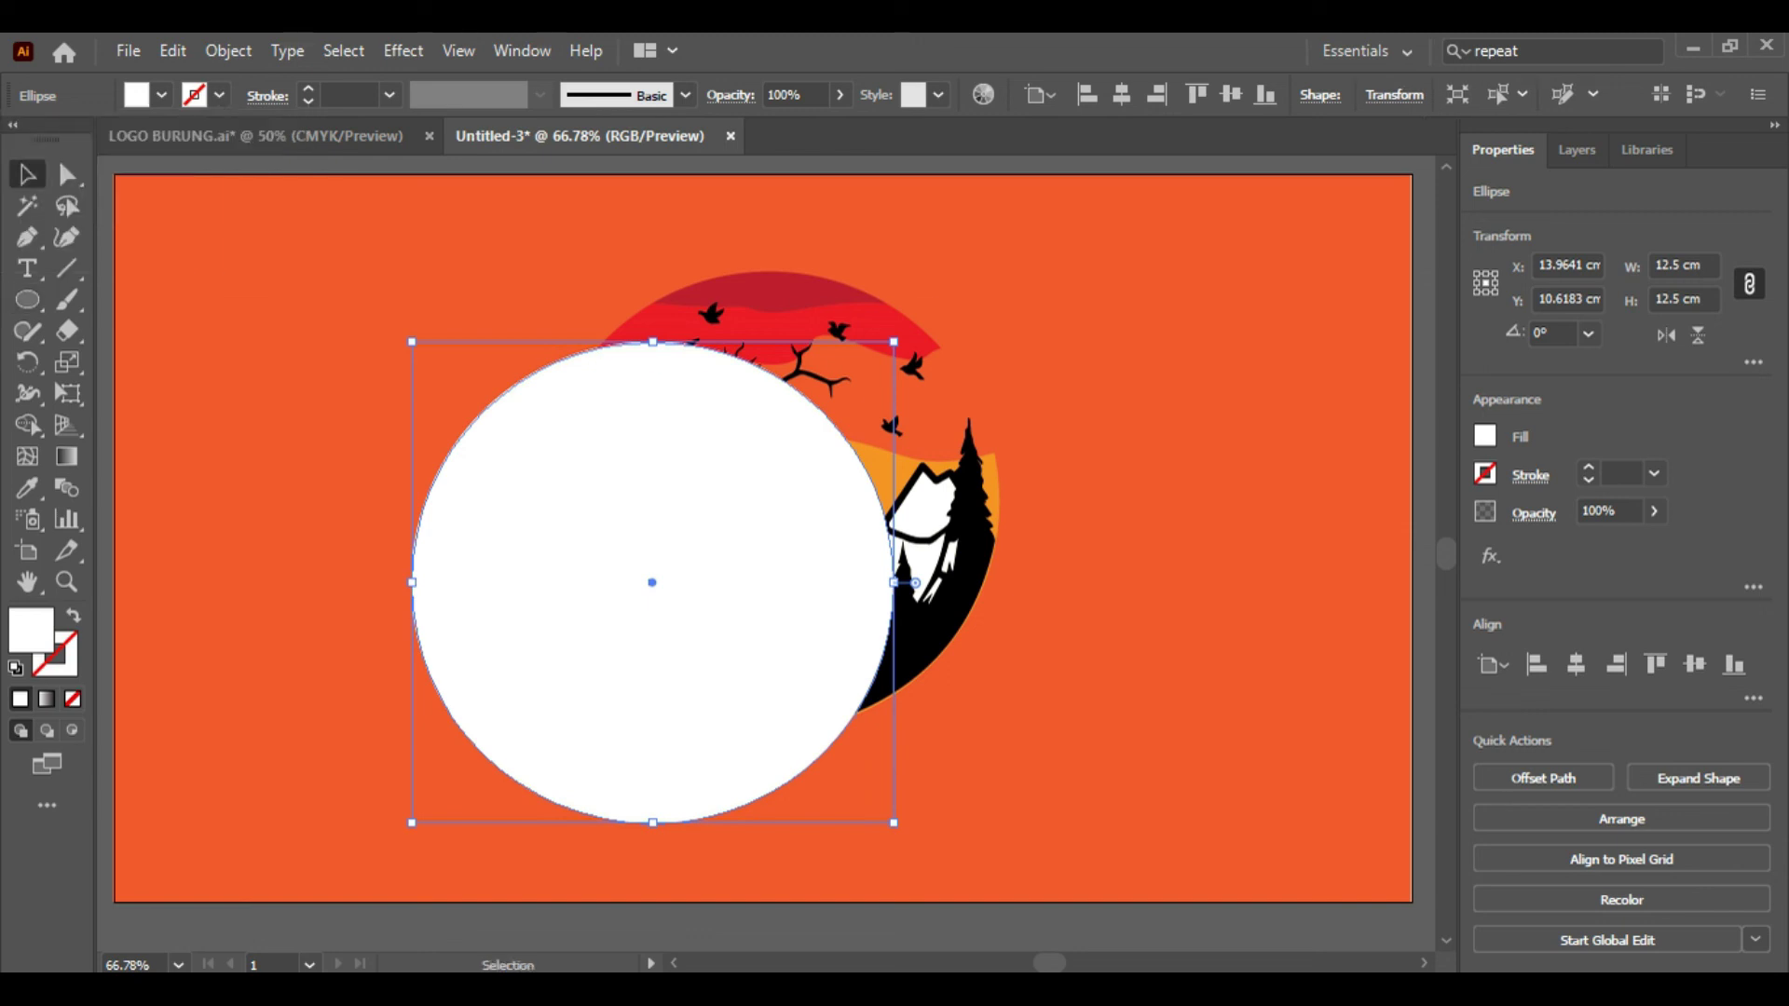
pyautogui.rightClick(827, 404)
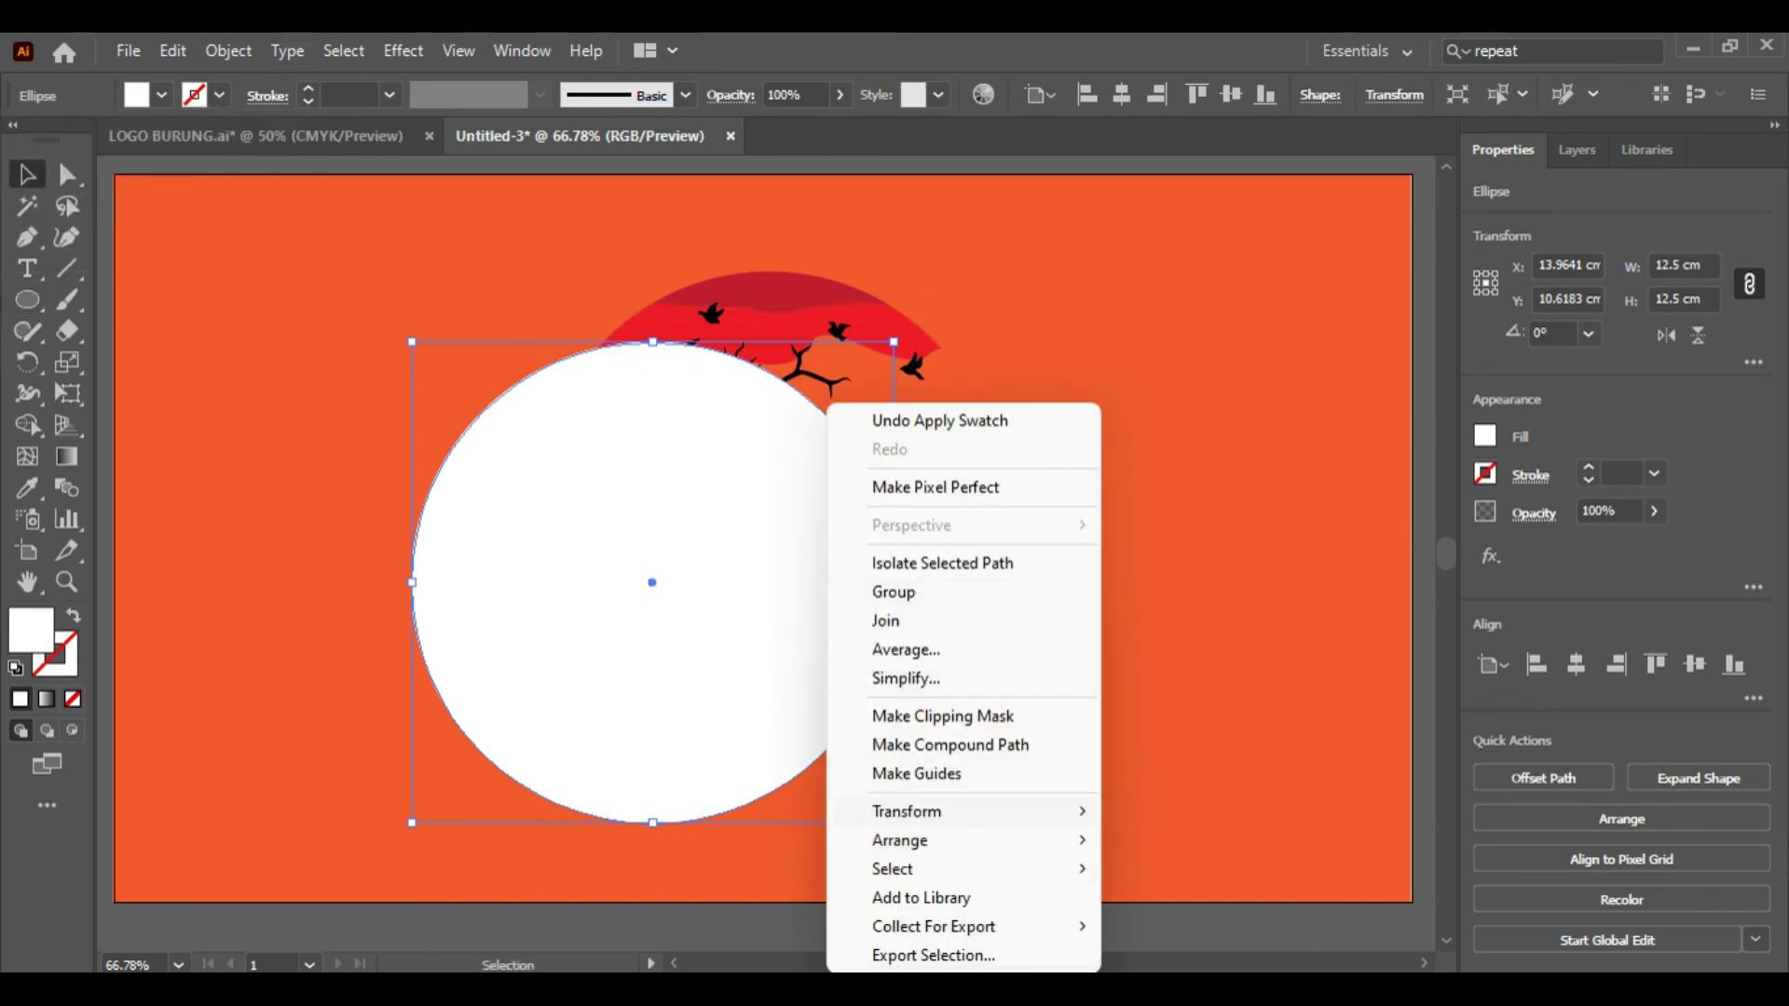
pyautogui.moveTo(900, 841)
pyautogui.click(1156, 868)
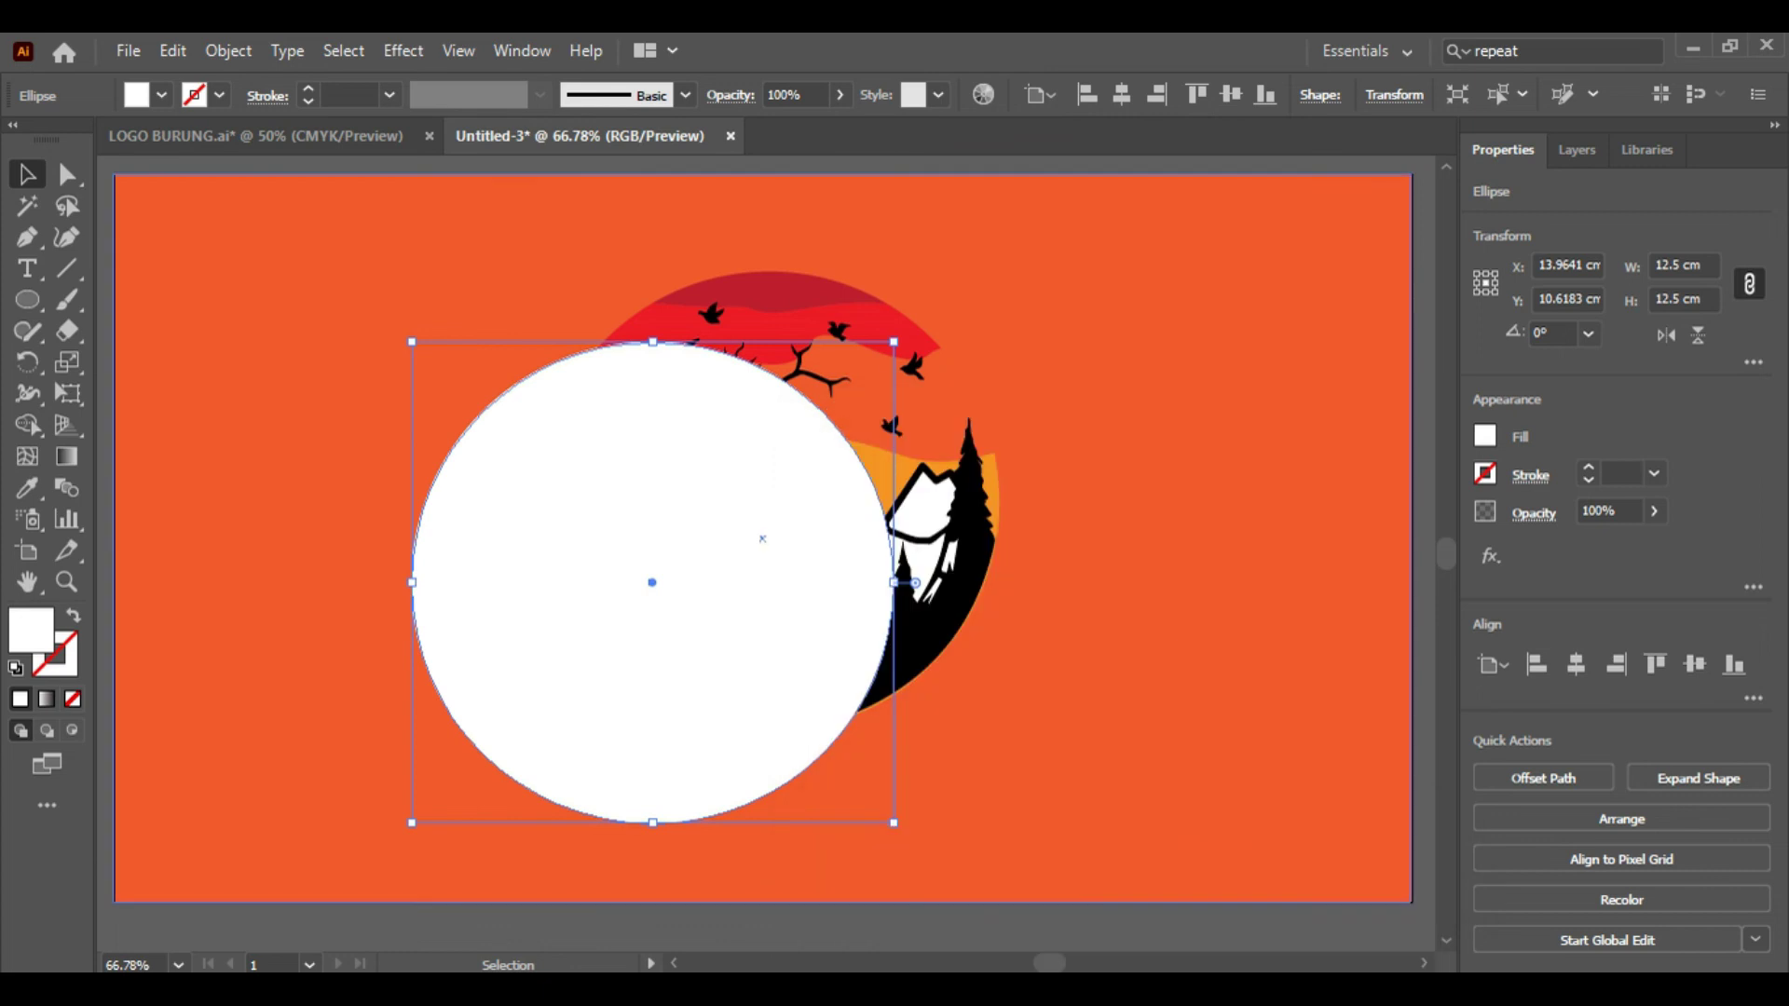
# Step: Bring the landscape in front of the white circle and align both on horizontal and vertical centres
pyautogui.click(978, 550)
pyautogui.rightClick(959, 505)
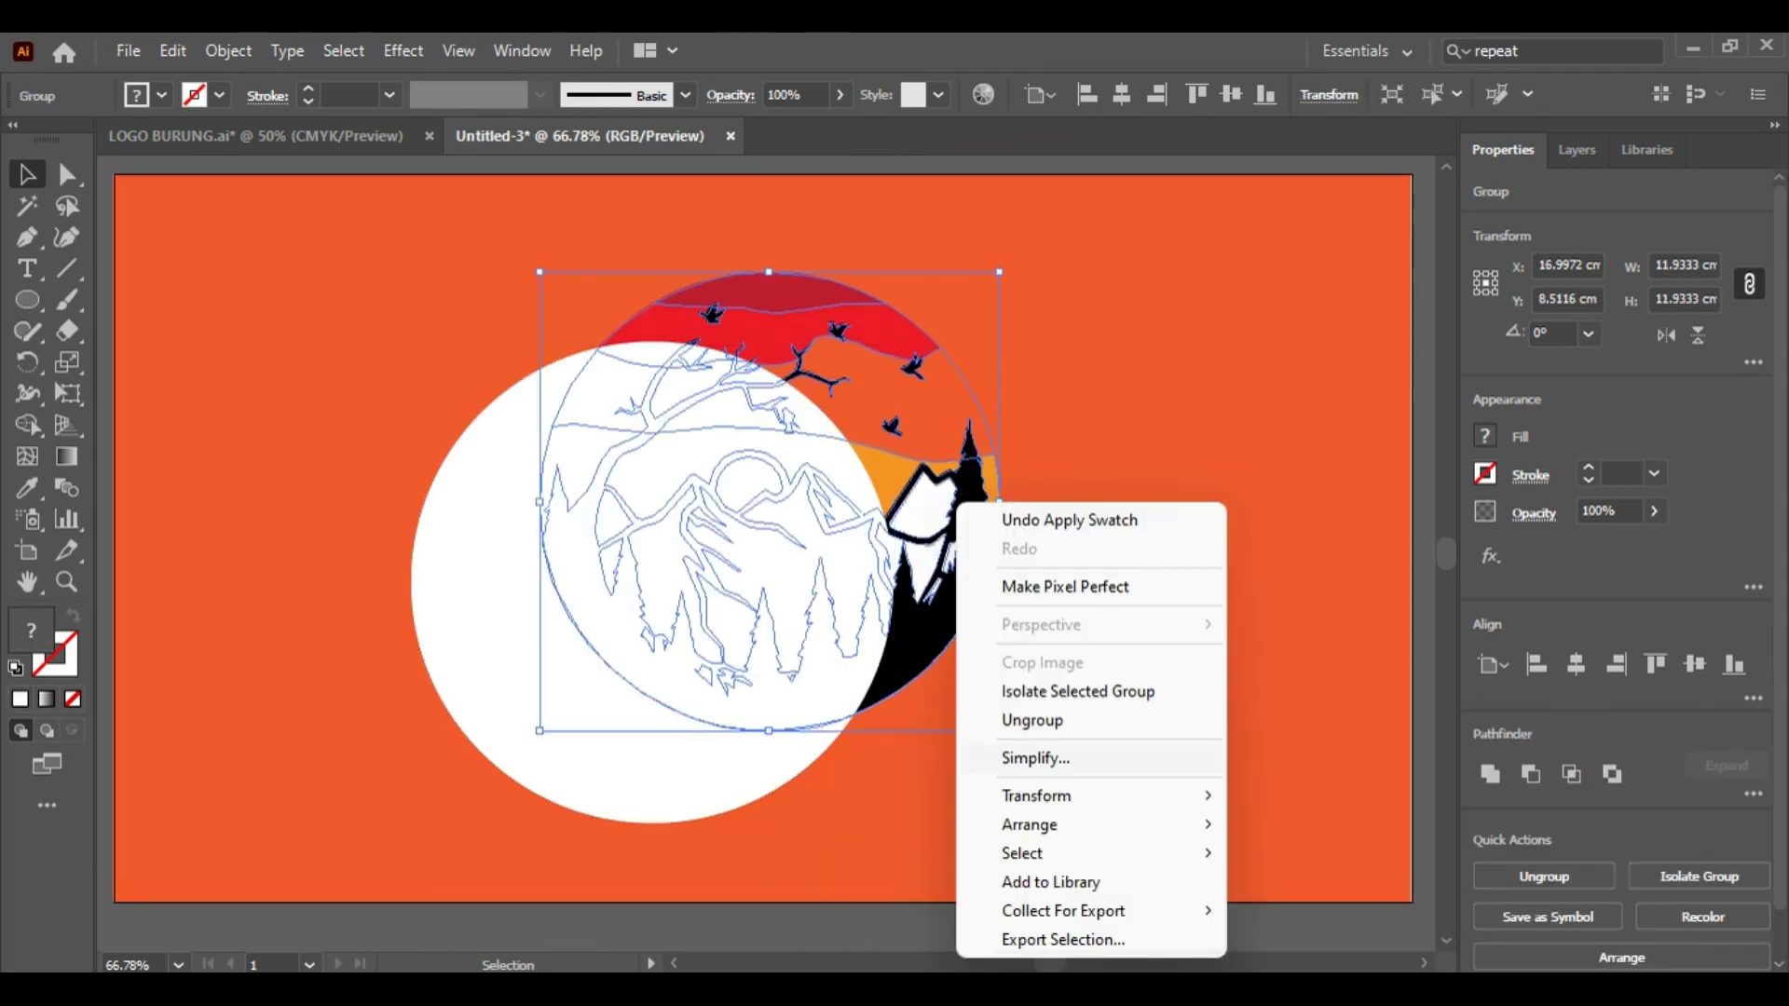
pyautogui.click(1309, 825)
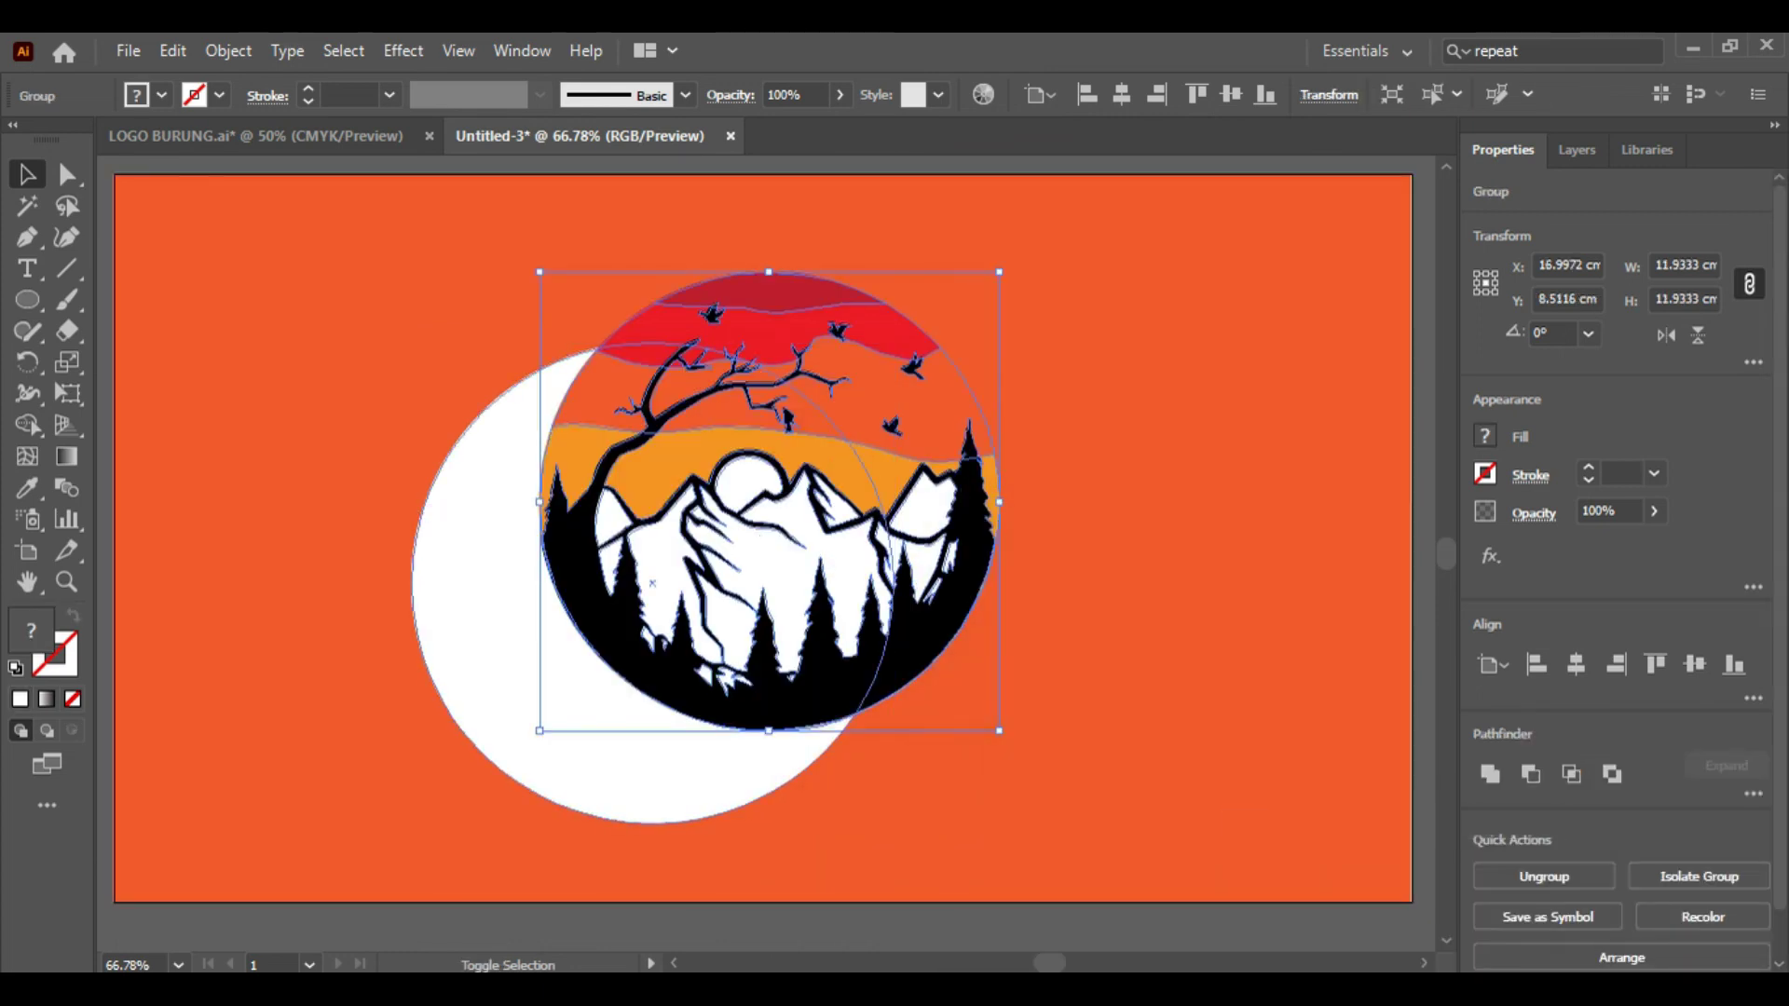
pyautogui.keyDown('shift'); pyautogui.click(475, 633); pyautogui.keyUp('shift')
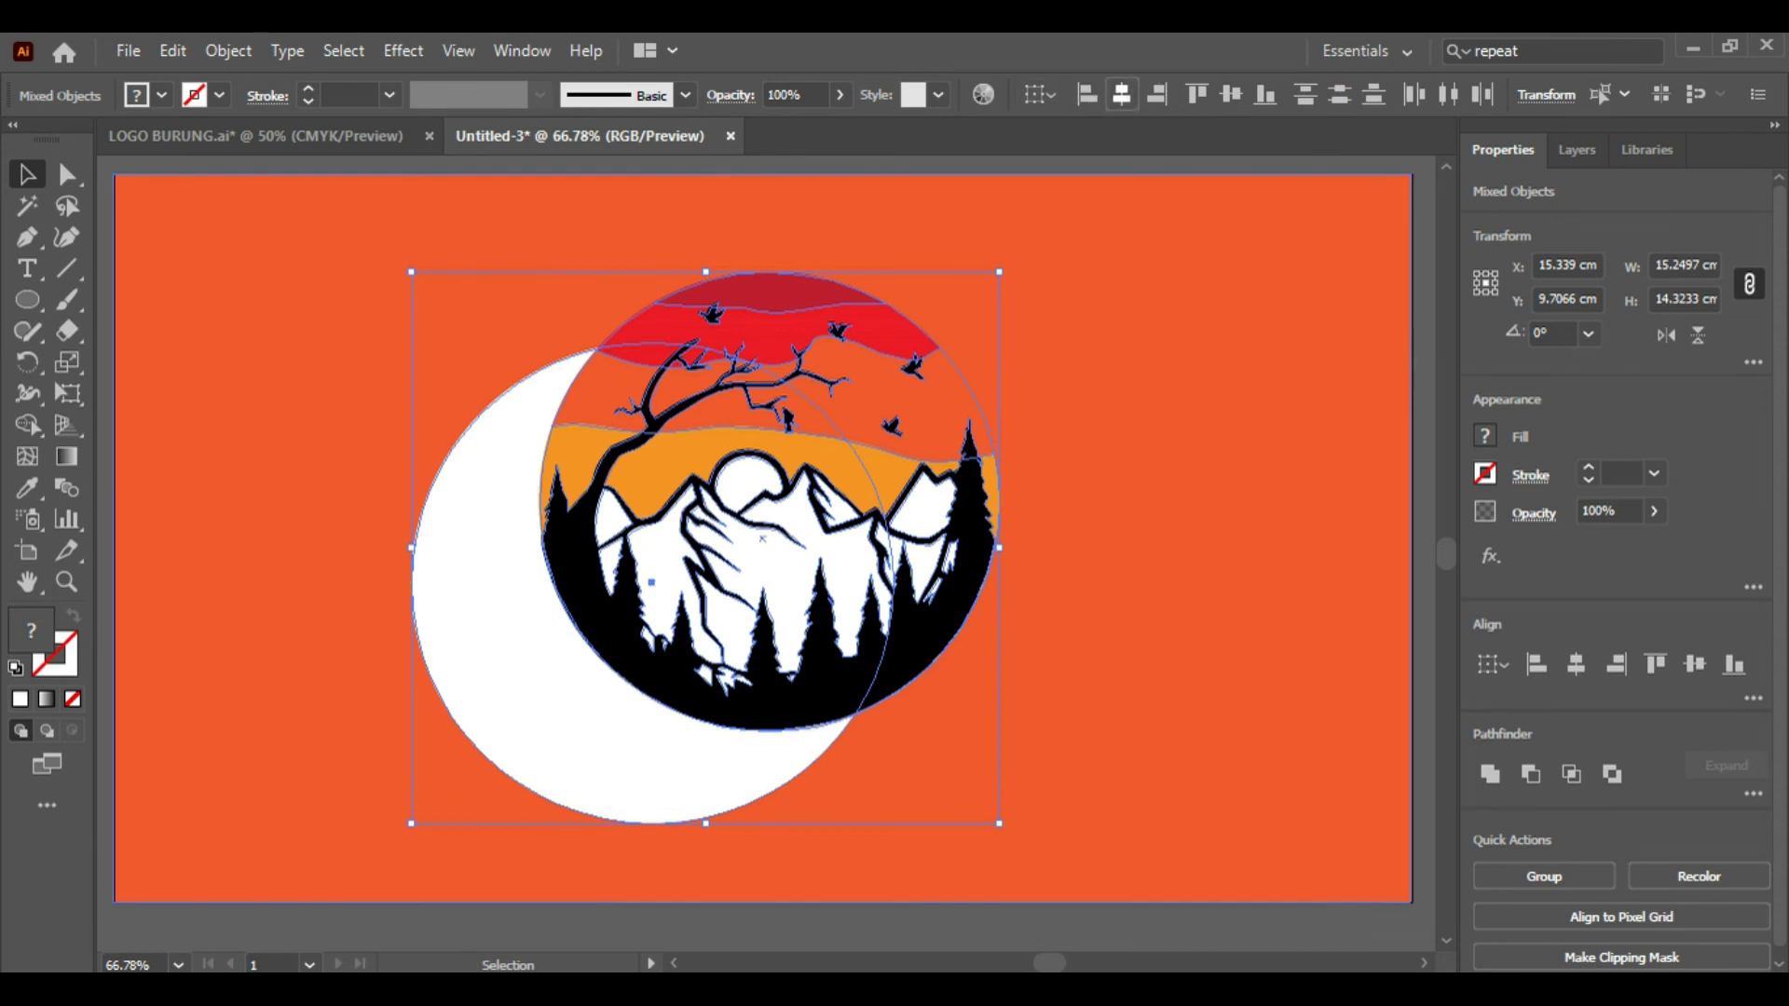
pyautogui.click(1122, 93)
pyautogui.click(1231, 93)
# Step: Shrink the combined ring and landscape slightly and reposition them
pyautogui.moveTo(738, 397); pyautogui.dragTo(807, 301)
pyautogui.moveTo(1022, 208); pyautogui.dragTo(968, 264)
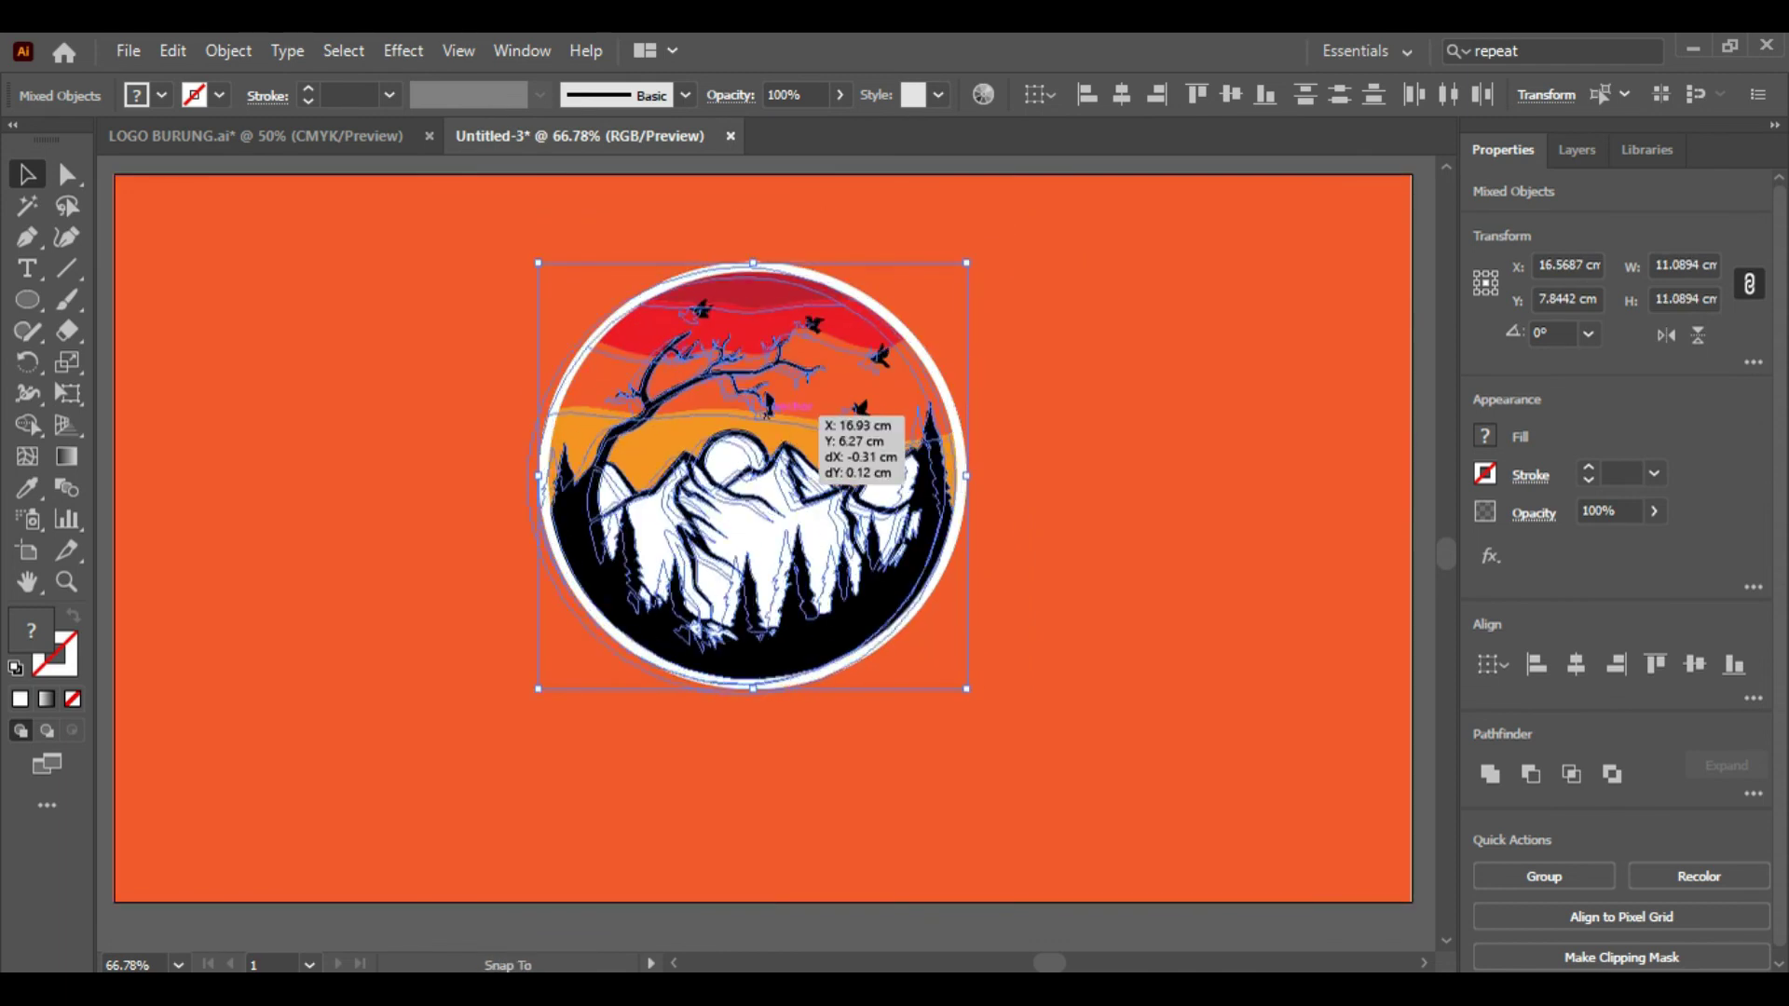
pyautogui.moveTo(825, 438); pyautogui.dragTo(800, 421)
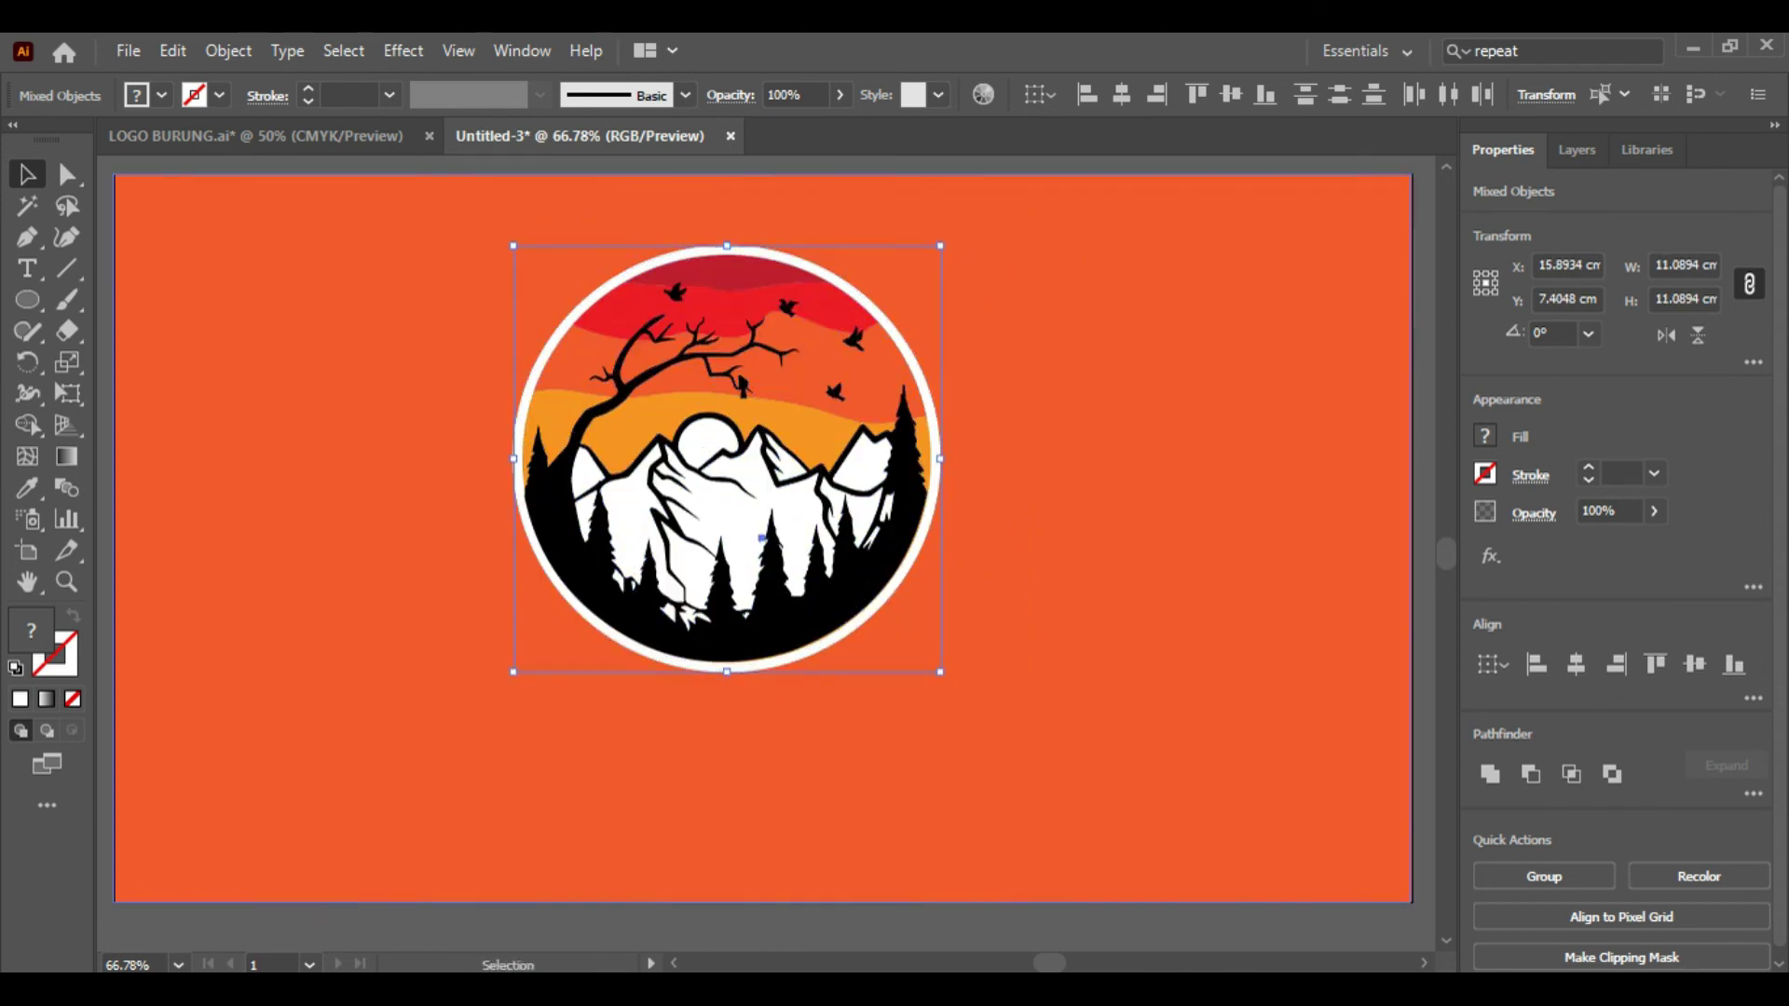
pyautogui.click(950, 569)
pyautogui.click(883, 538)
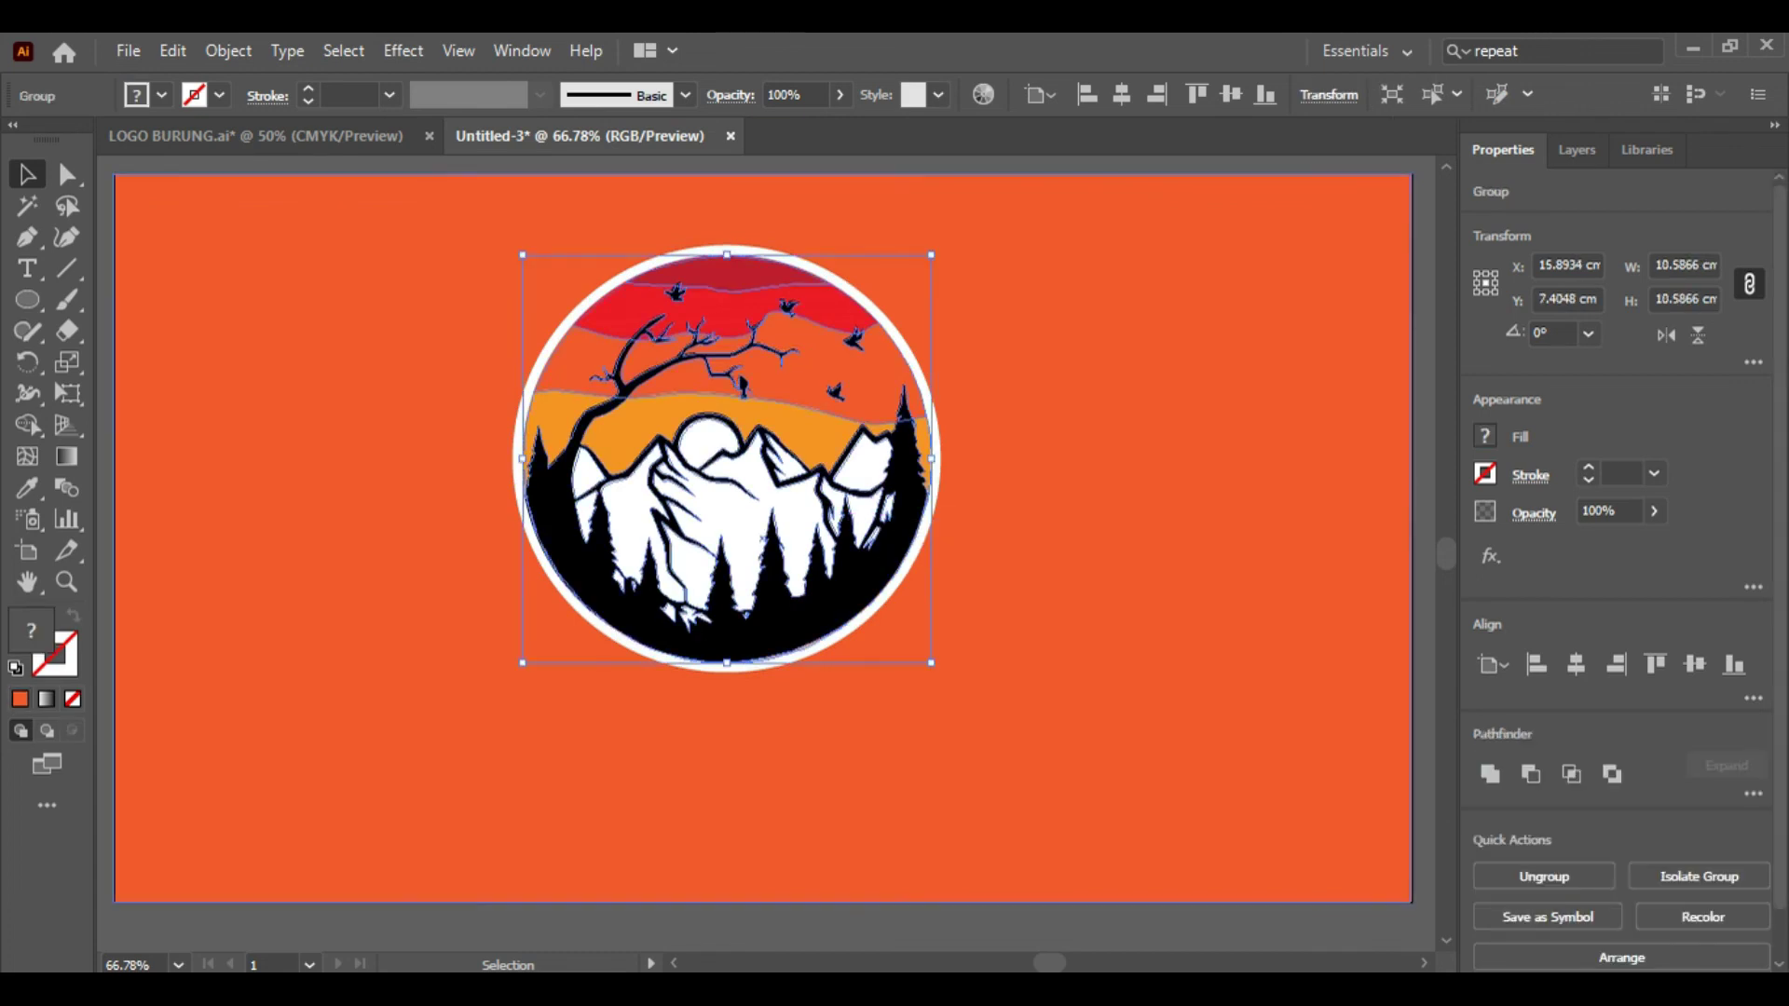
pyautogui.click(946, 447)
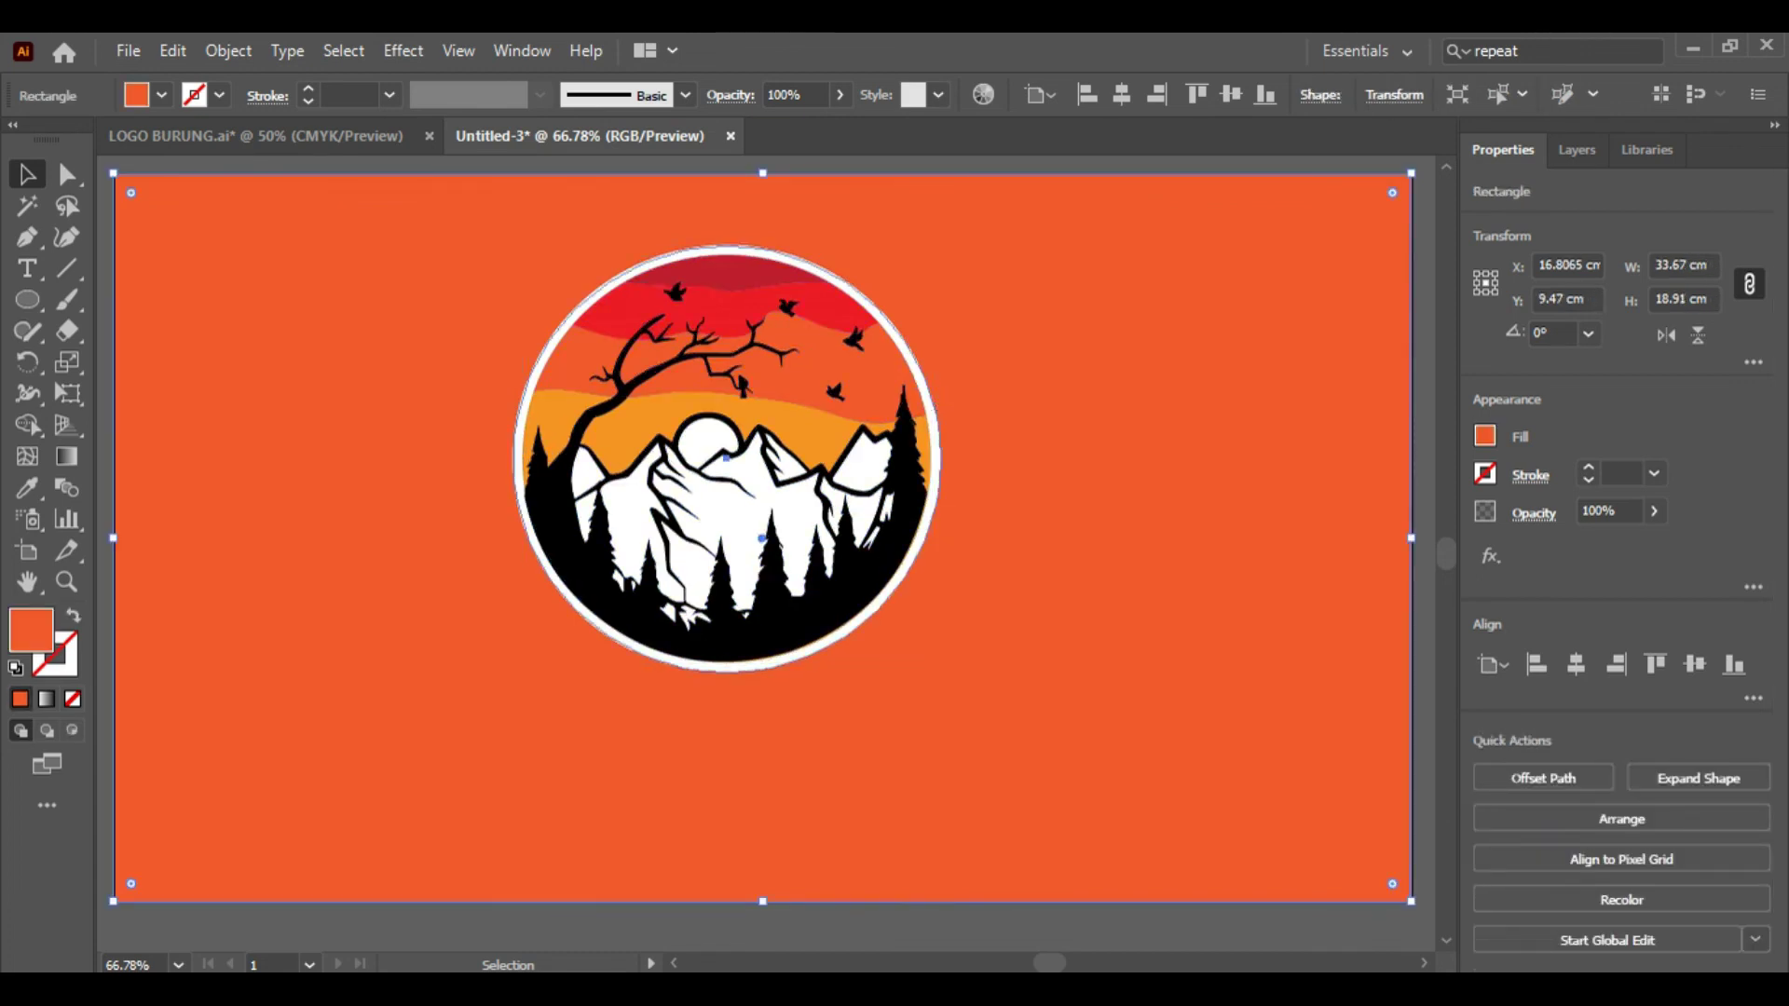
# Step: Group the white ring and sunset landscape into one badge, then zoom in to inspect it
pyautogui.click(923, 433)
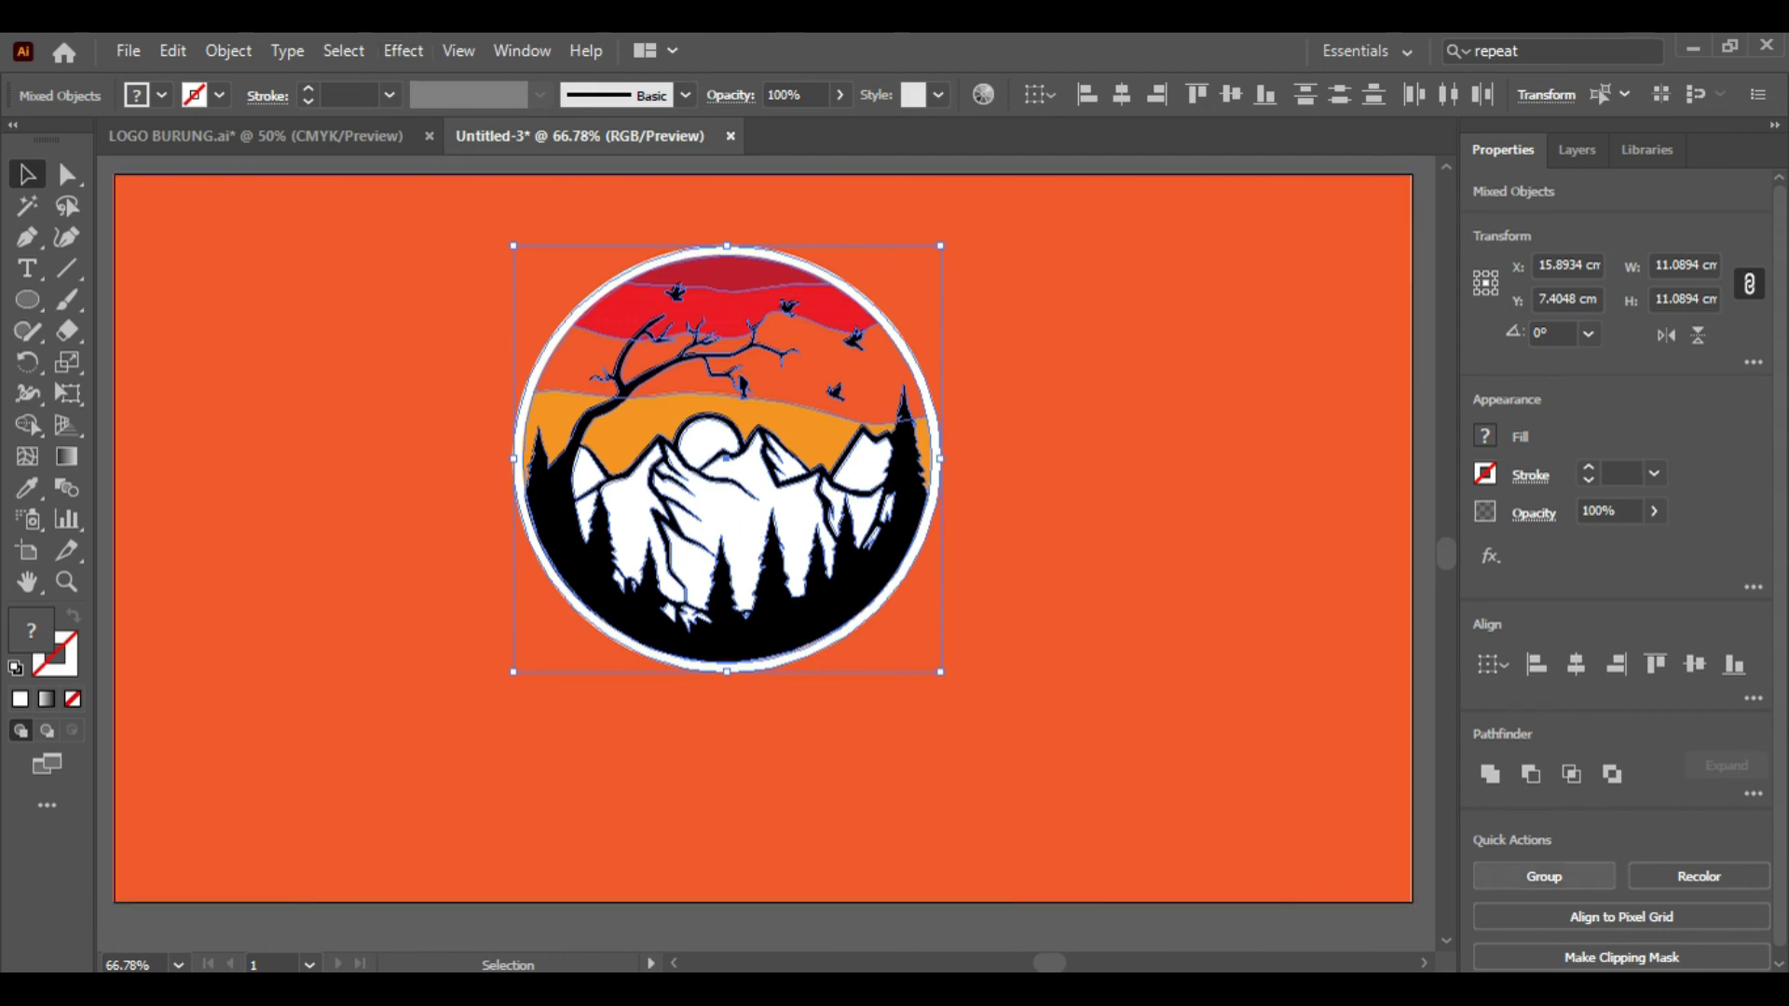
pyautogui.click(1544, 875)
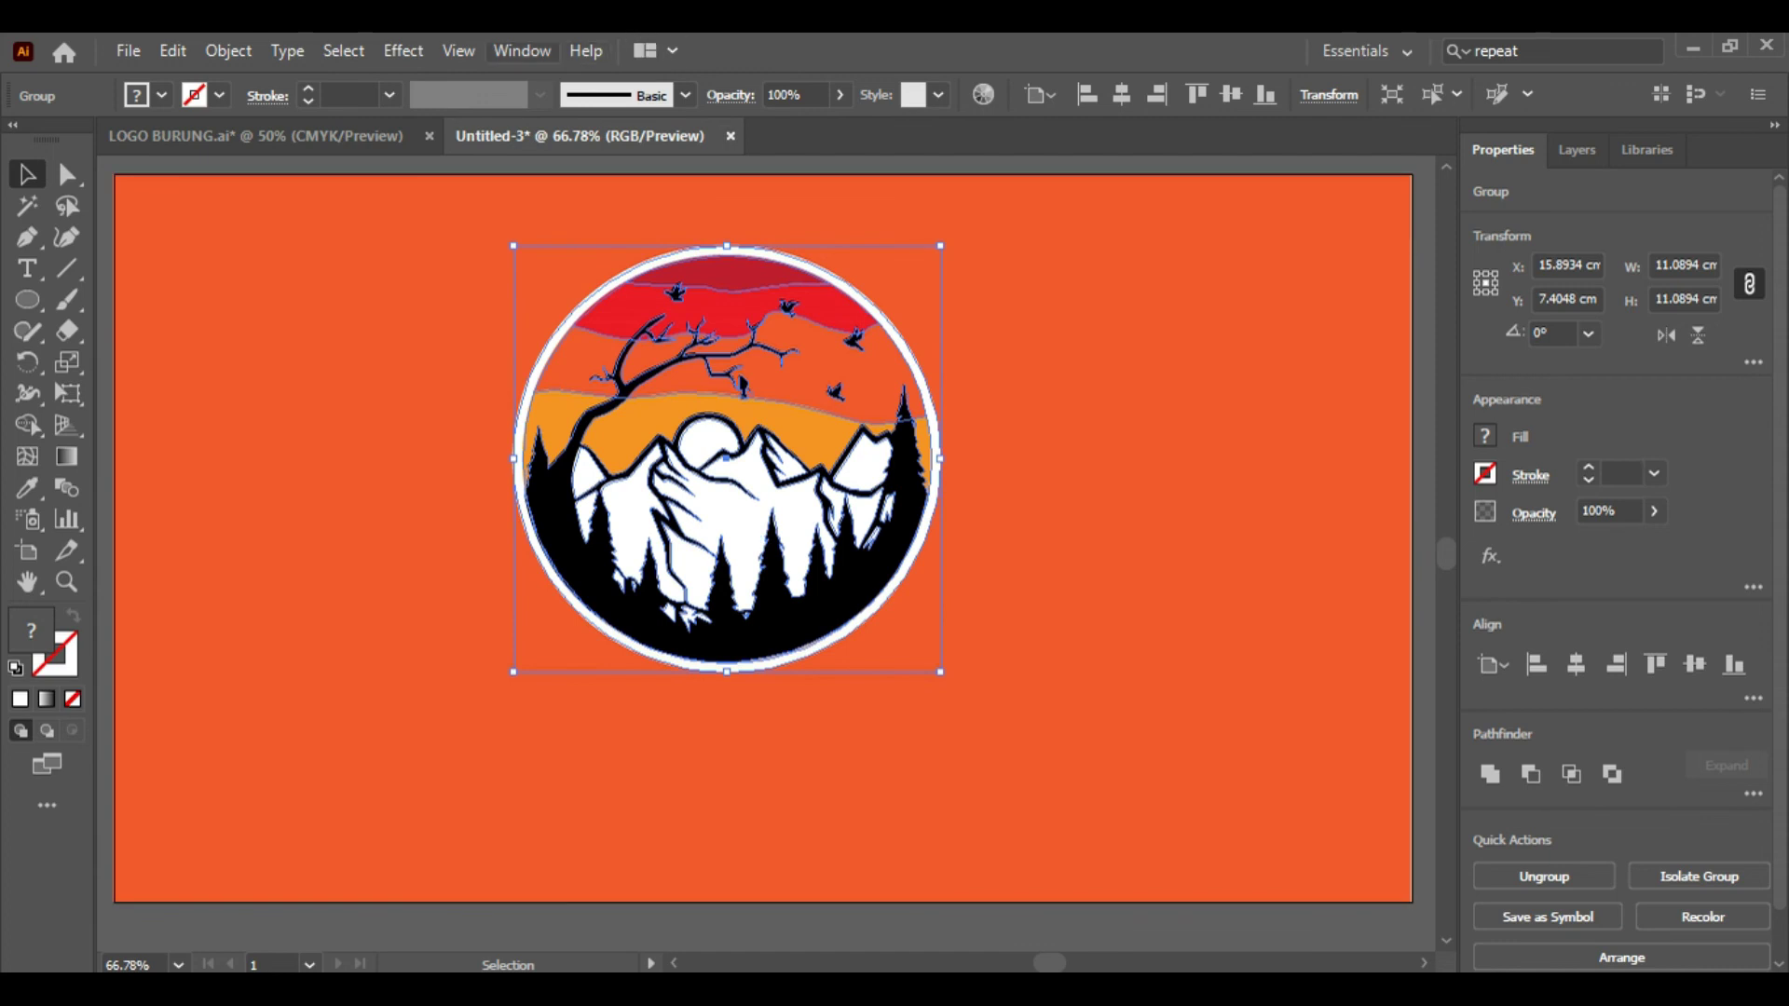
pyautogui.hotkey('ctrl', 'space')
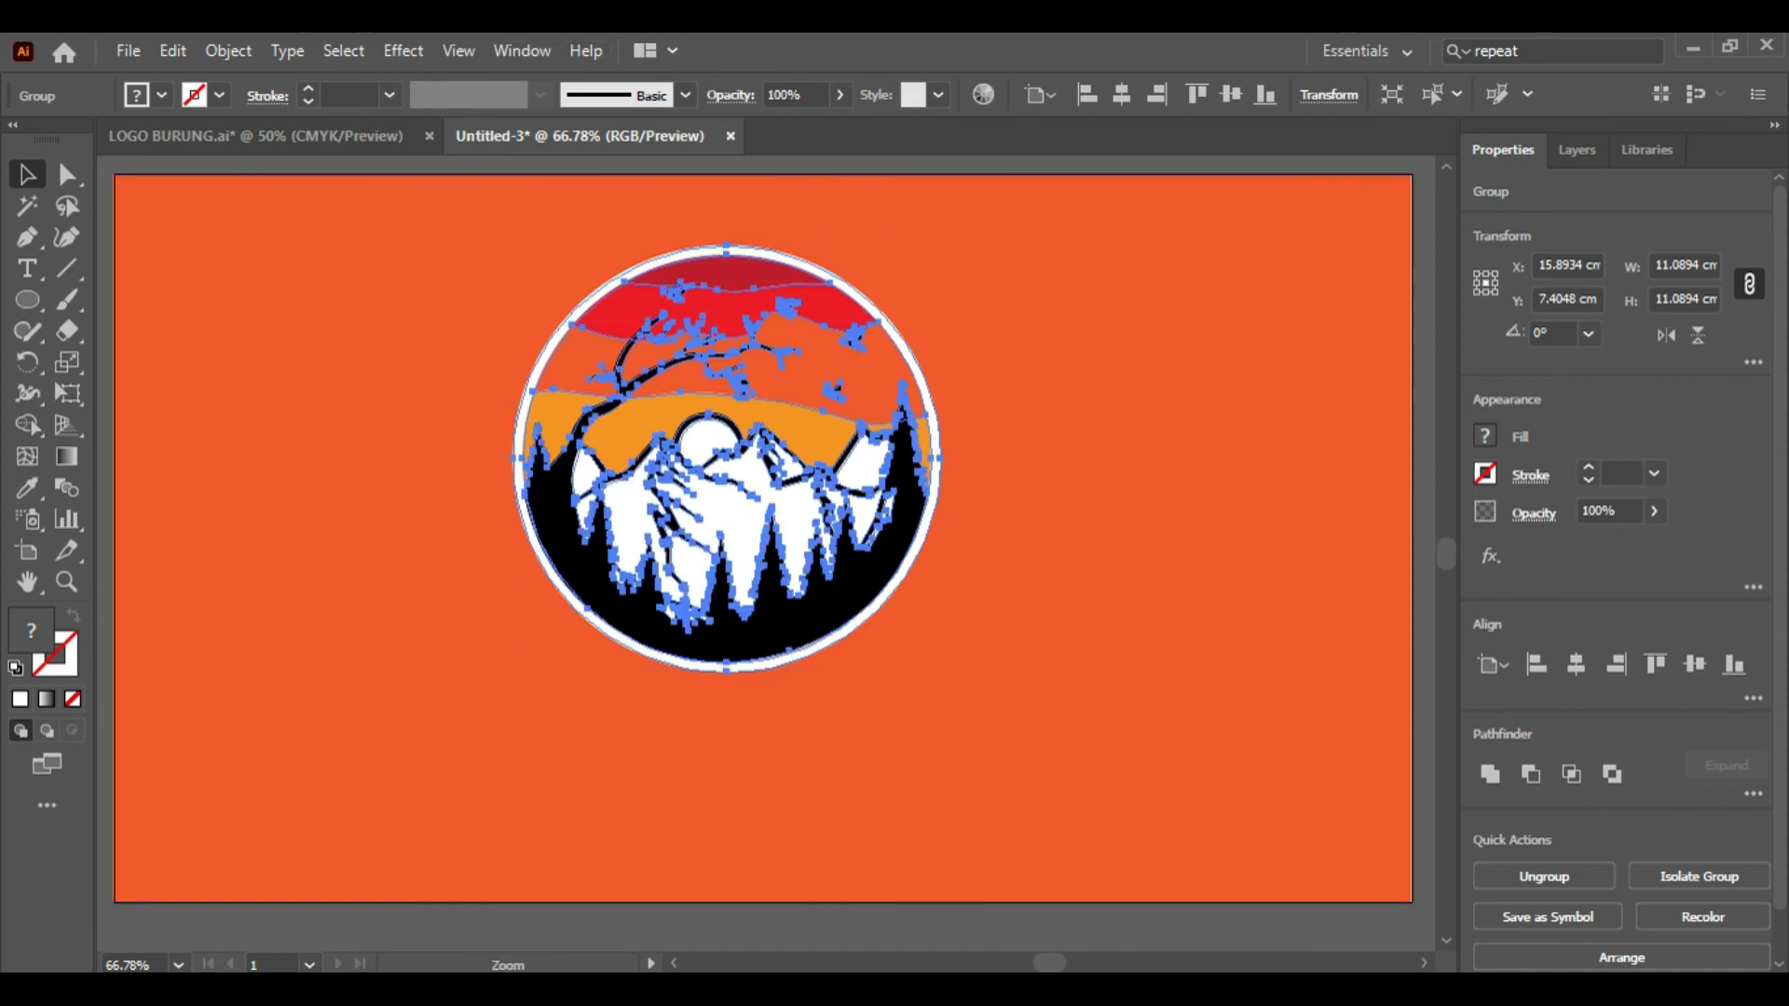
pyautogui.moveTo(966, 652)
pyautogui.mouseDown()
pyautogui.moveTo(985, 685)
pyautogui.moveTo(969, 691)
pyautogui.mouseUp()
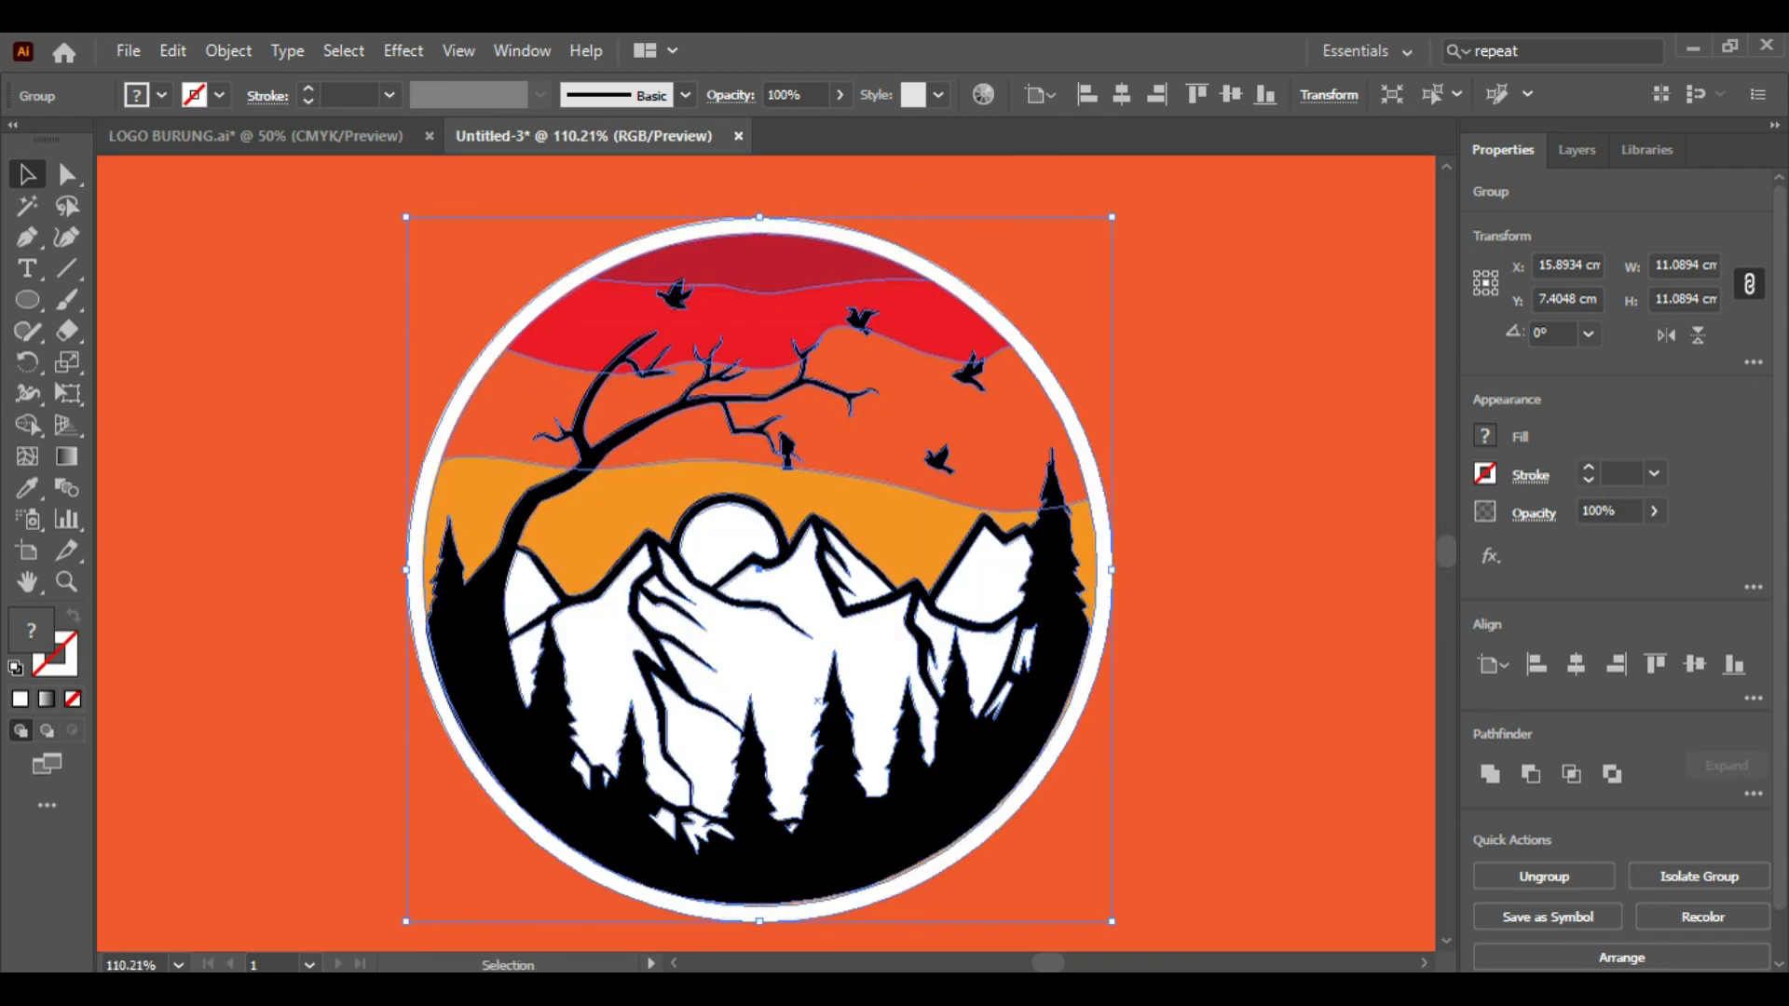